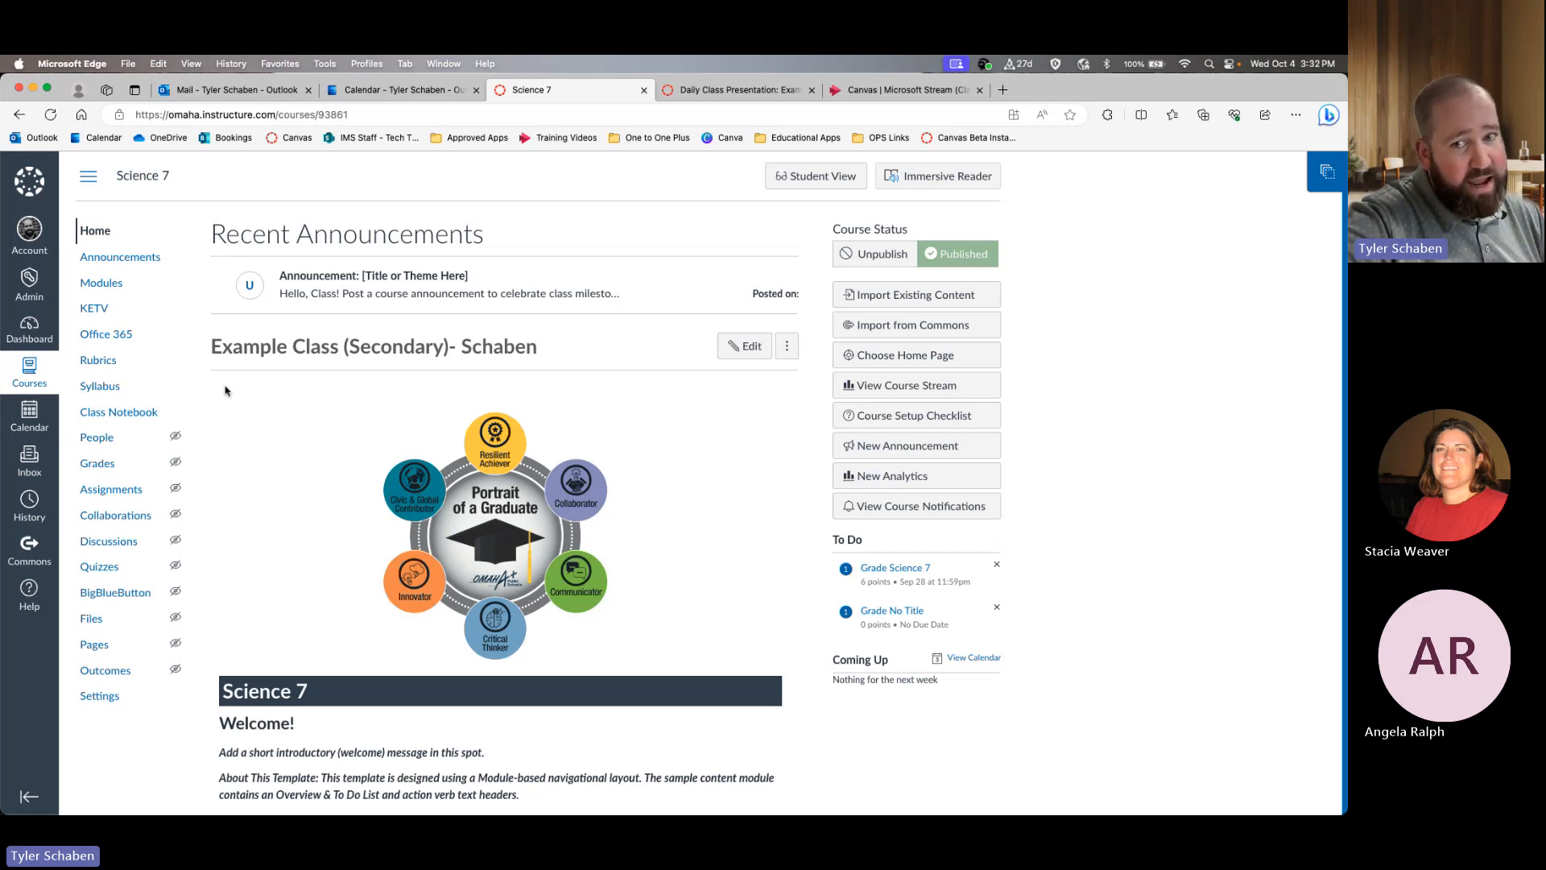
- Open the Resilient Achiever Graphic Organizer assignment from the Testing Area module of the Science 7 course
click(105, 289)
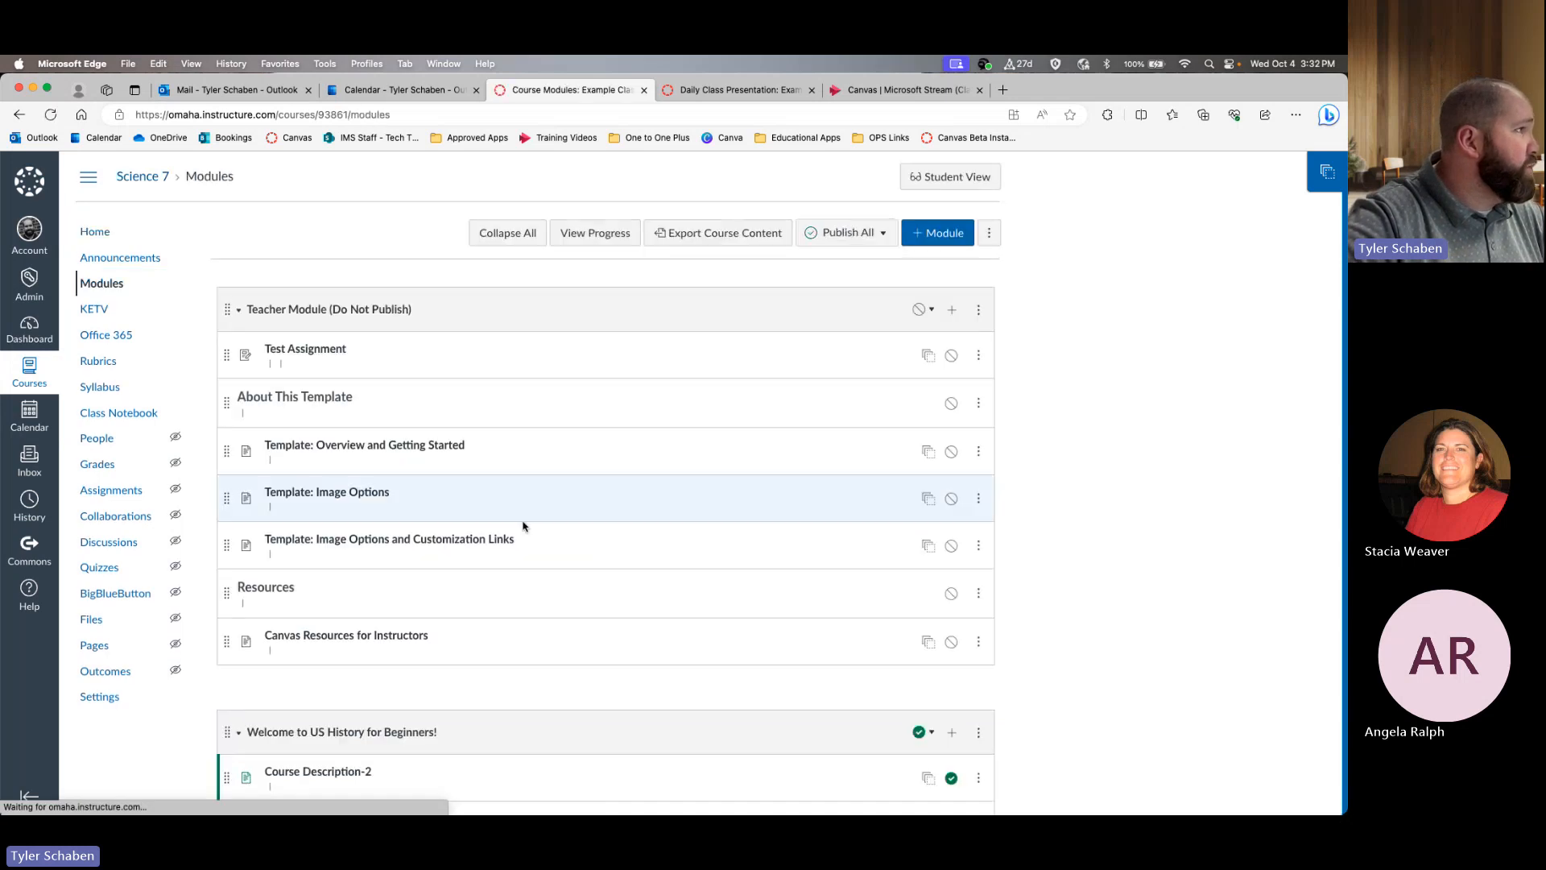
scroll(525, 524, down, 15)
scroll(524, 528, up, 3)
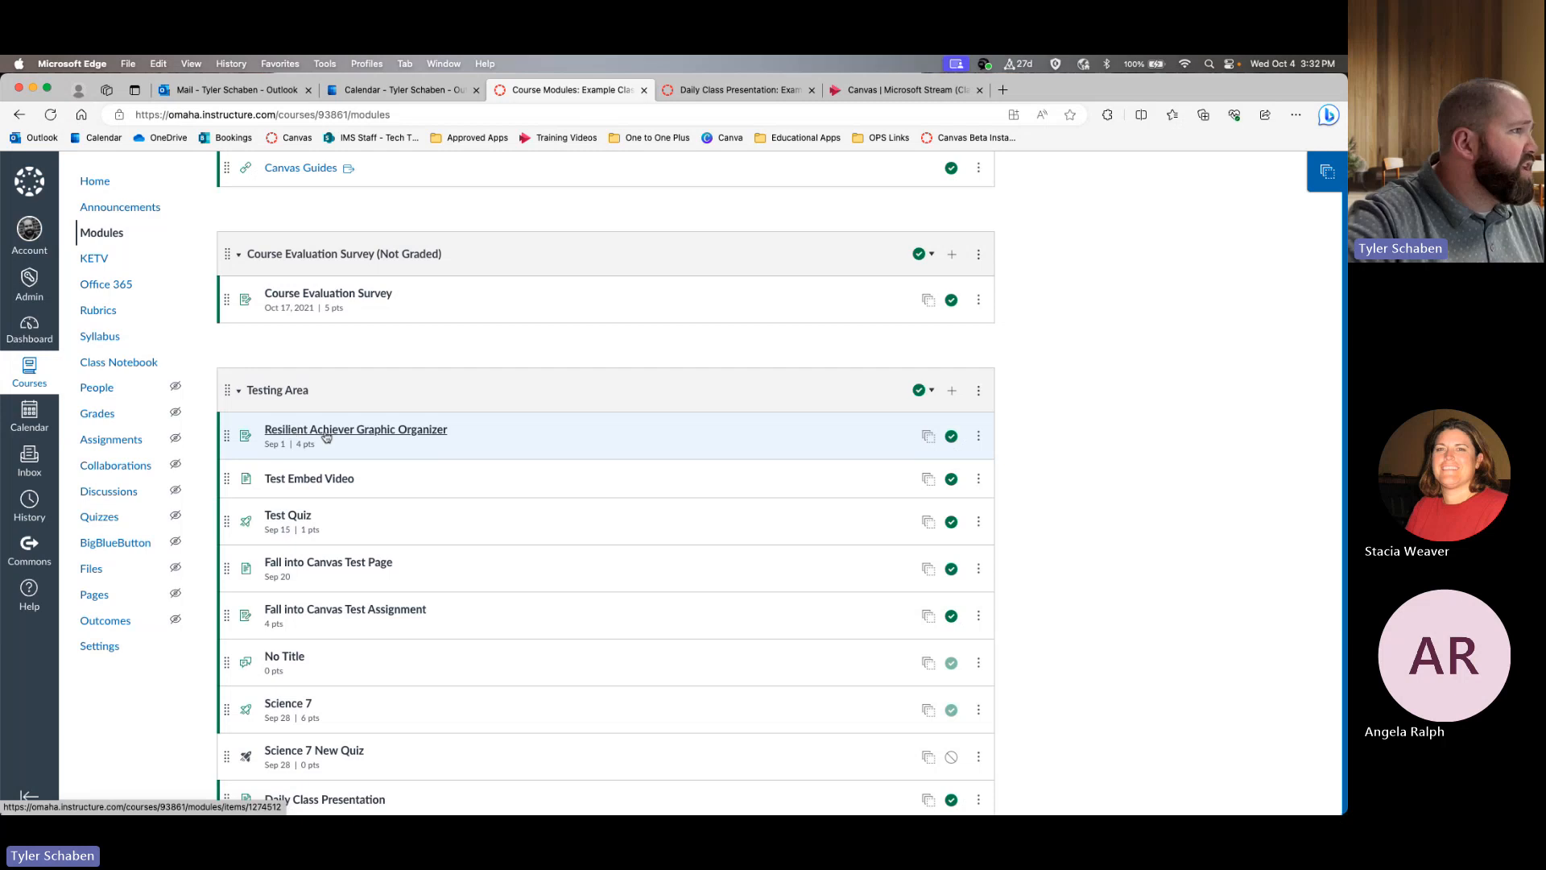
click(412, 433)
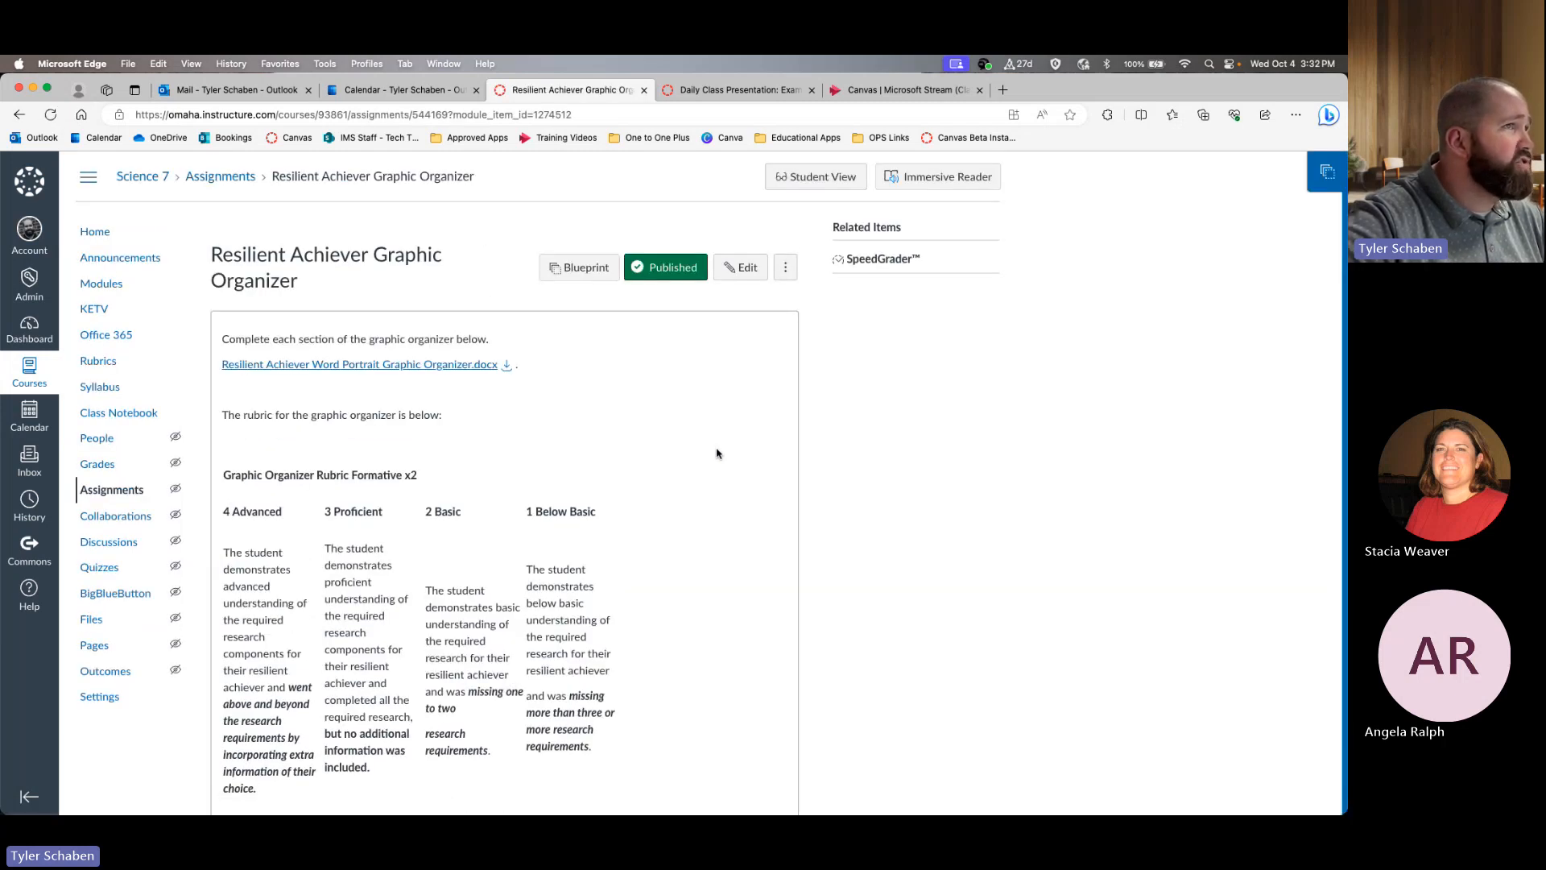
- Review the assignment's instructions and start a new rubric below its due date details
scroll(716, 449, down, 6)
scroll(715, 450, up, 6)
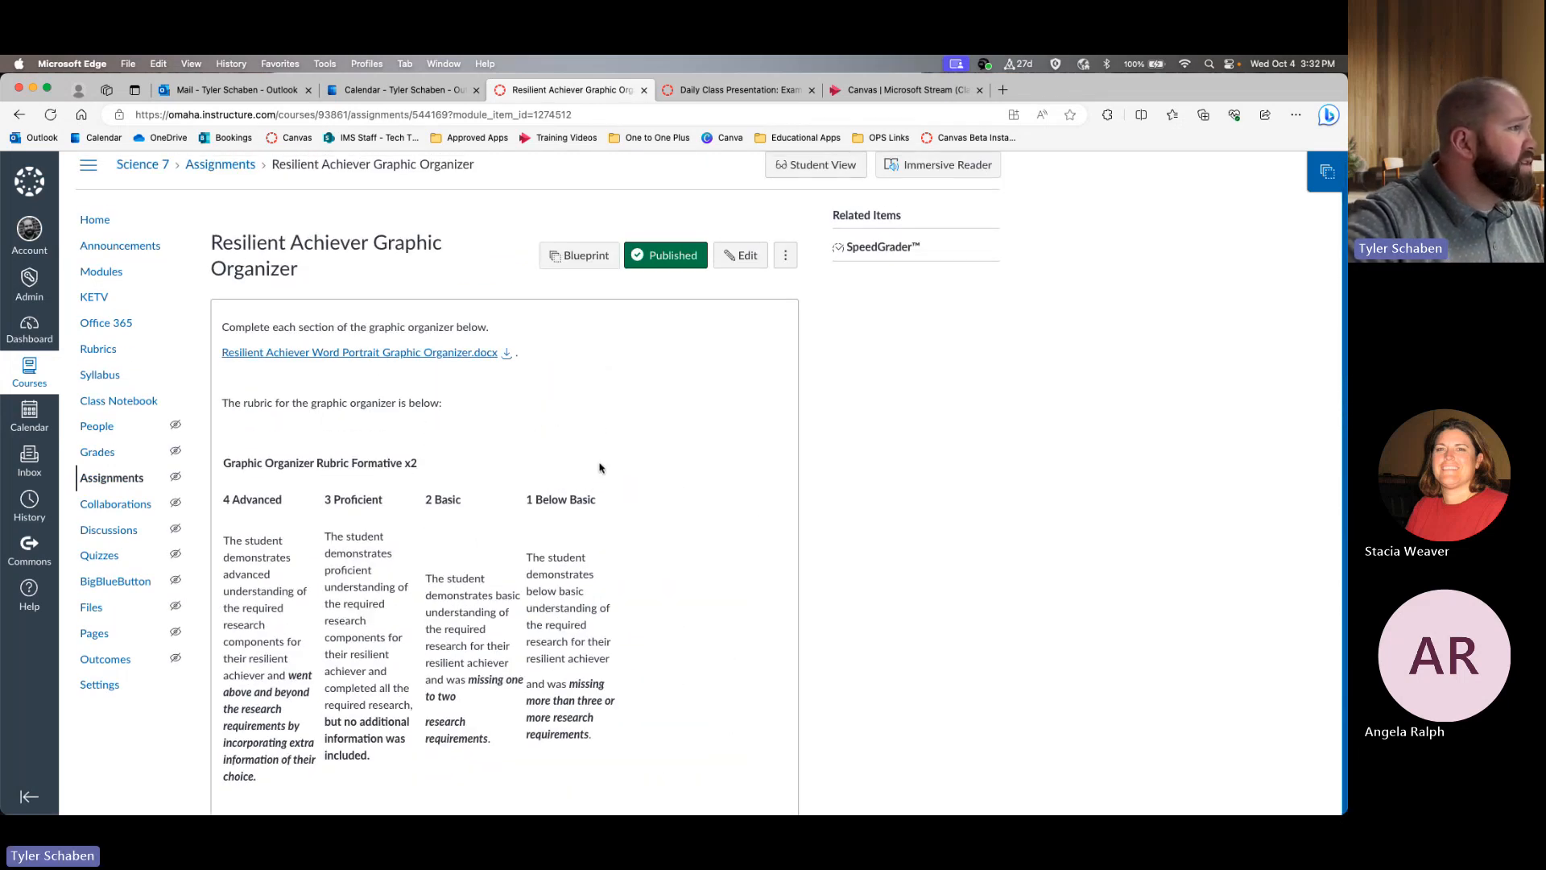
scroll(360, 538, down, 2)
scroll(360, 538, down, 2)
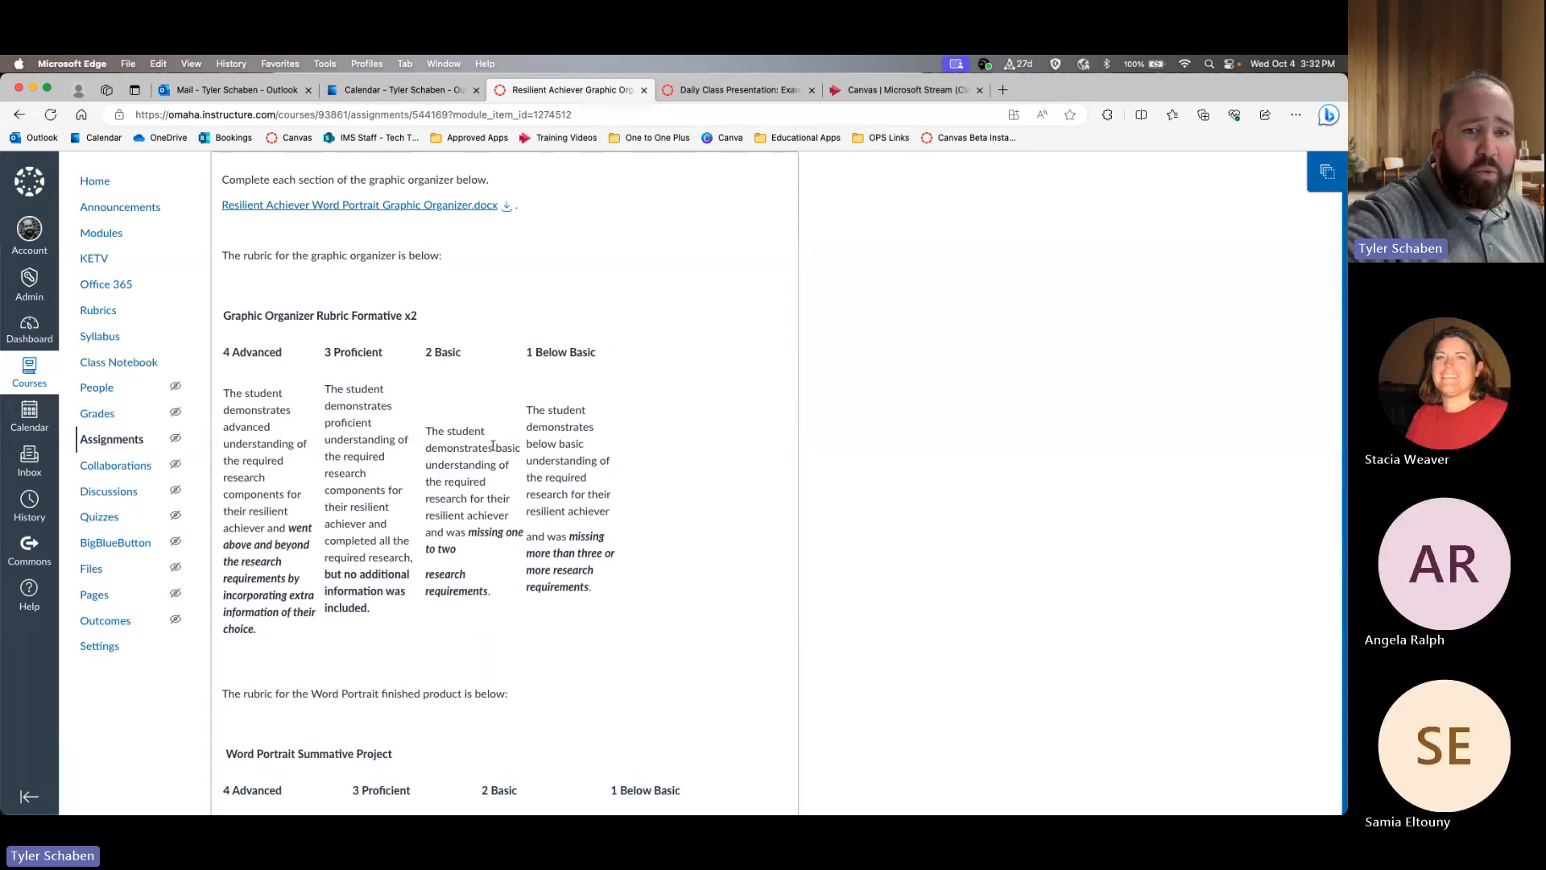
scroll(493, 445, down, 7)
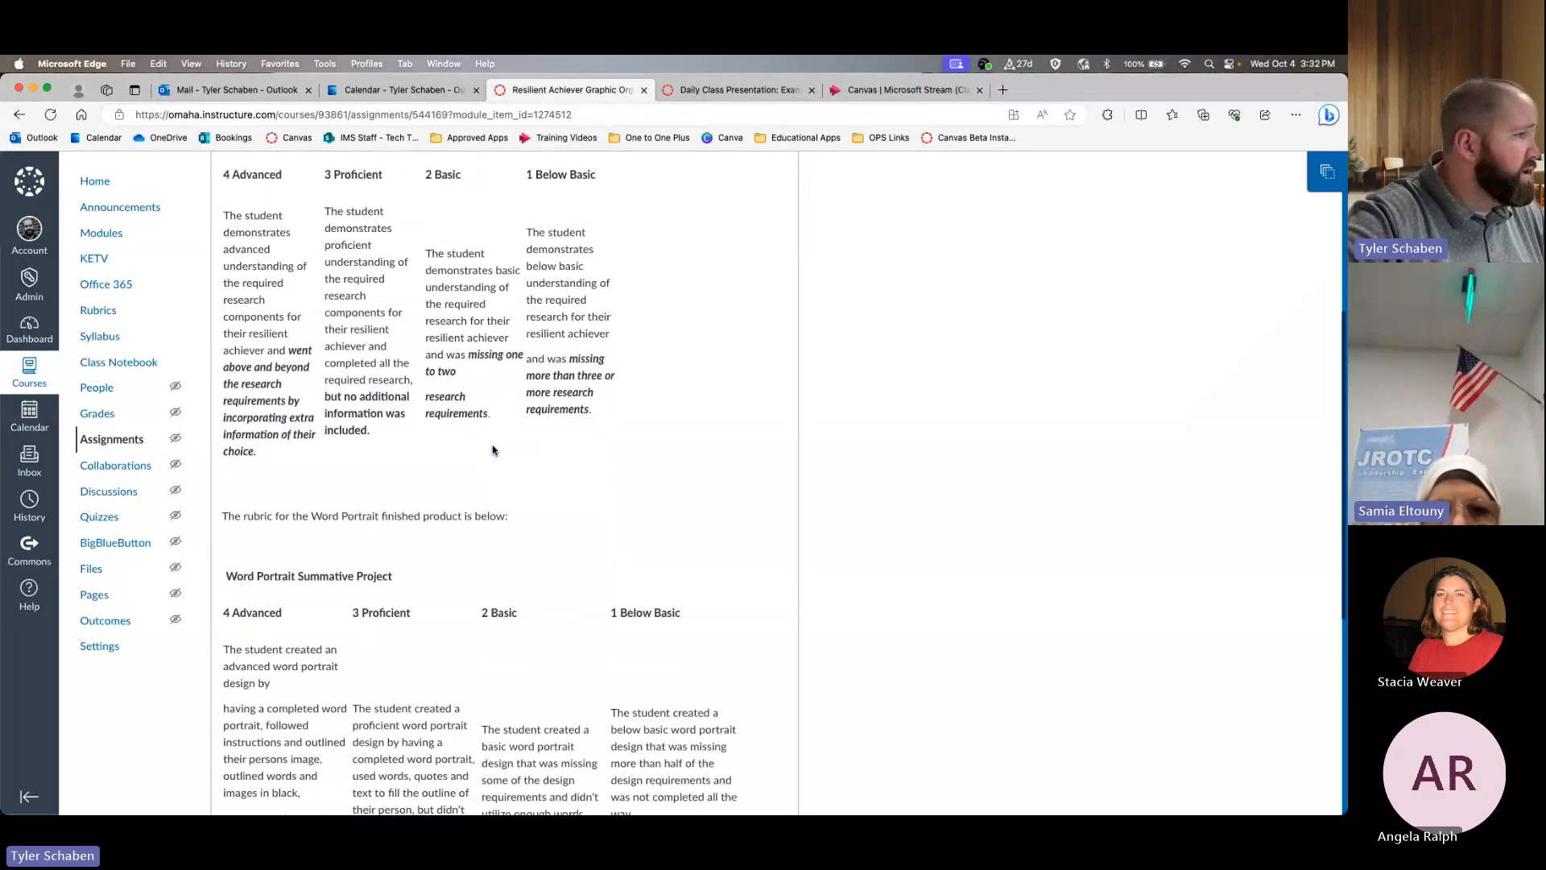
scroll(492, 449, down, 7)
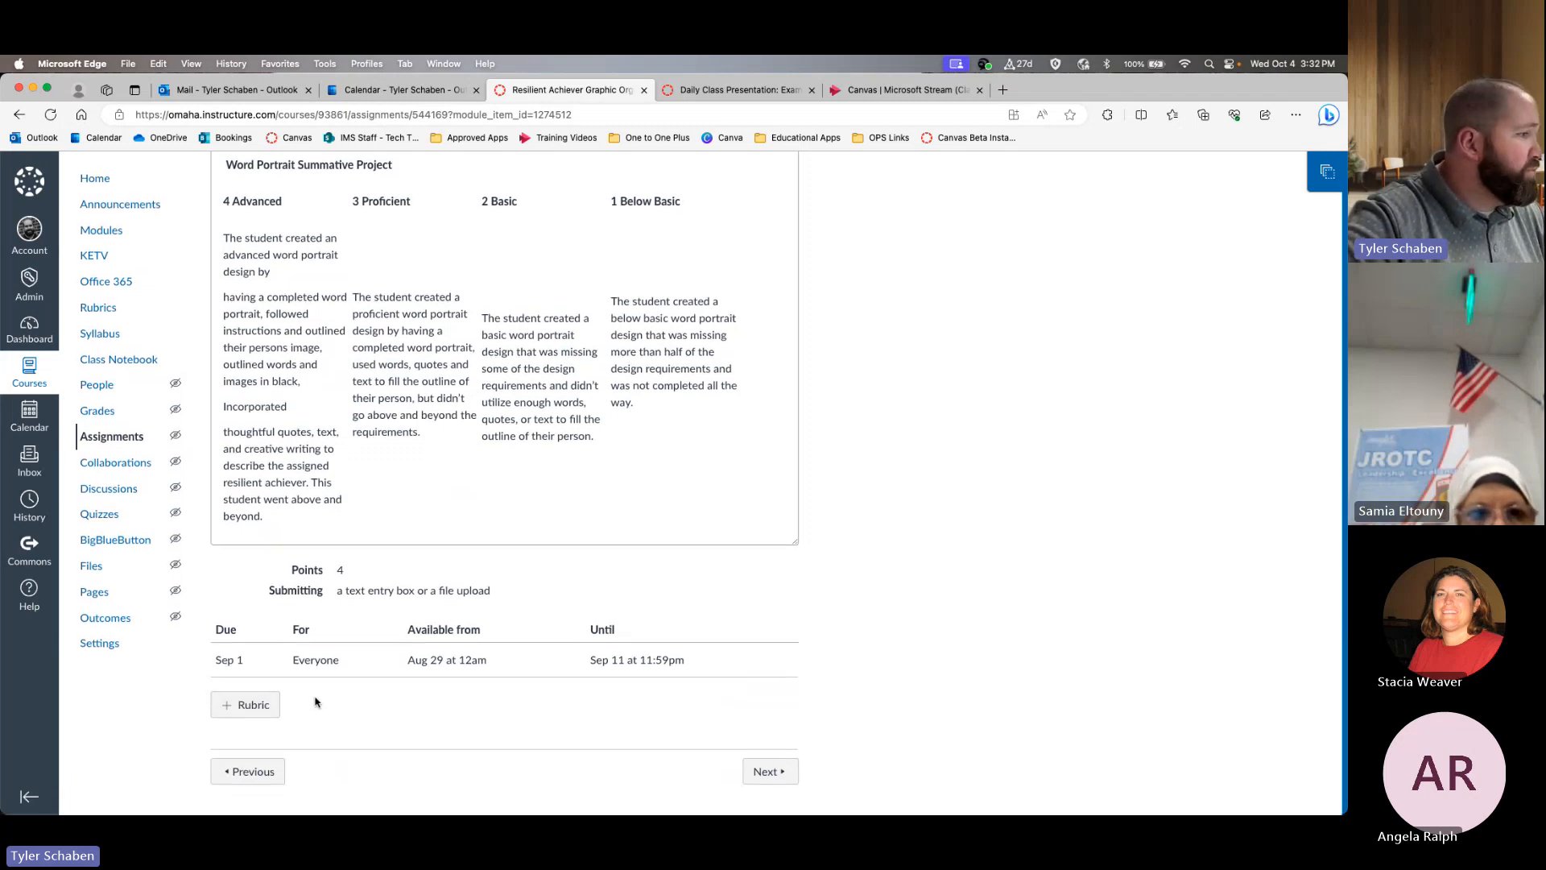
click(234, 708)
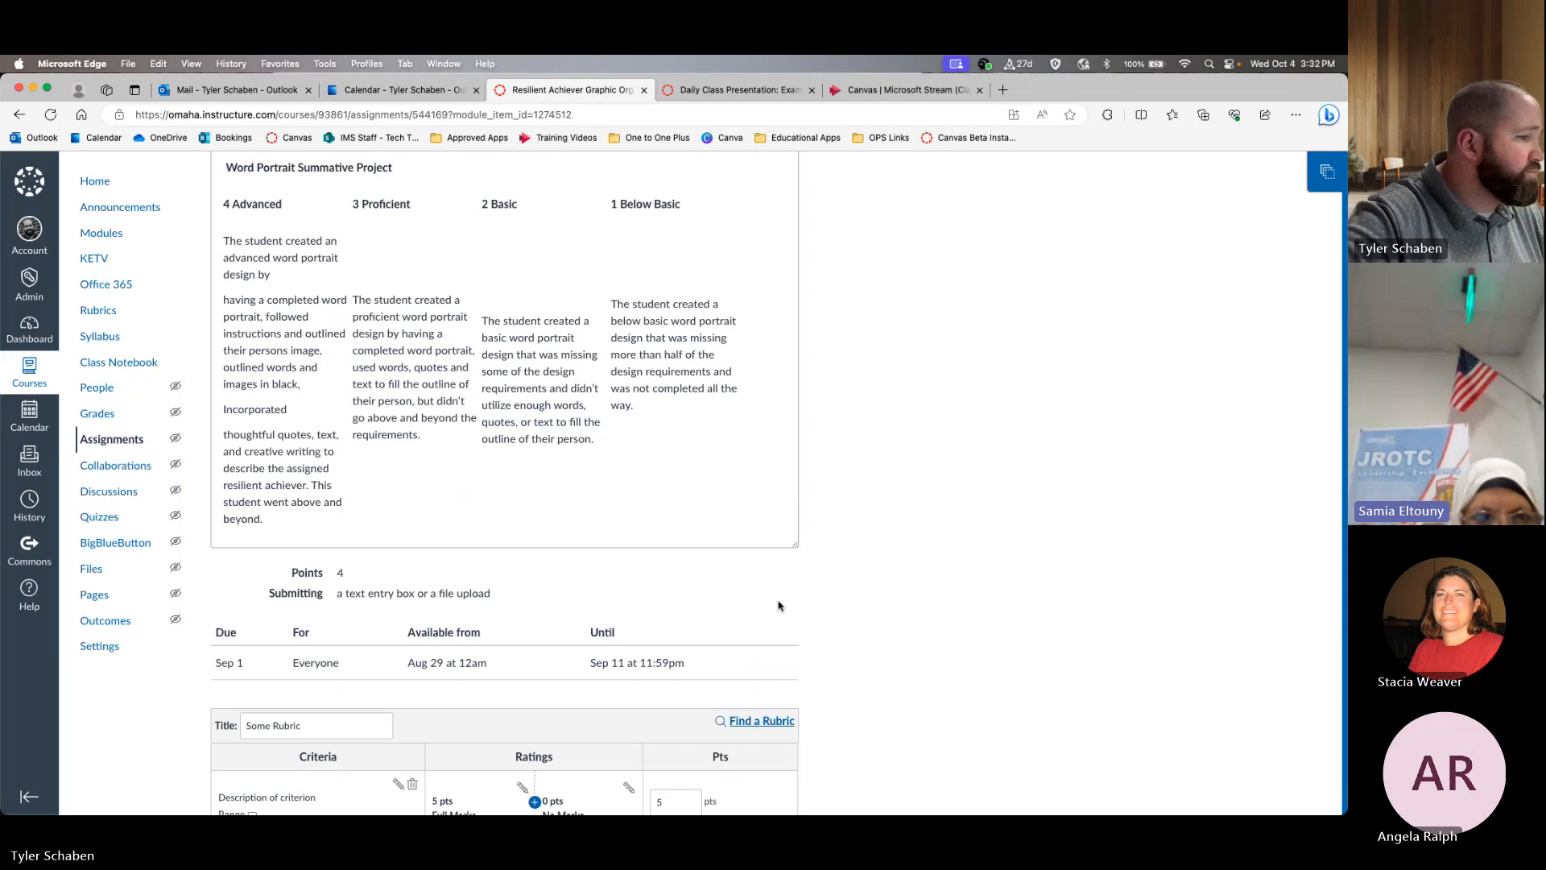
scroll(1004, 580, down, 4)
scroll(1004, 580, up, 1)
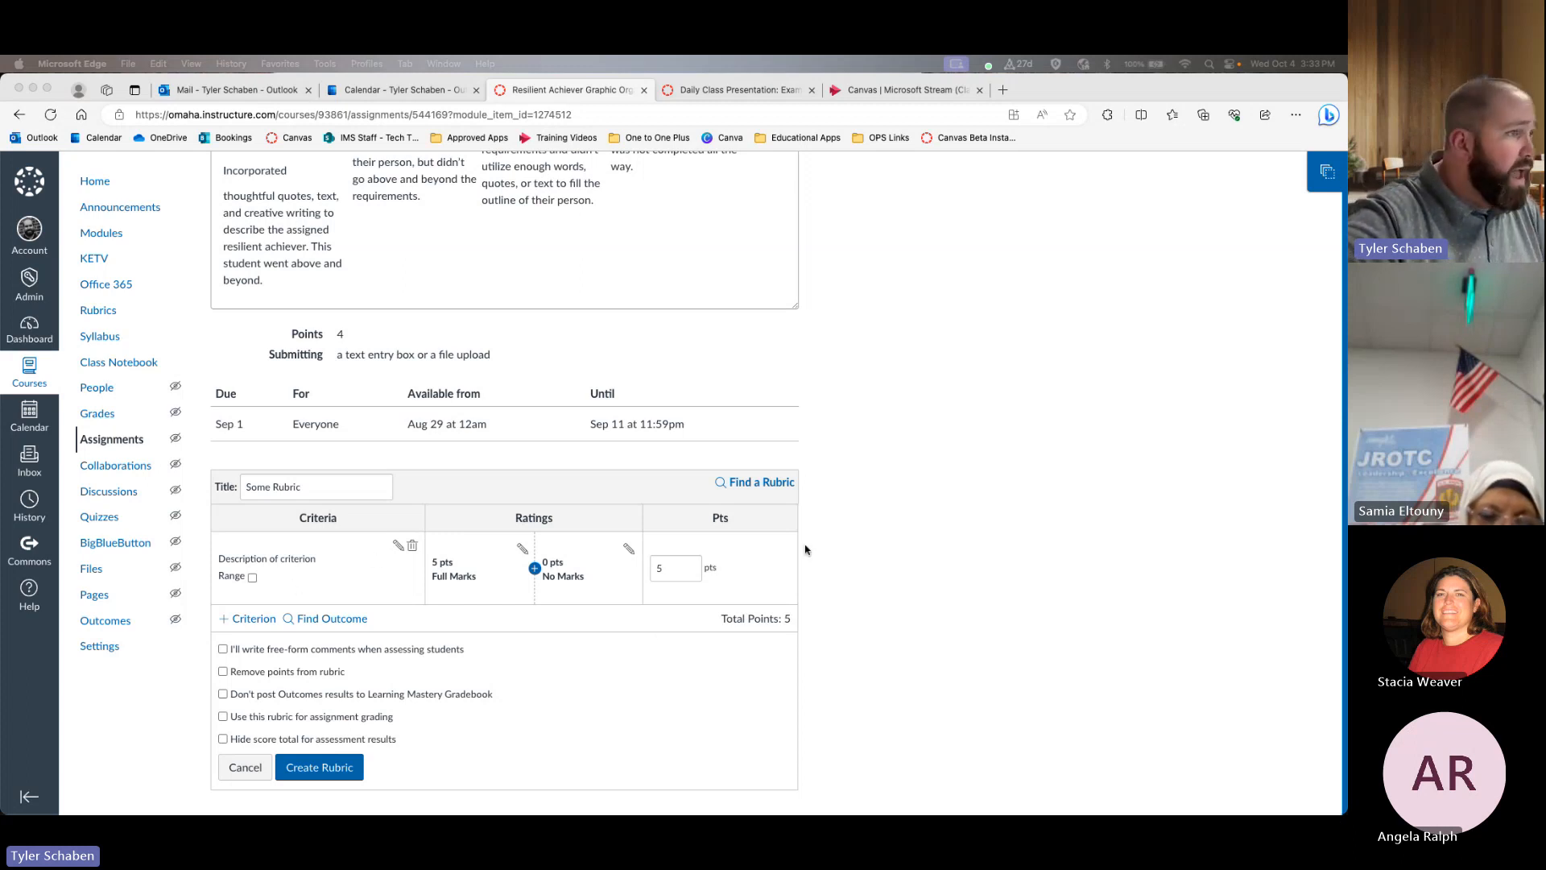
- Browse the existing rubrics available from the sandbox course and close the rubric finder without choosing one
click(912, 501)
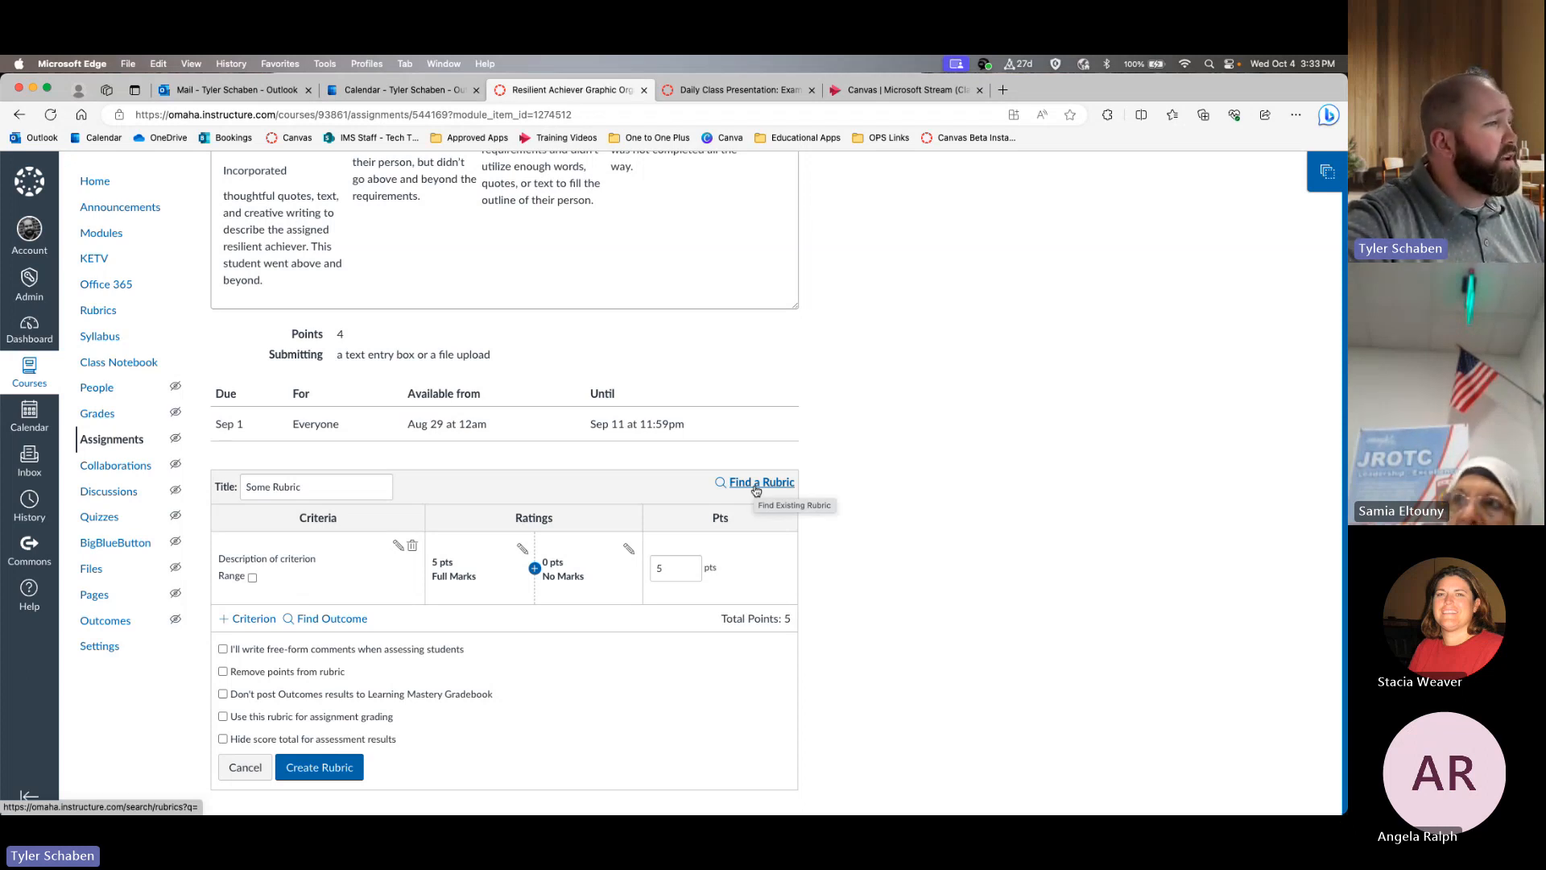
click(756, 484)
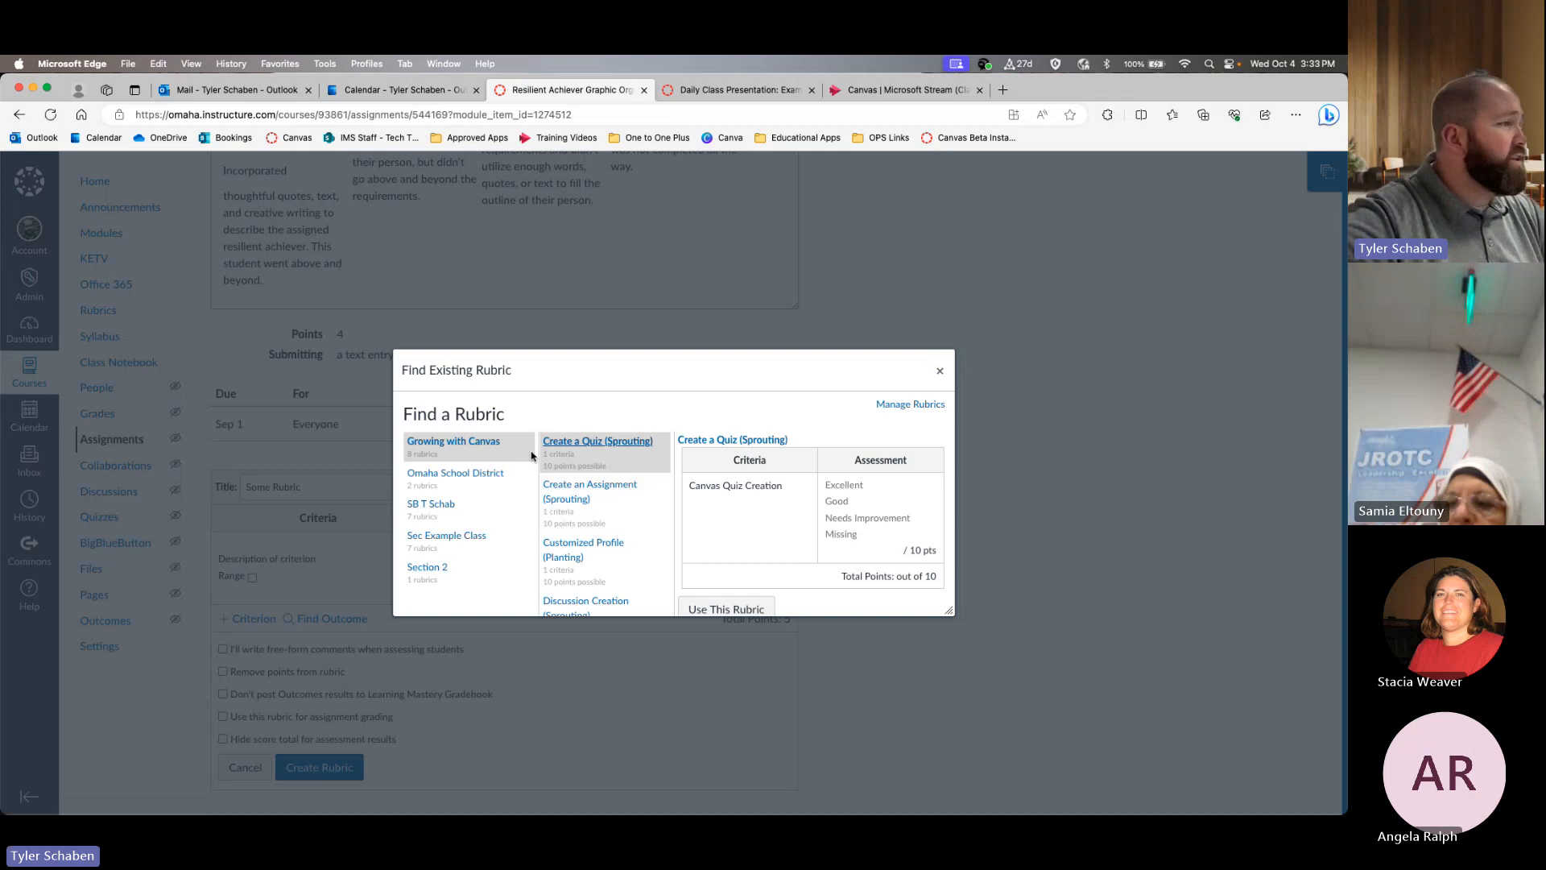
scroll(468, 487, down, 1)
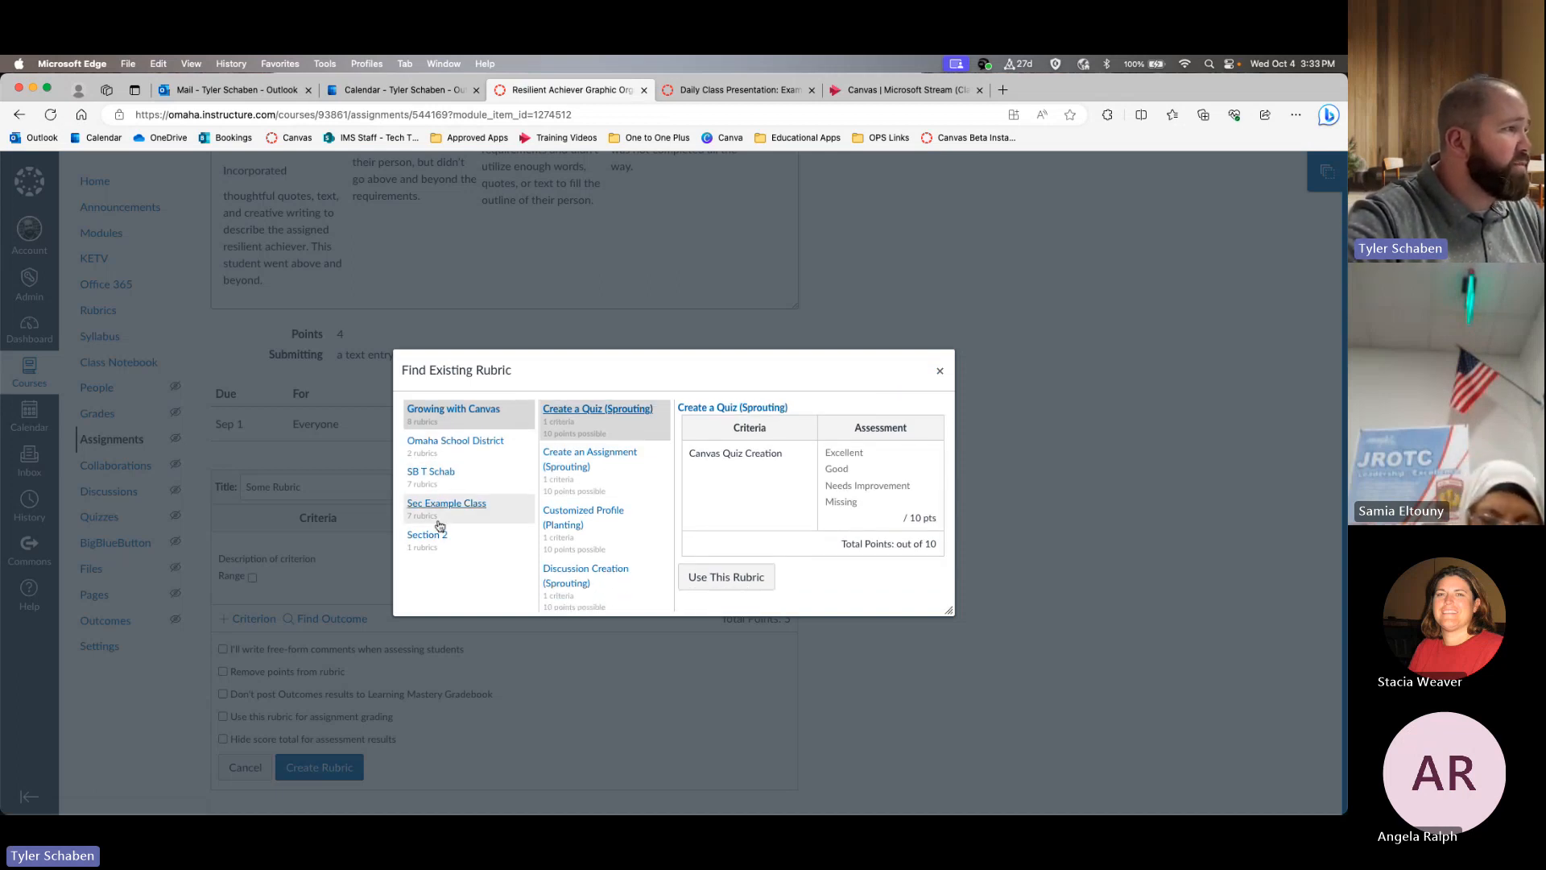
click(442, 473)
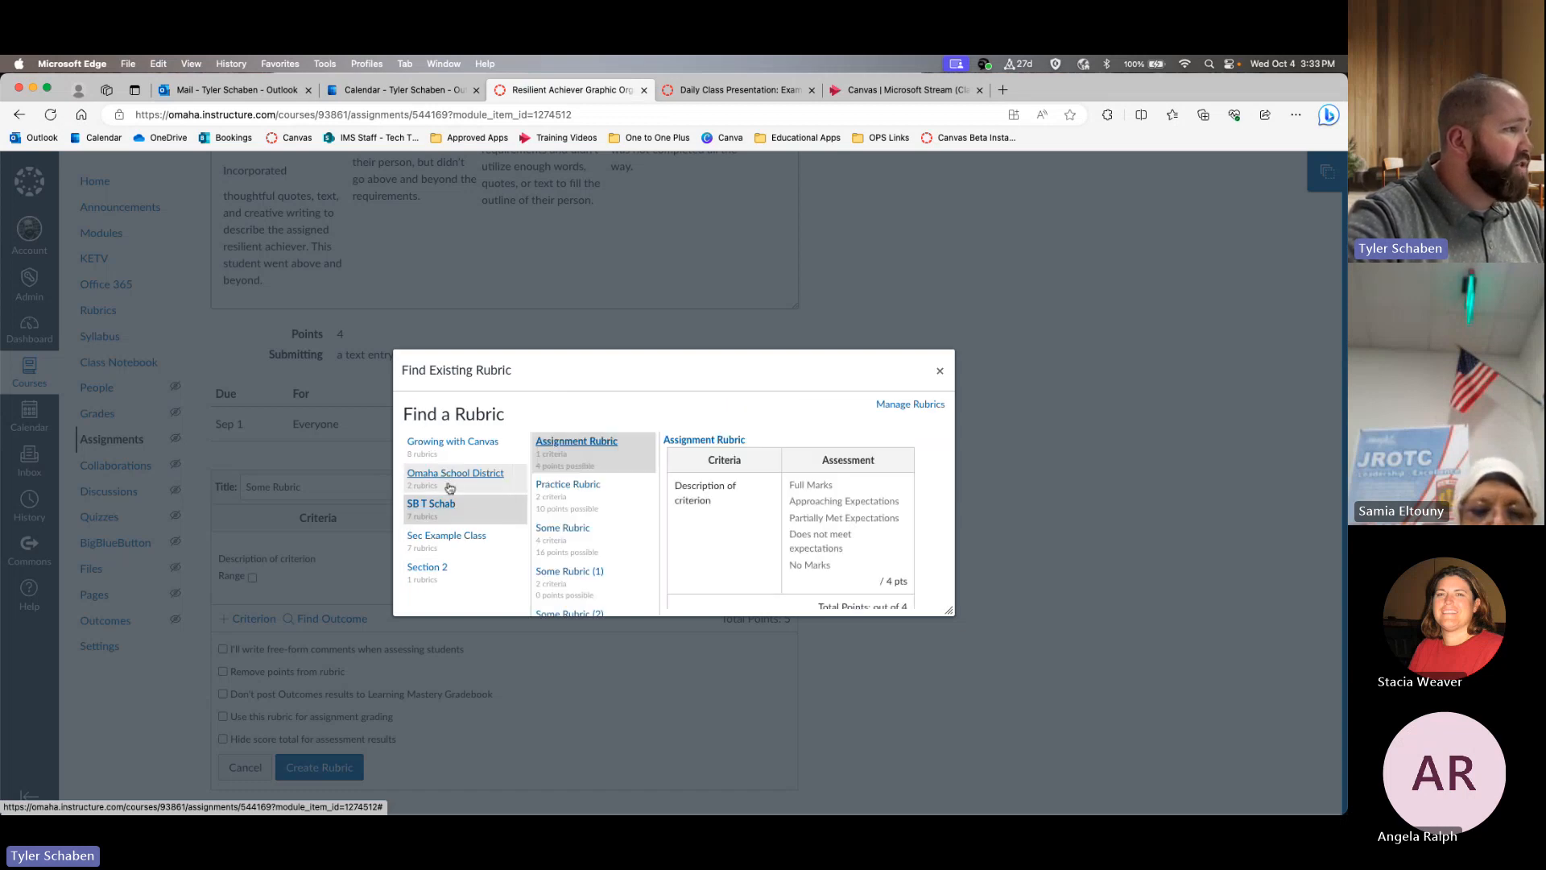
scroll(470, 559, down, 1)
scroll(636, 518, down, 2)
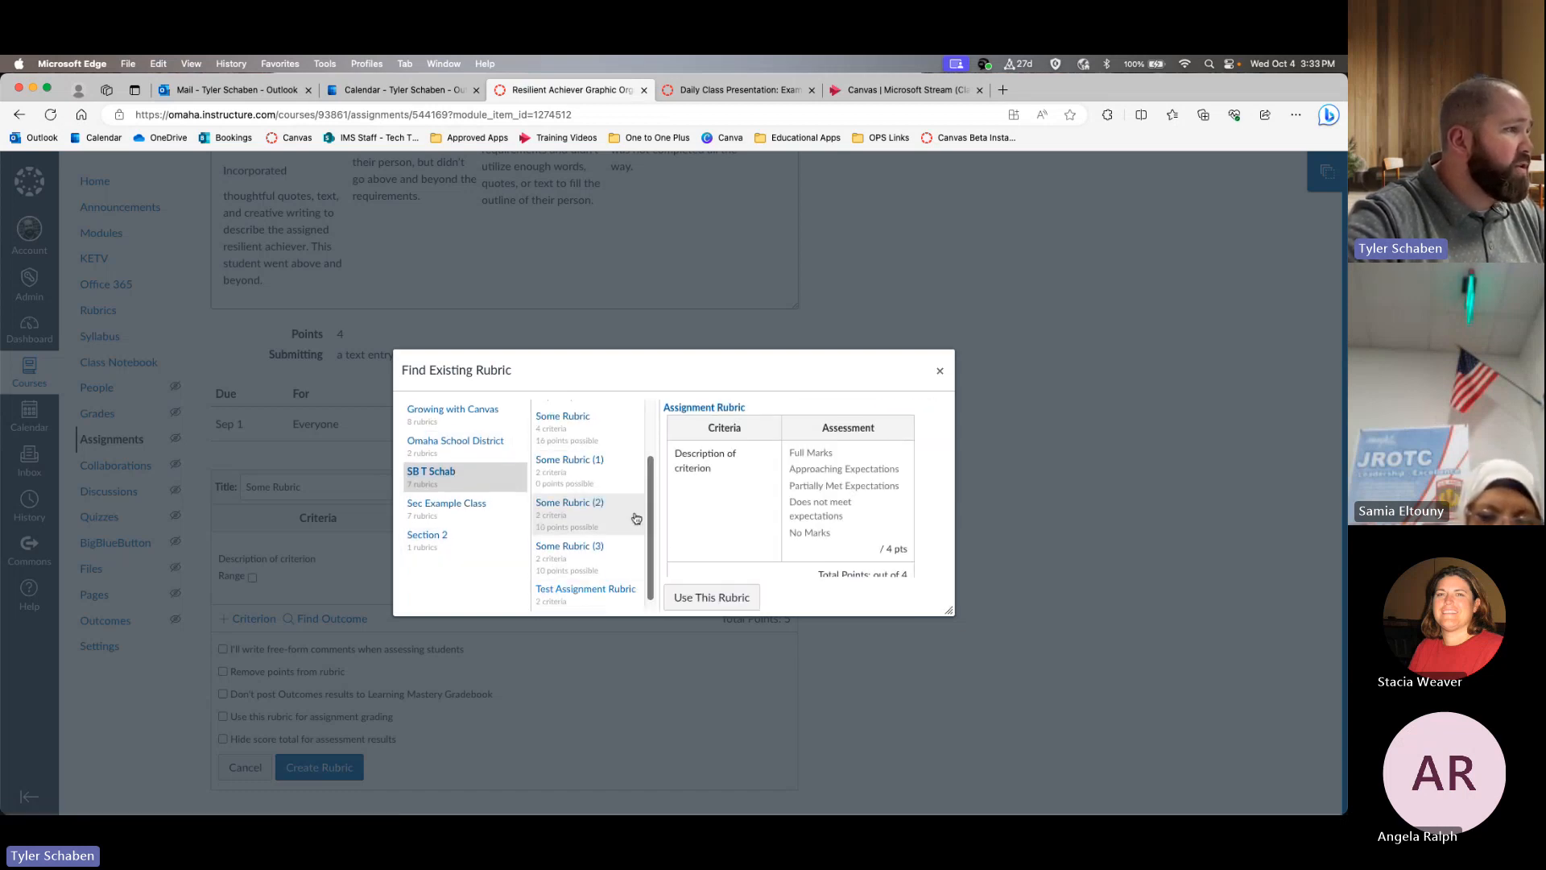
scroll(628, 515, up, 2)
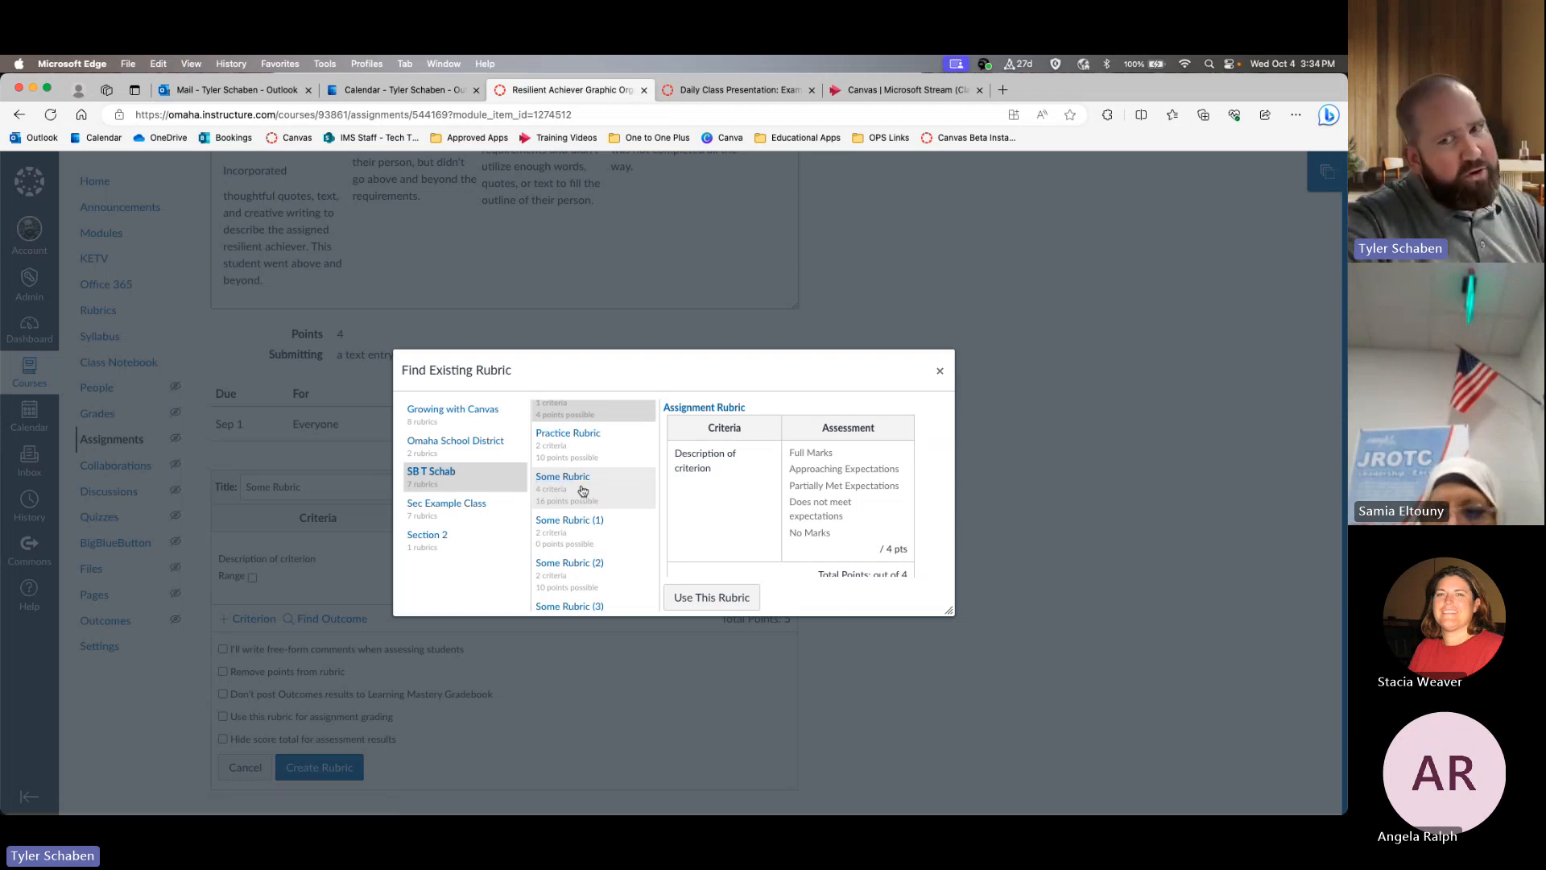
scroll(489, 501, down, 1)
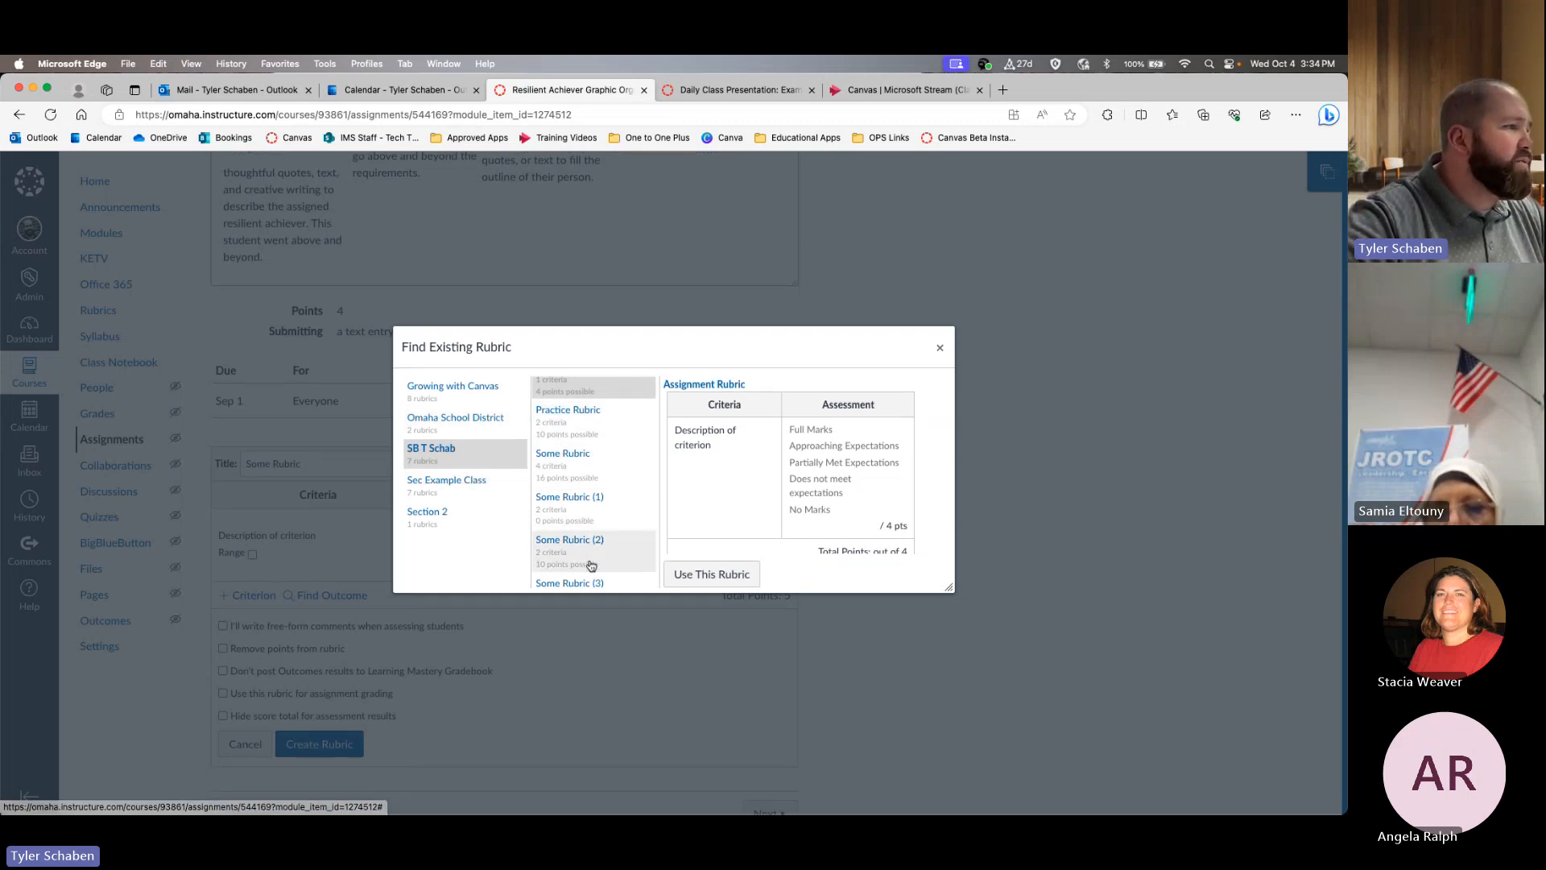
scroll(587, 548, down, 2)
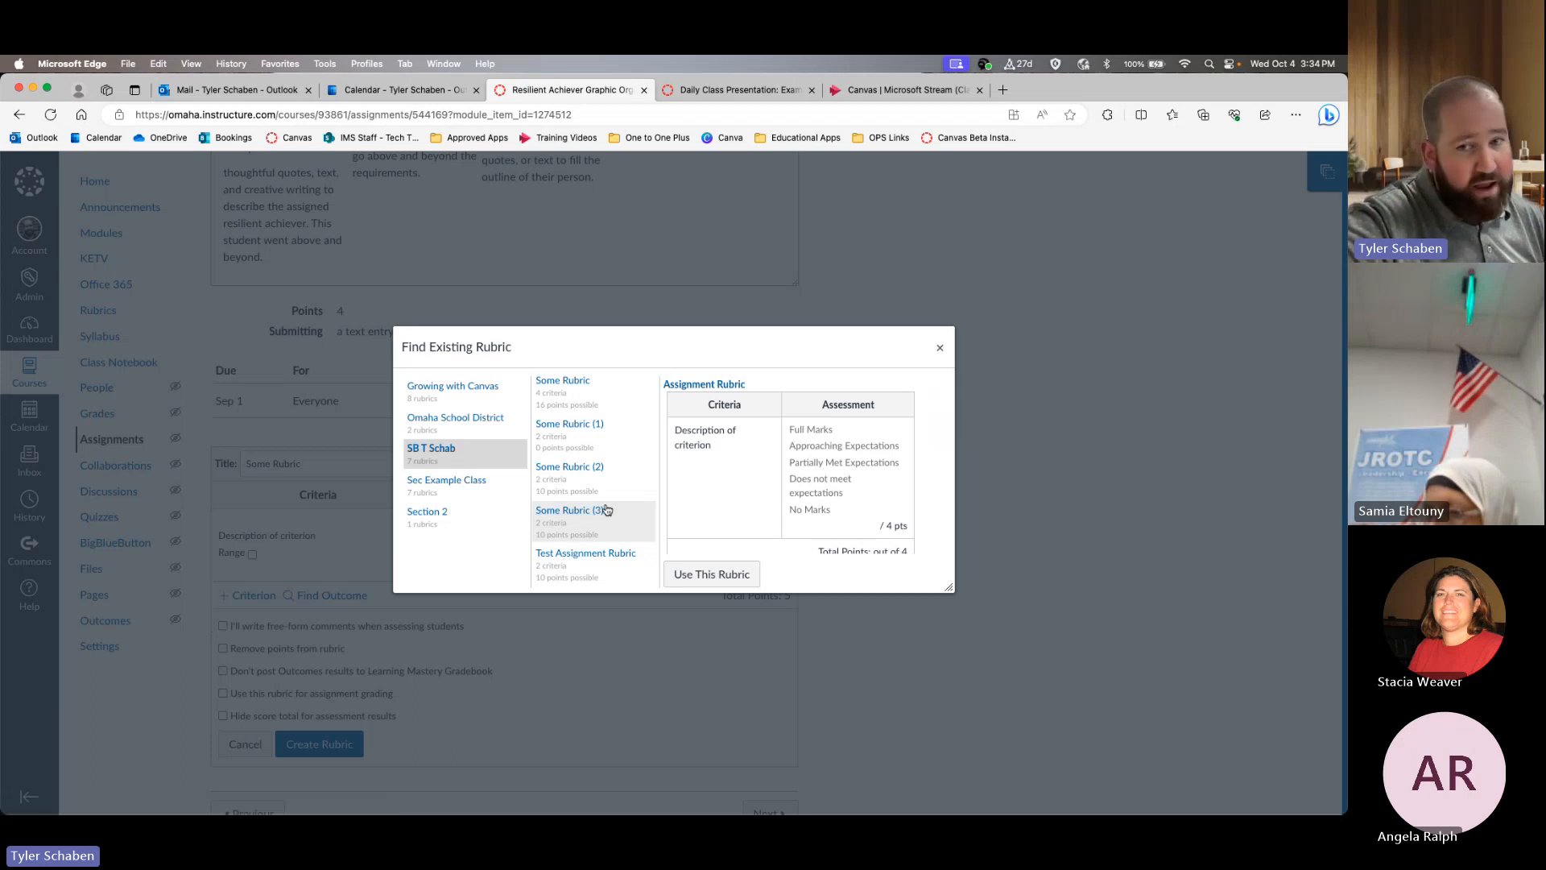
click(939, 349)
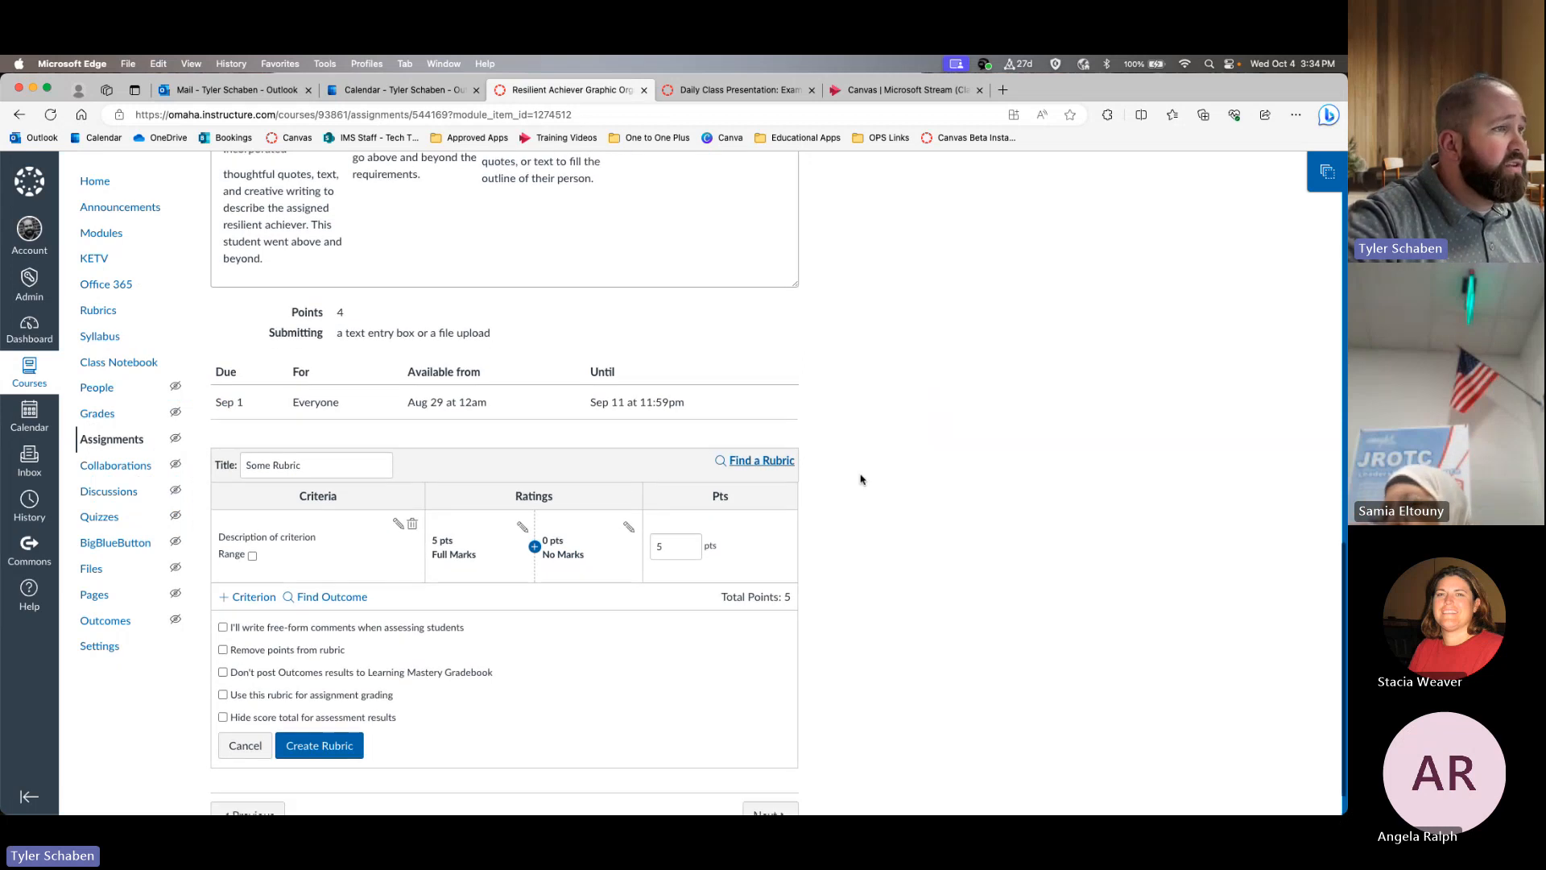
- Title the new rubric "Resilient Achiever Graphic Organizer Rubric"
scroll(860, 479, down, 1)
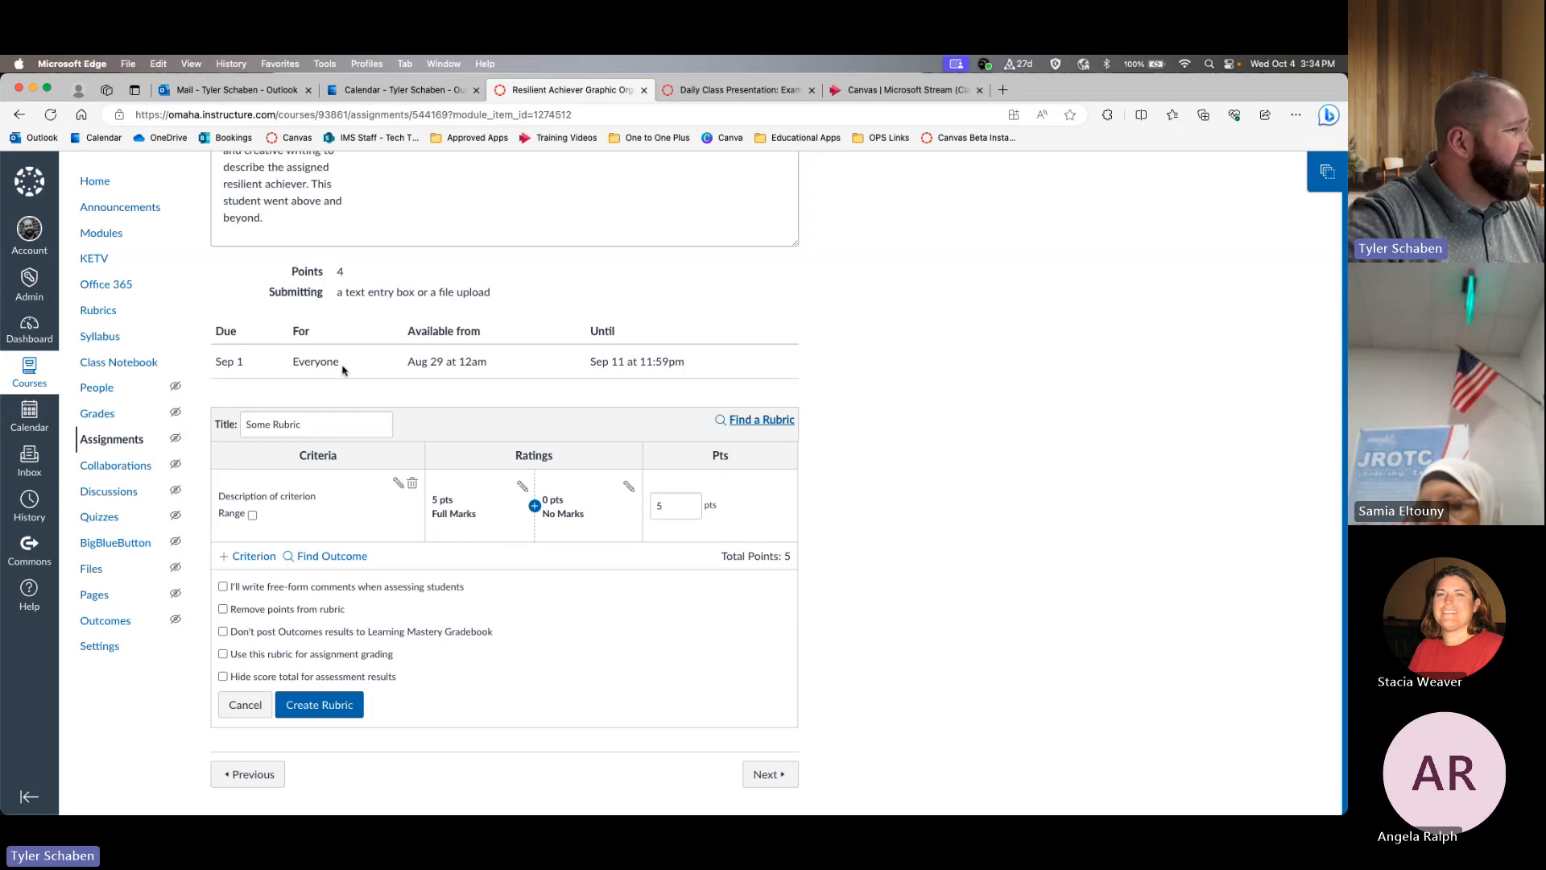
click(314, 421)
scroll(339, 433, up, 1)
scroll(339, 433, up, 10)
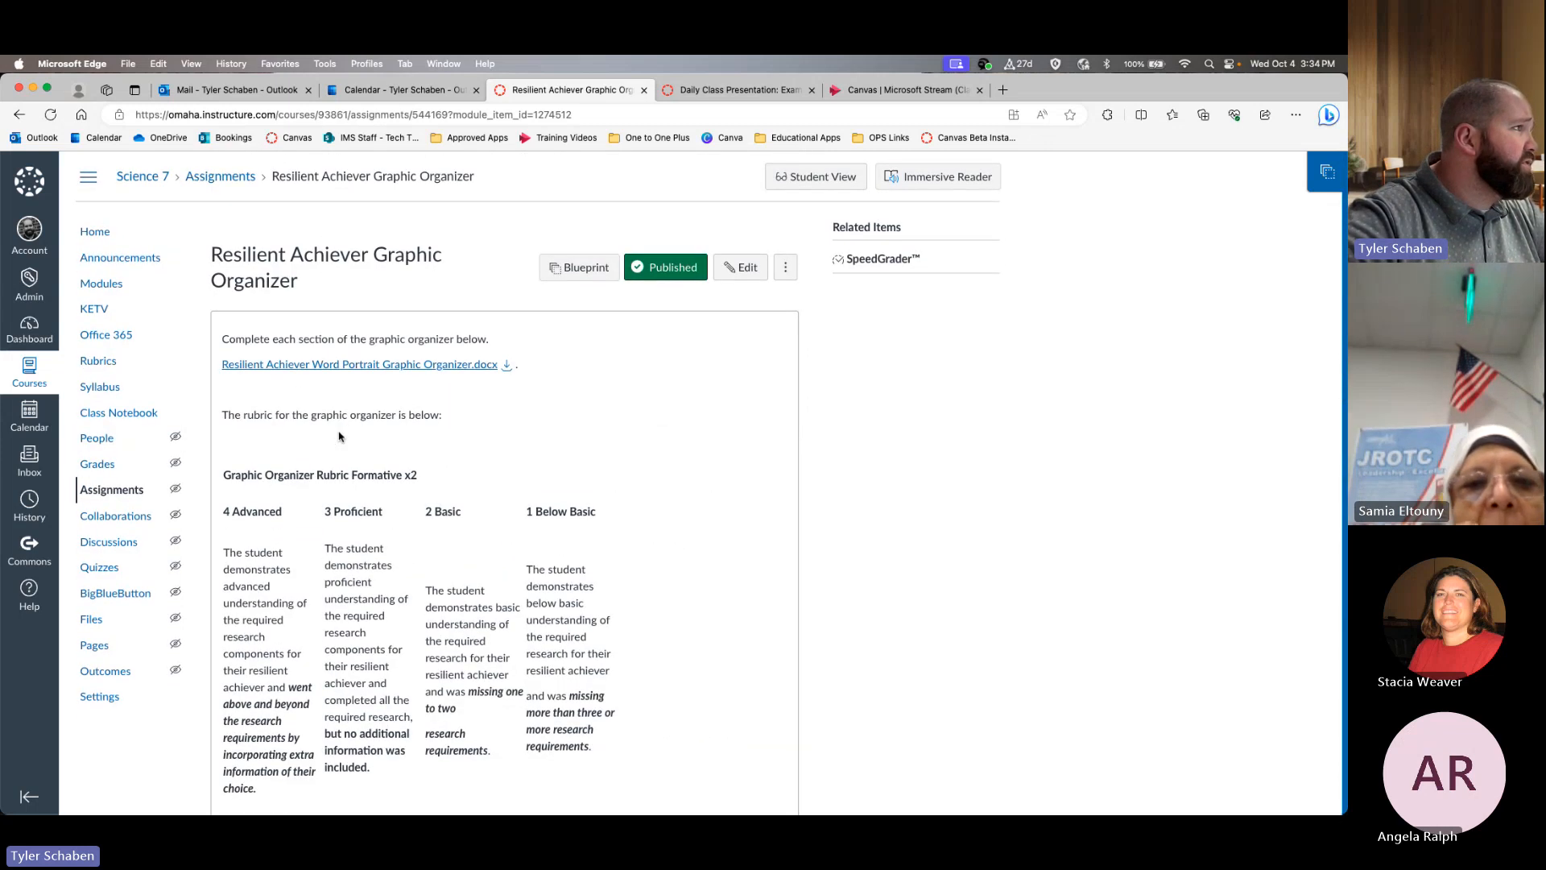
scroll(339, 435, down, 10)
drag(328, 422, 214, 418)
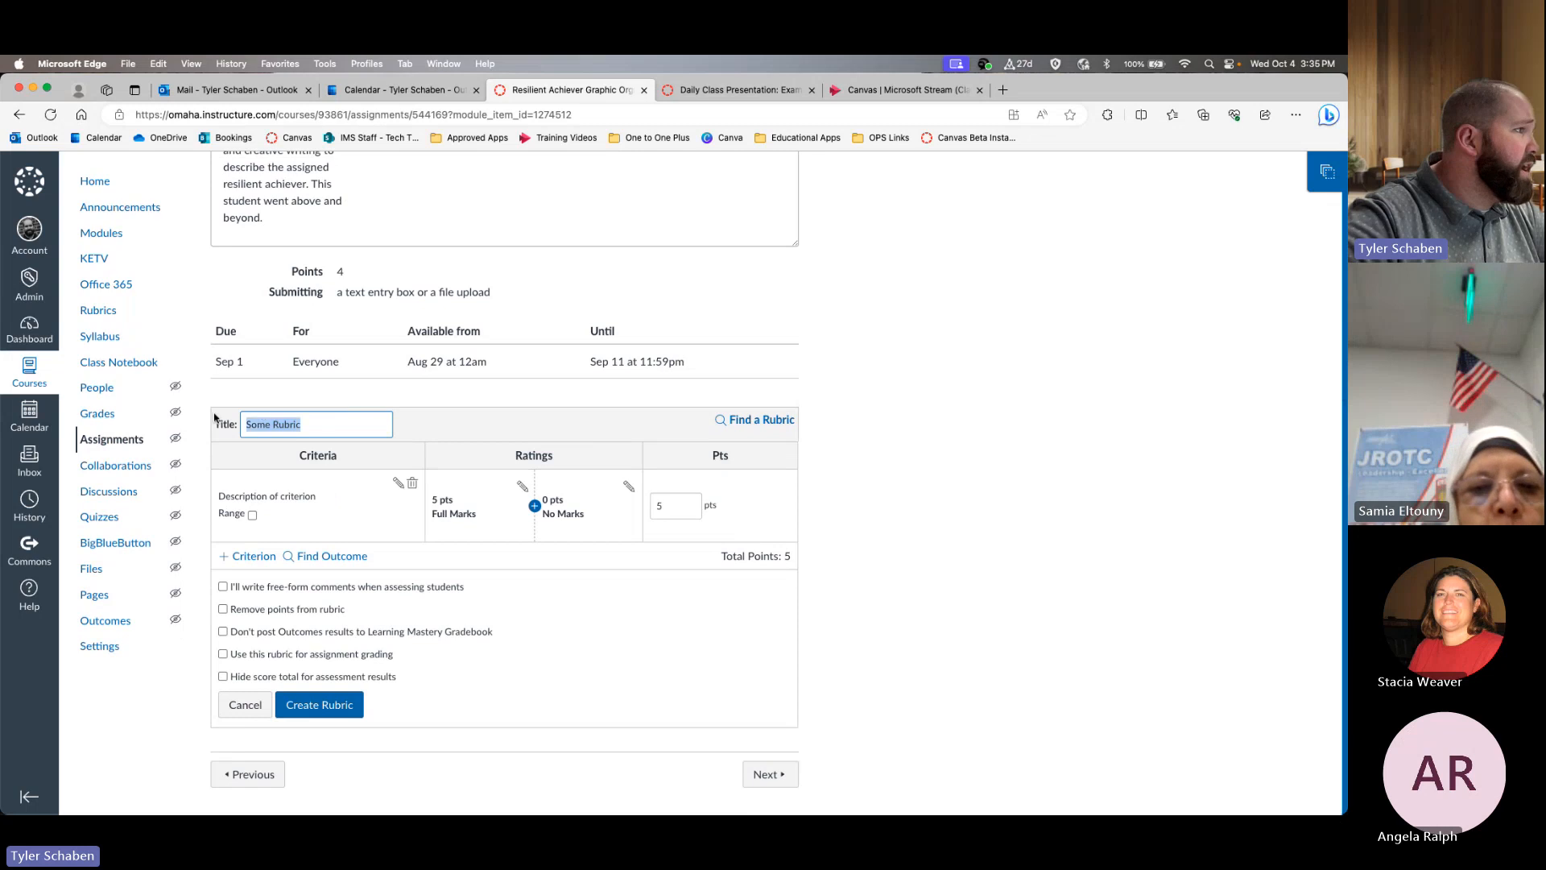
text(Re)
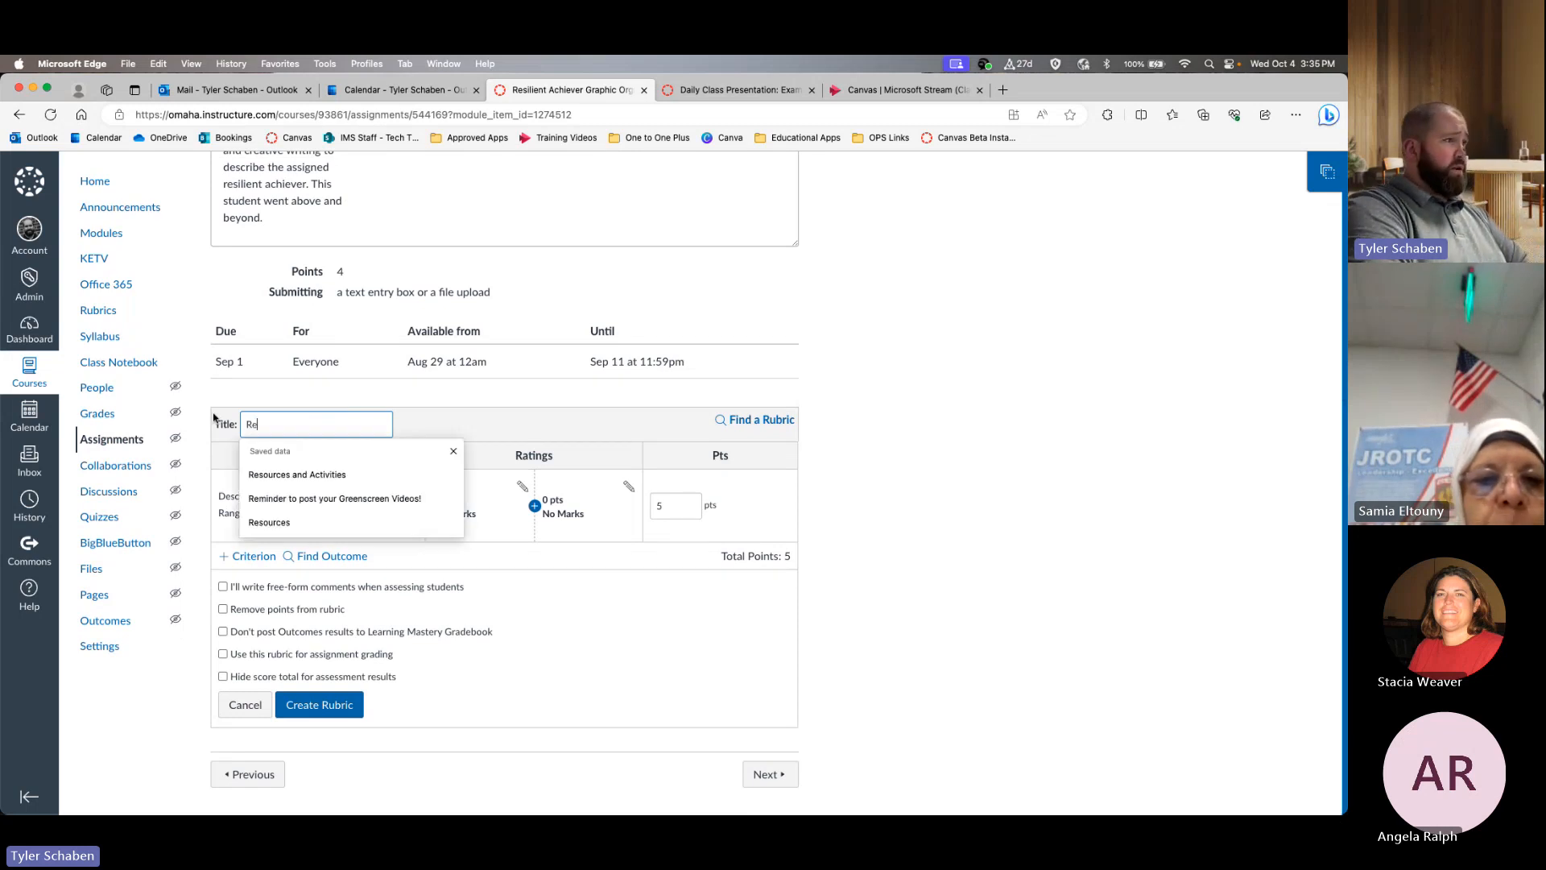
text(silient Ac)
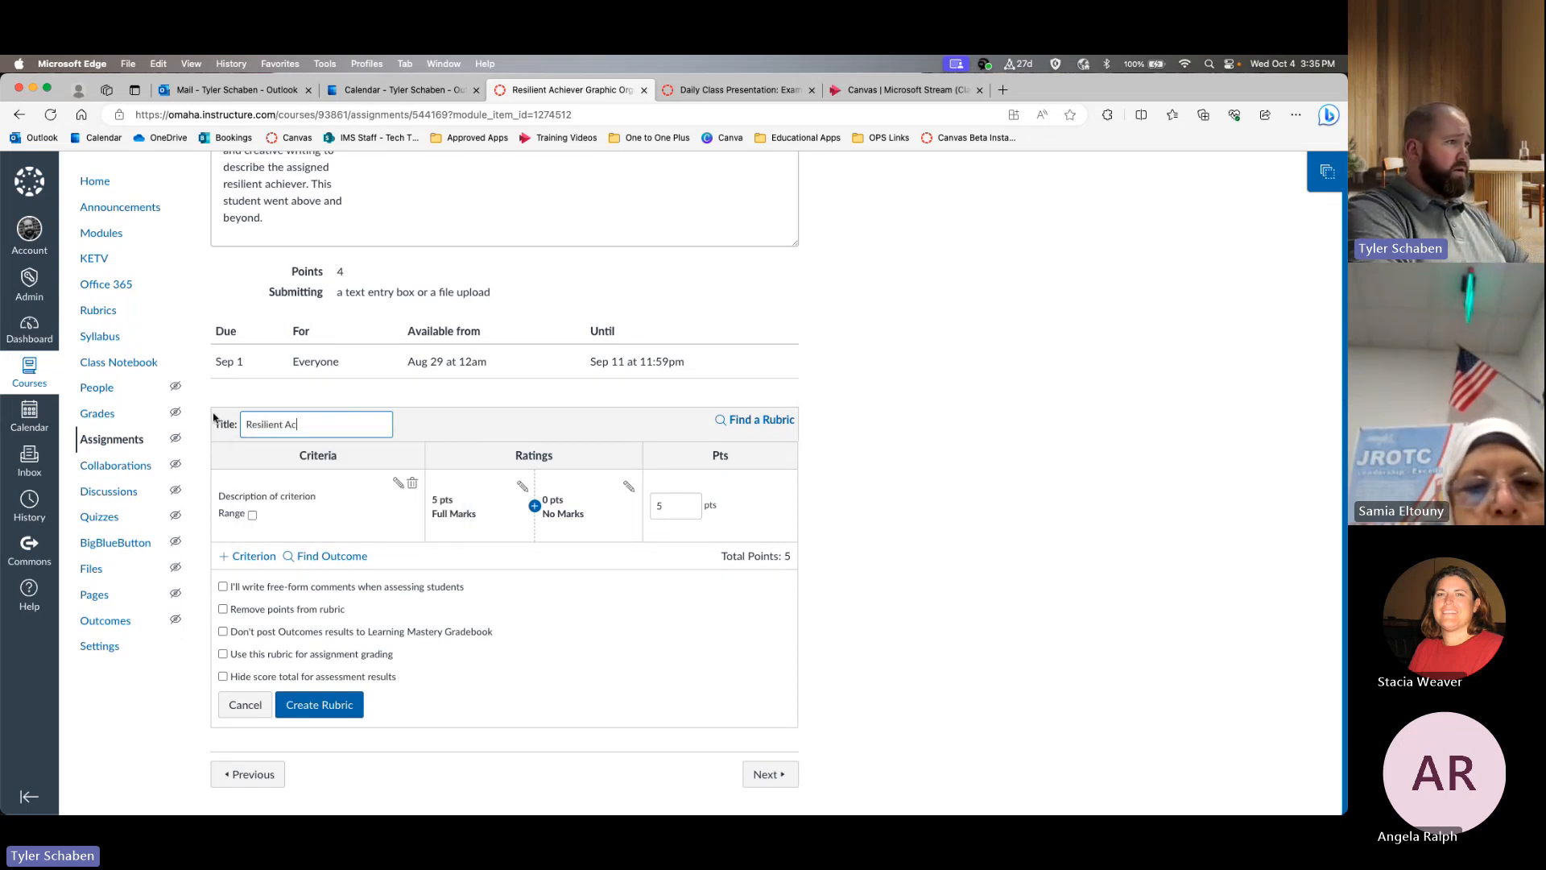
text(hiever Graphic )
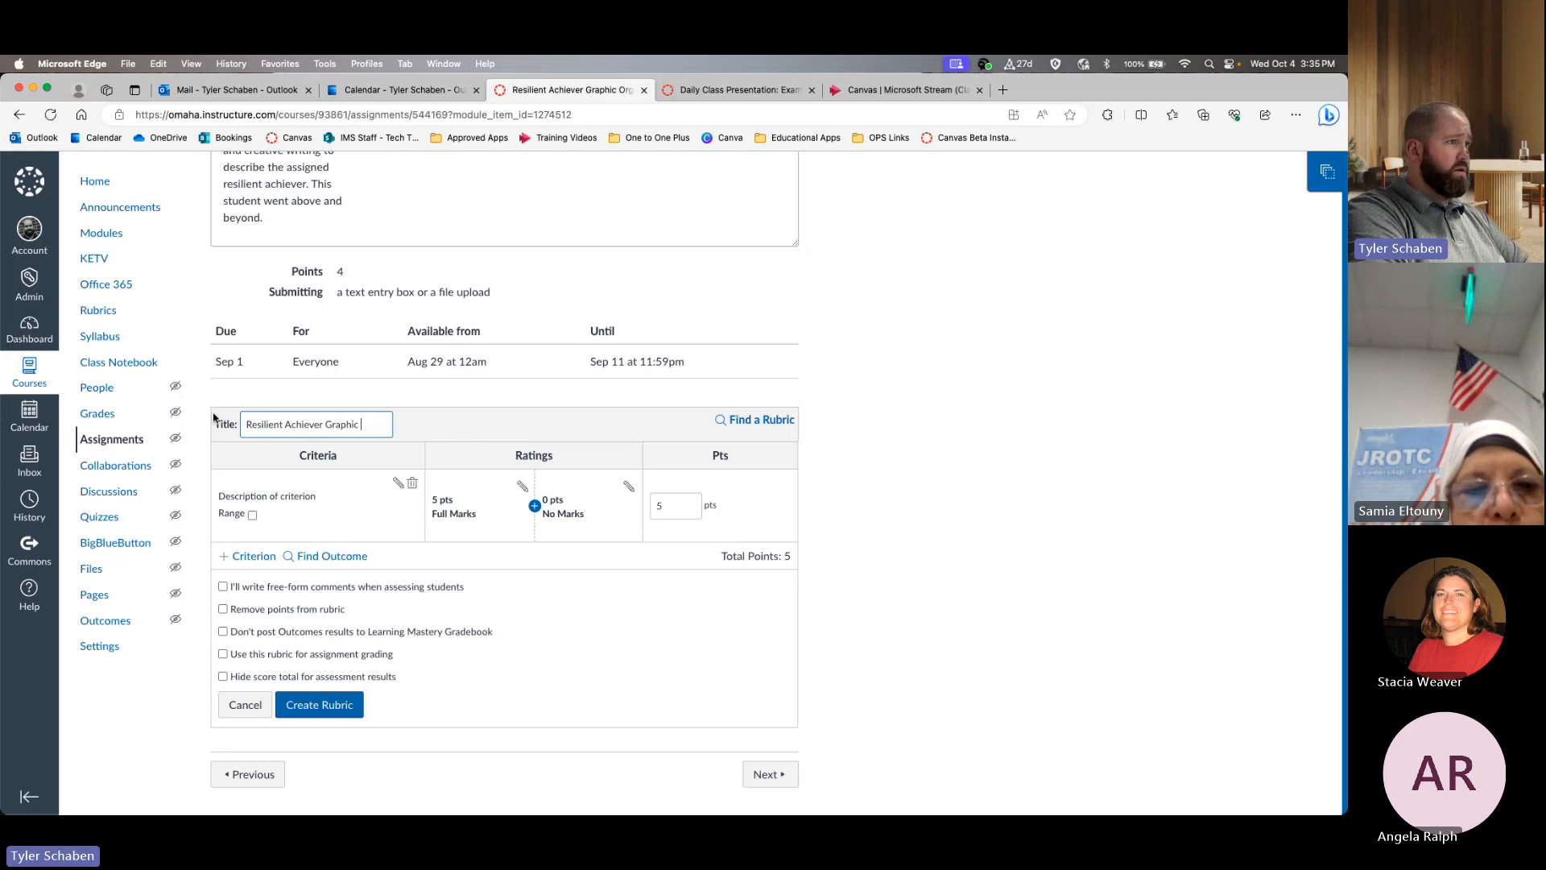
text(Organizer)
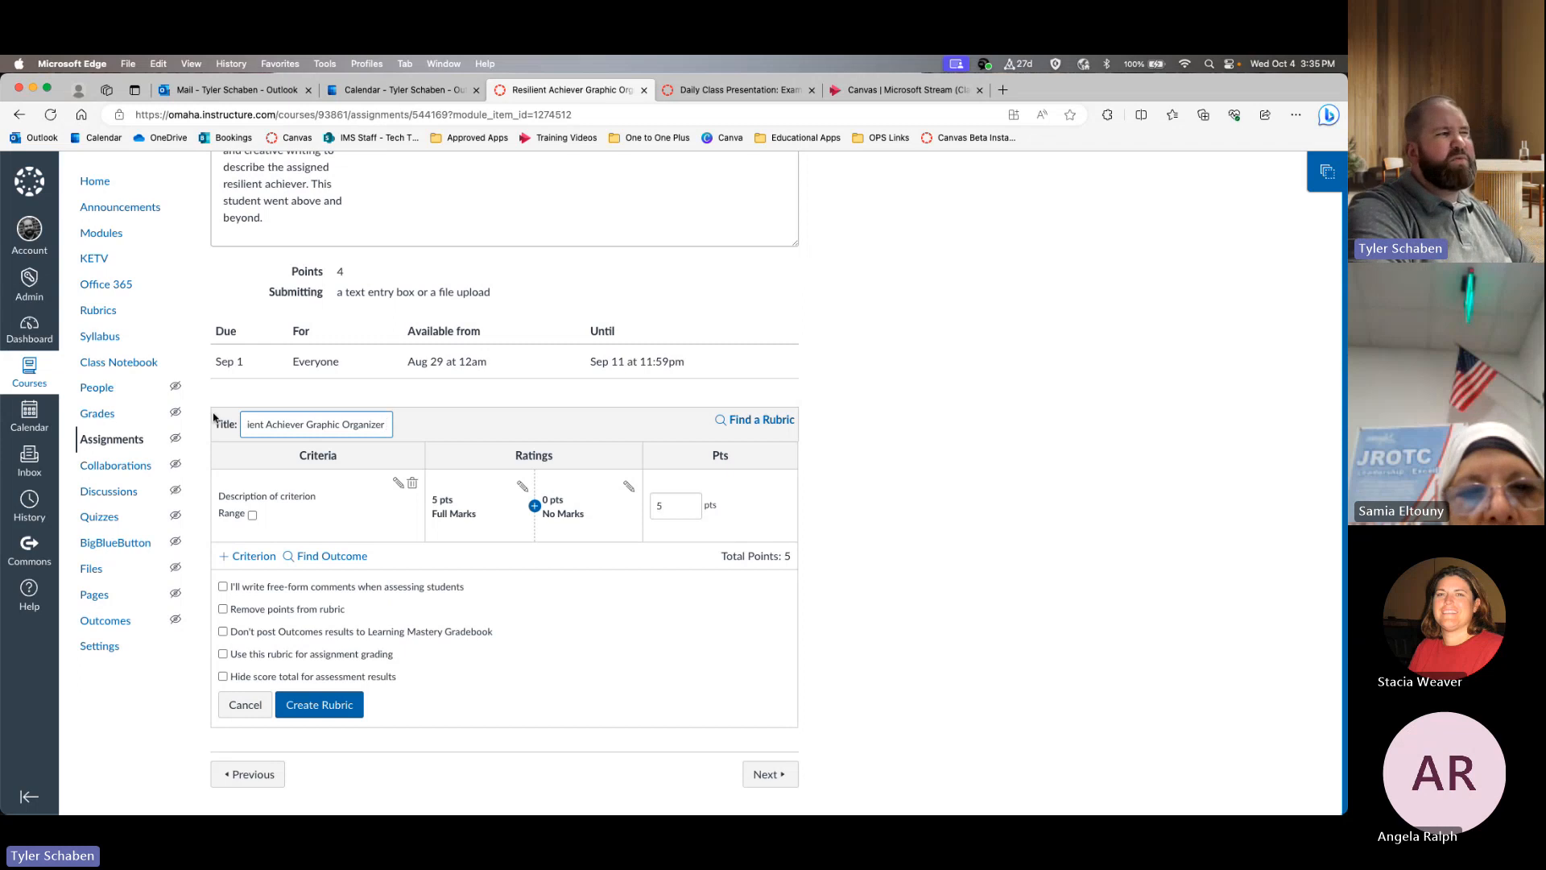
text( Rubric)
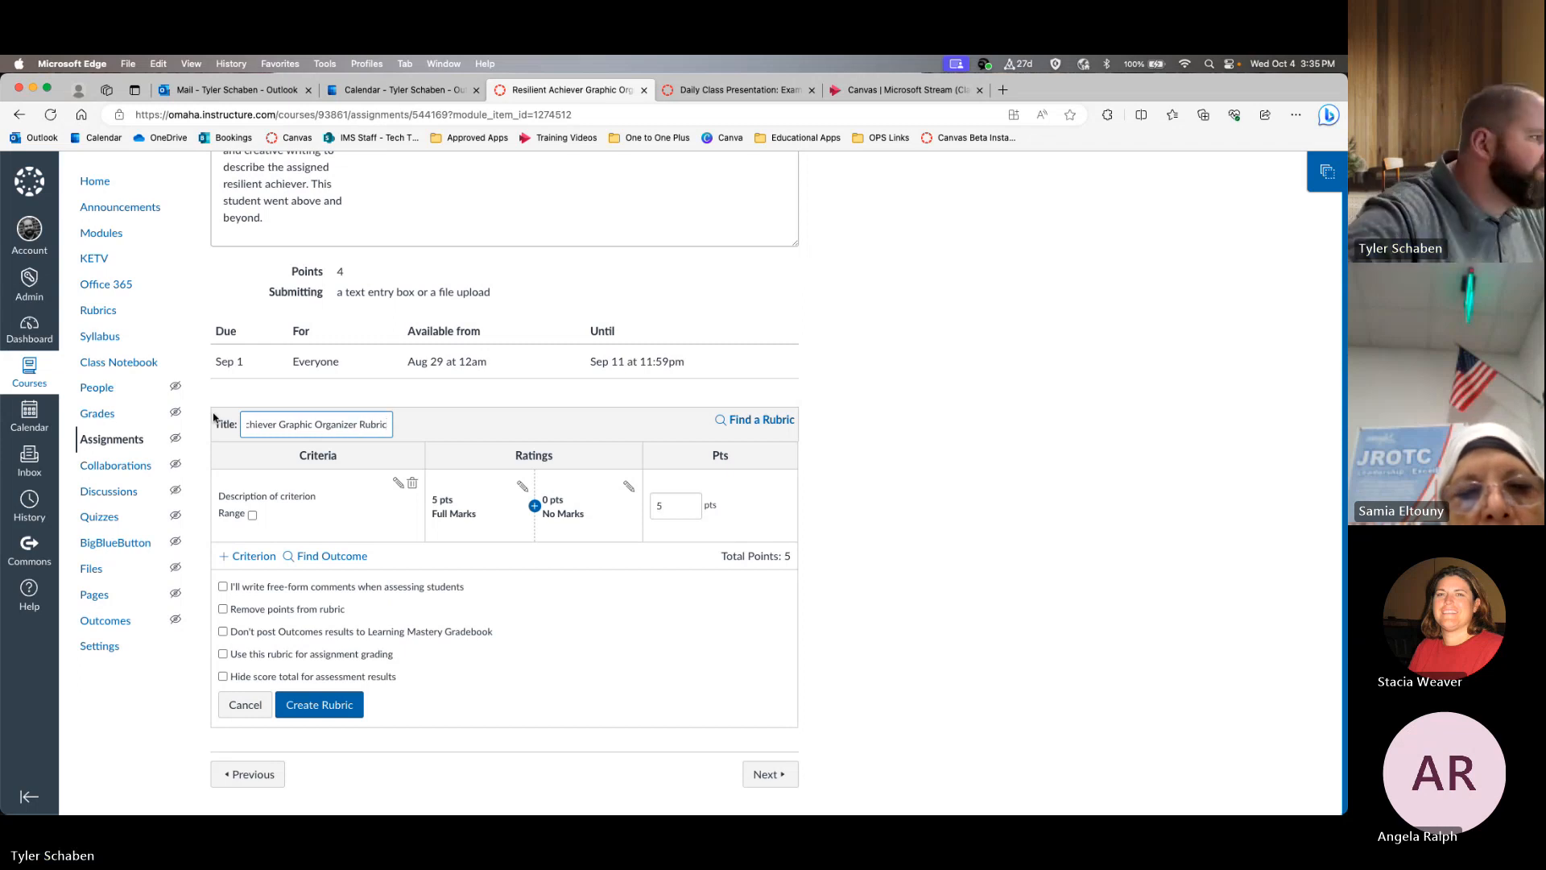
click(974, 545)
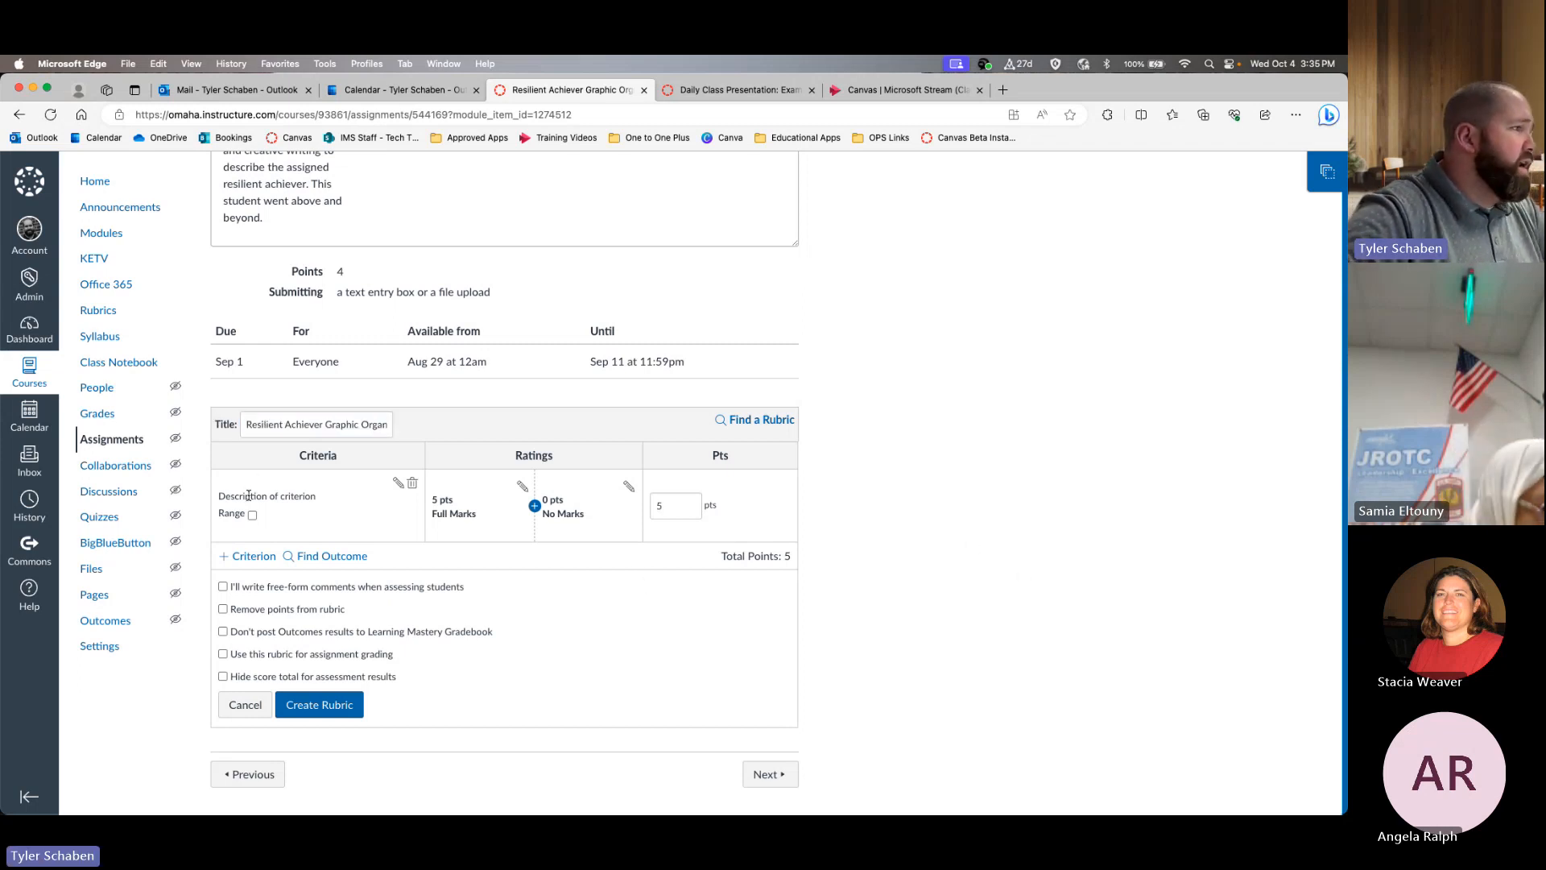
- Add the long description "Was this actually completed" to the rubric's first criterion and update it
click(398, 487)
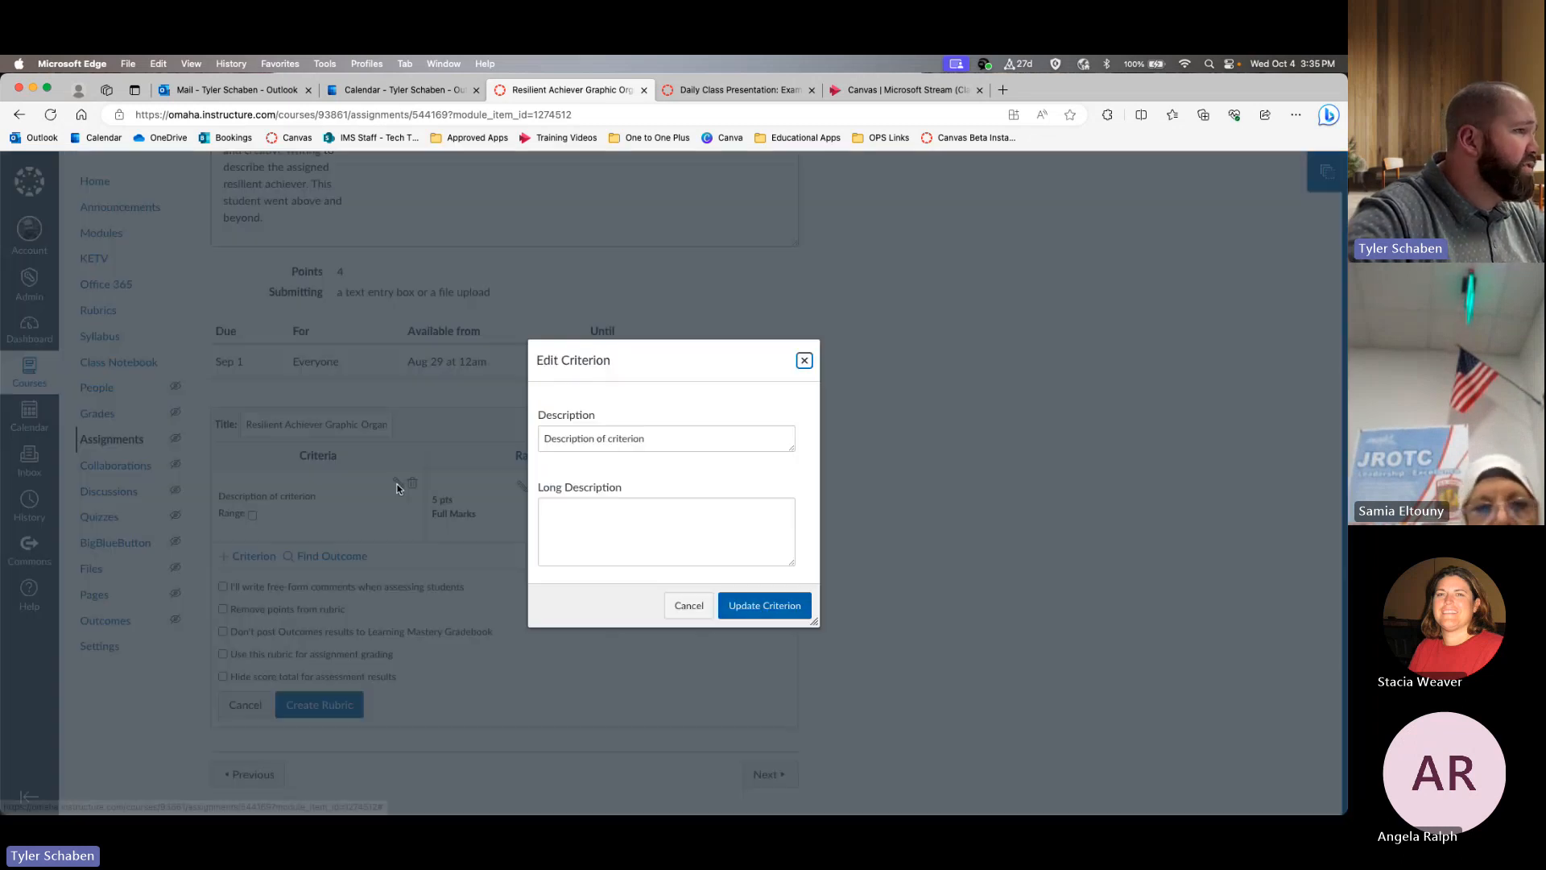
click(617, 508)
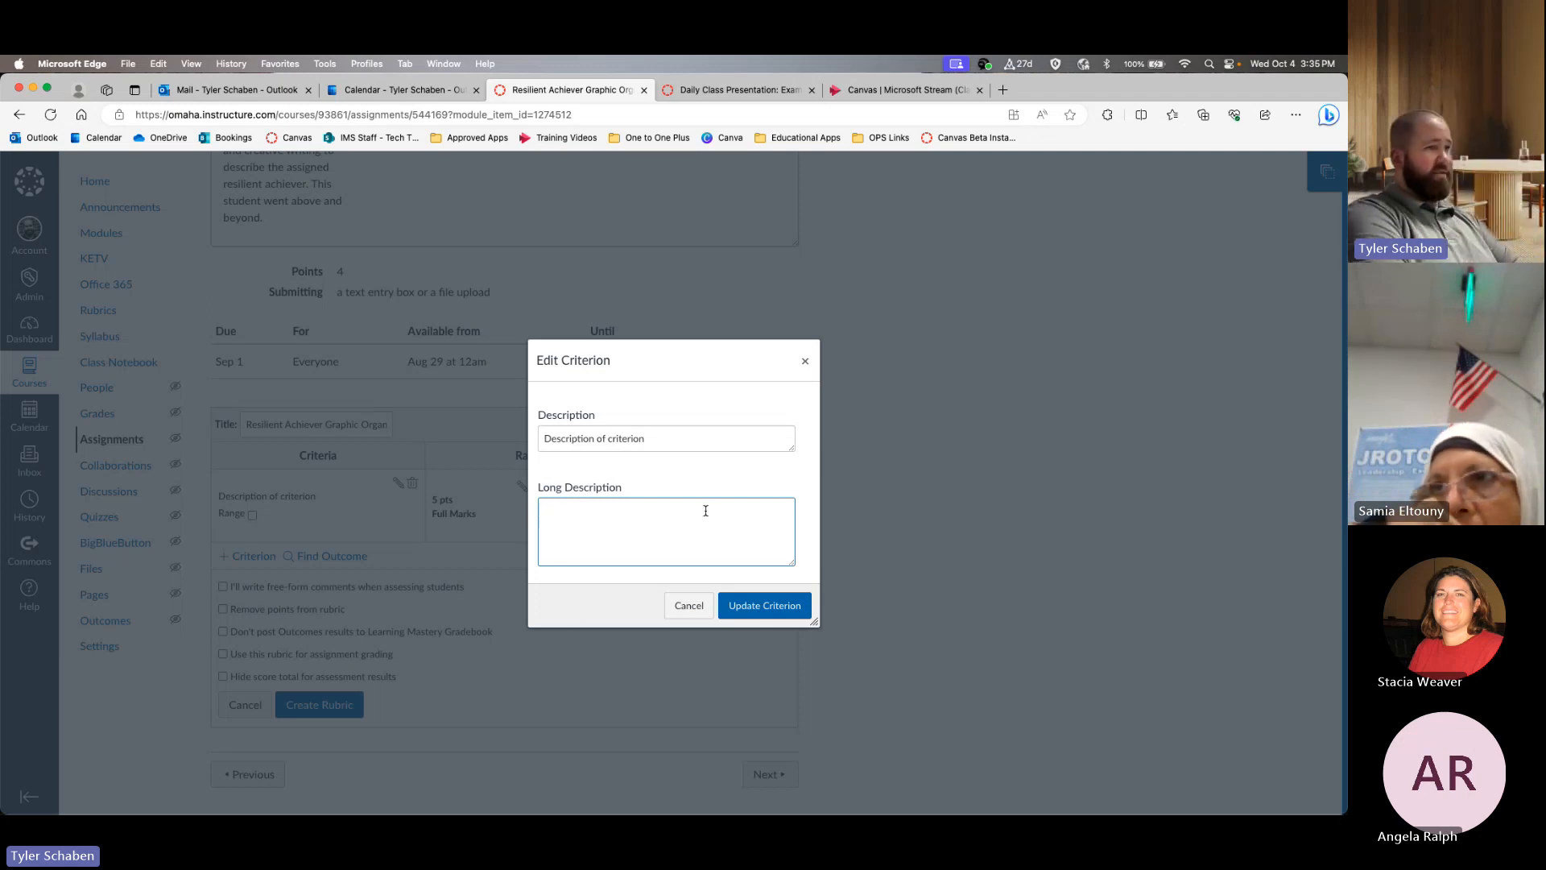
text(as this a)
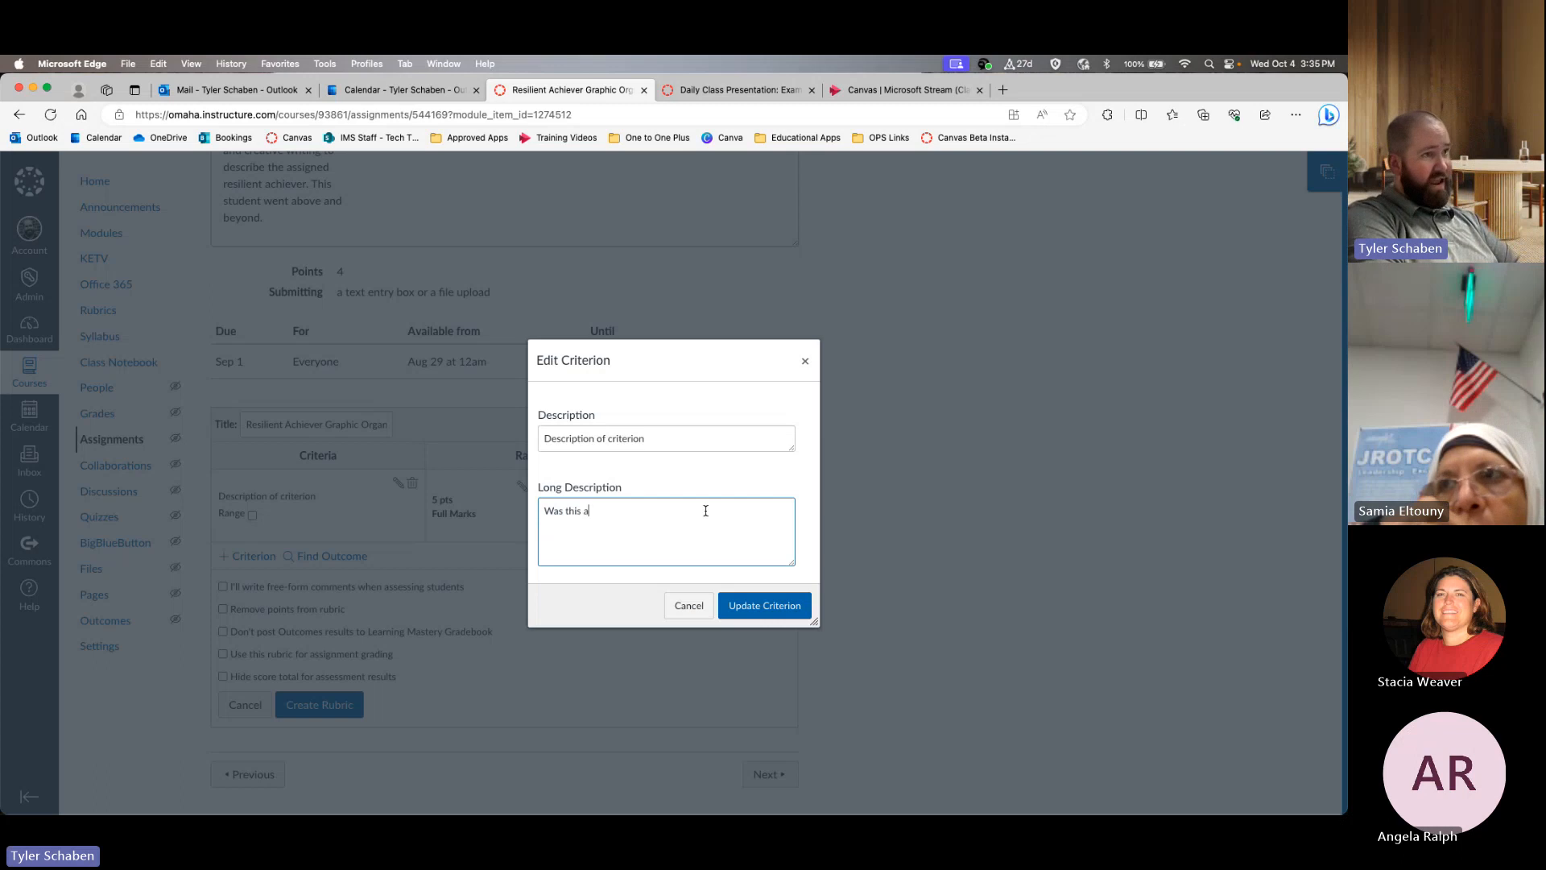
text(ctually completed)
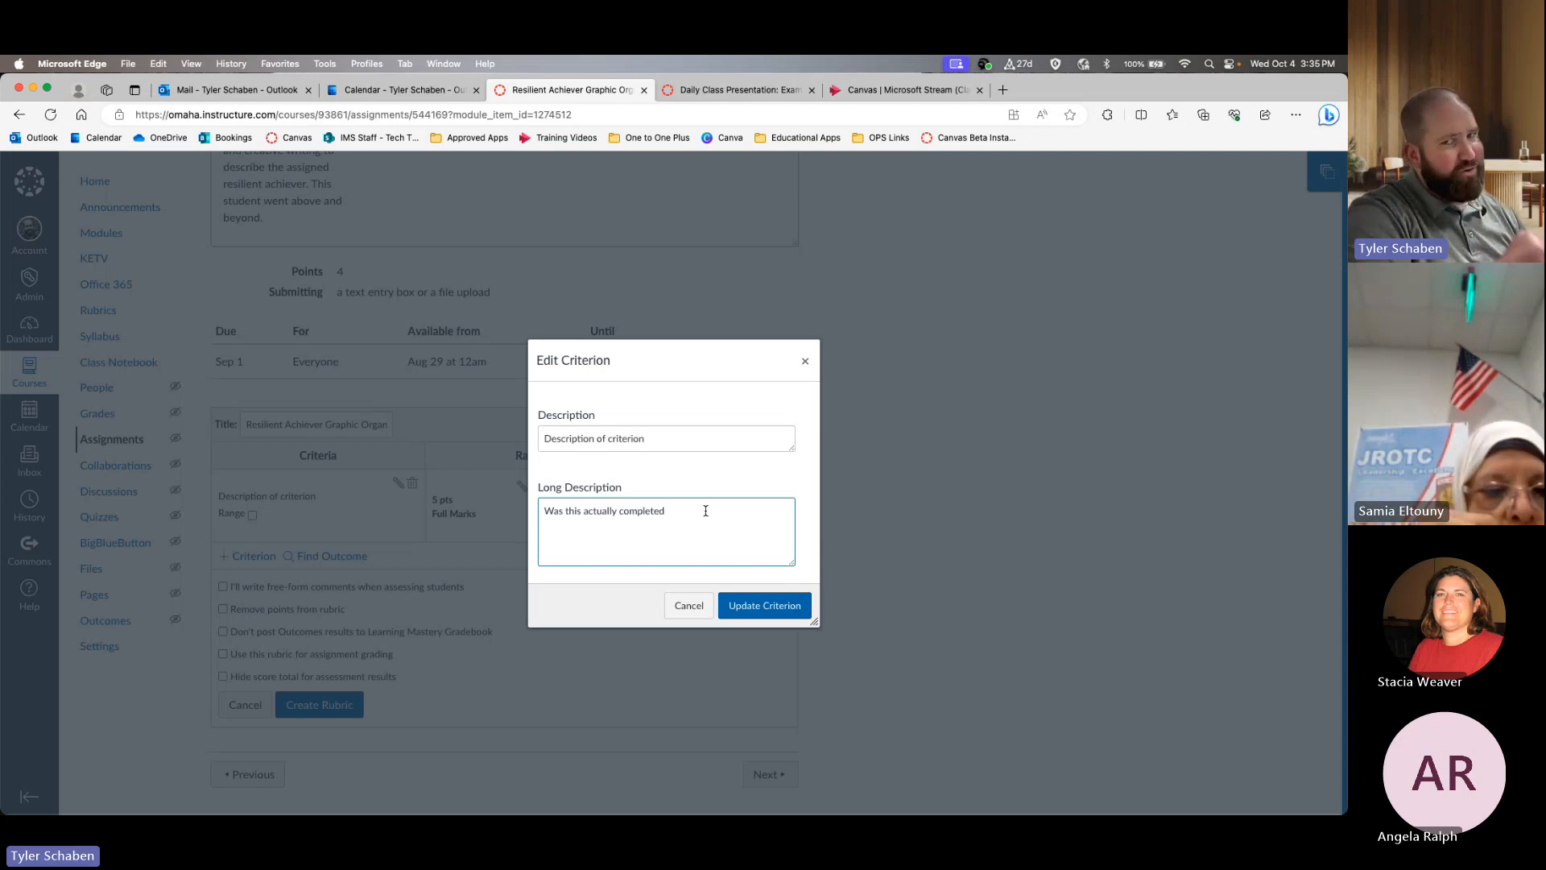
click(788, 609)
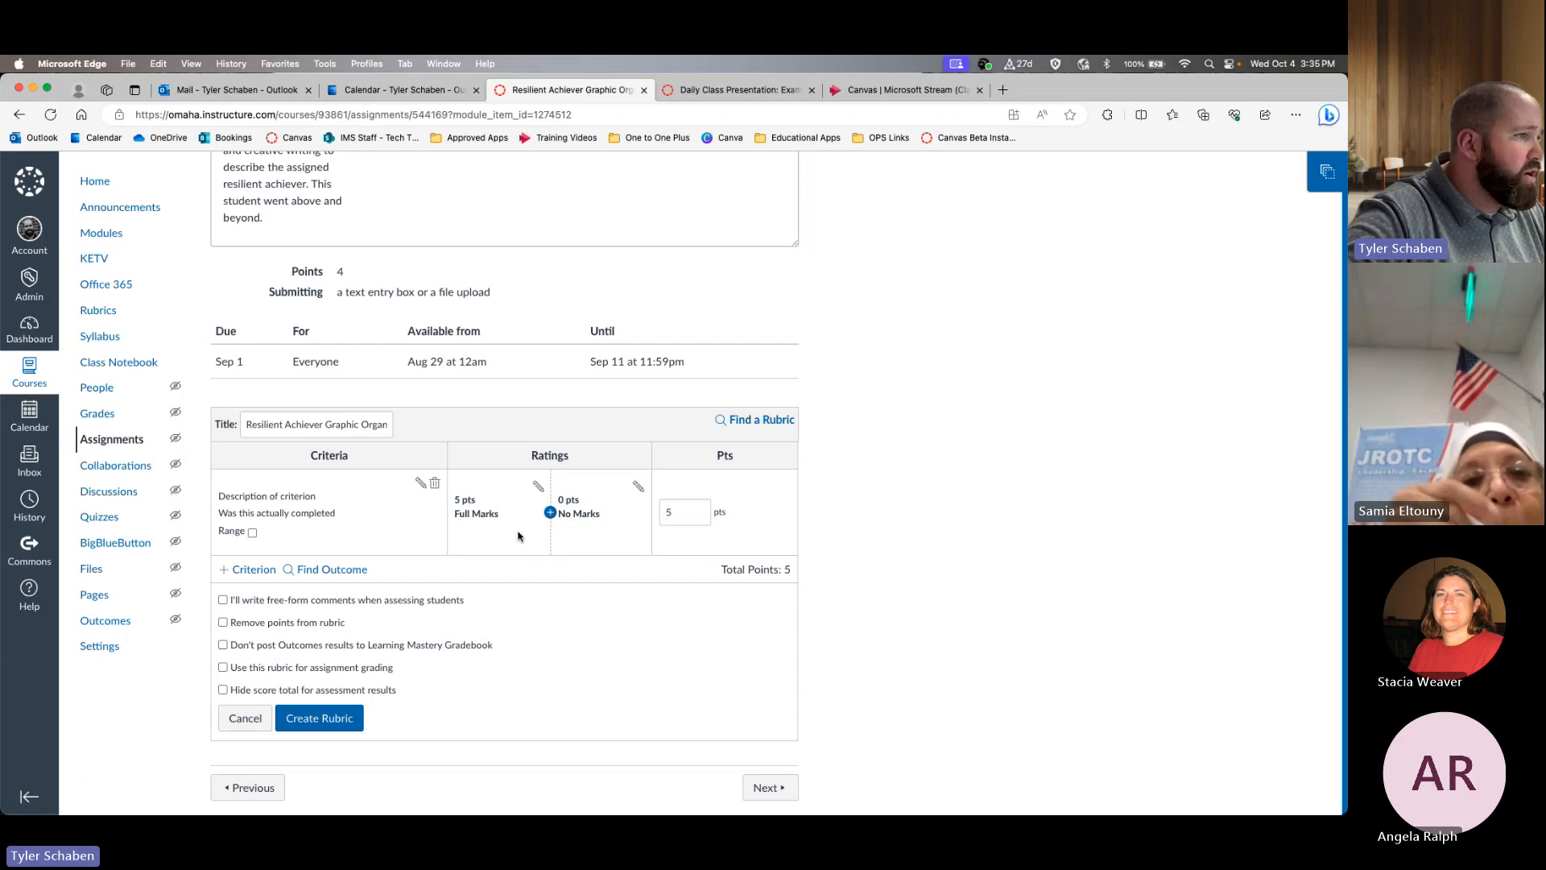
- Set the first criterion's maximum score to 4 points
click(693, 512)
drag(671, 513, 656, 515)
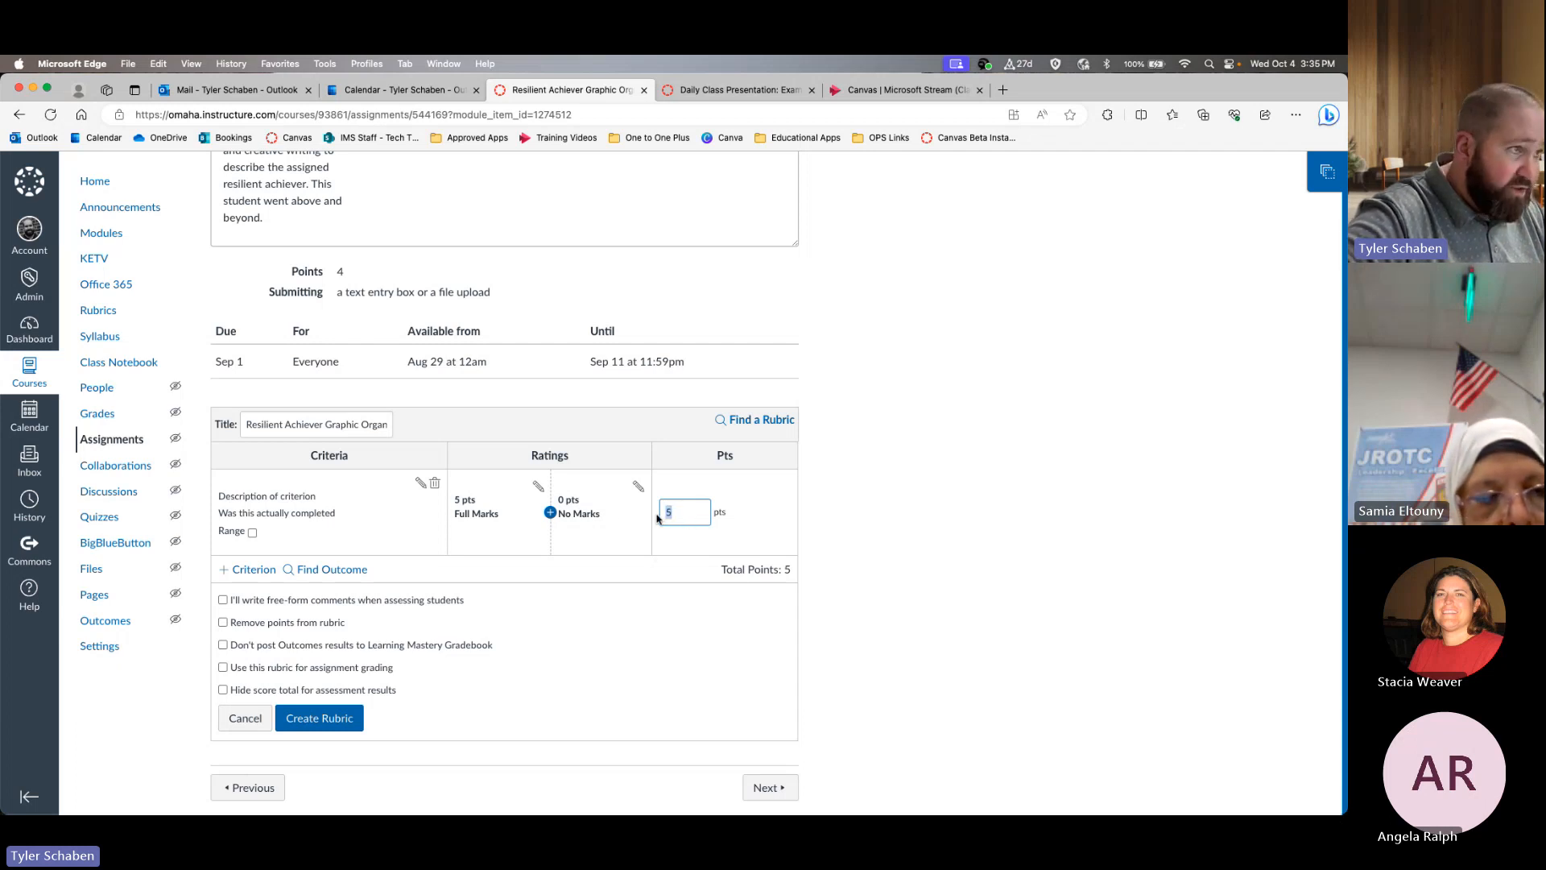
text(4)
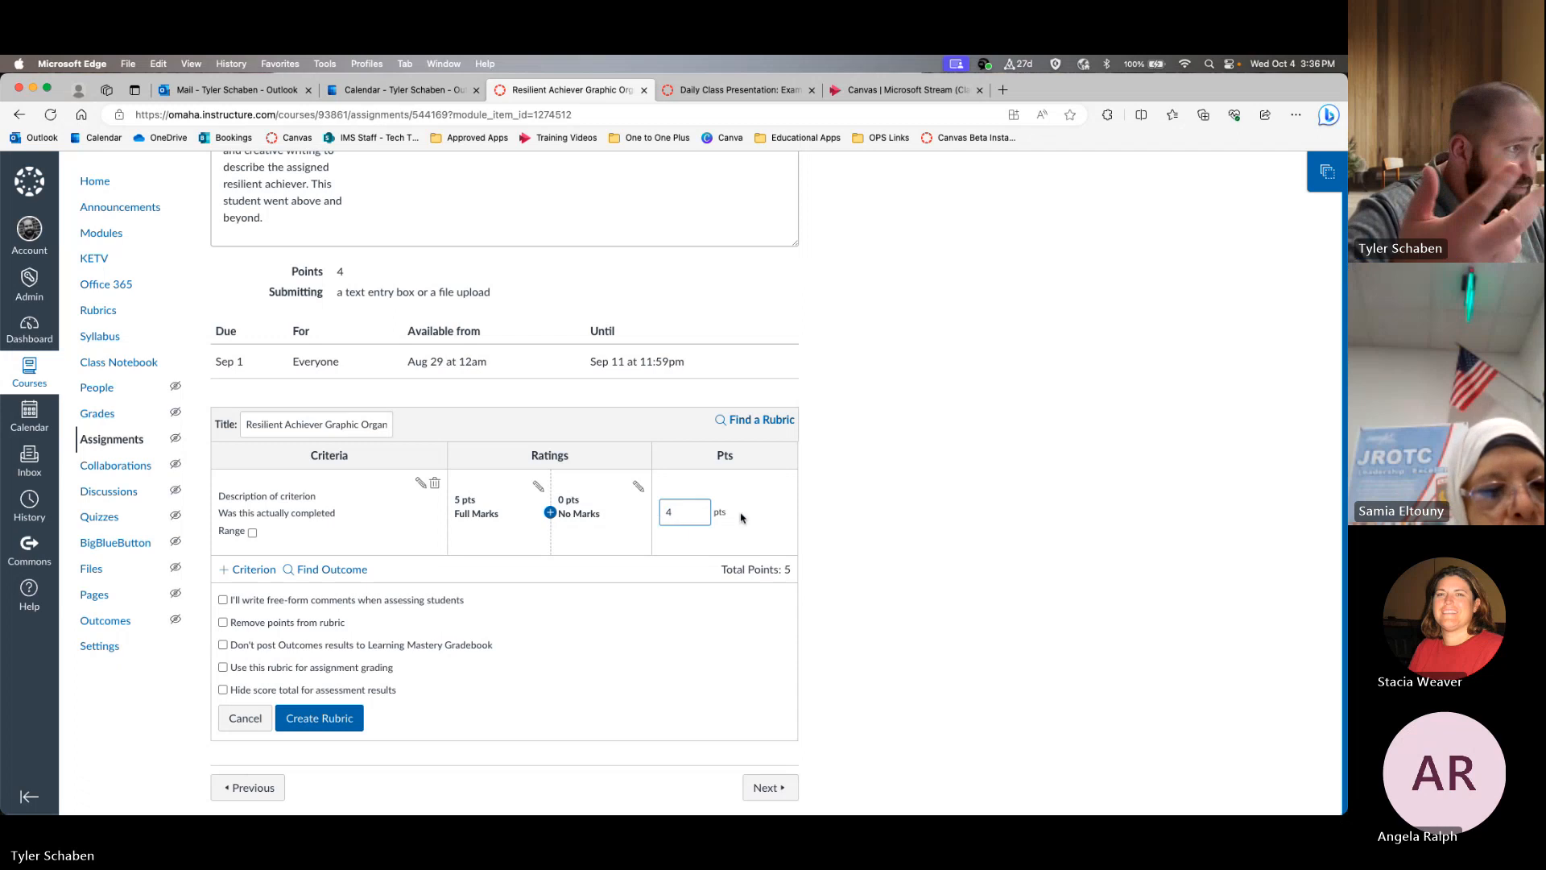
click(886, 535)
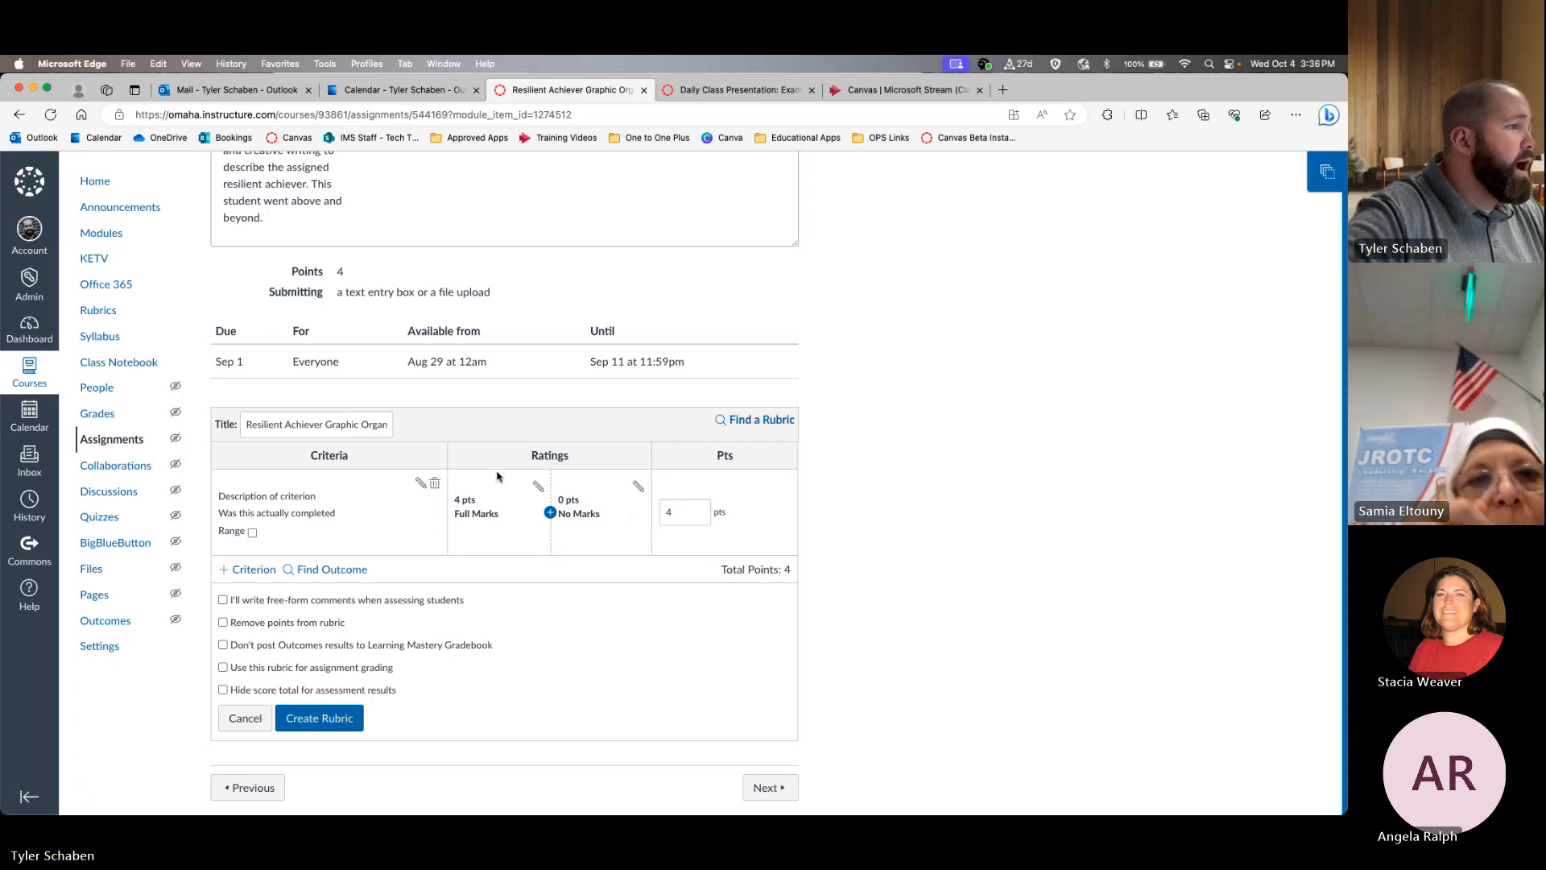
- Add the description "You completed it" to the first criterion's Full Marks rating and update it
click(538, 487)
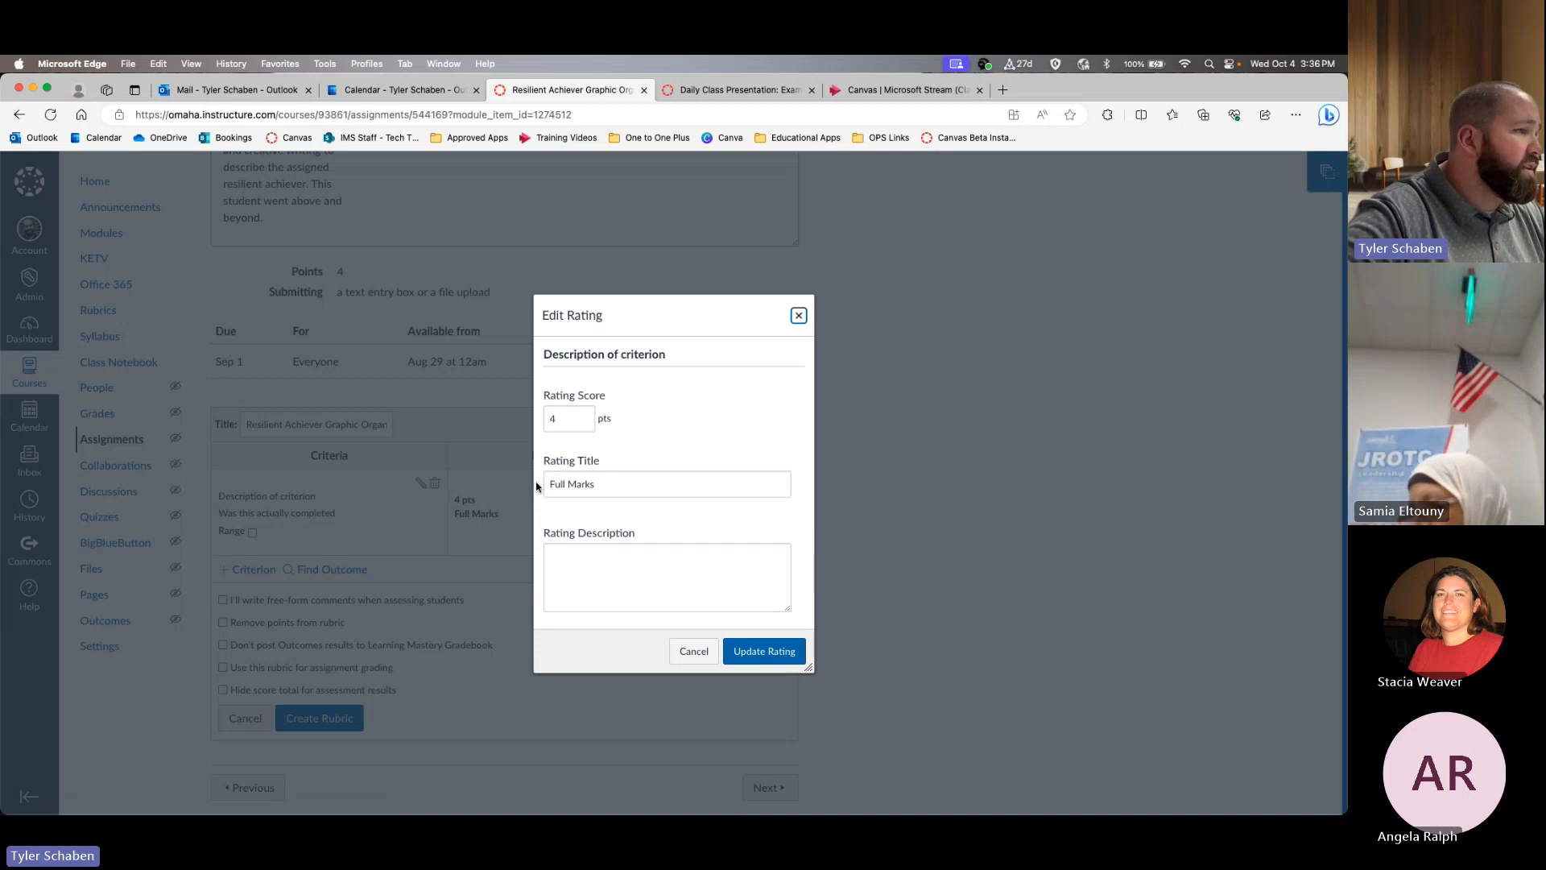
click(618, 482)
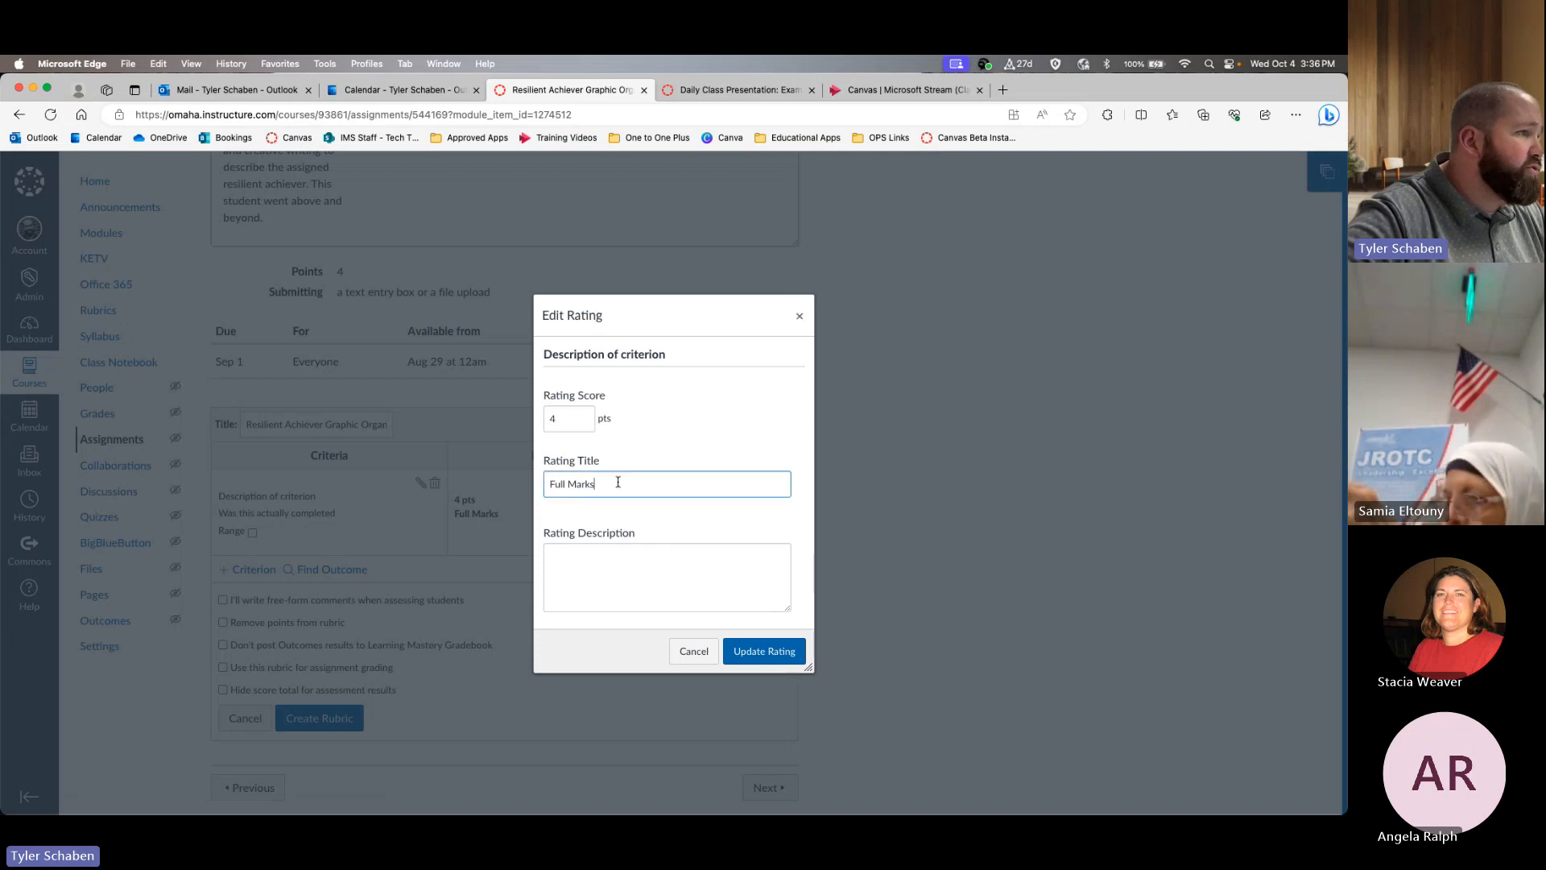
click(603, 561)
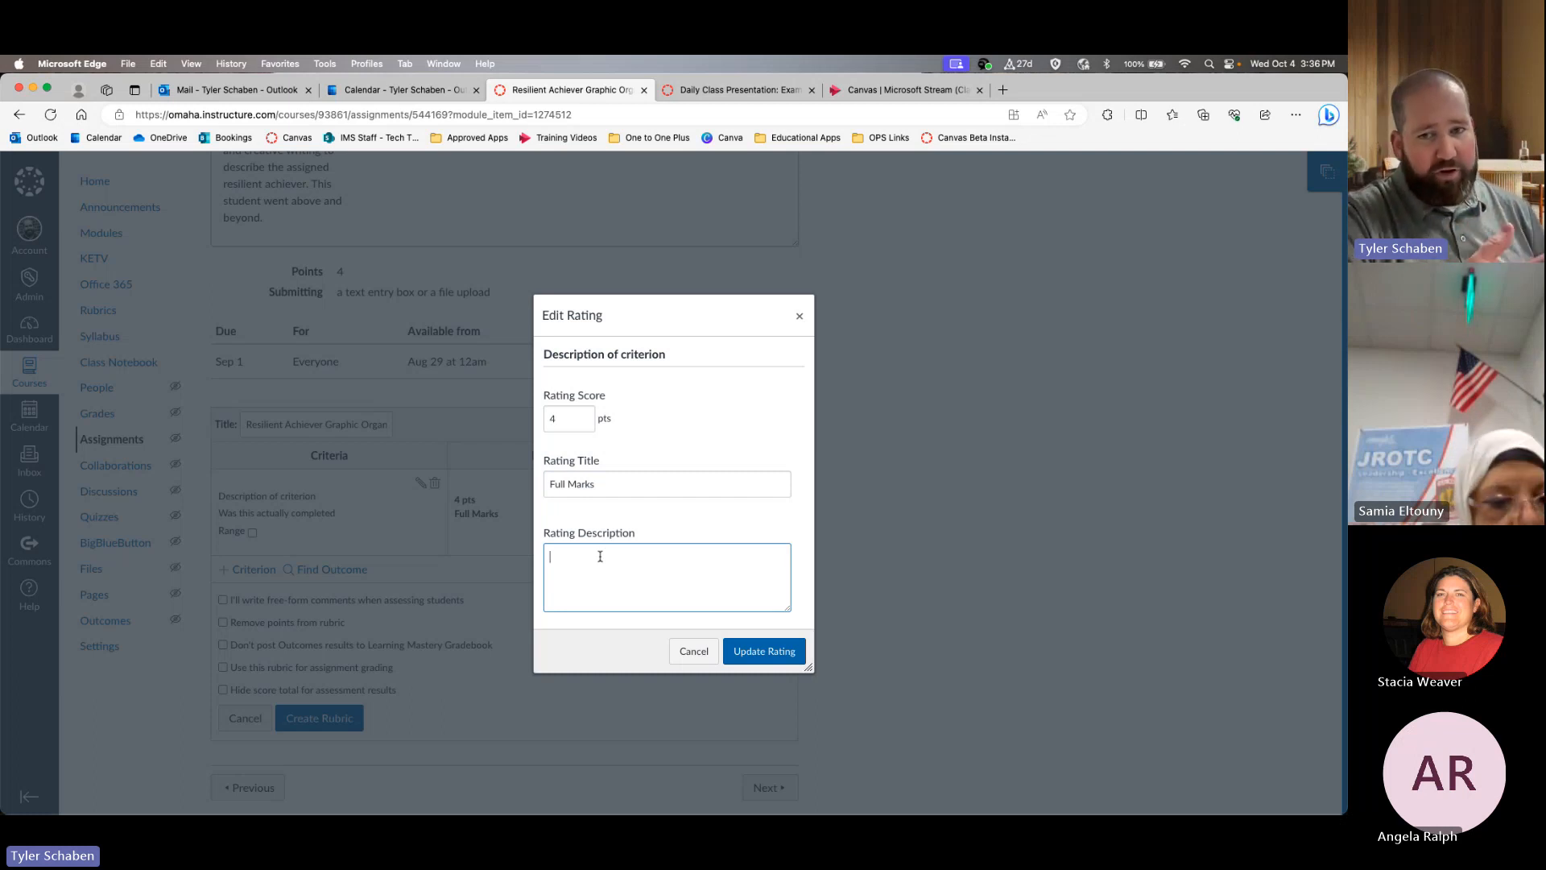
text(You)
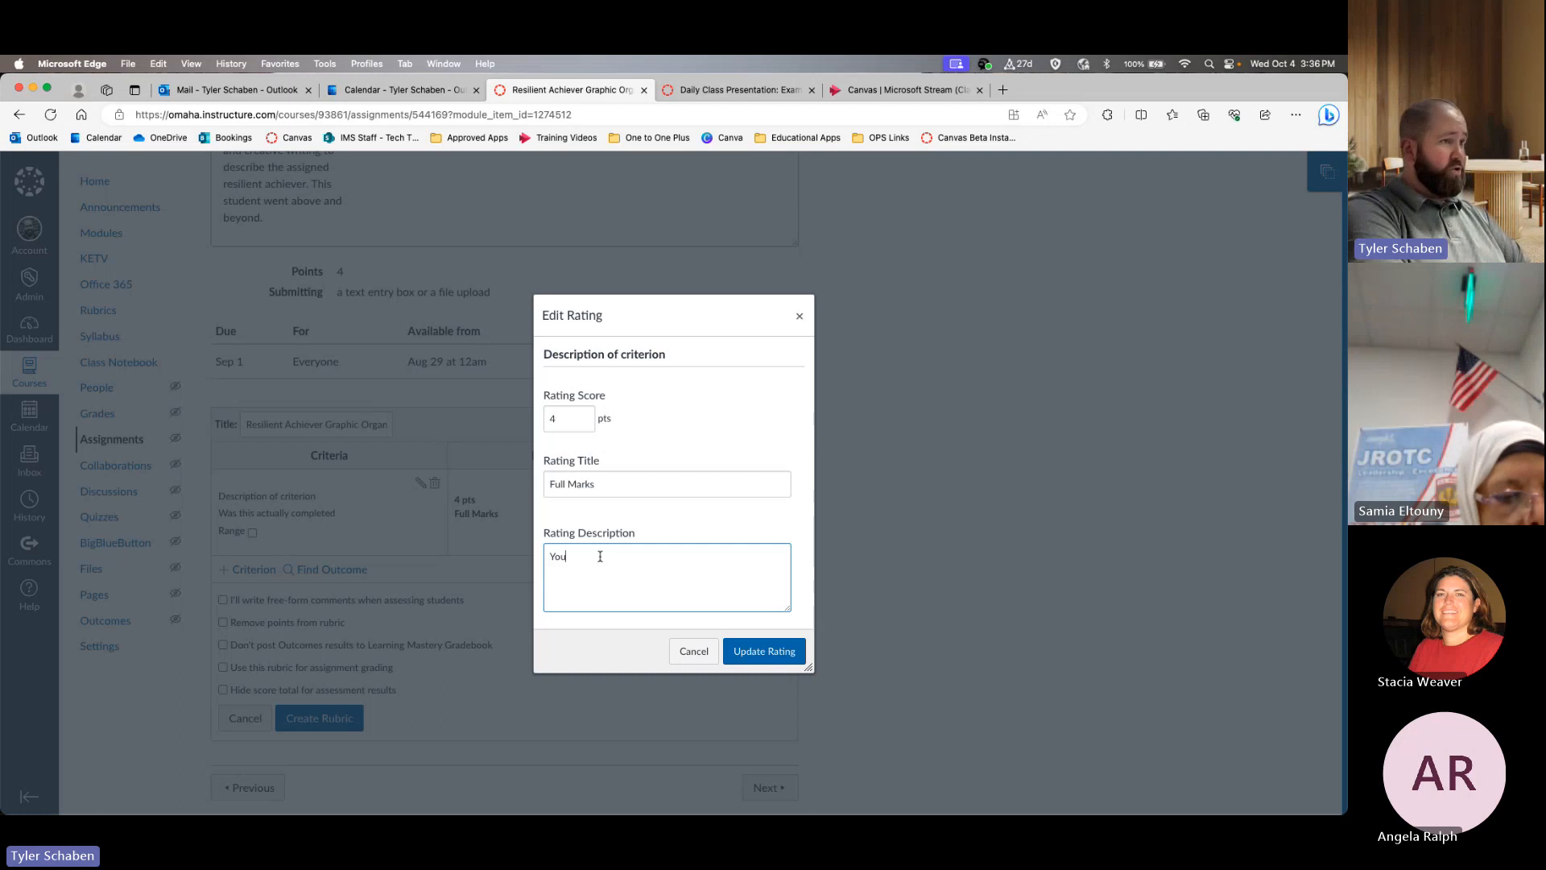
text( completed it)
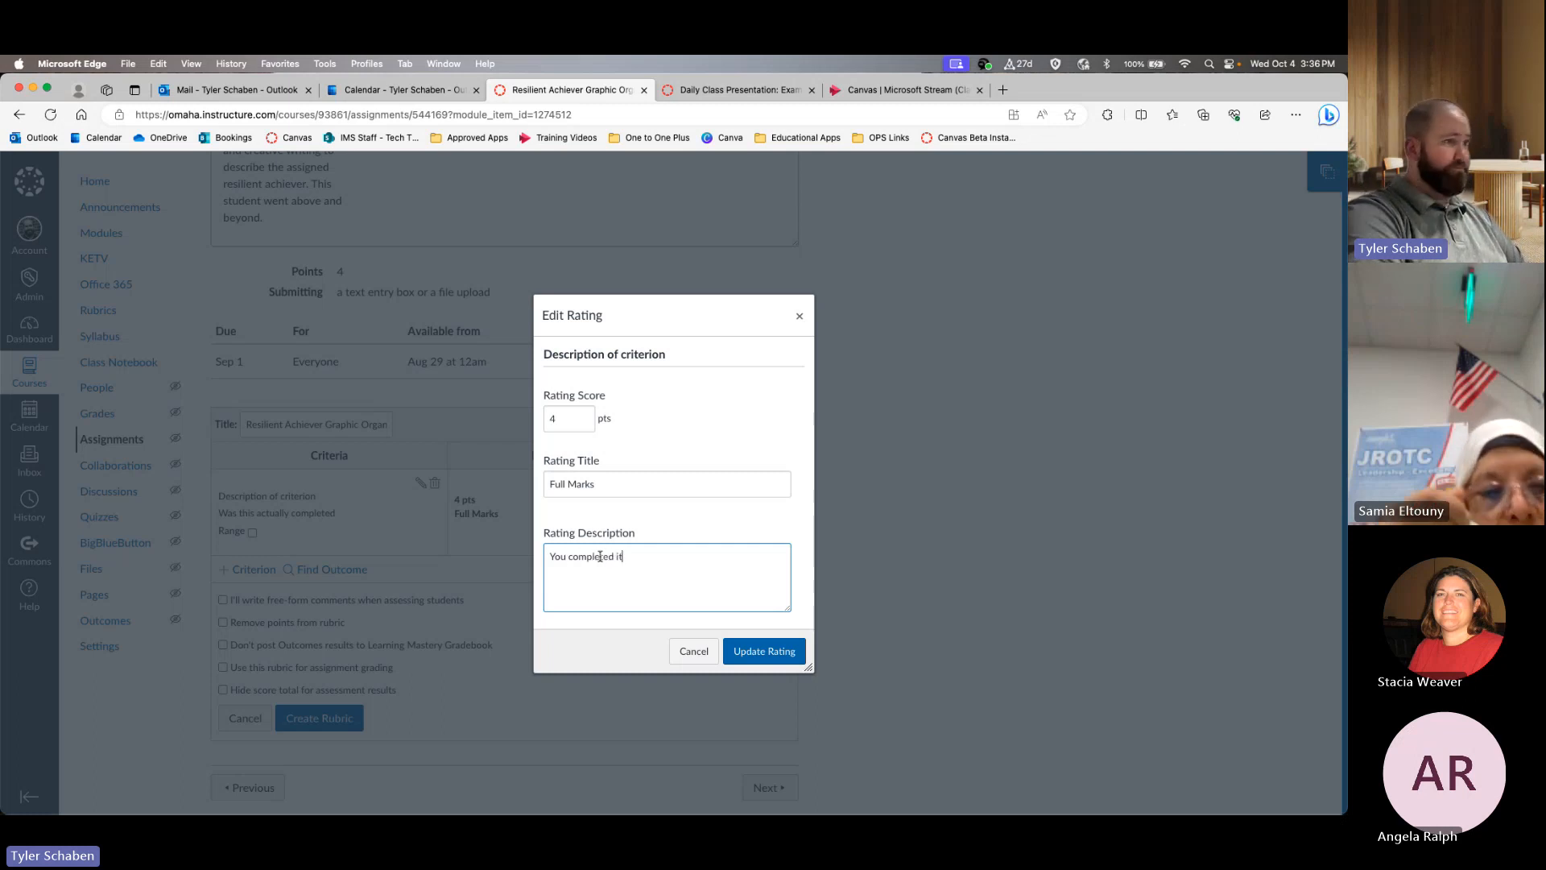
scroll(628, 555, down, 1)
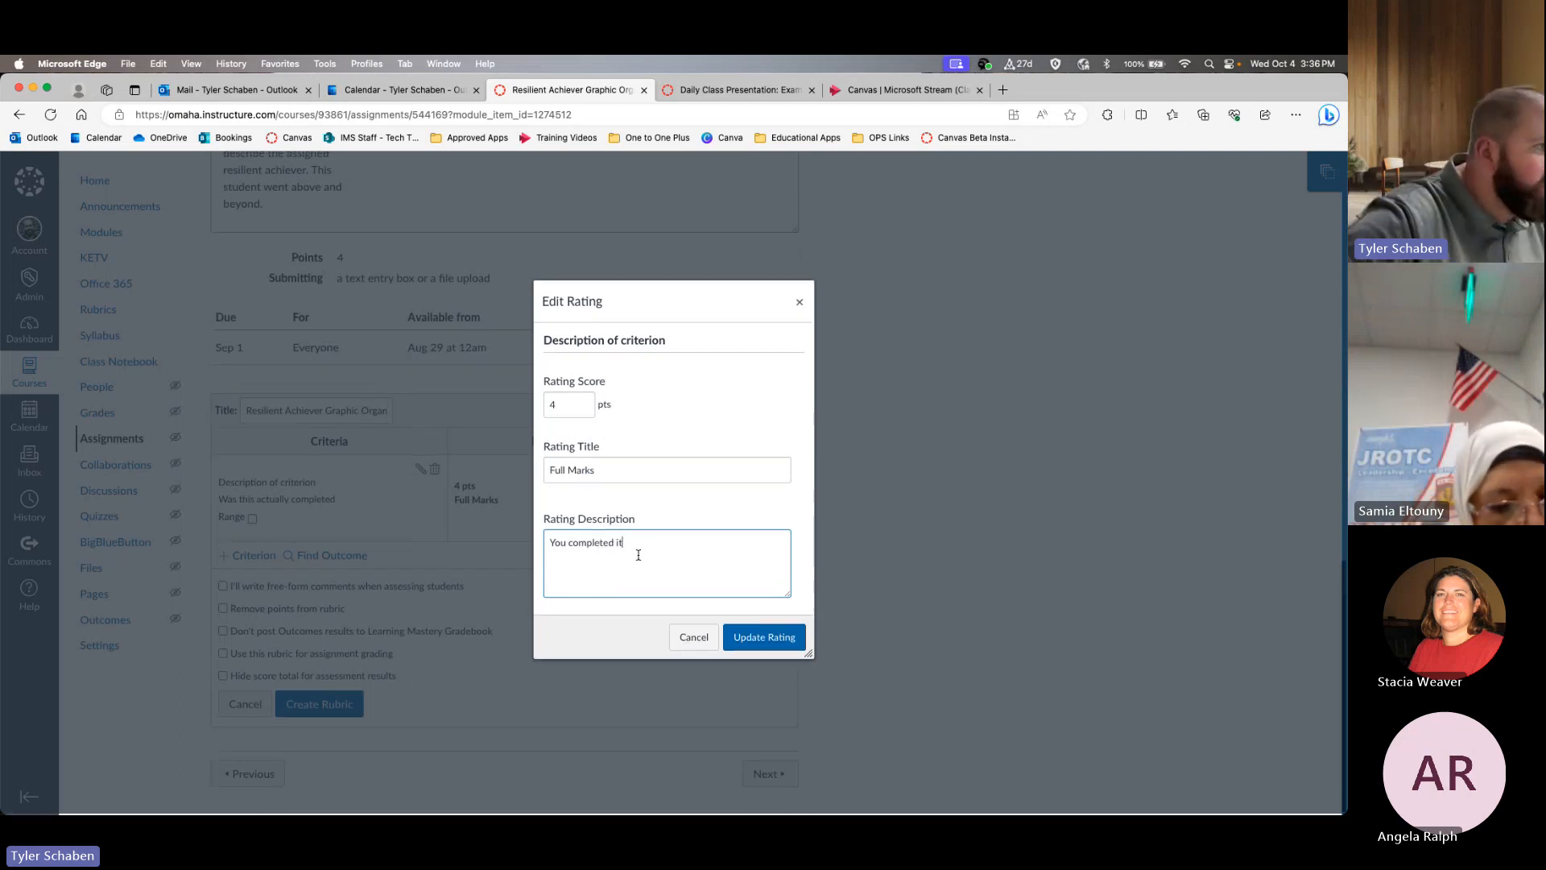
click(763, 637)
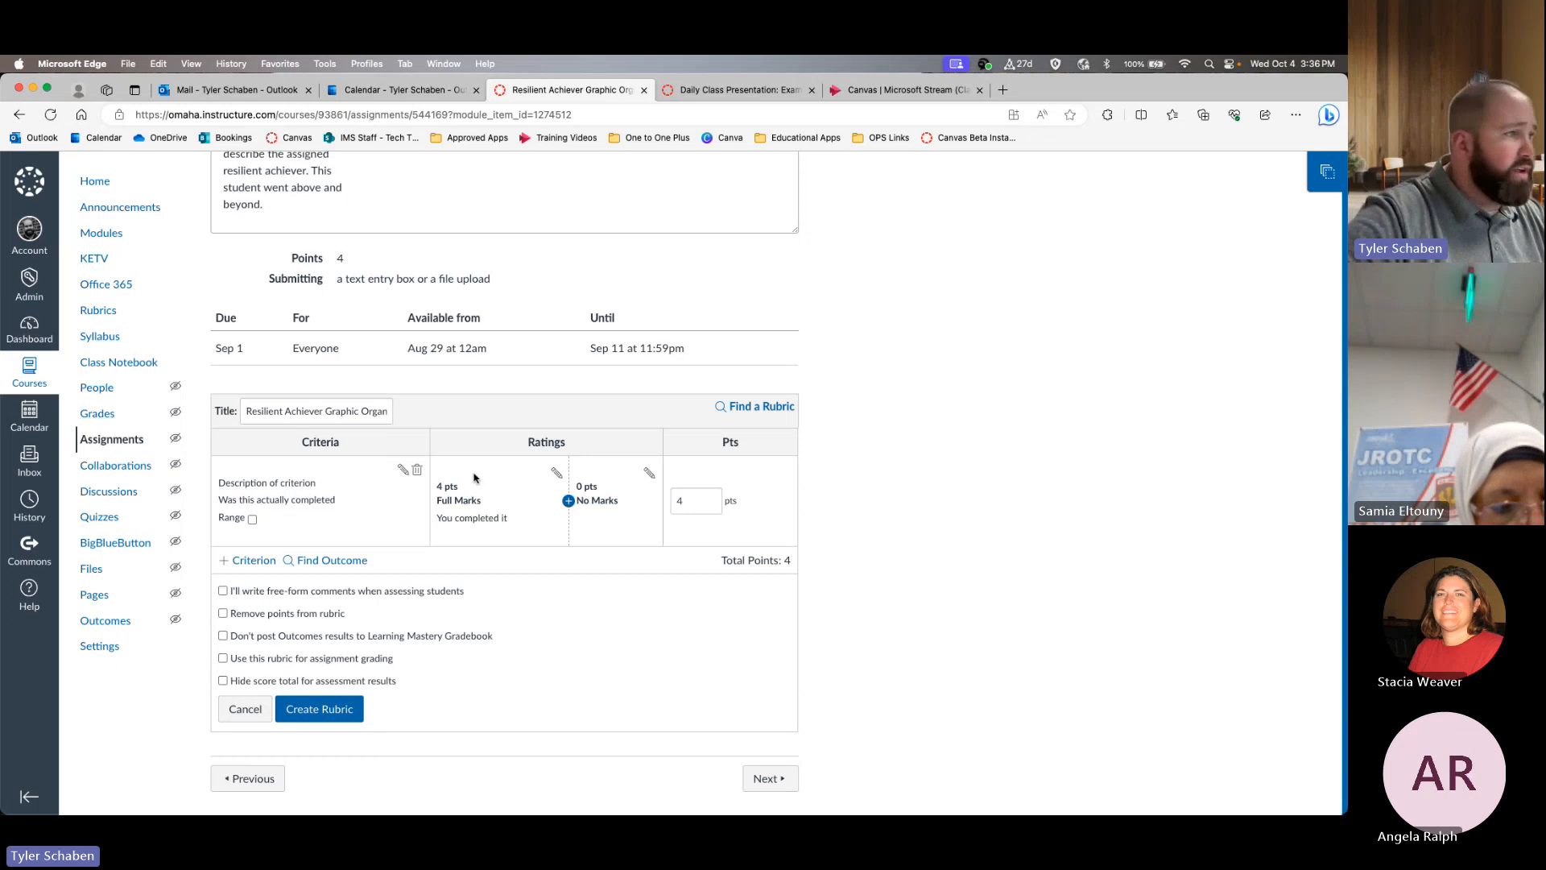
- Add the description "You didn't complete it" to the first criterion's No Marks rating and update it
click(649, 473)
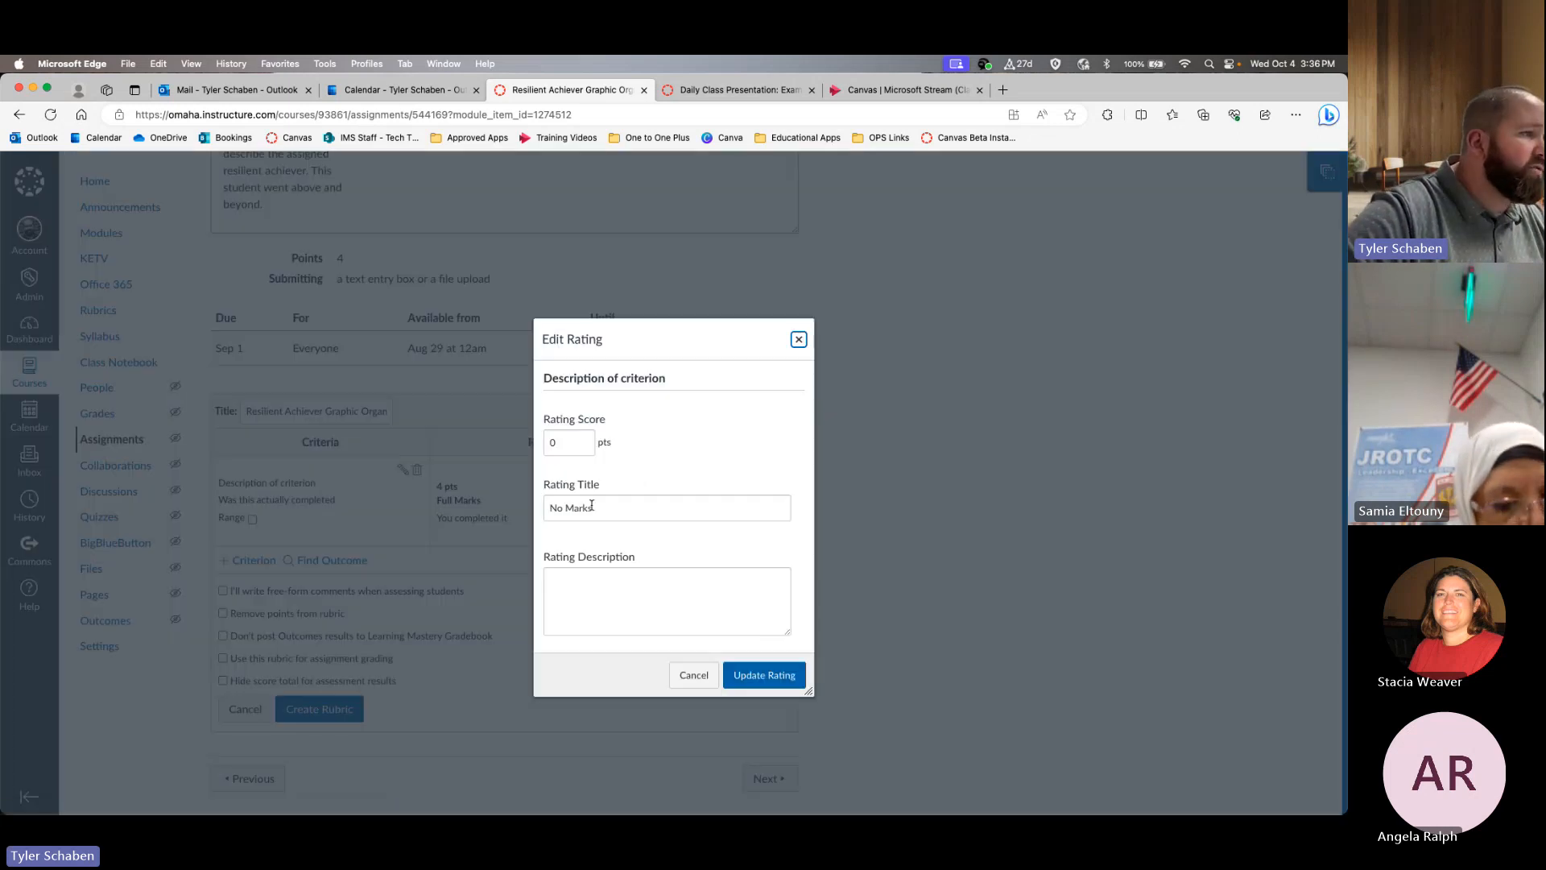
click(606, 613)
text(You)
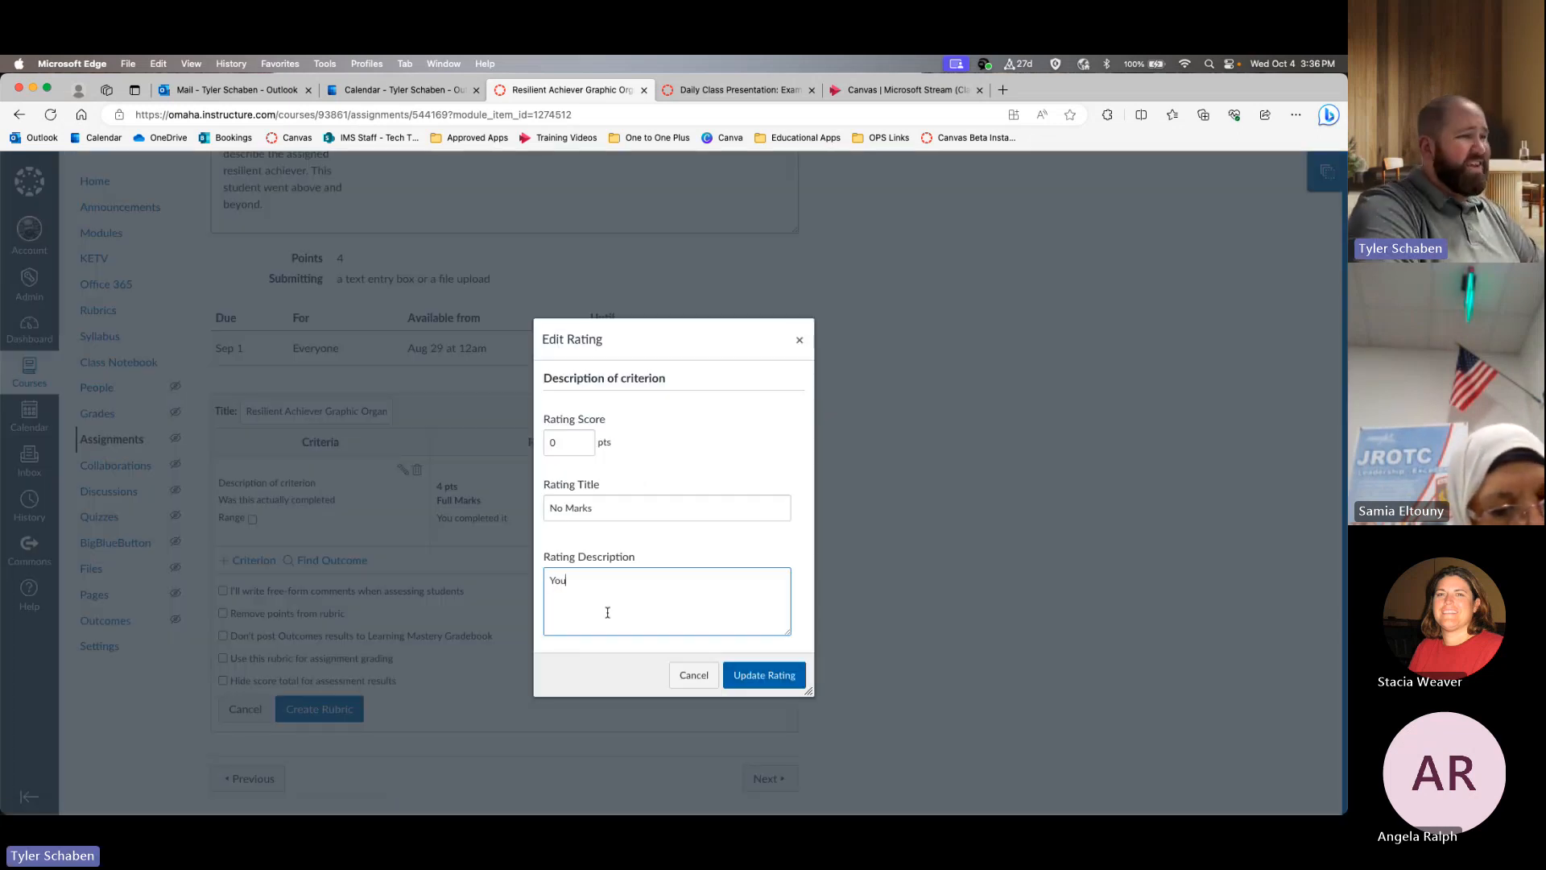
text( didn't complete)
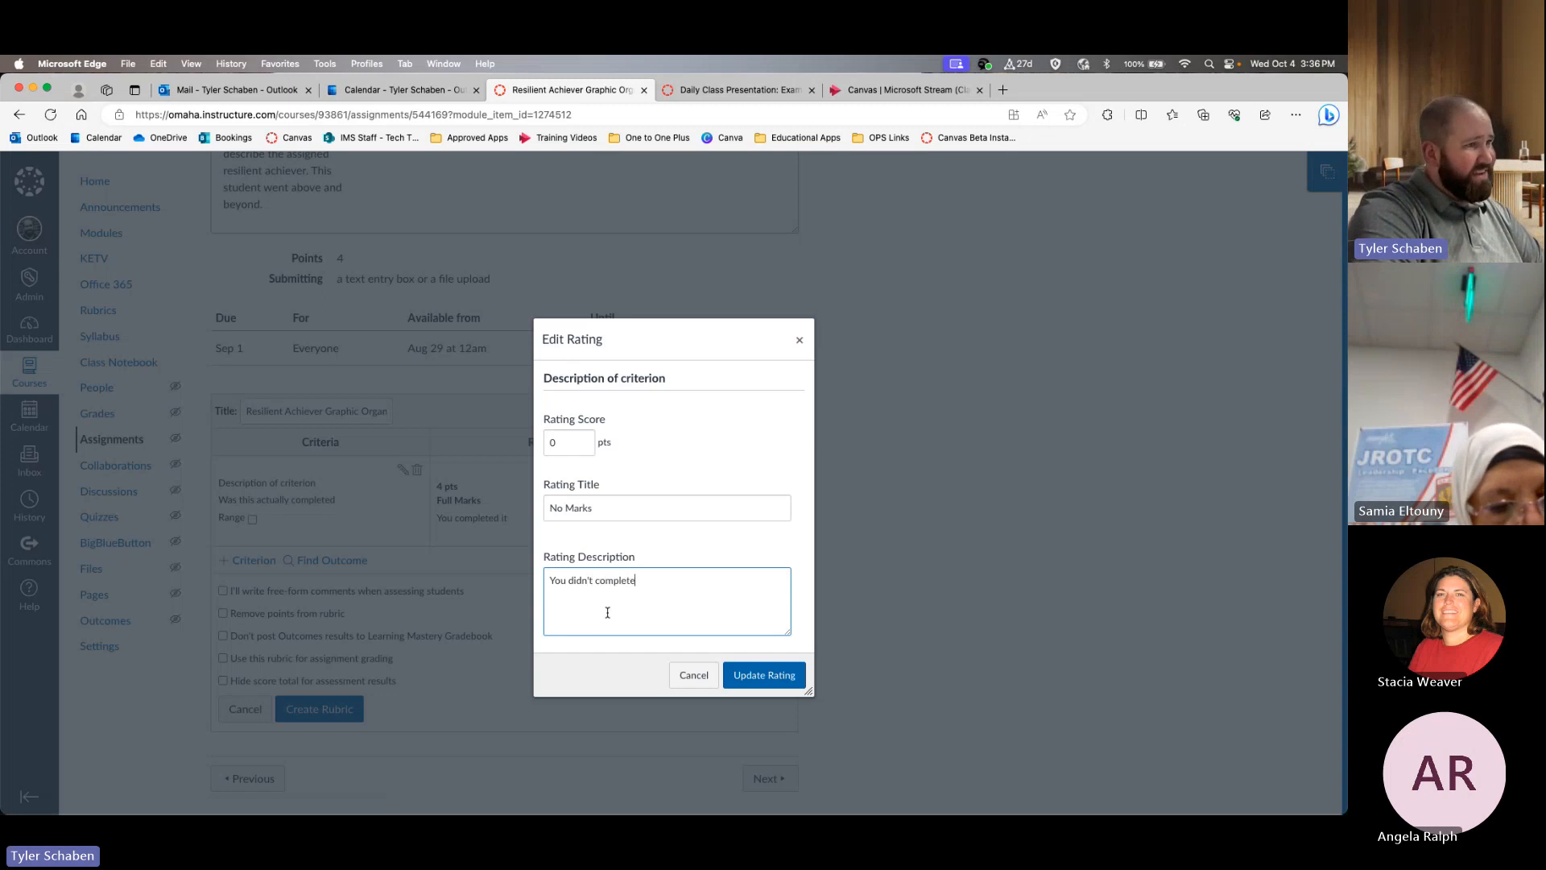
text( it)
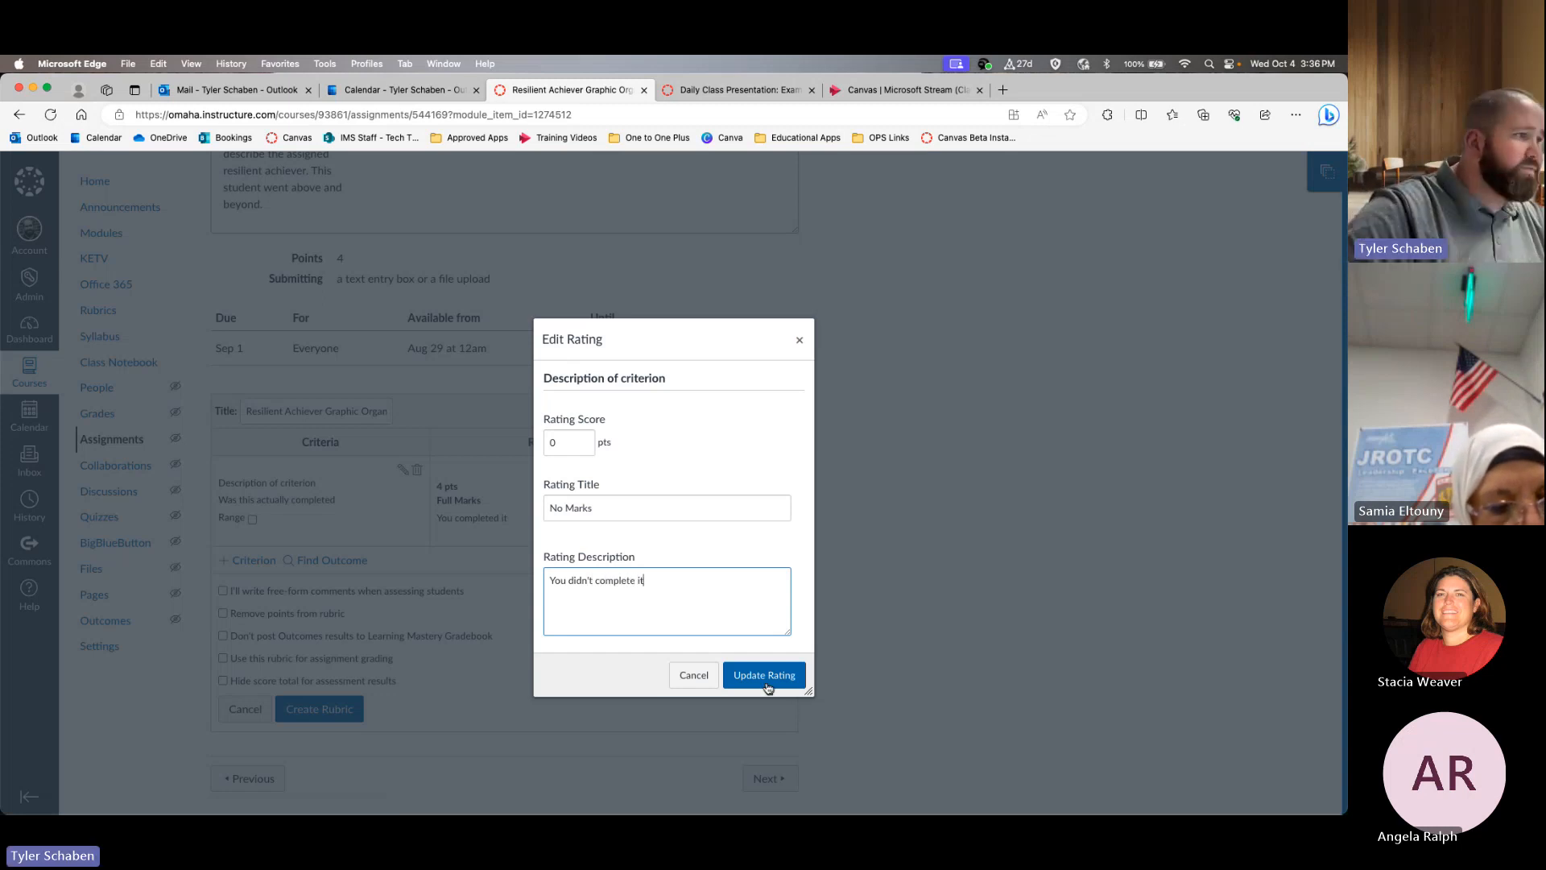
click(763, 681)
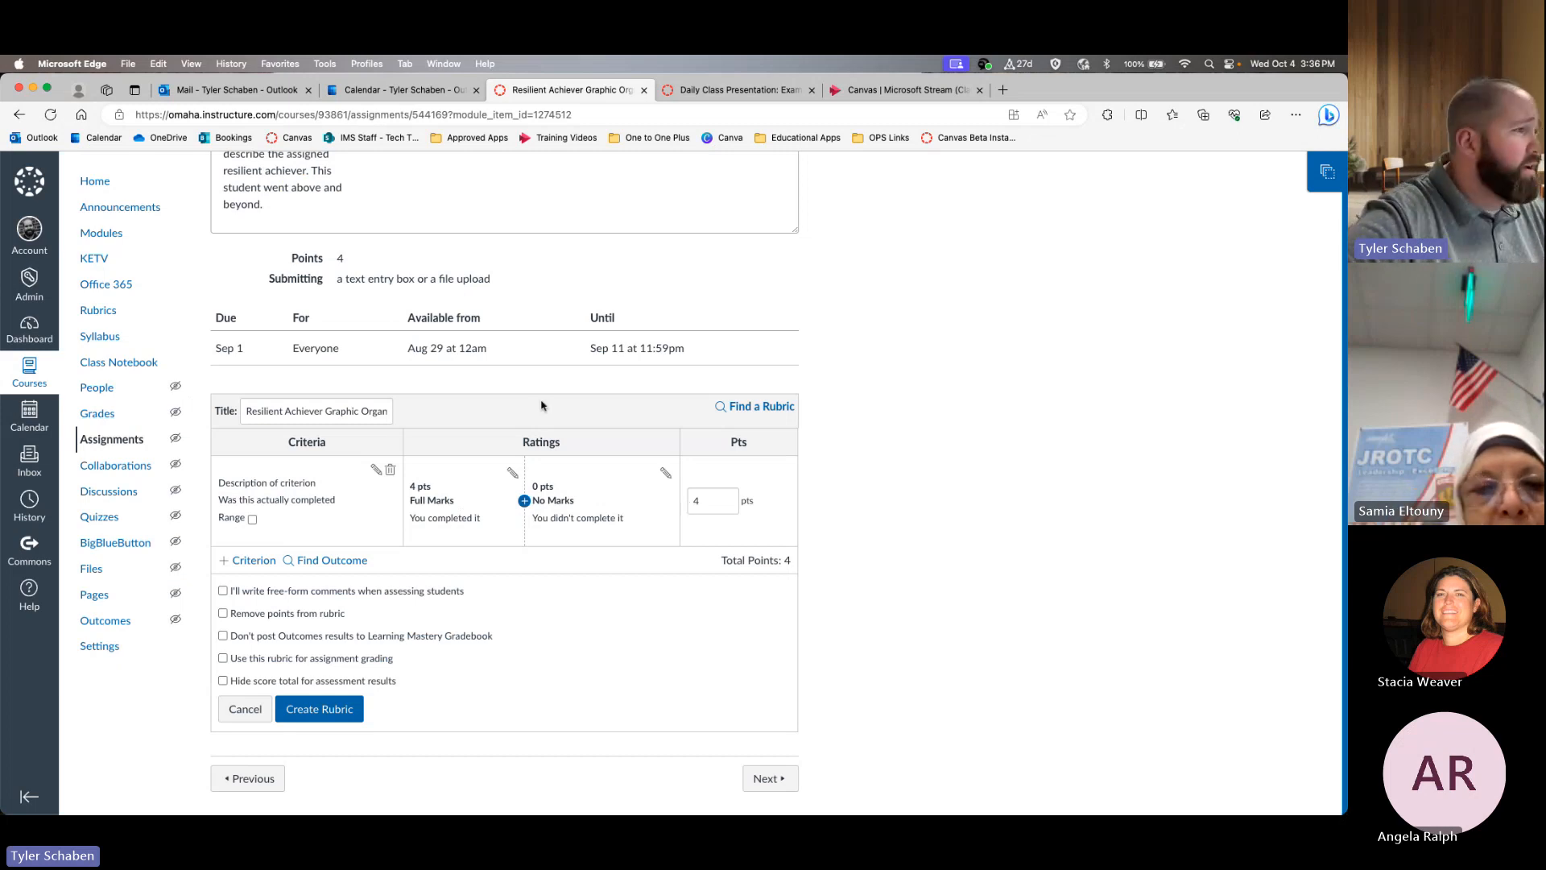
- Insert a 2-point rating between Full Marks and No Marks, titled "Half Marks" and described as "You sort of completed it"
click(524, 501)
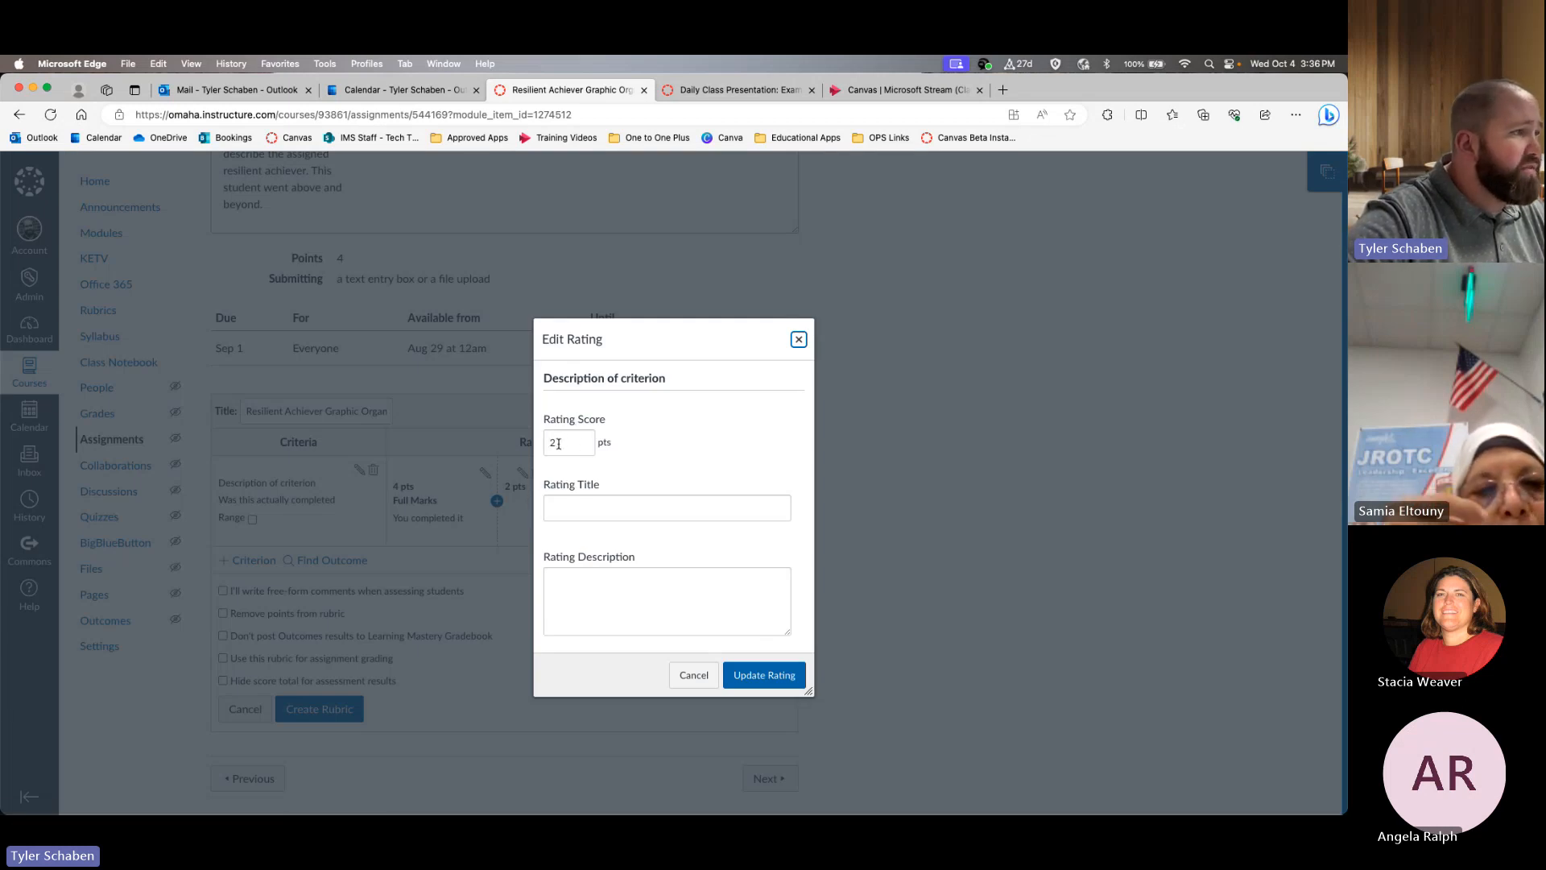
click(585, 510)
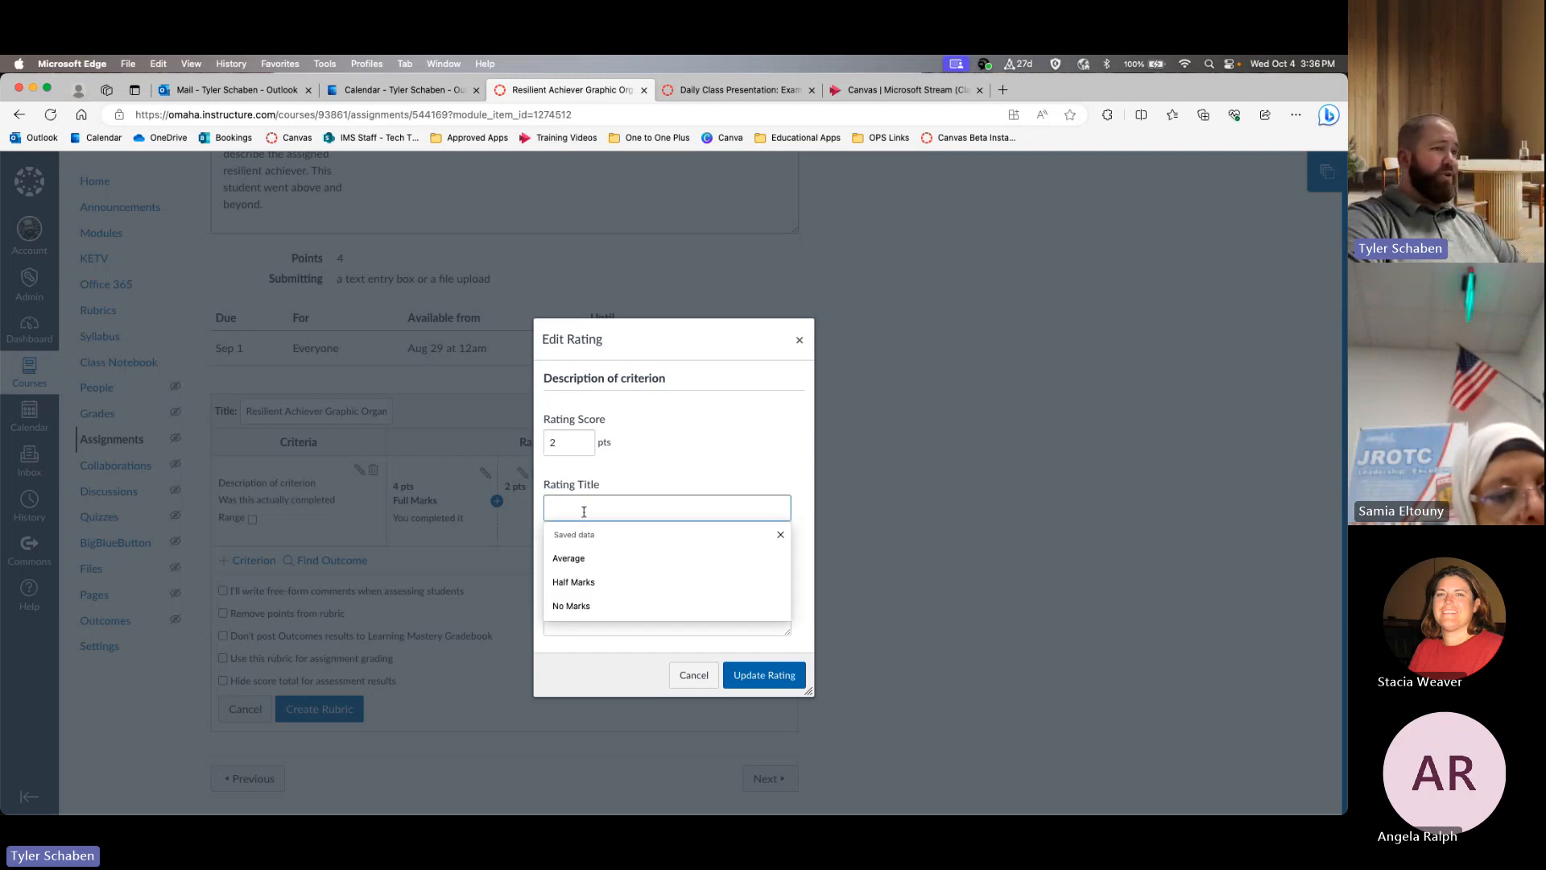
click(575, 581)
click(575, 579)
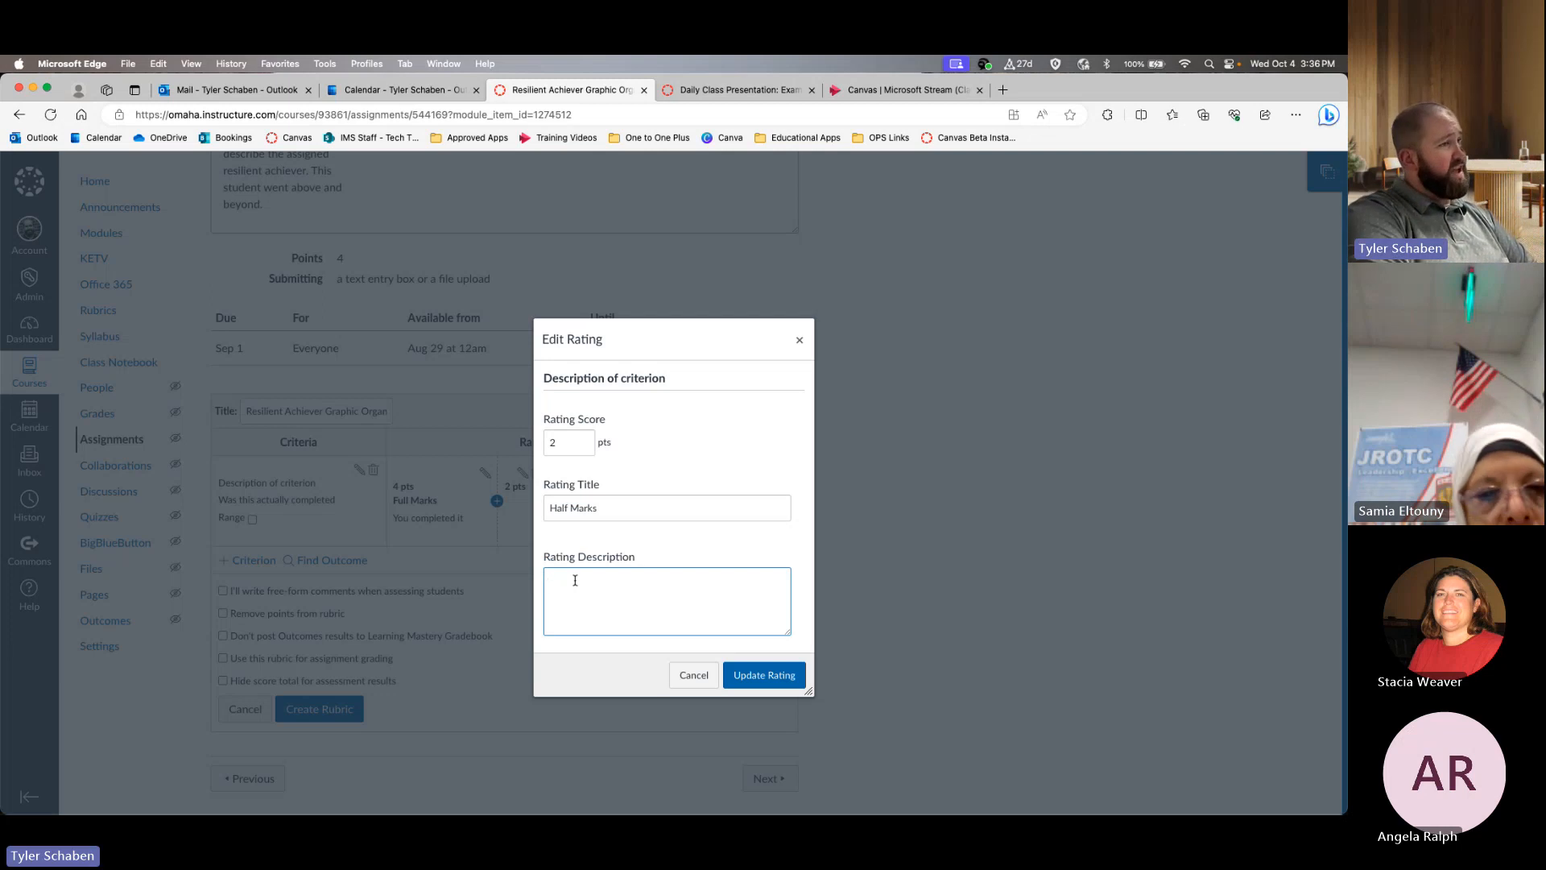
text(You strt of completed it)
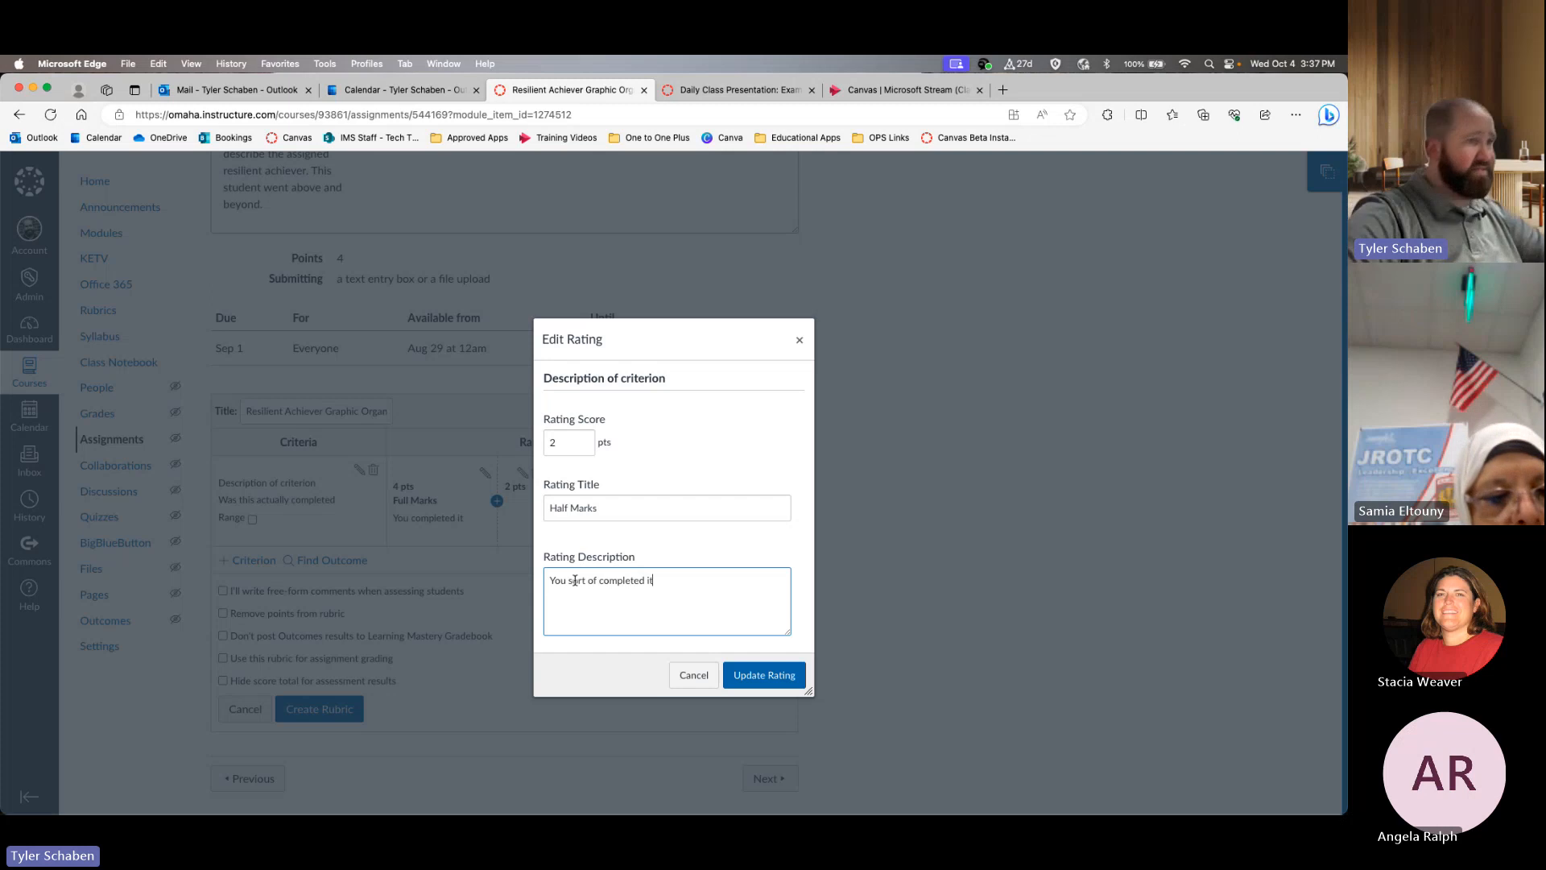
click(757, 679)
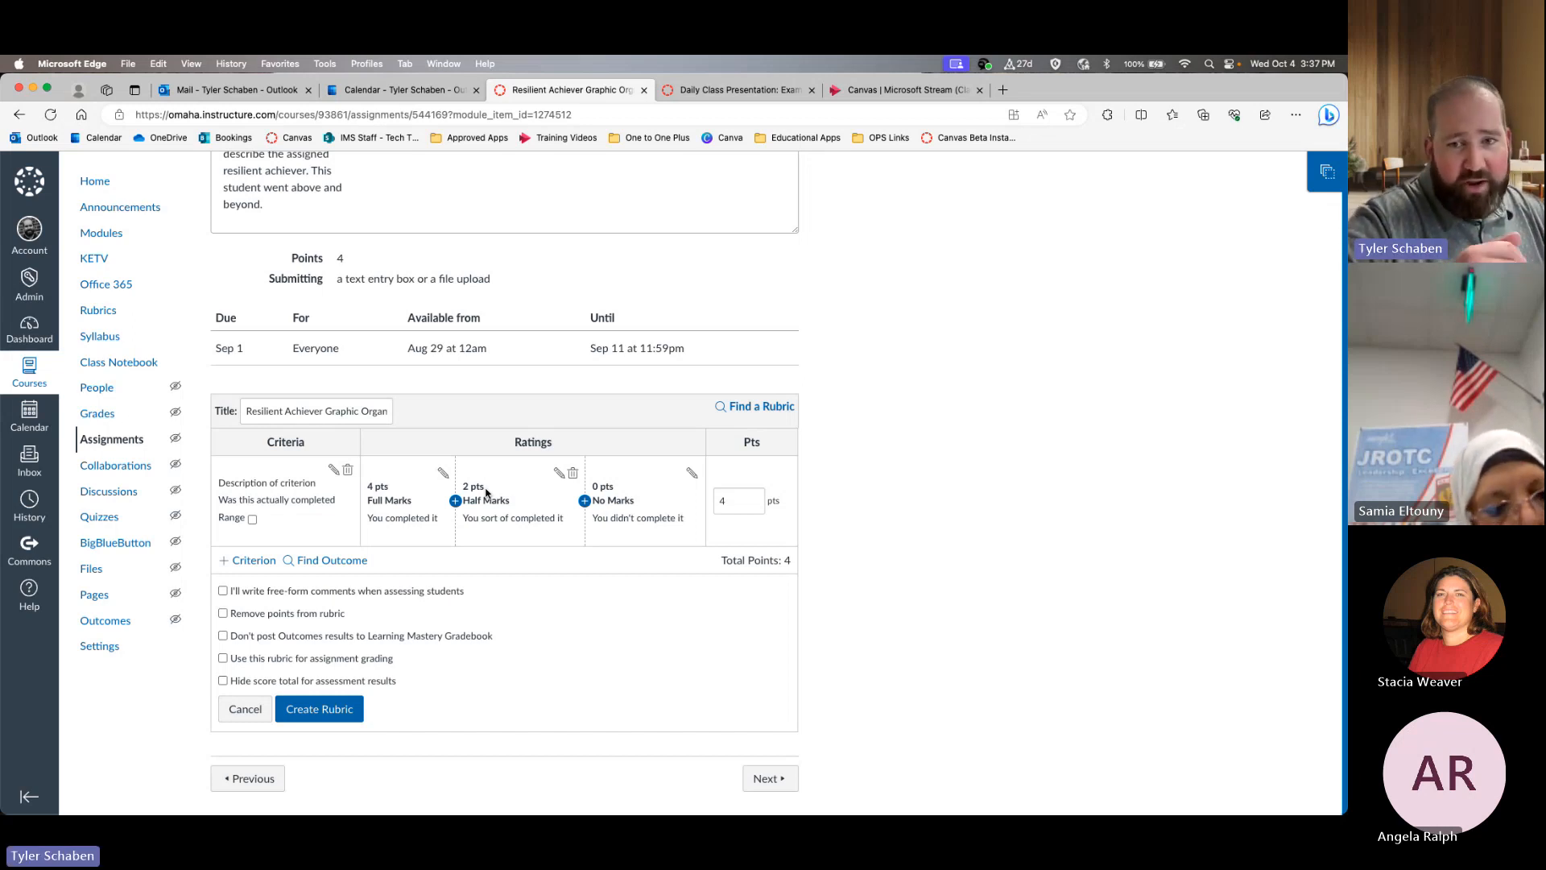
- Duplicate the existing criterion and change the copy's long description to "Was this actually completed well?"
scroll(486, 492, up, 3)
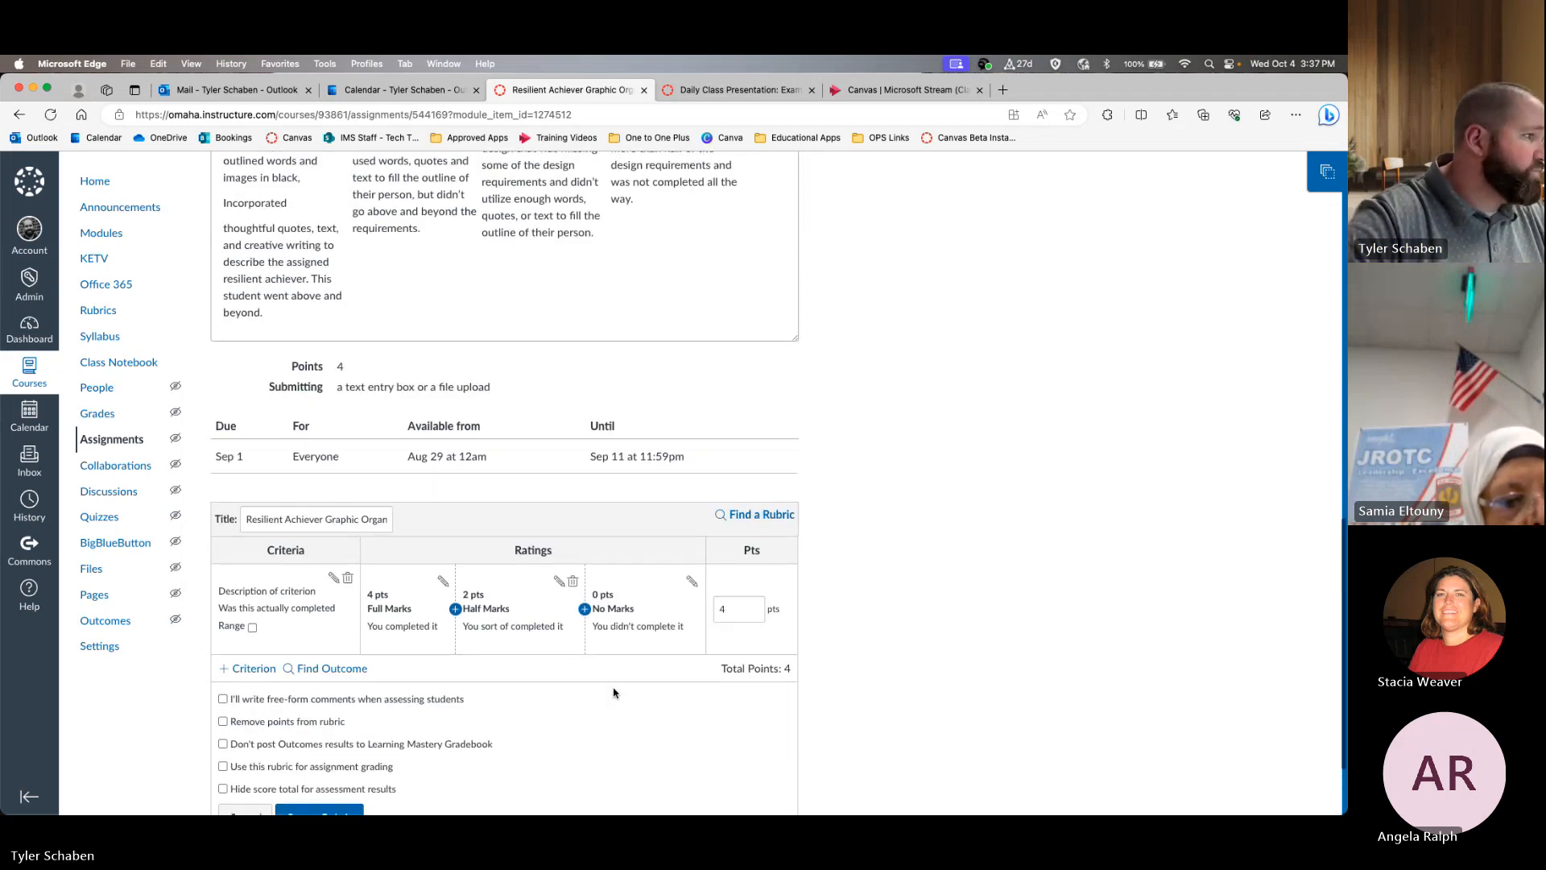
scroll(604, 683, down, 3)
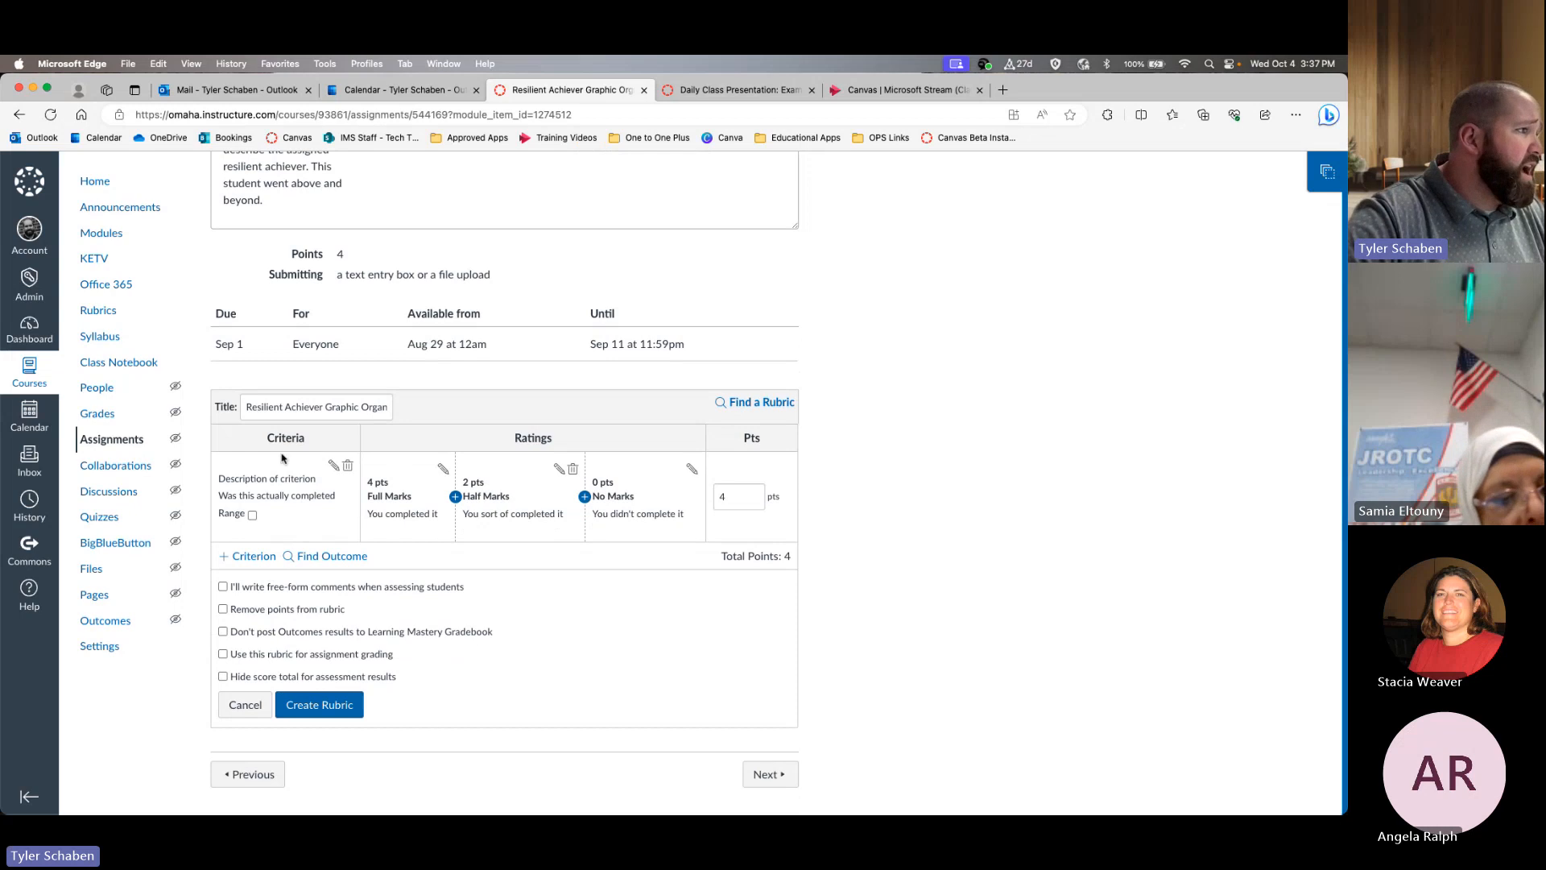
click(240, 562)
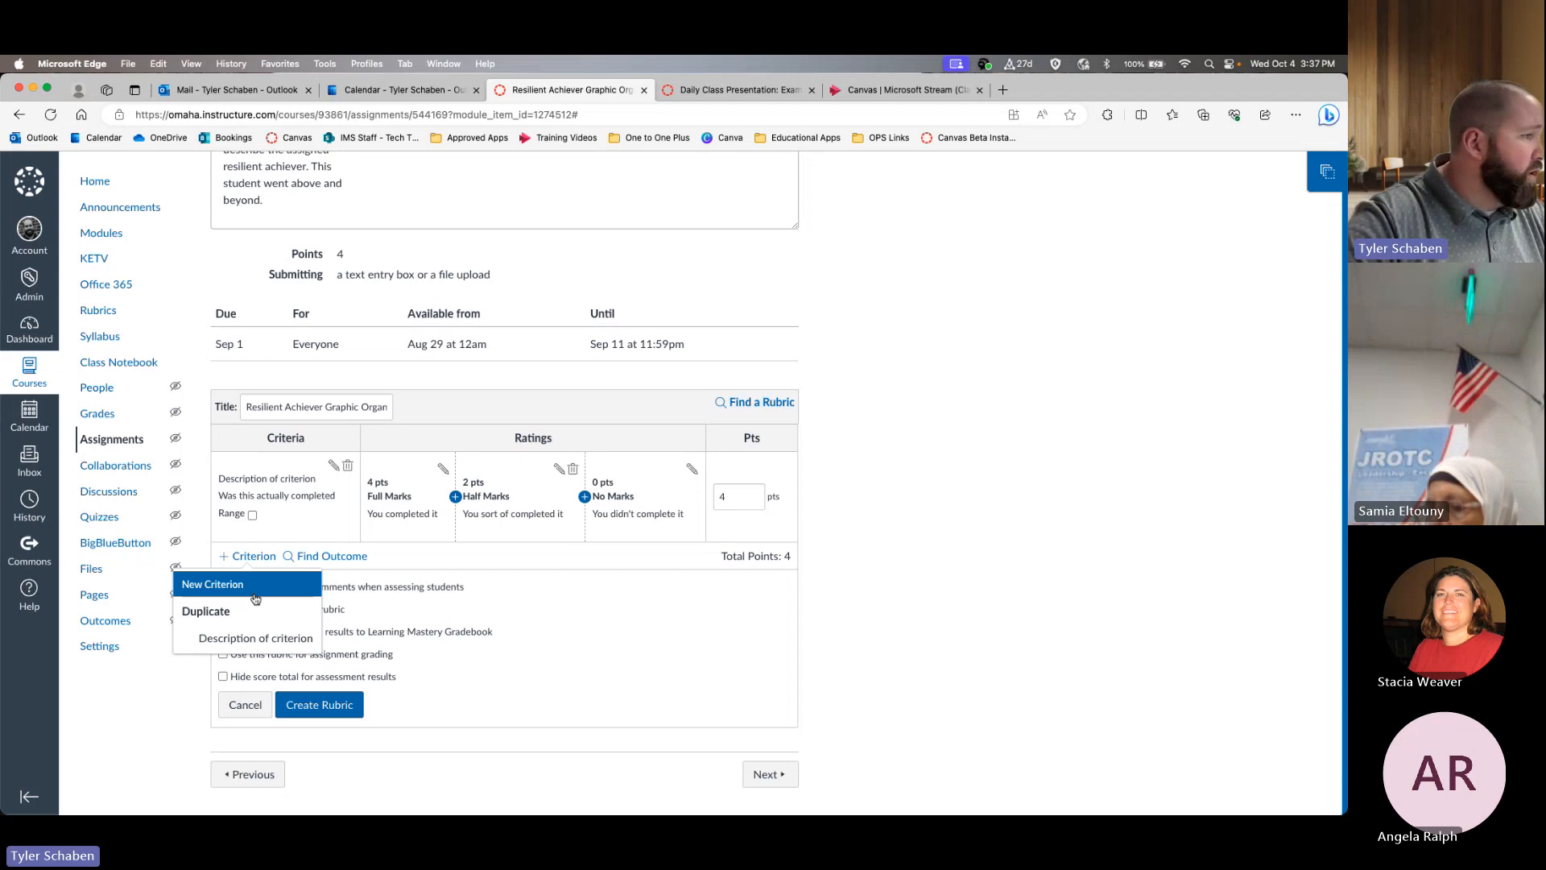
click(254, 640)
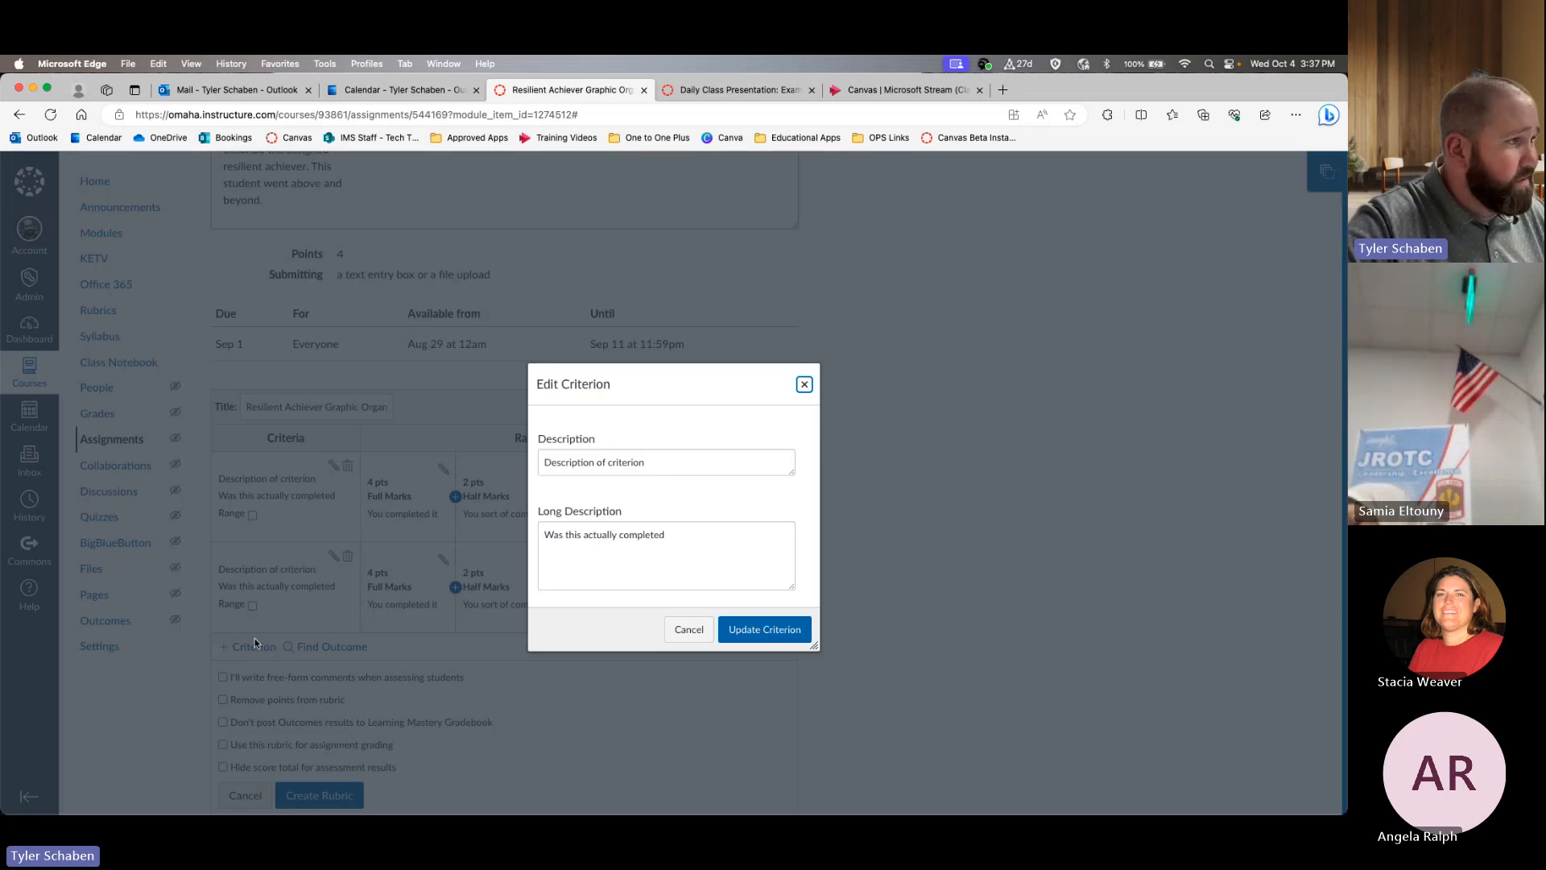
click(657, 457)
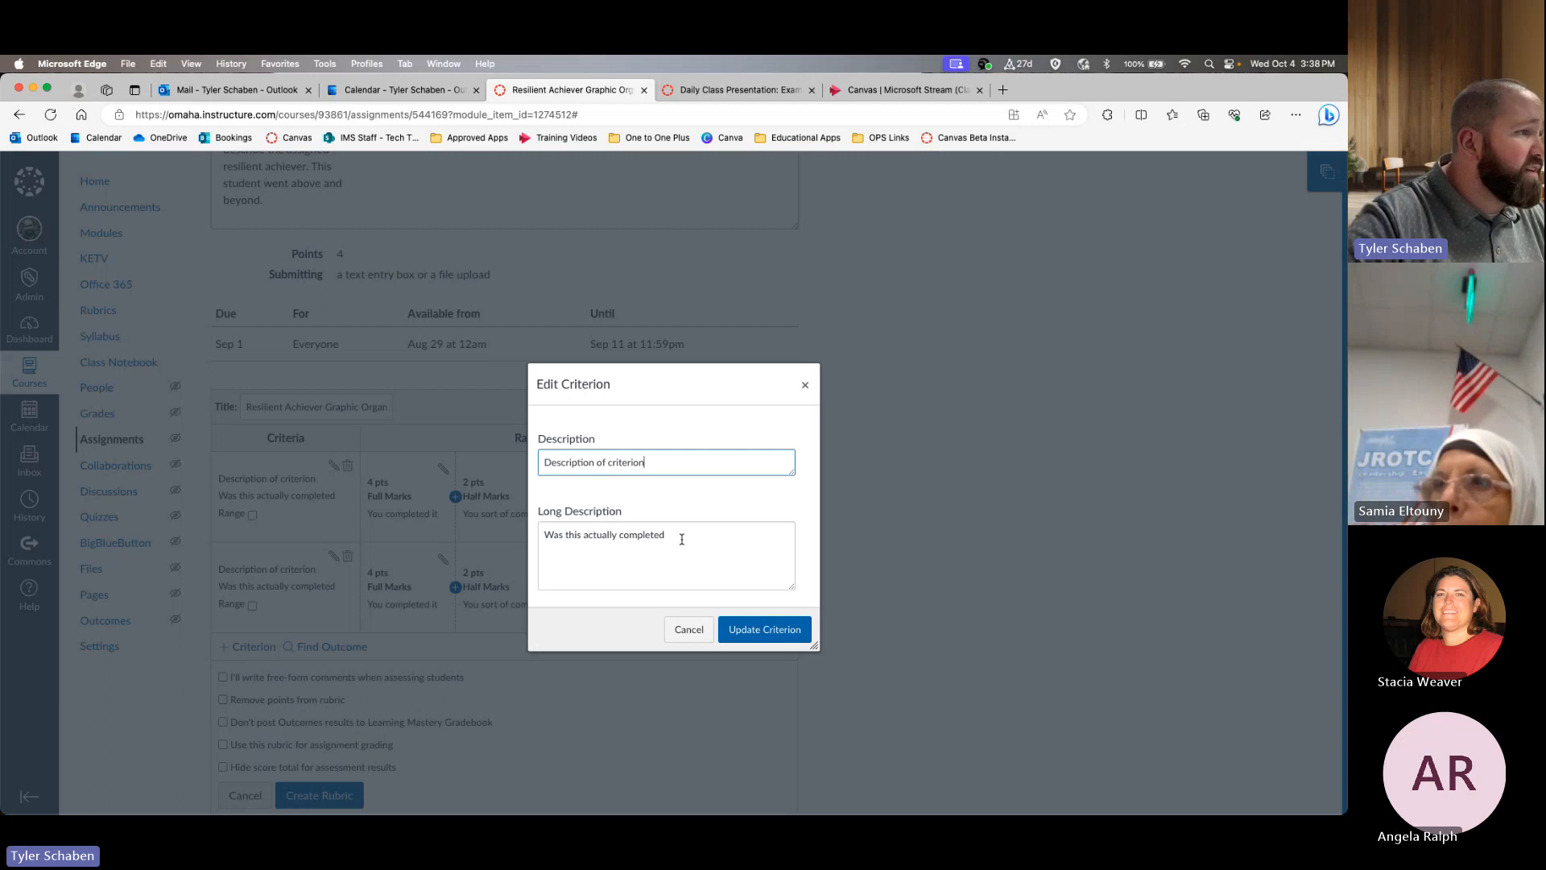
drag(682, 539, 620, 535)
click(634, 535)
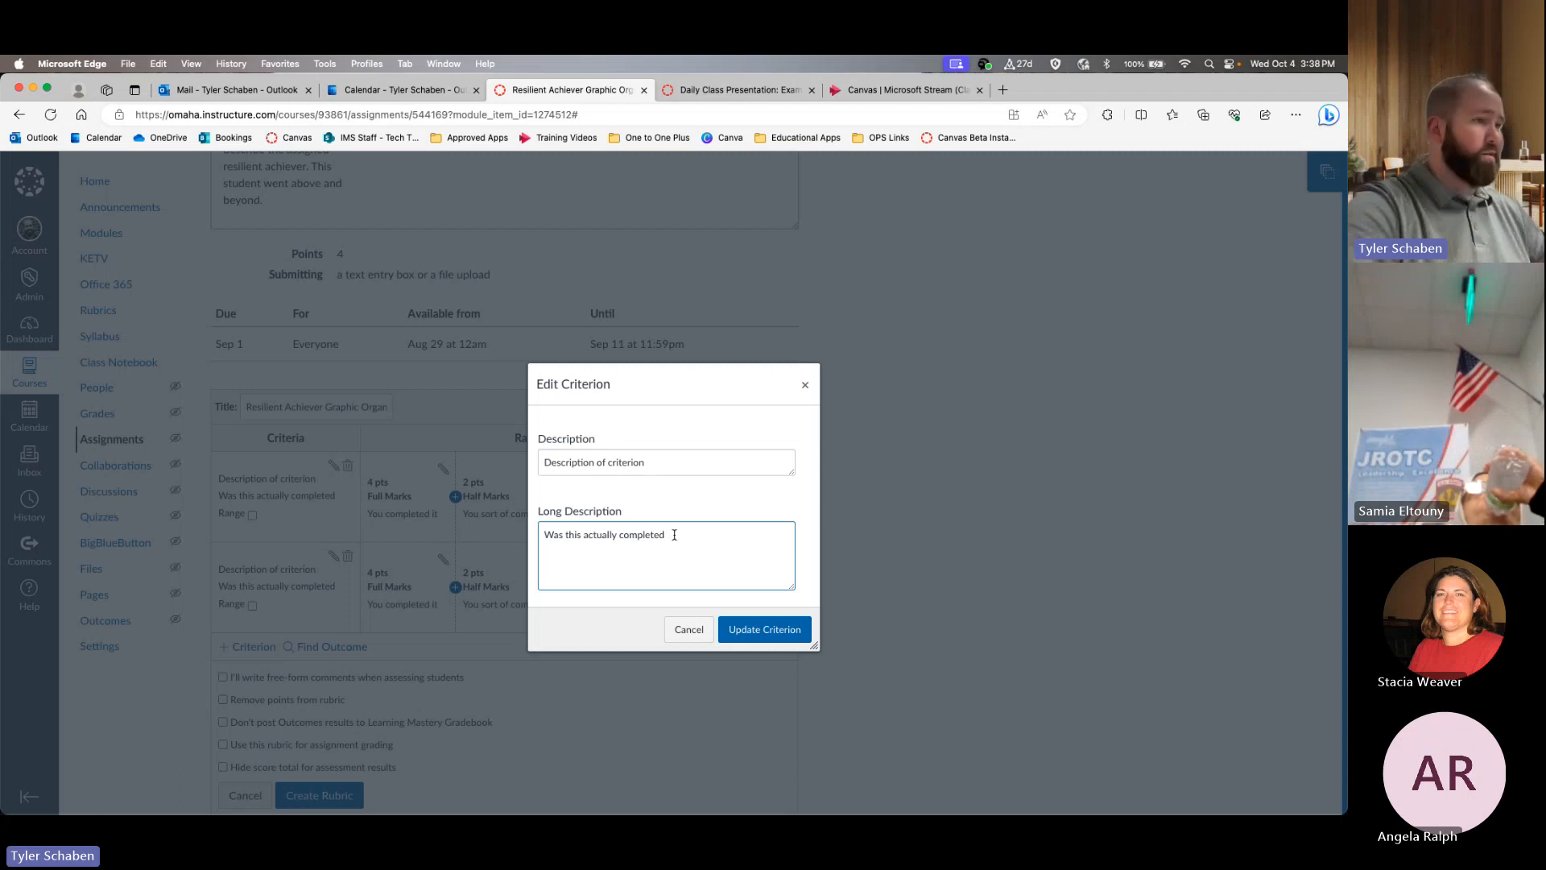
text(well)
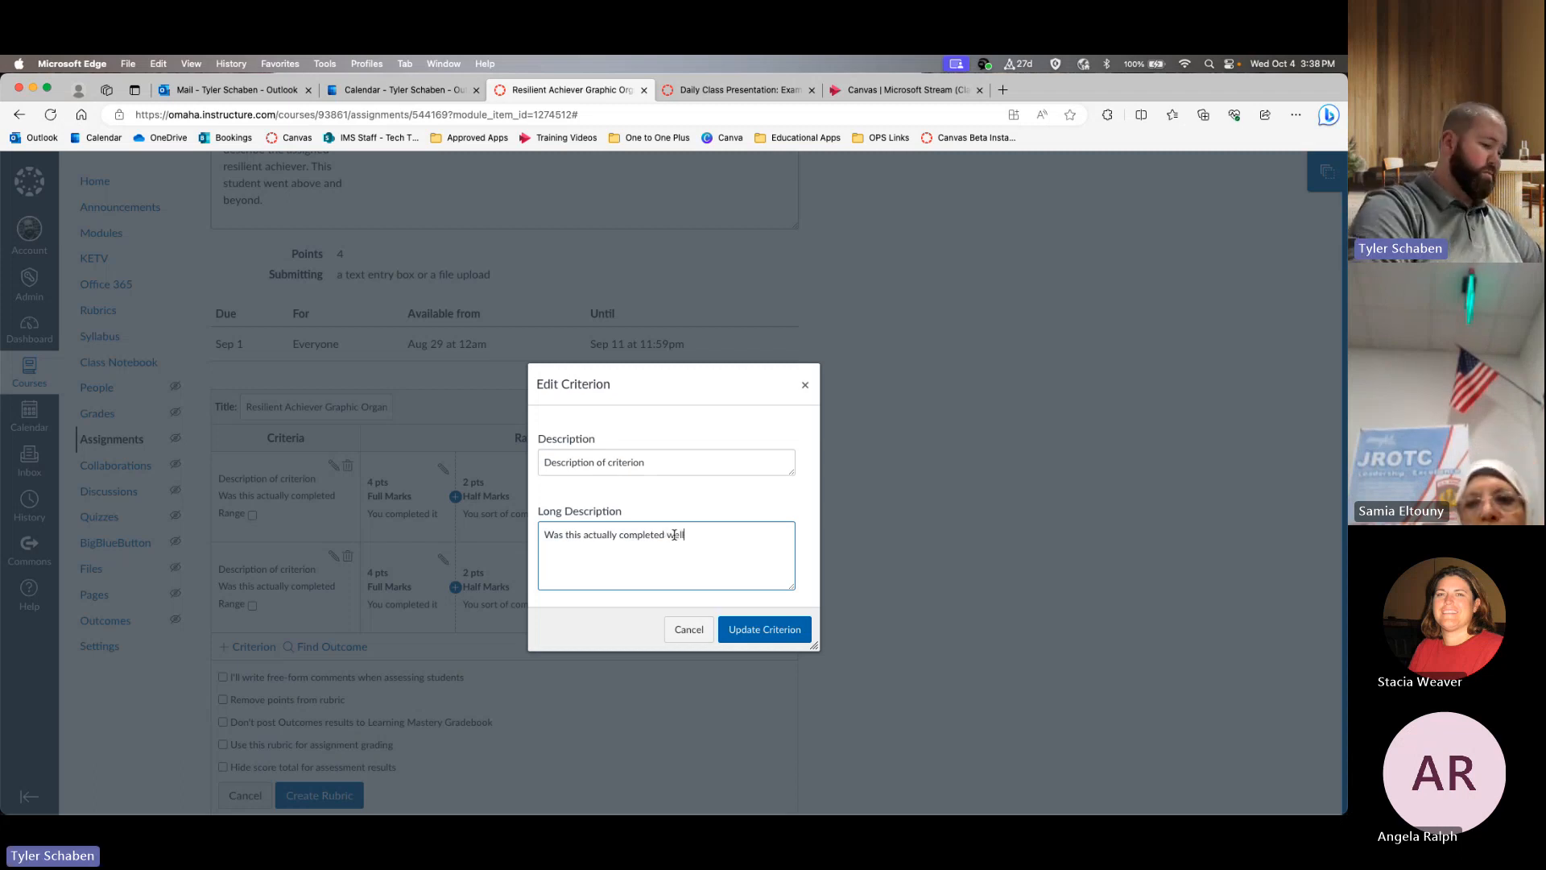
text(?)
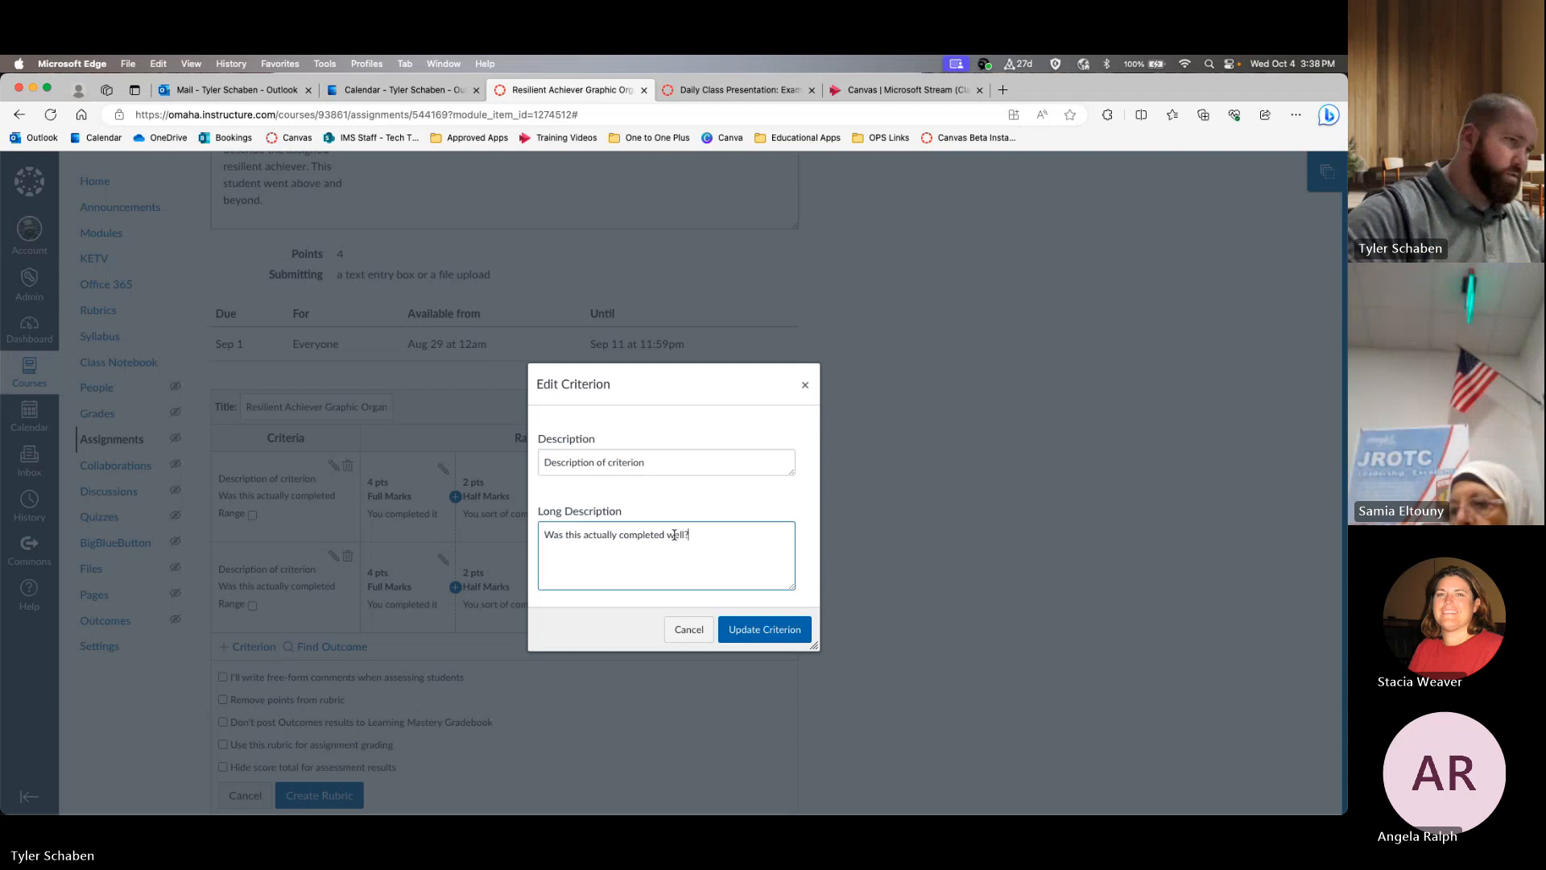
click(735, 629)
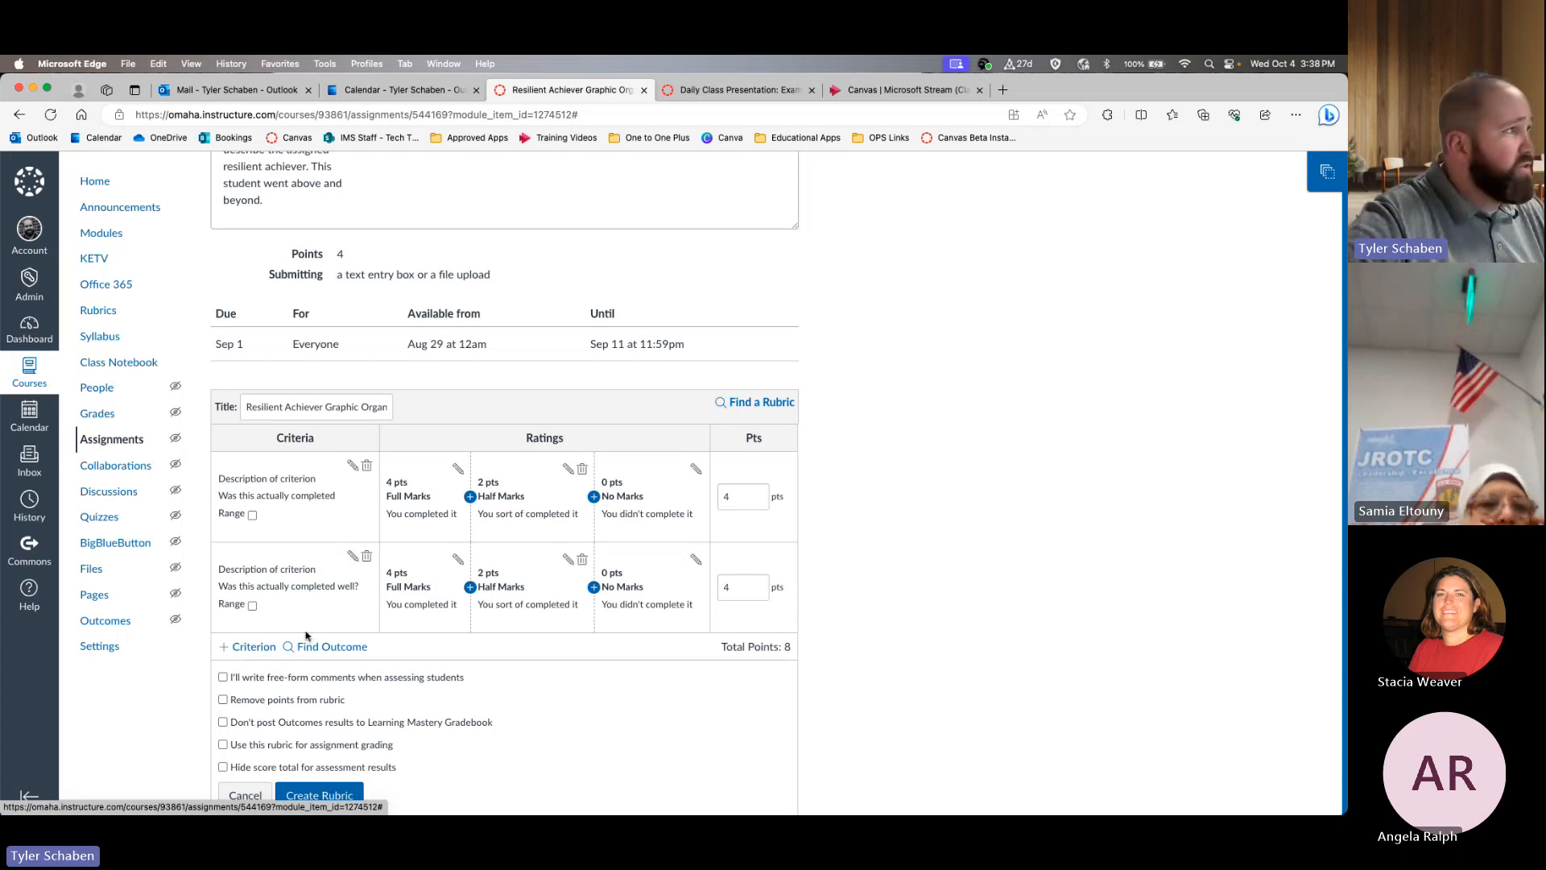
- Create the rubric with its use for assignment grading enabled, and change the assignment's points to match the rubric
scroll(396, 600, up, 5)
scroll(396, 600, up, 1)
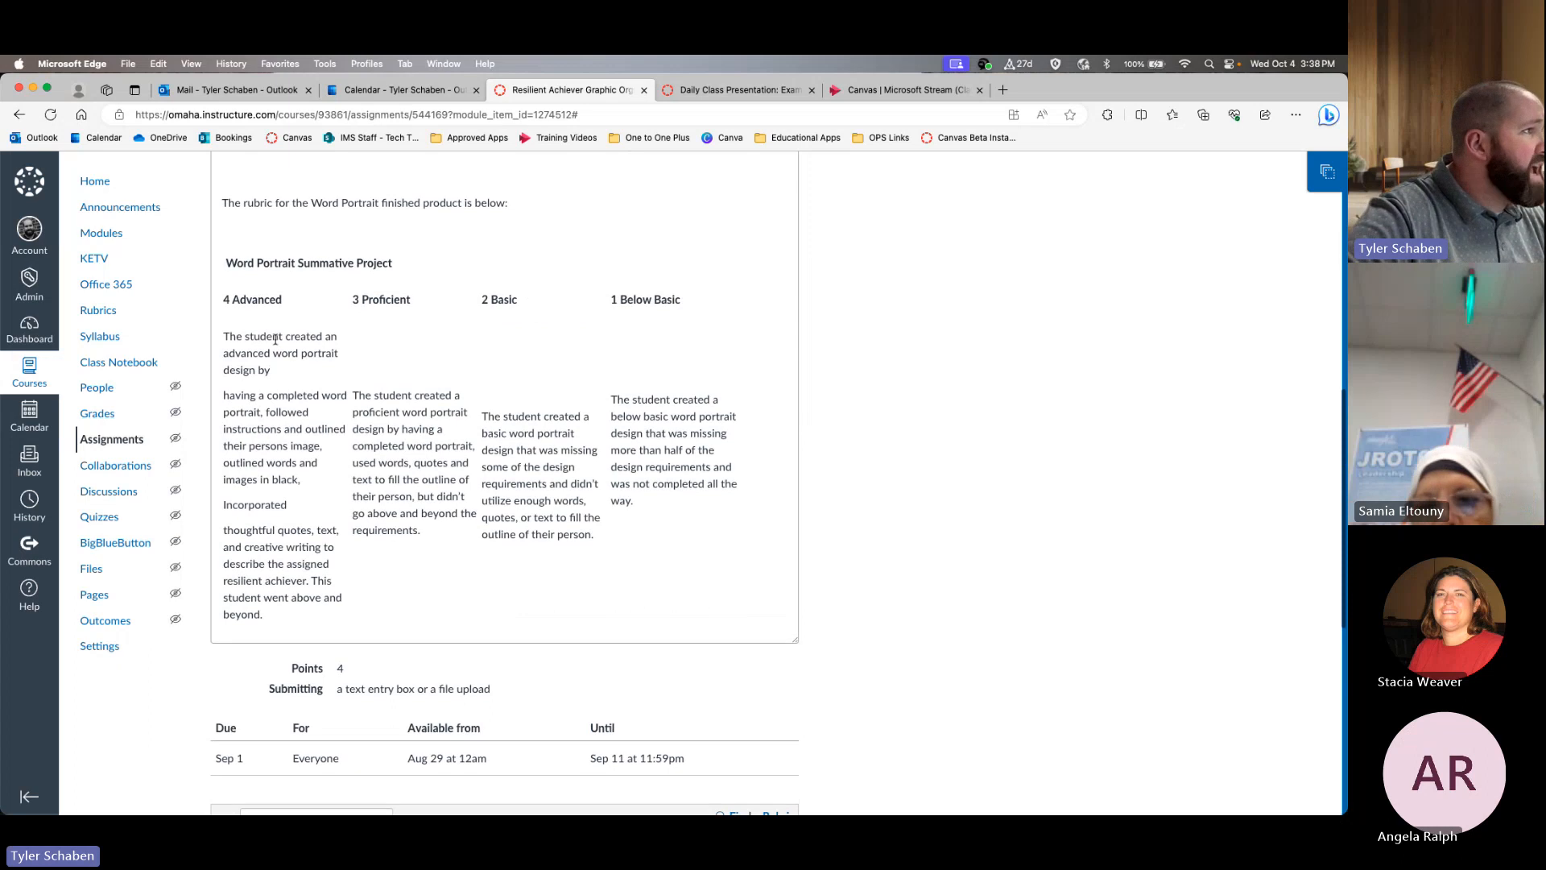
scroll(525, 489, up, 6)
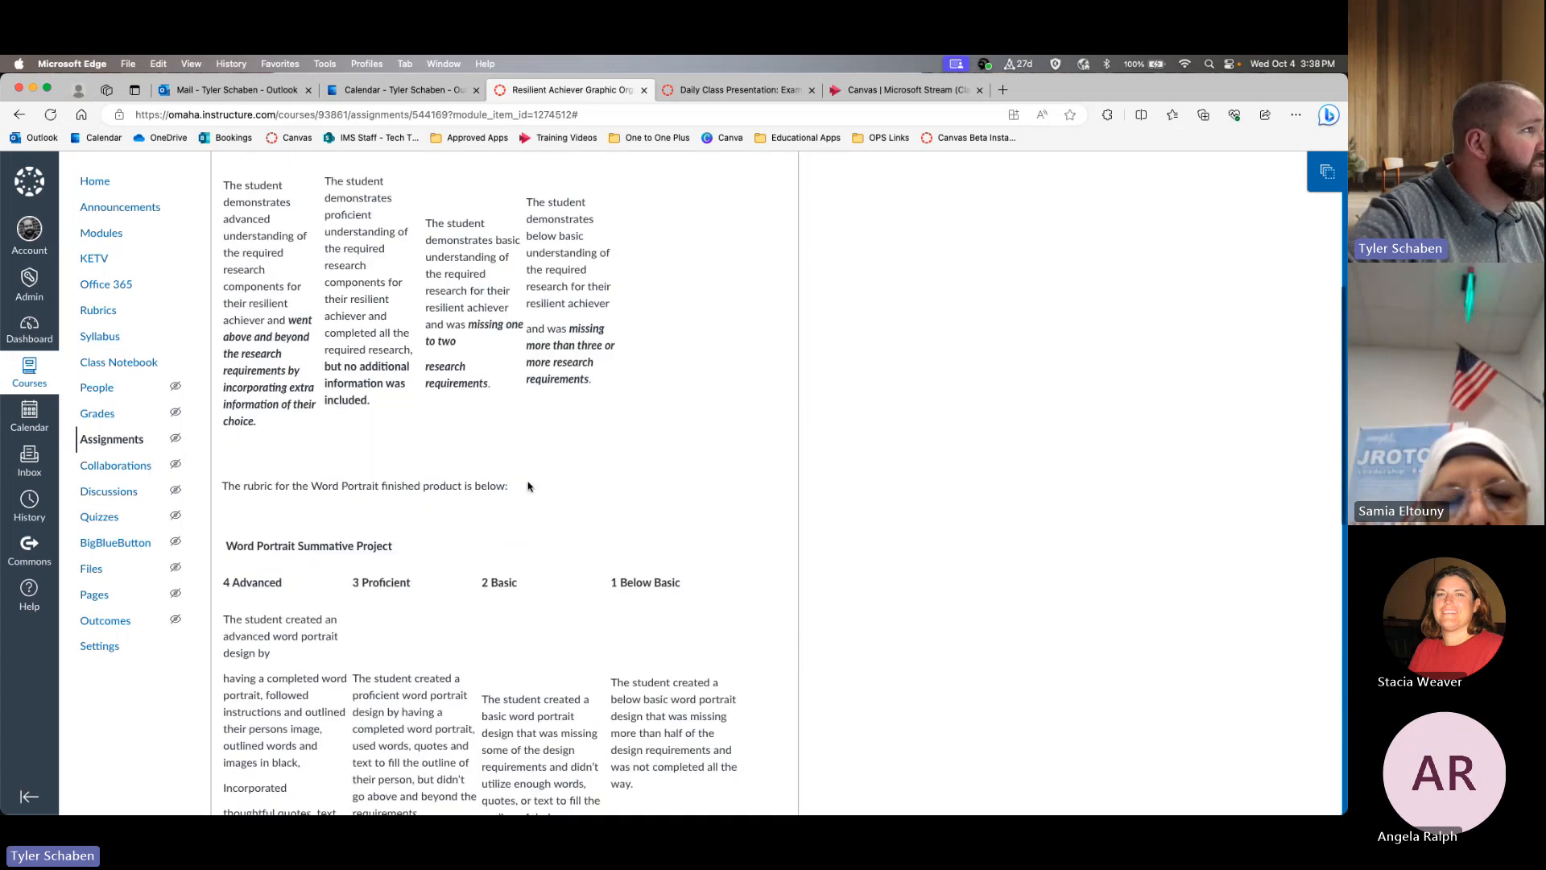
scroll(525, 489, down, 12)
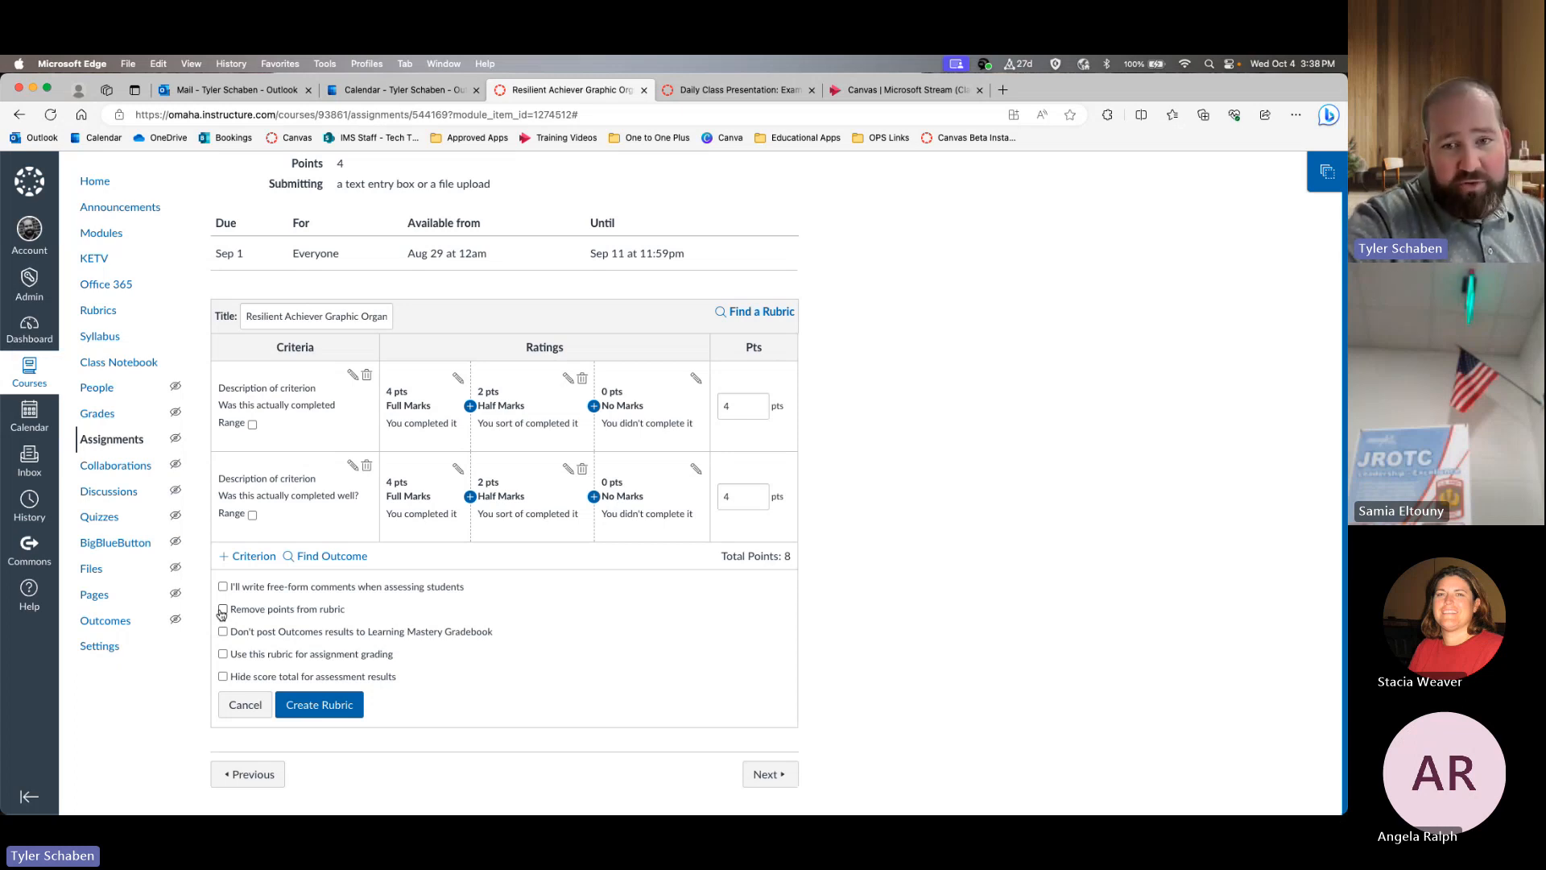
click(224, 656)
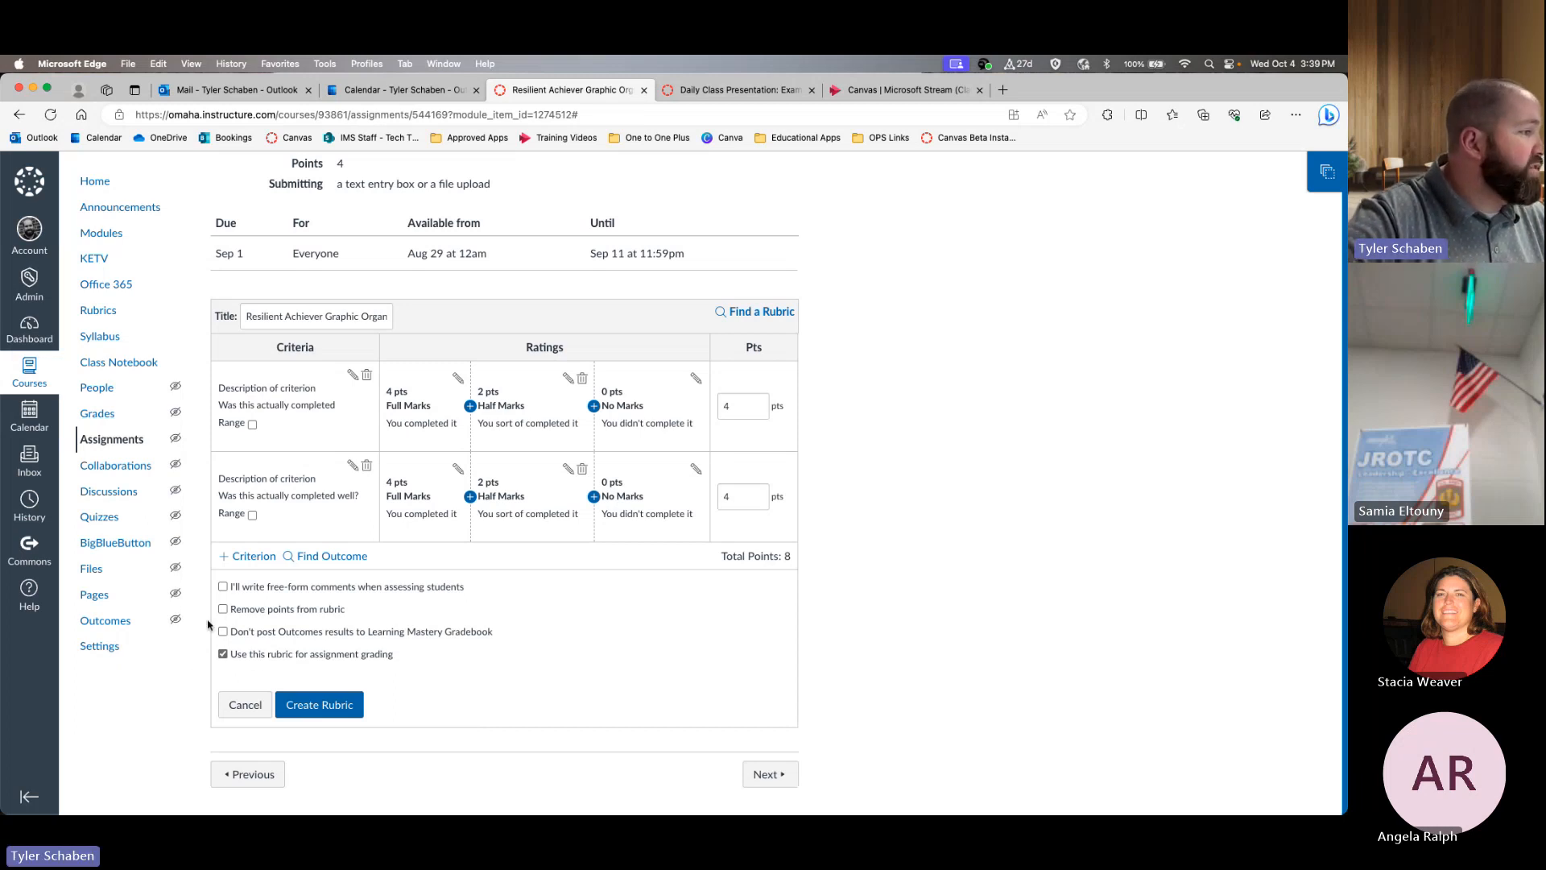
click(329, 706)
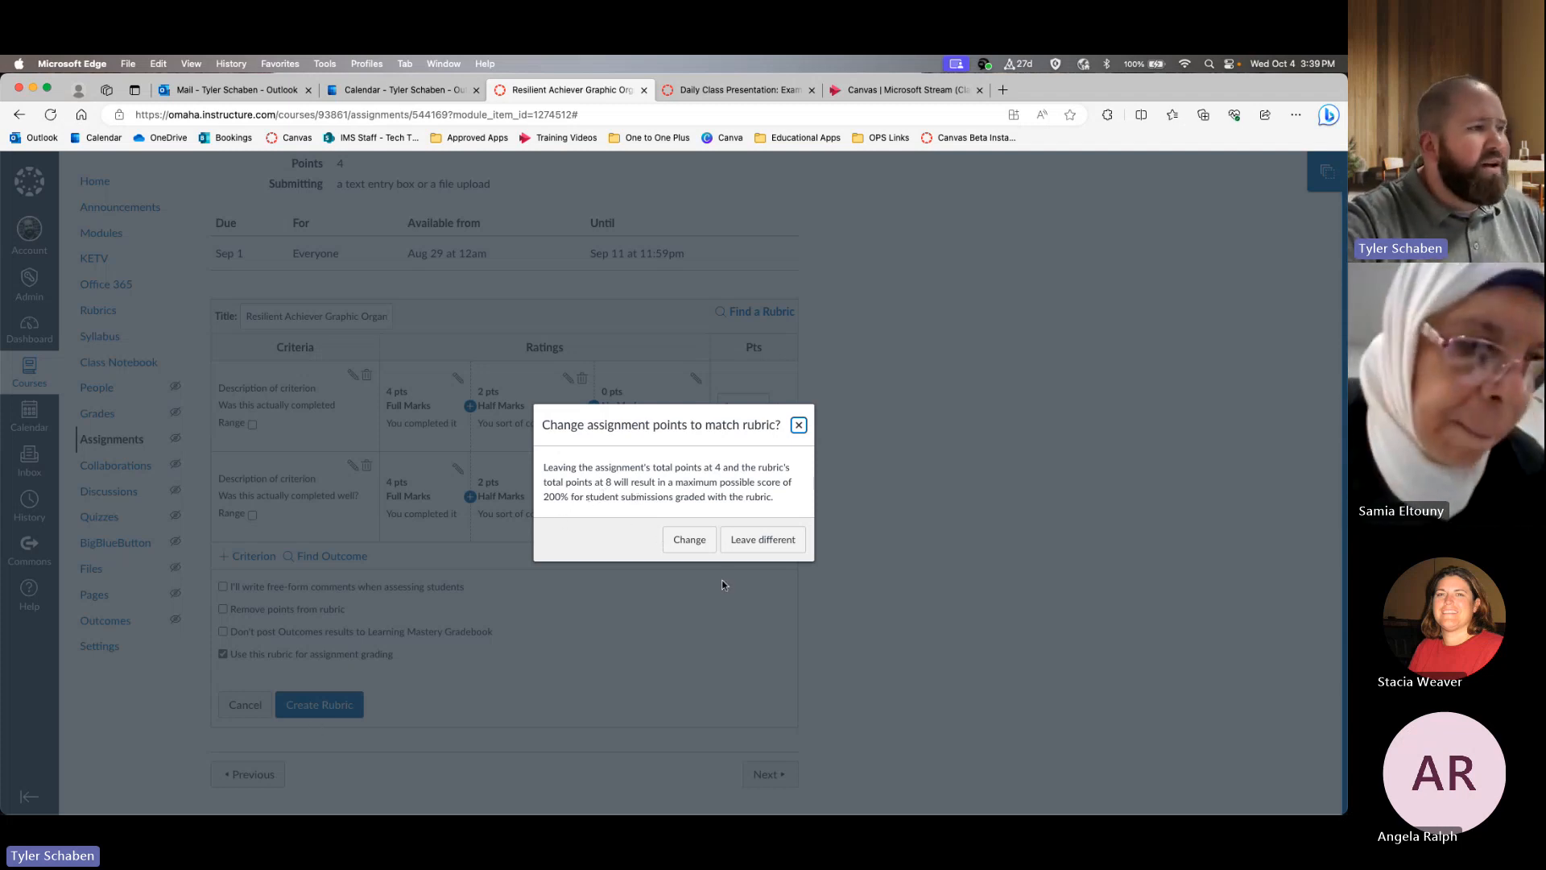
click(692, 546)
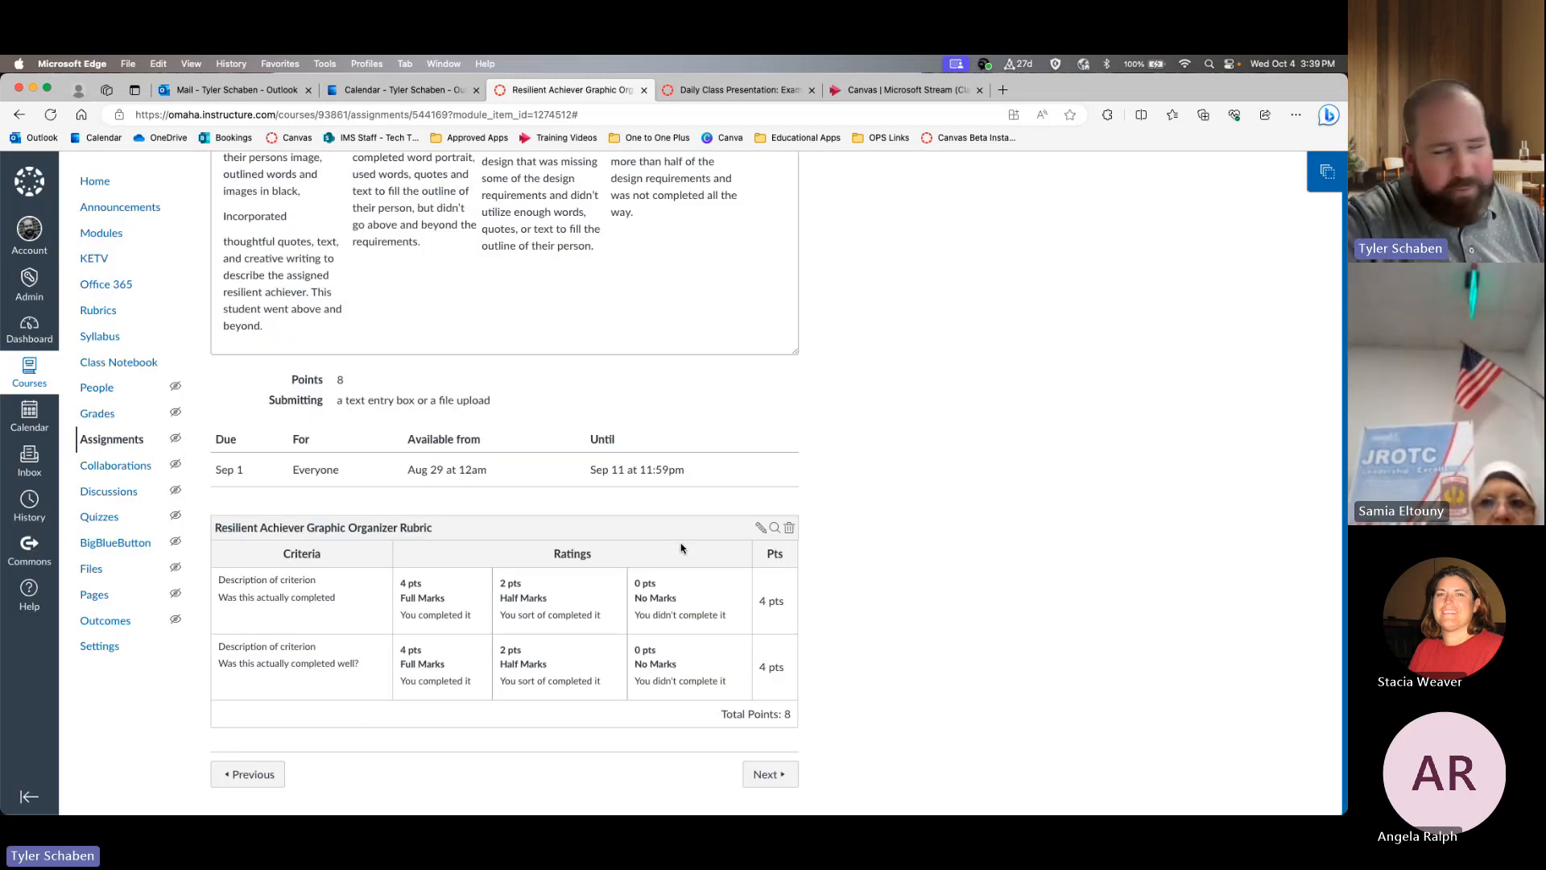
- Review the assignment page from its instructions down to the points value and the attached rubric
scroll(673, 550, up, 3)
scroll(664, 552, up, 10)
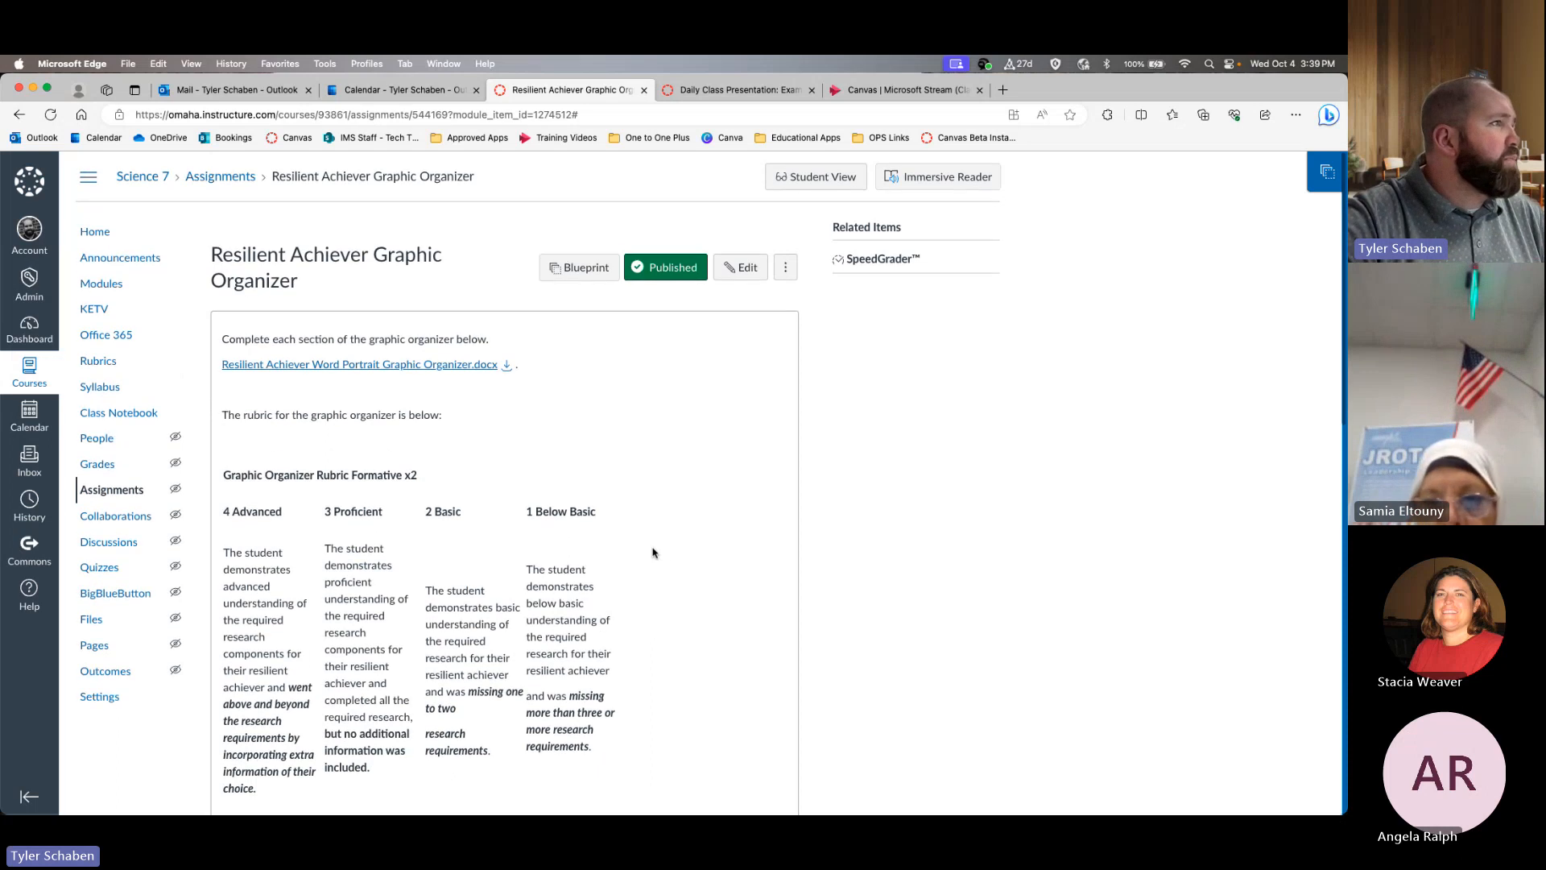
scroll(670, 564, down, 3)
scroll(673, 570, down, 15)
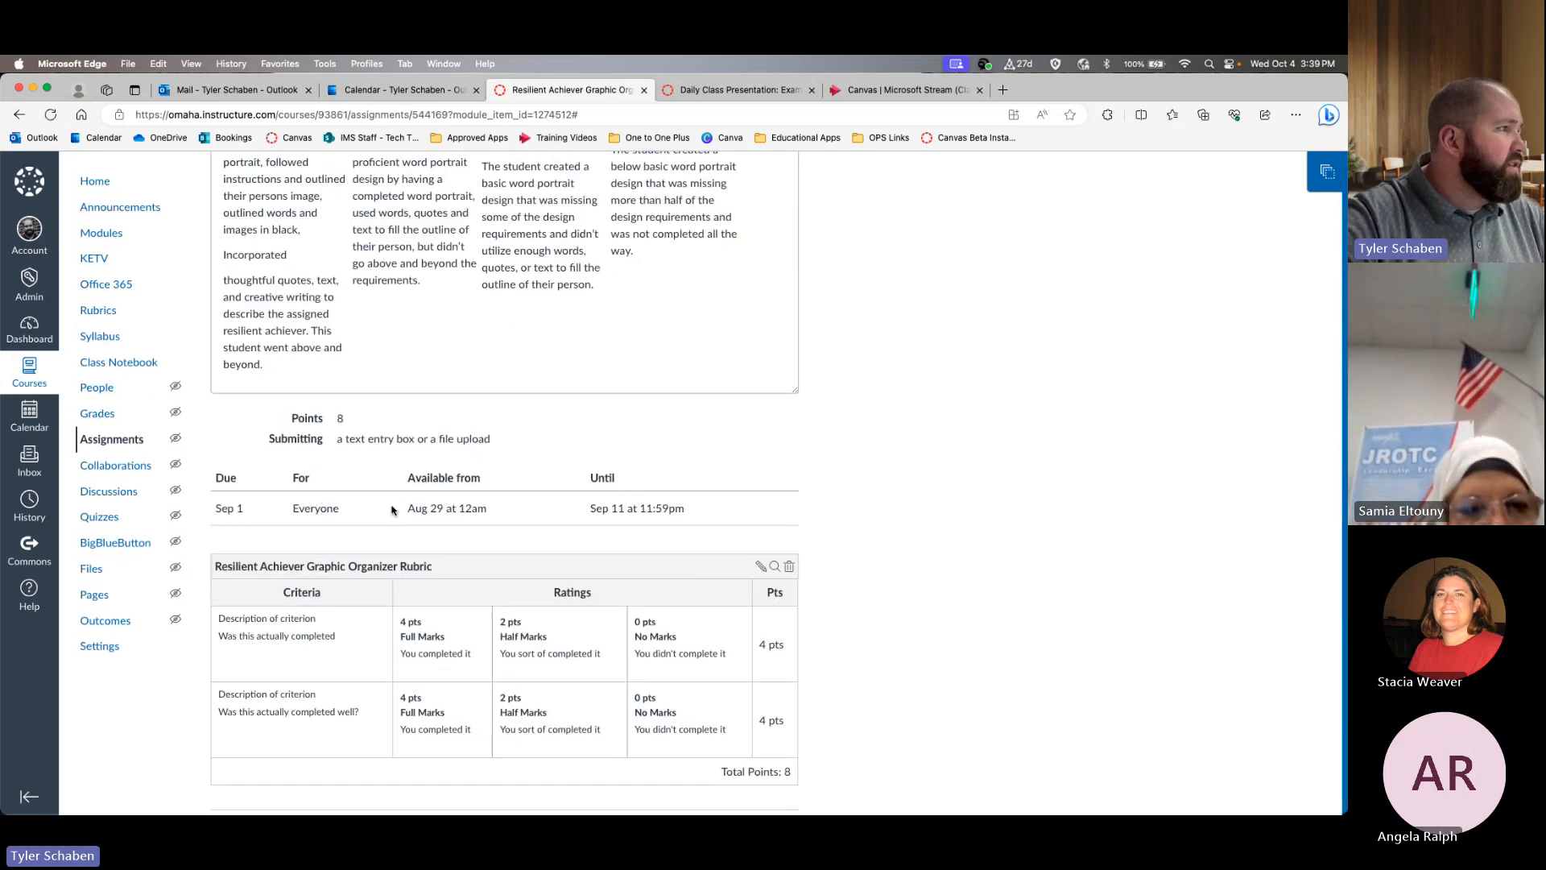
scroll(757, 683, down, 2)
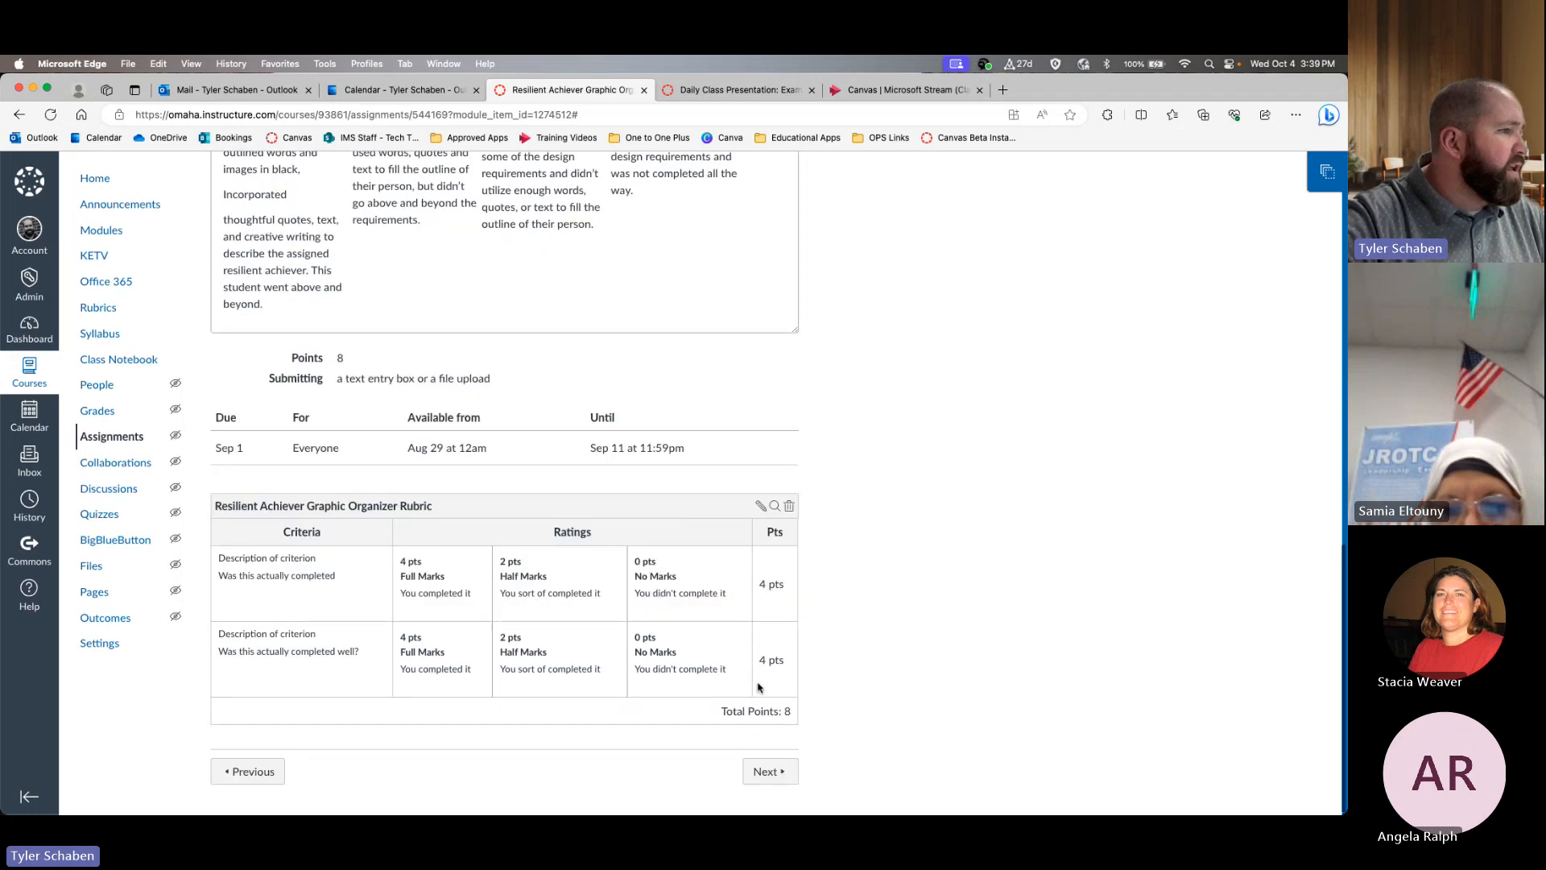
- Examine the assignment page in Student View, including its availability and rubric, and return to the teacher view
scroll(753, 681, up, 3)
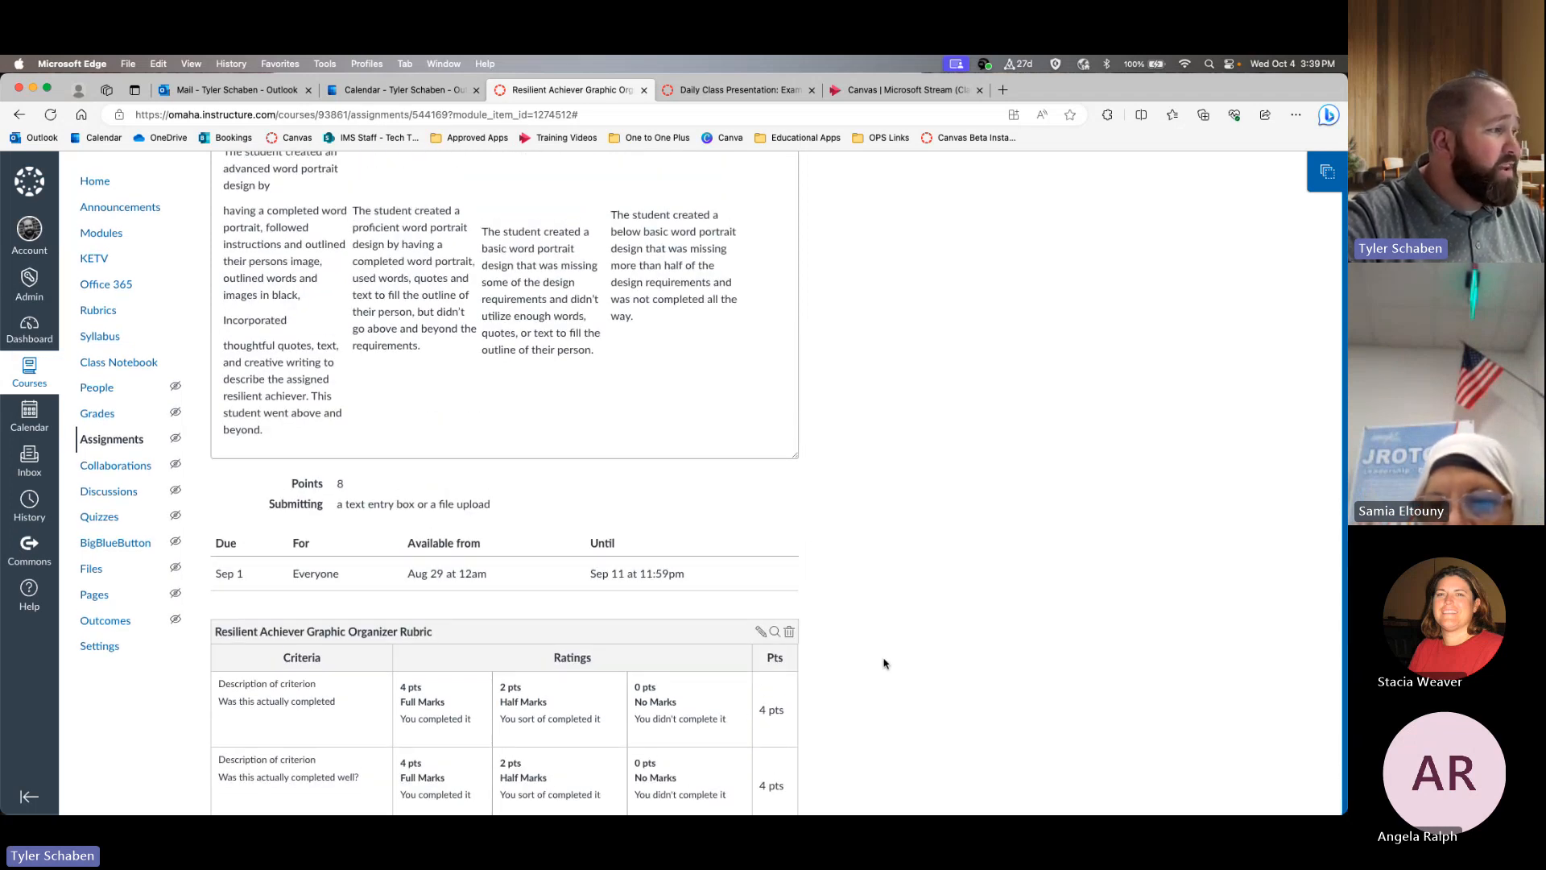
scroll(883, 664, down, 3)
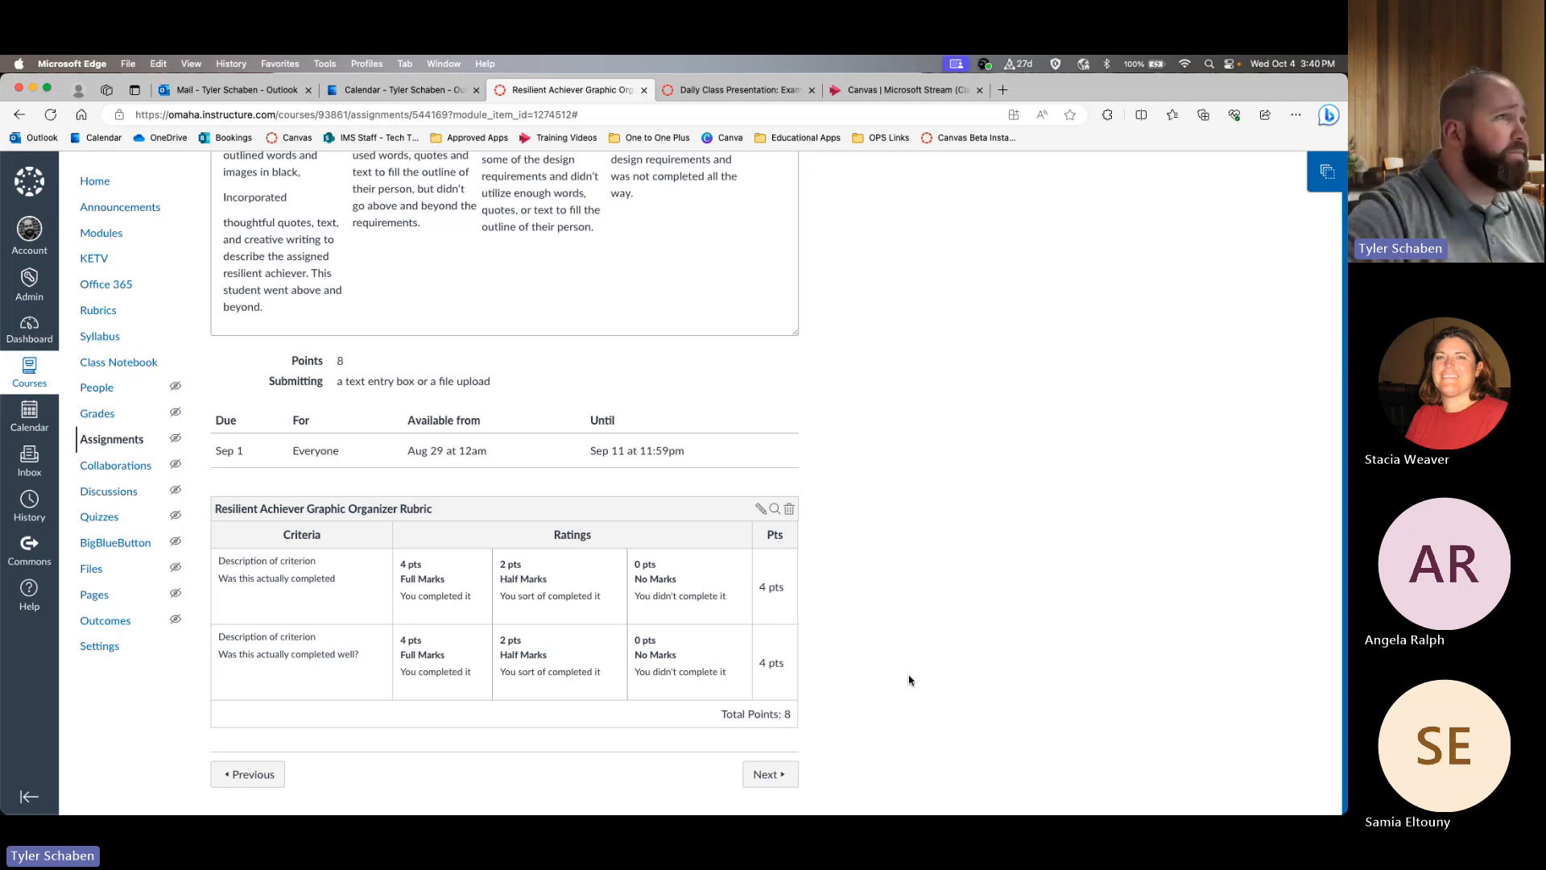
scroll(1080, 386, up, 15)
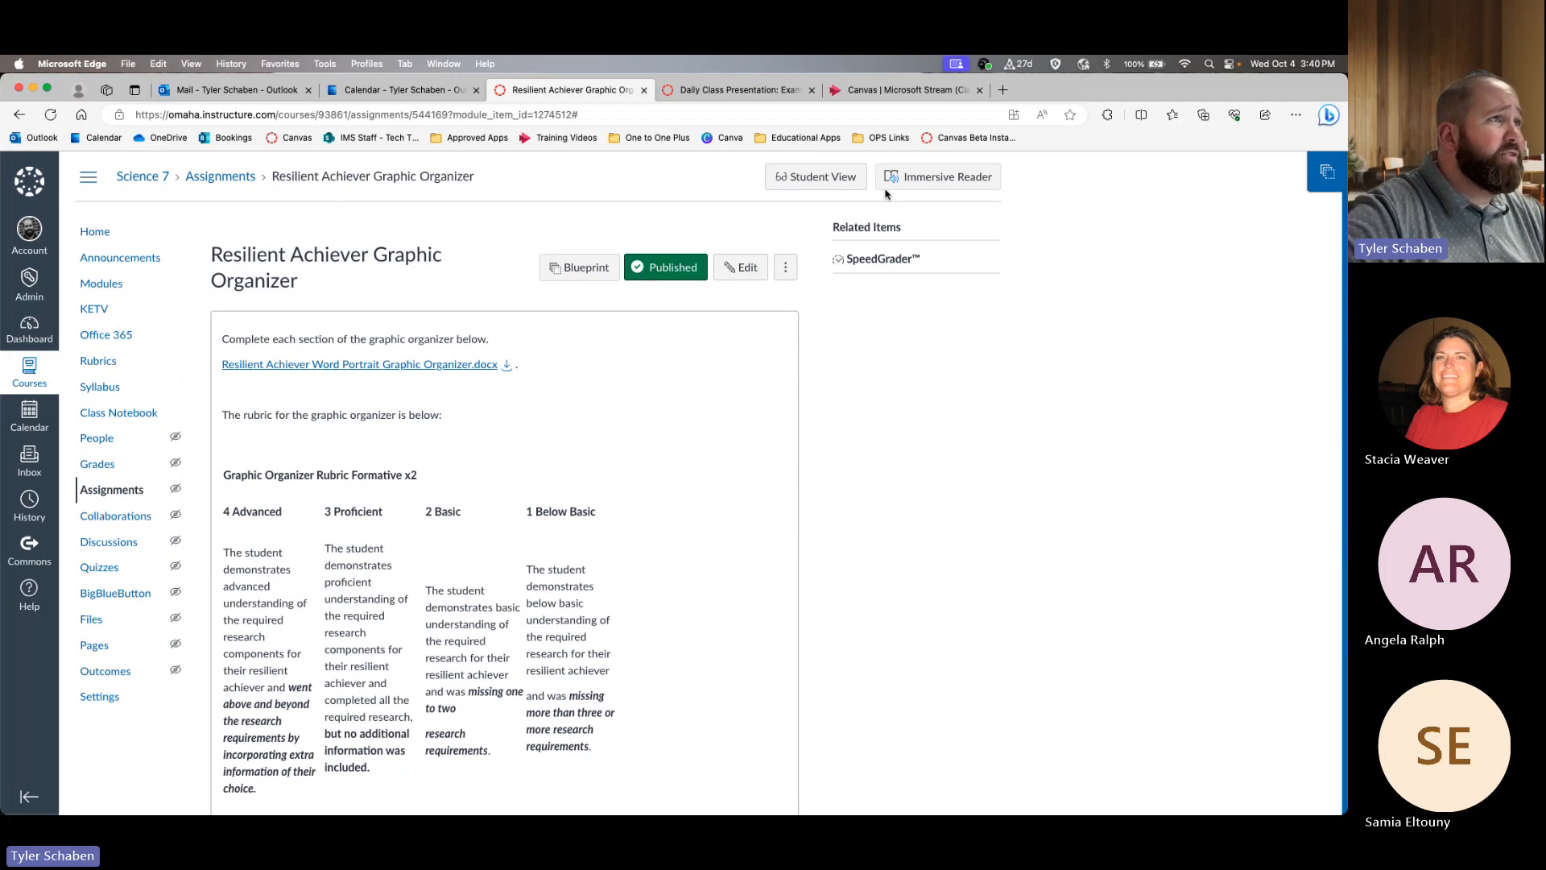
click(815, 178)
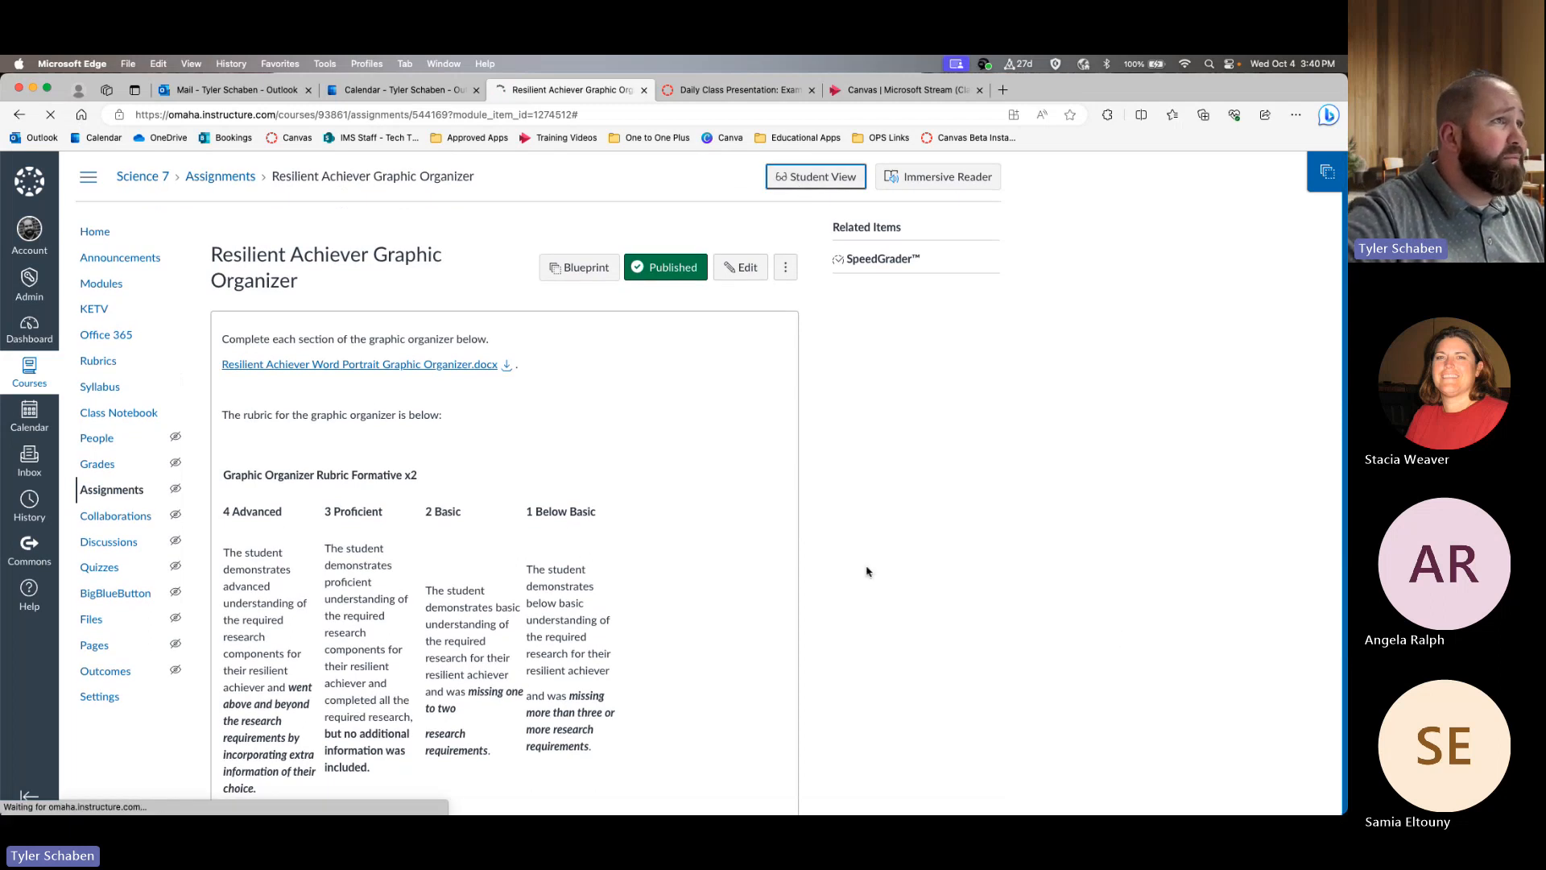
scroll(588, 525, down, 2)
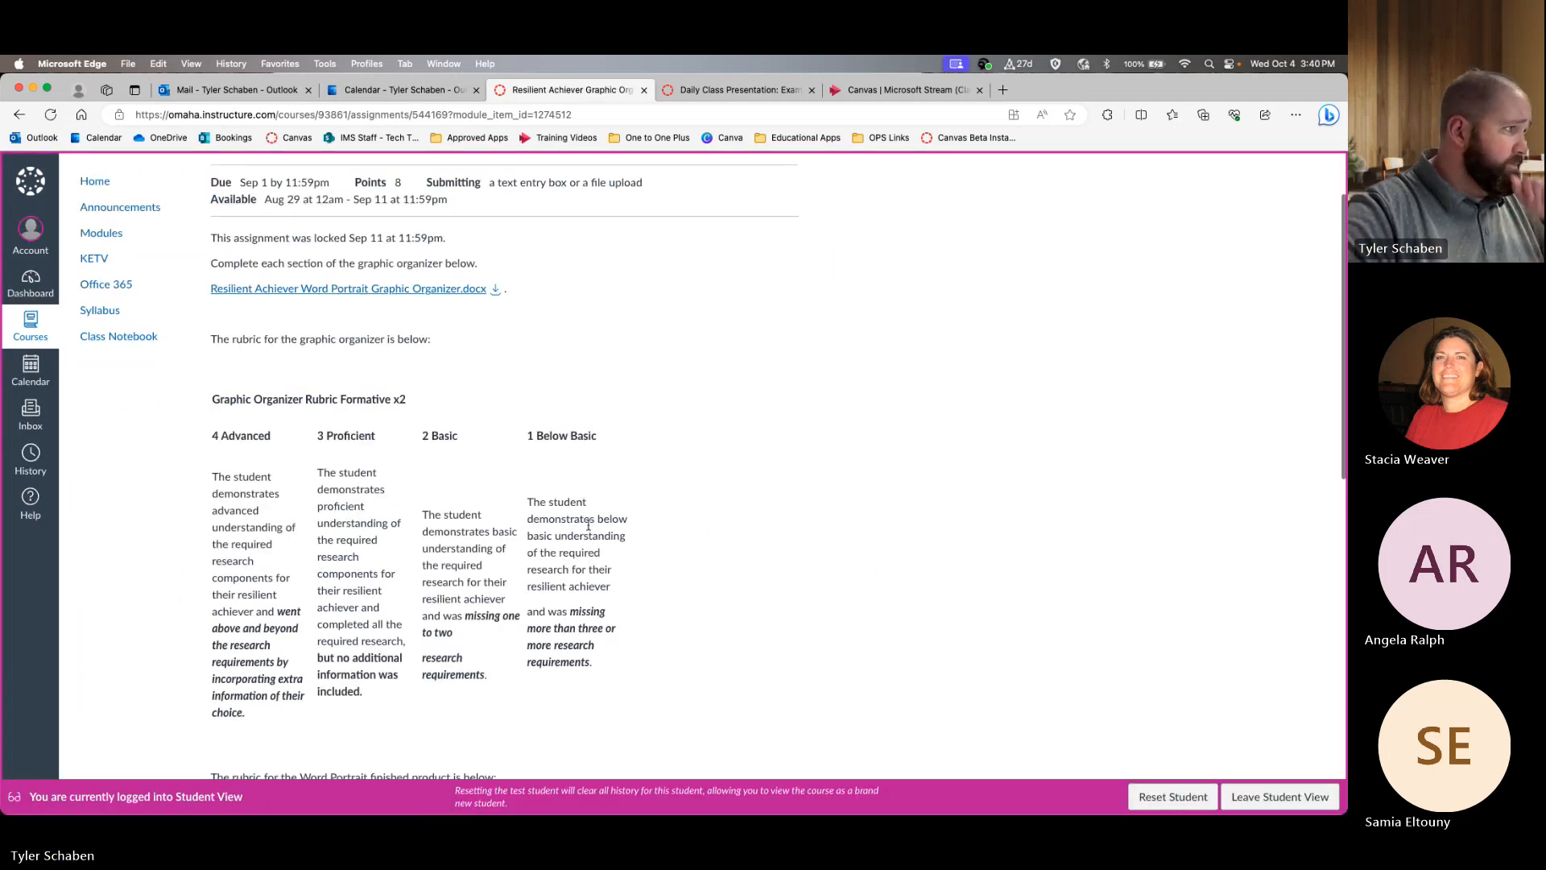
scroll(589, 525, down, 10)
scroll(580, 529, up, 9)
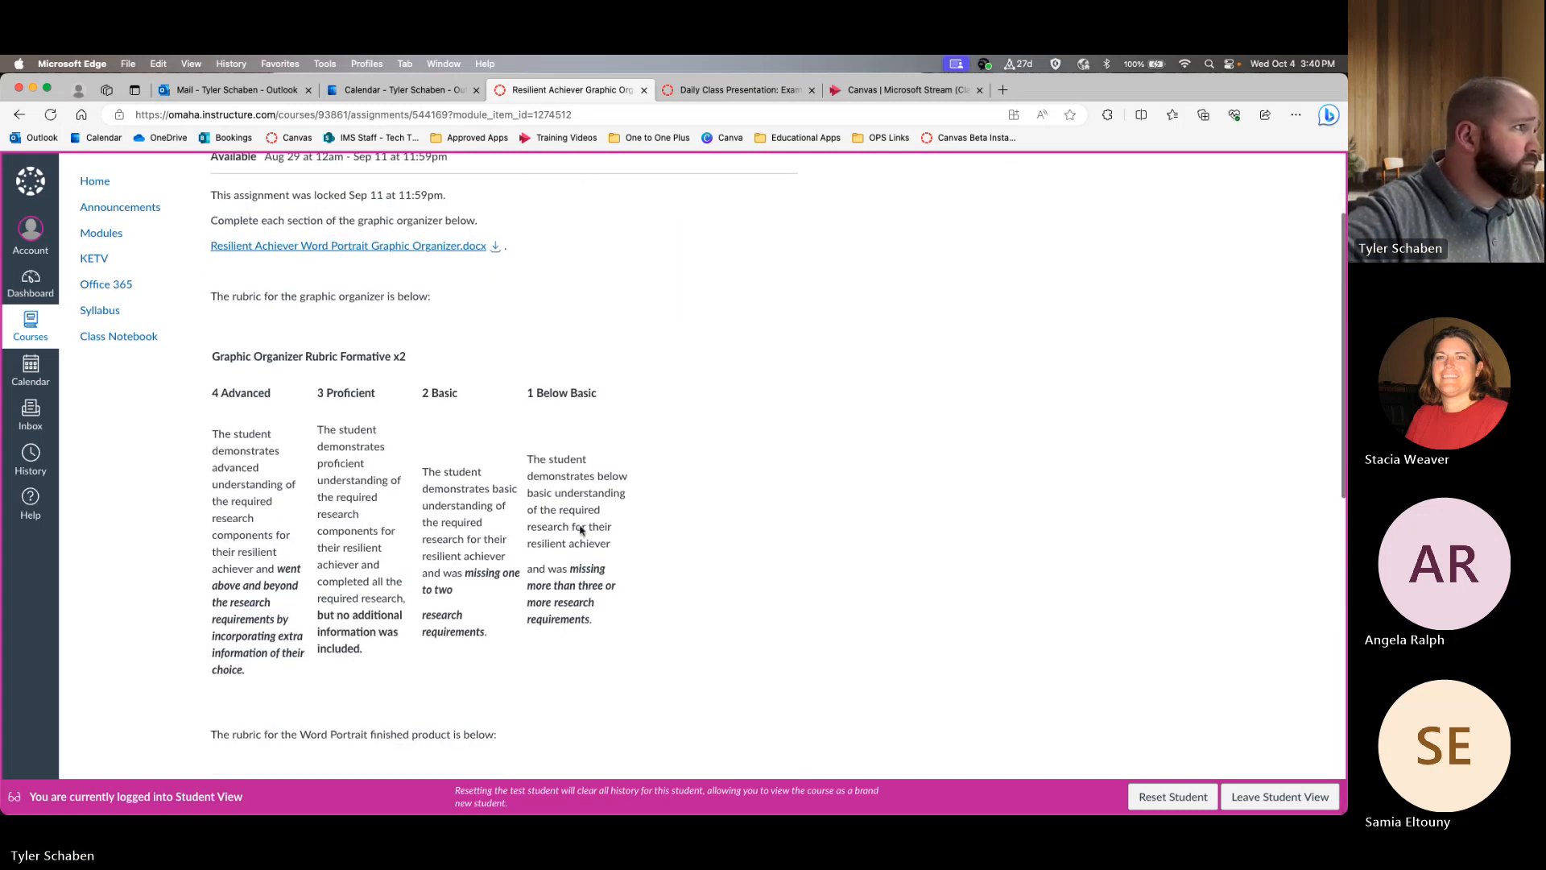
scroll(581, 529, down, 10)
scroll(580, 529, up, 12)
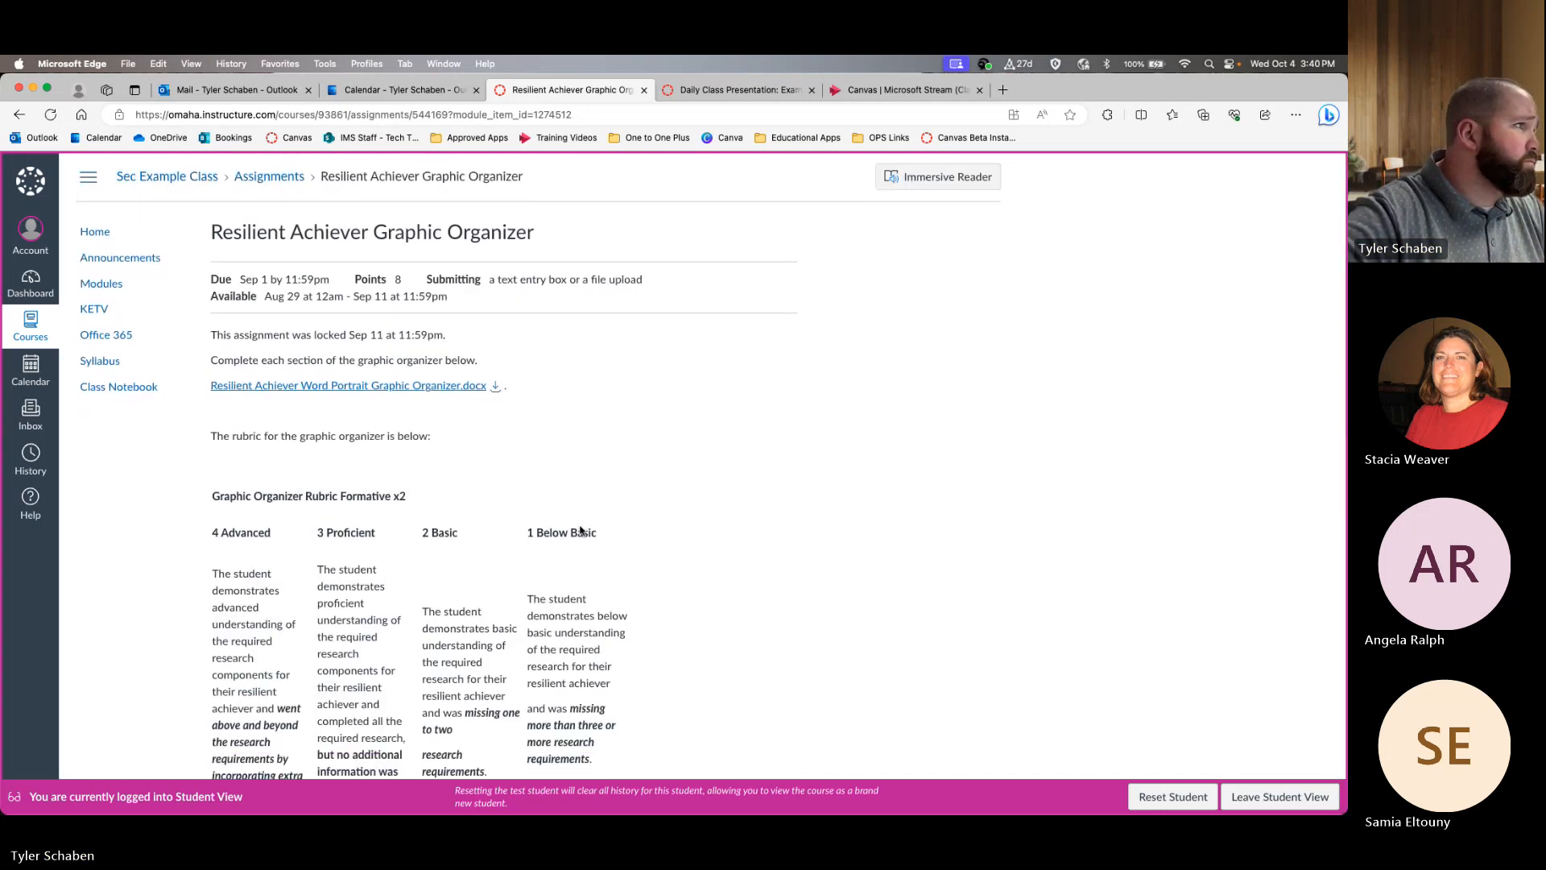
scroll(580, 529, down, 10)
scroll(588, 532, up, 6)
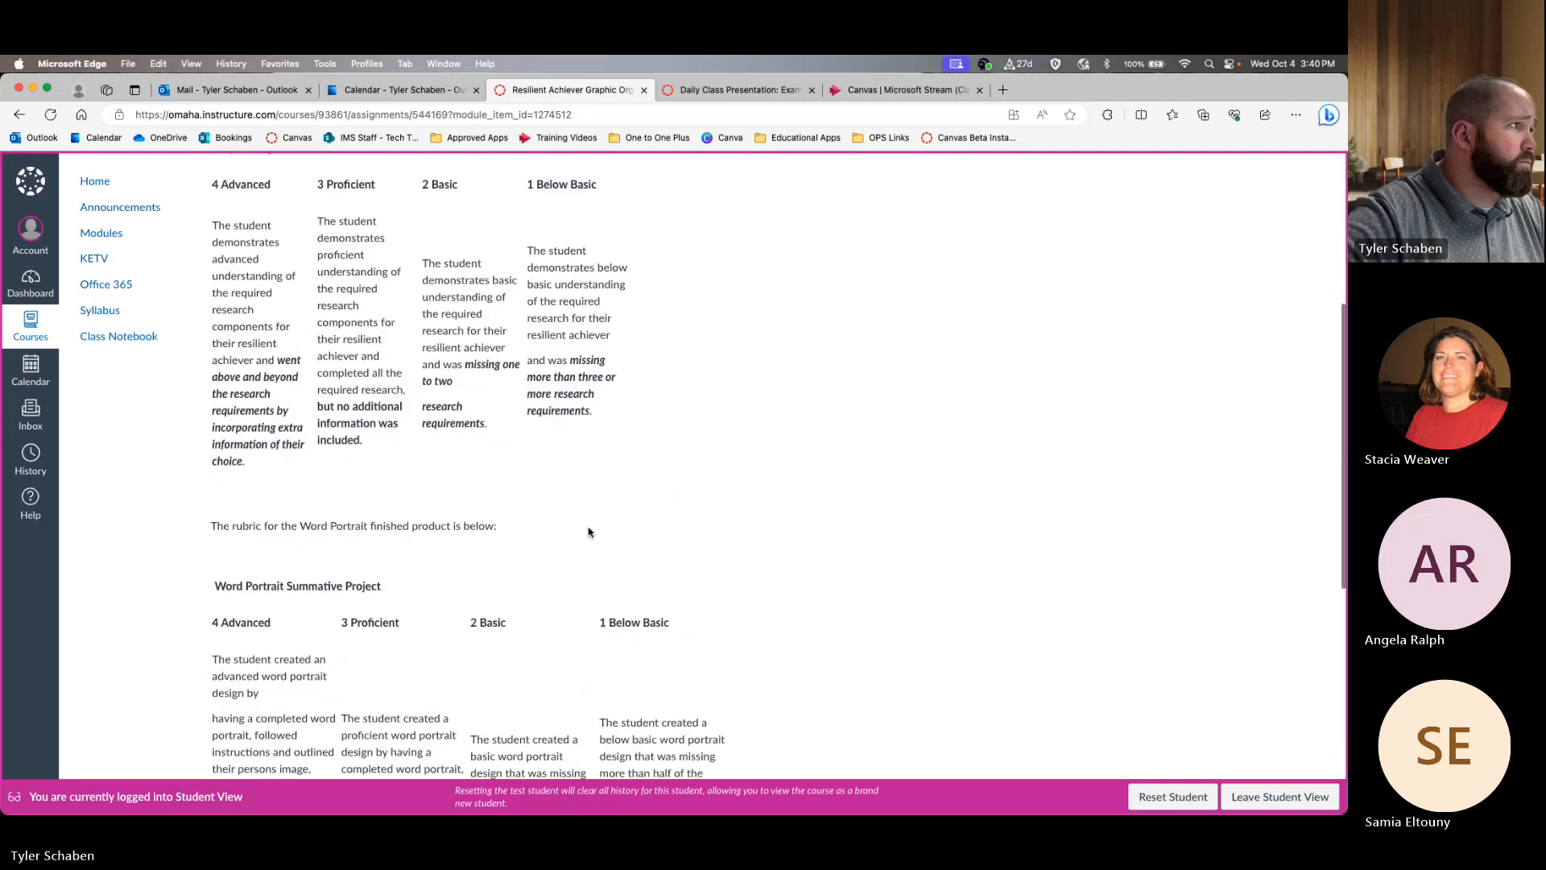
scroll(589, 531, up, 2)
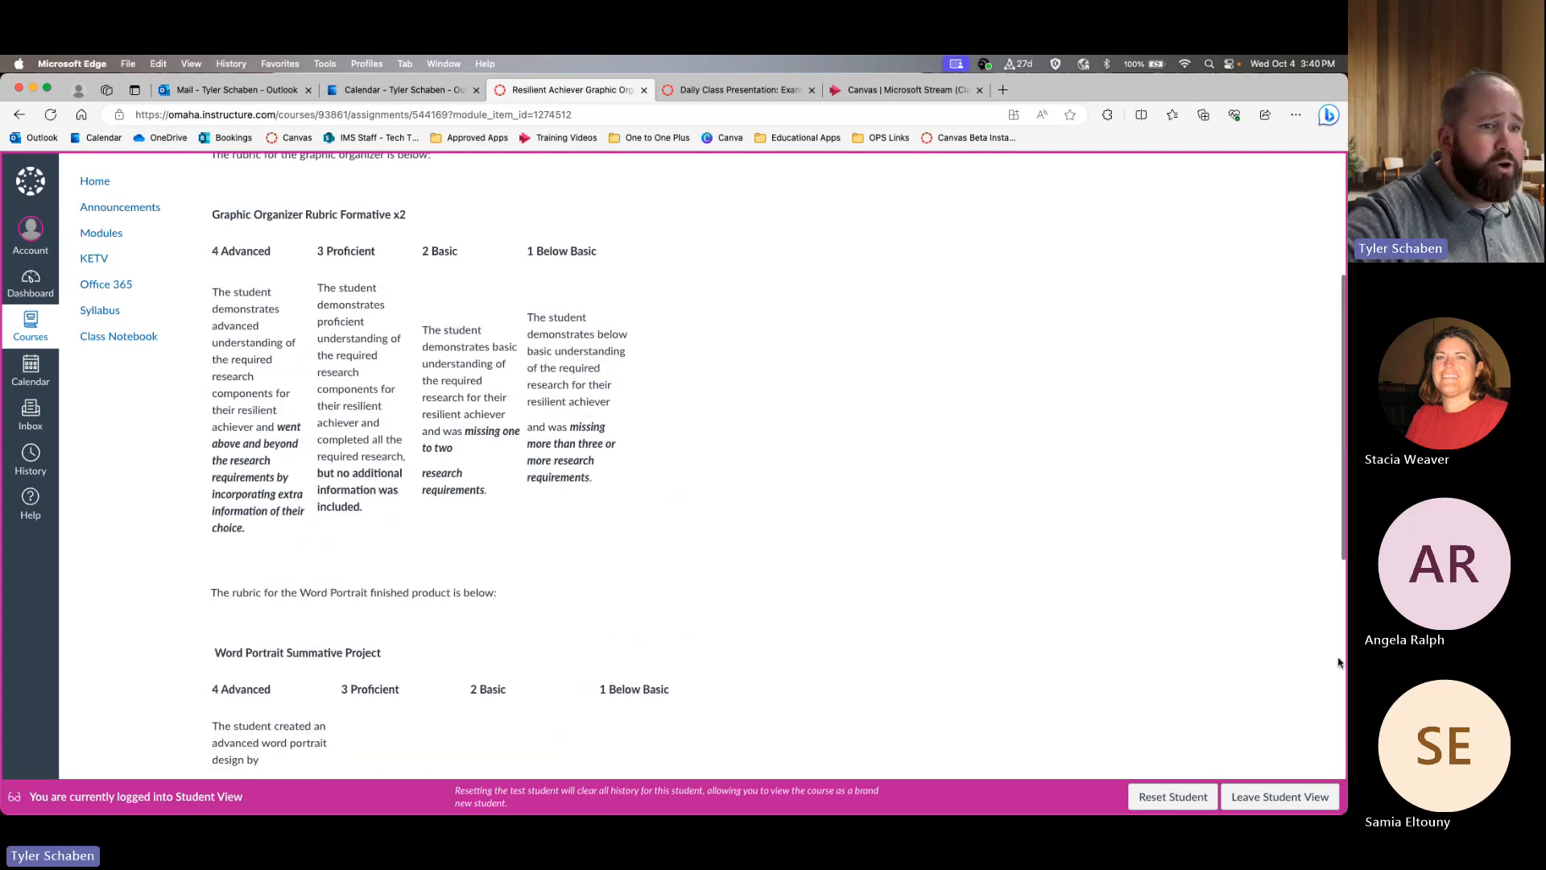
click(1287, 796)
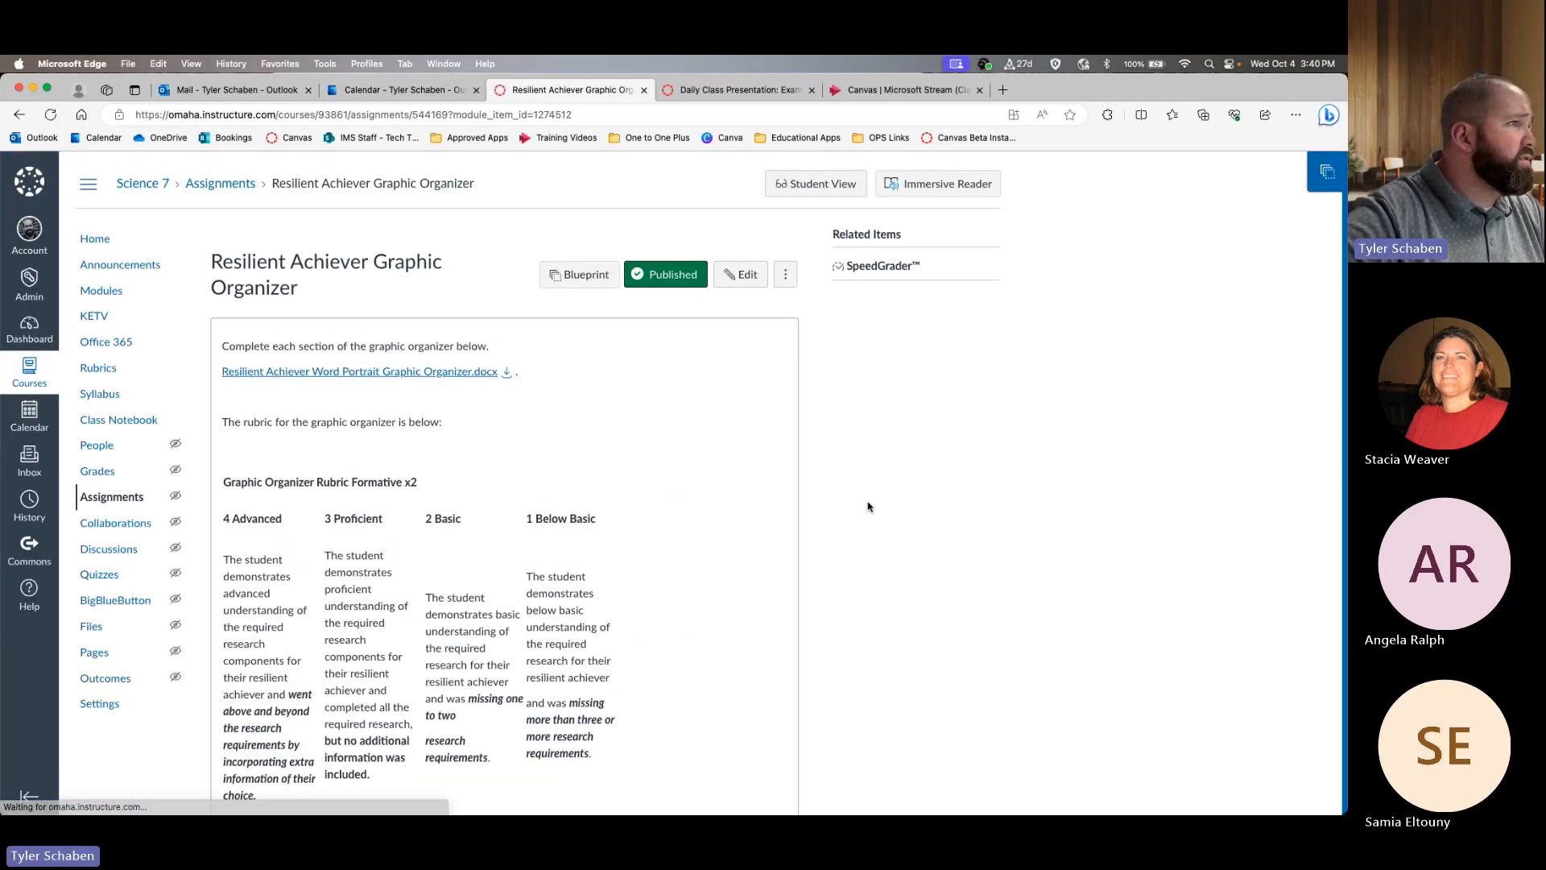
- Edit the assignment to remove its Until date and save the change
click(747, 194)
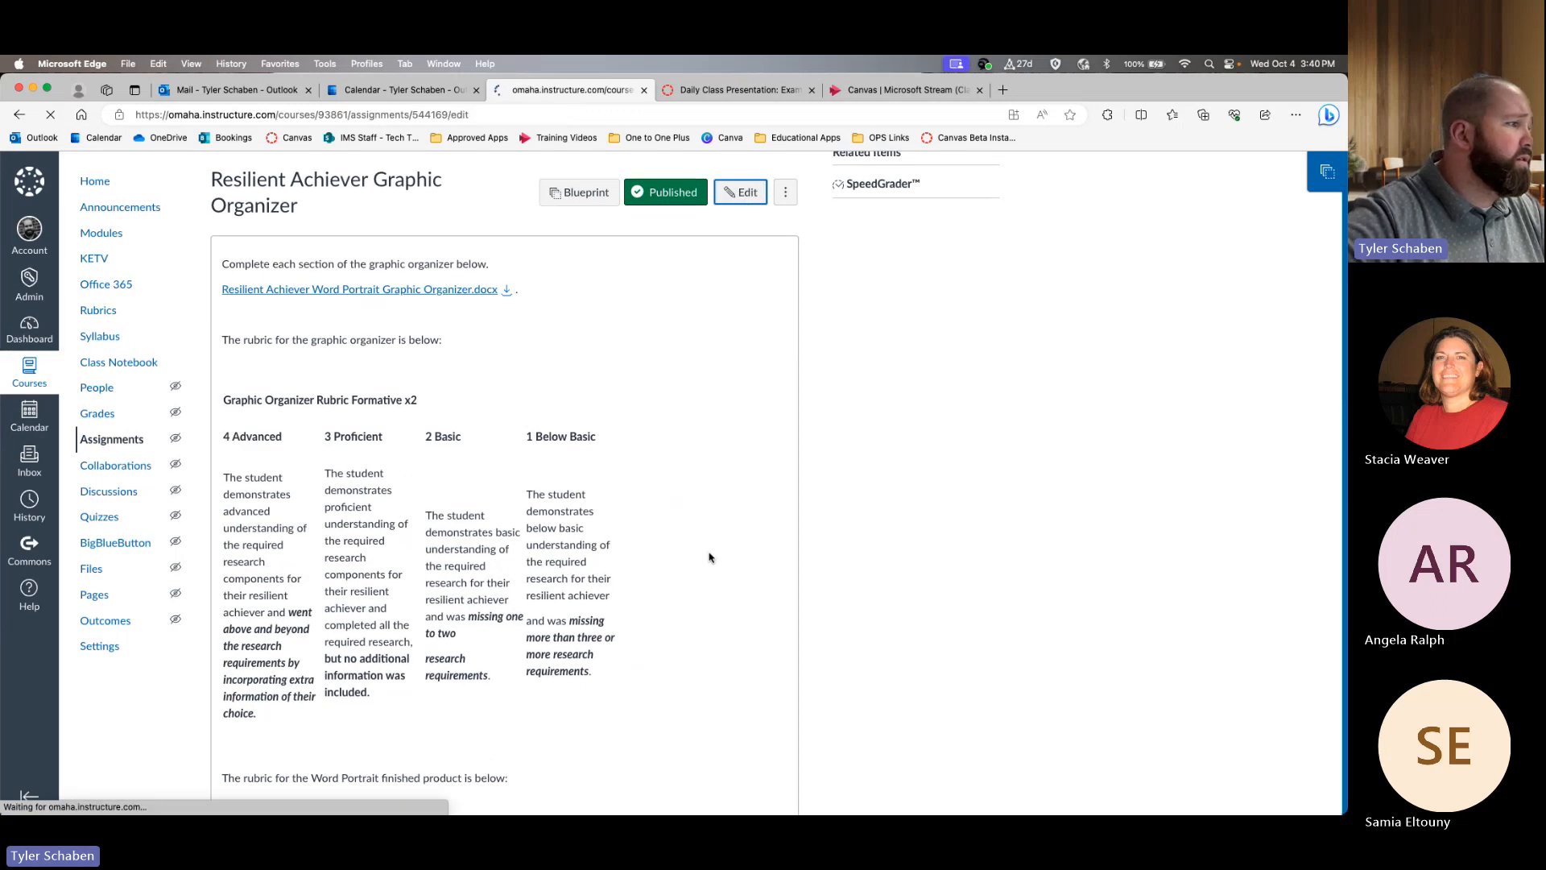
scroll(798, 717, down, 15)
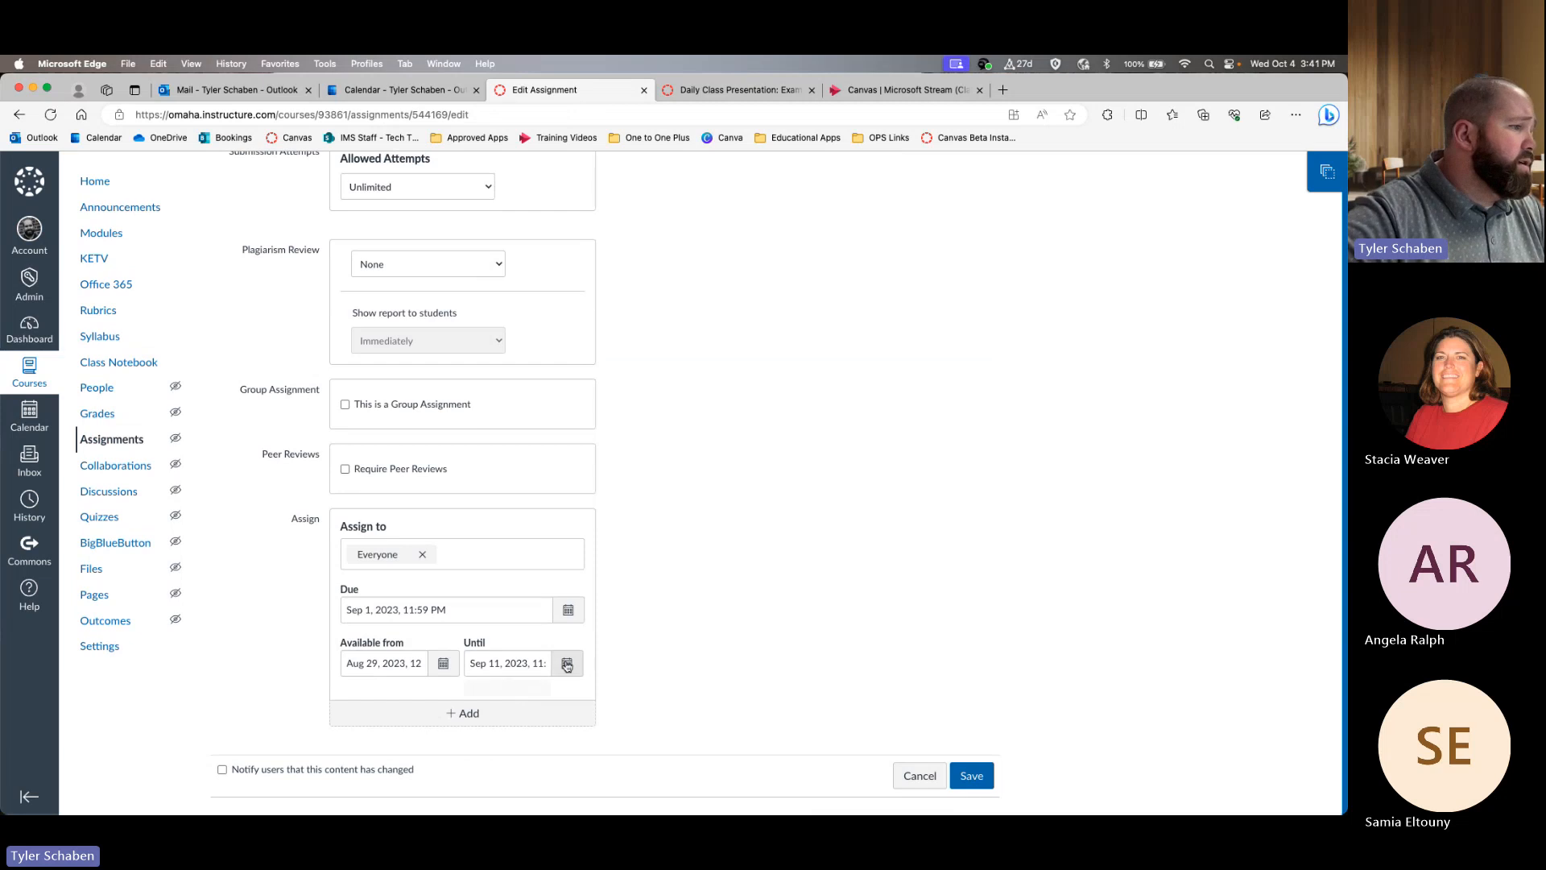
click(505, 662)
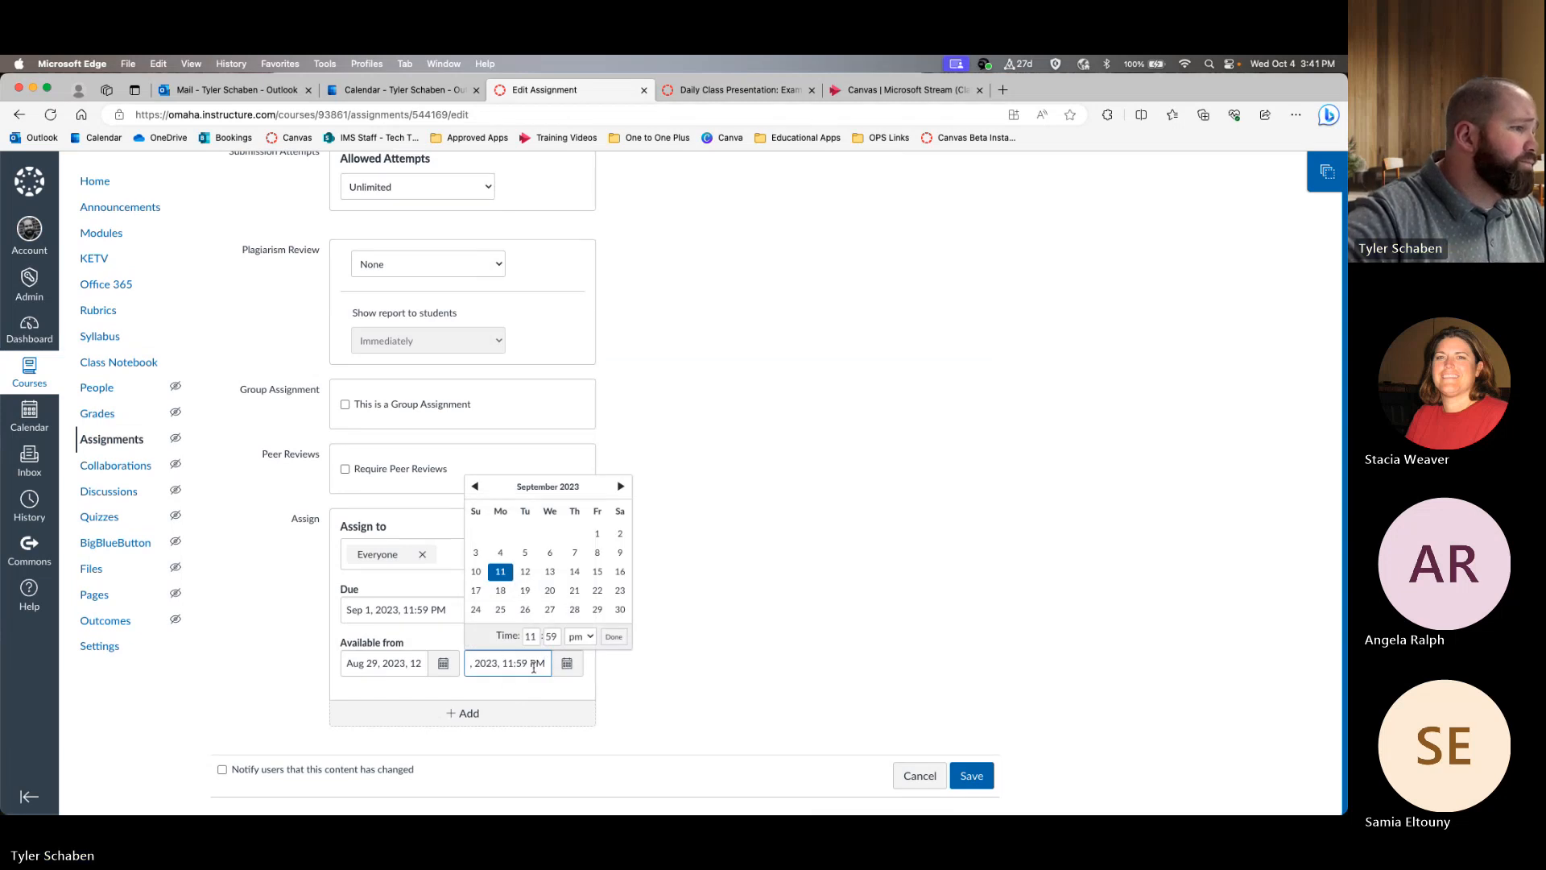
drag(540, 662, 447, 669)
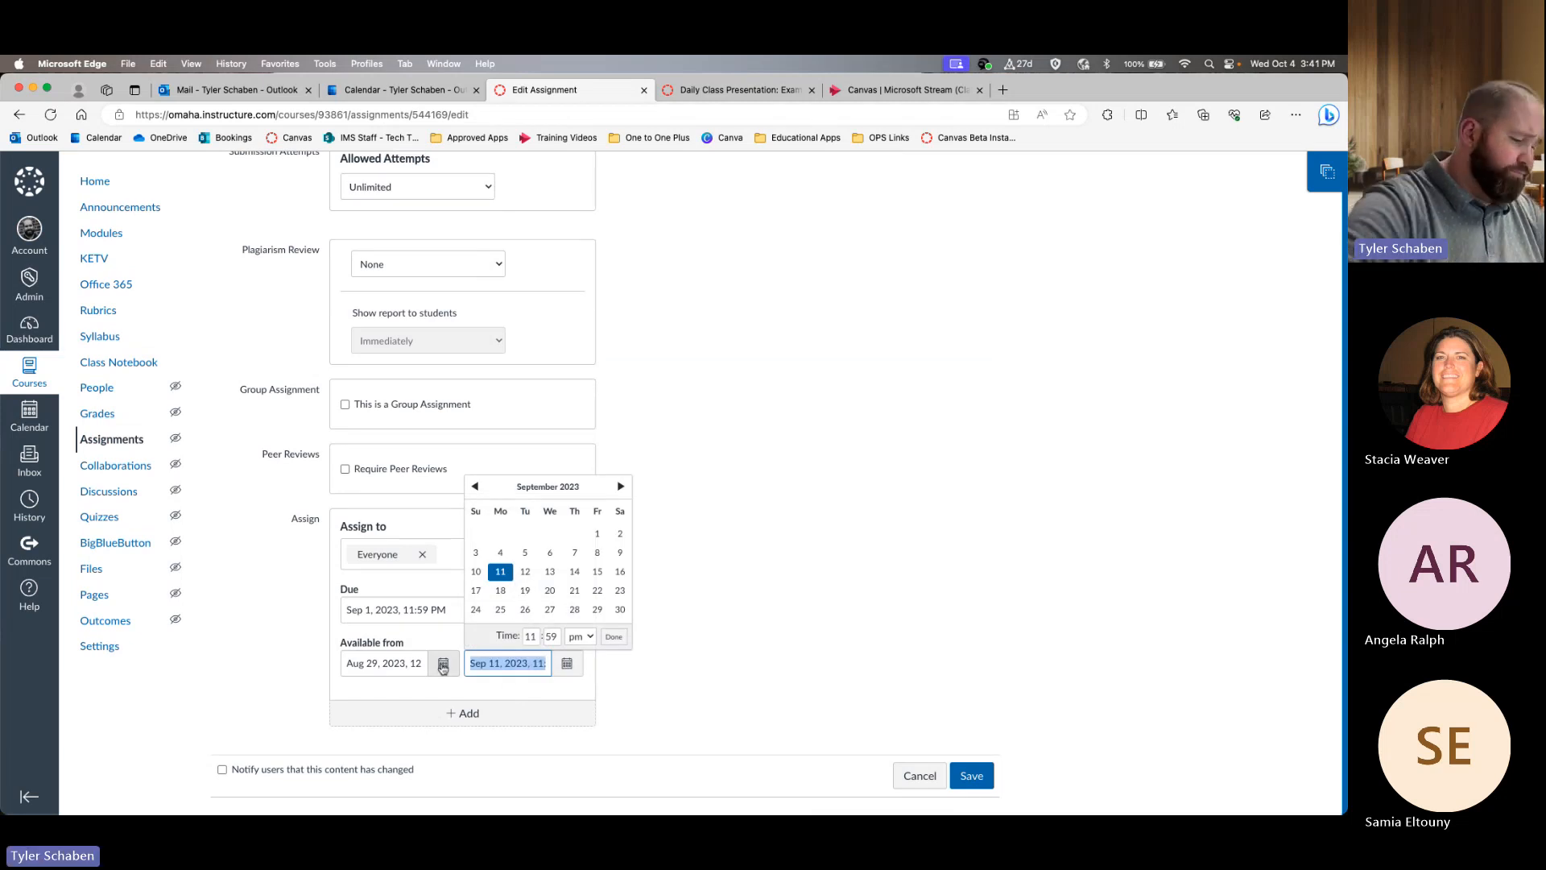
key(BackSpace)
click(889, 664)
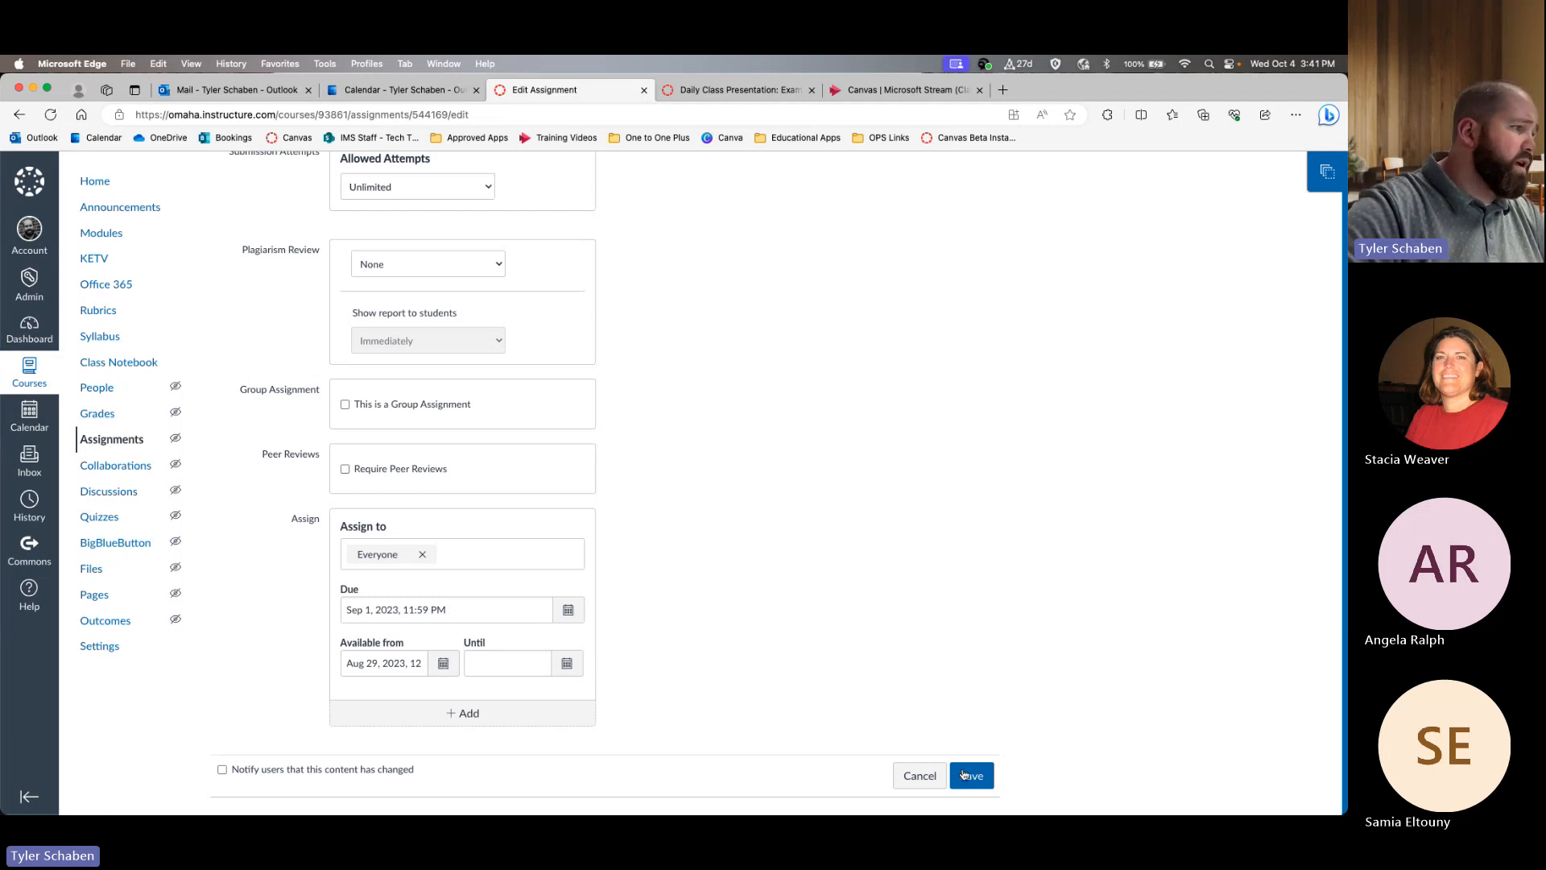
click(987, 783)
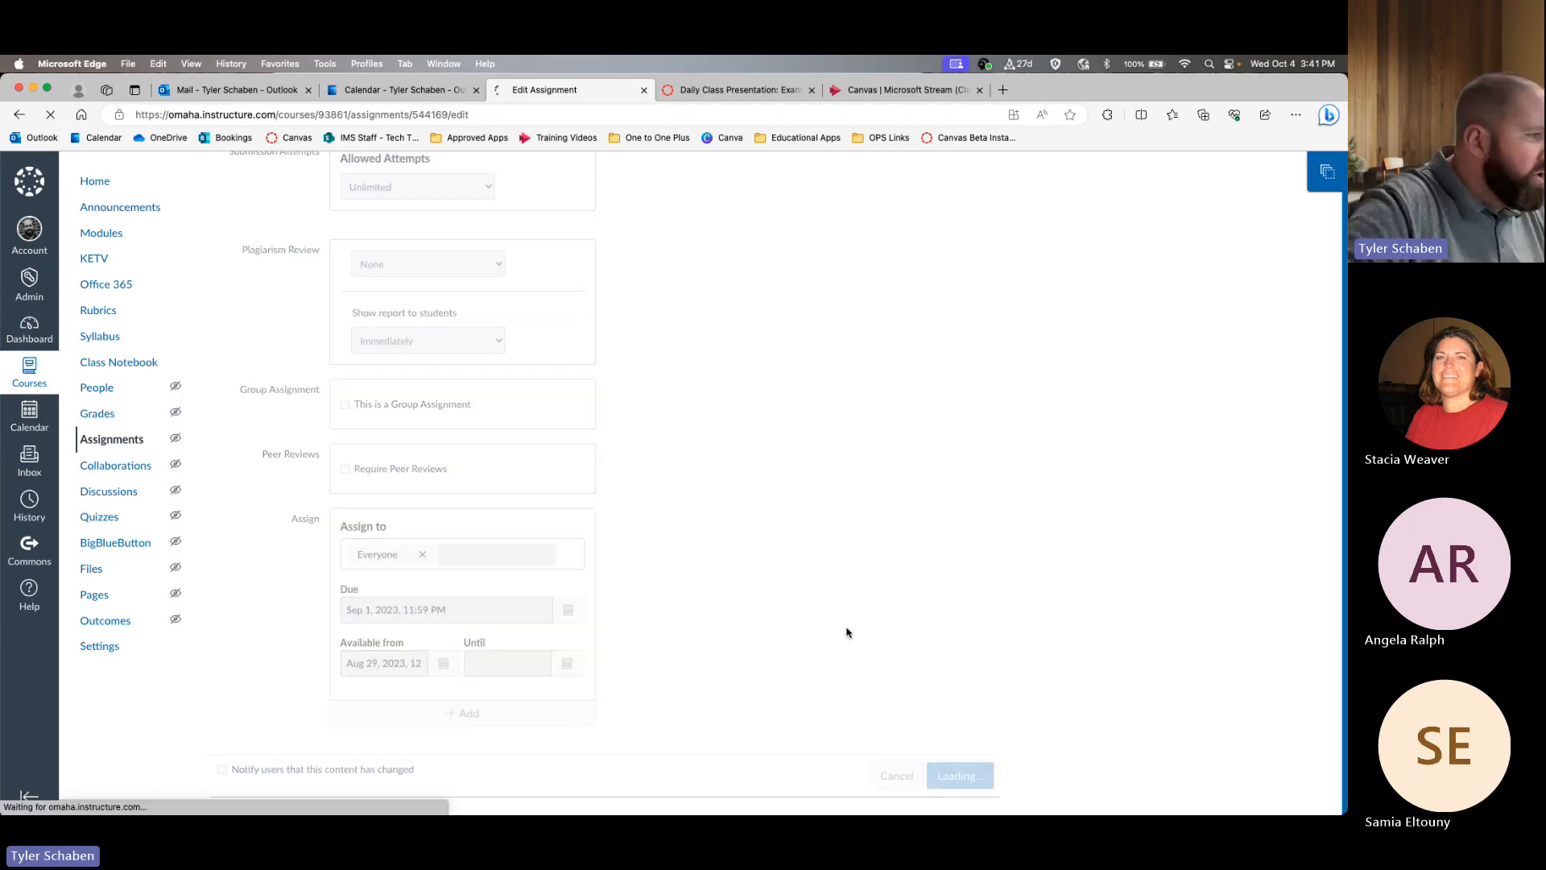
- Reopen the assignment in Student View, check the attached rubric and start the assignment as the test student
click(840, 174)
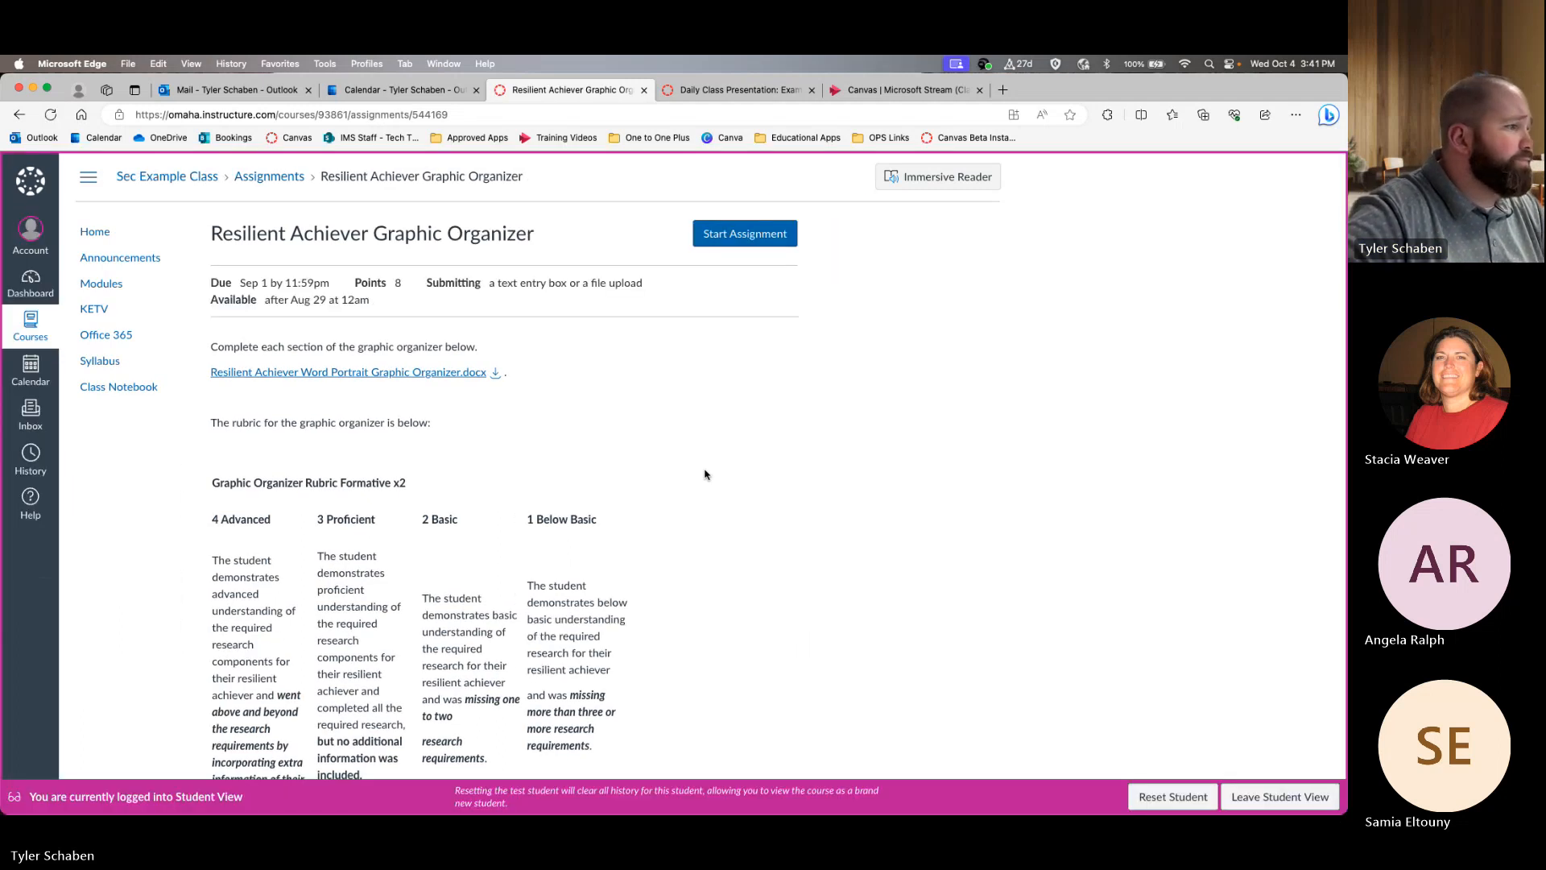
scroll(703, 483, down, 10)
scroll(703, 488, down, 3)
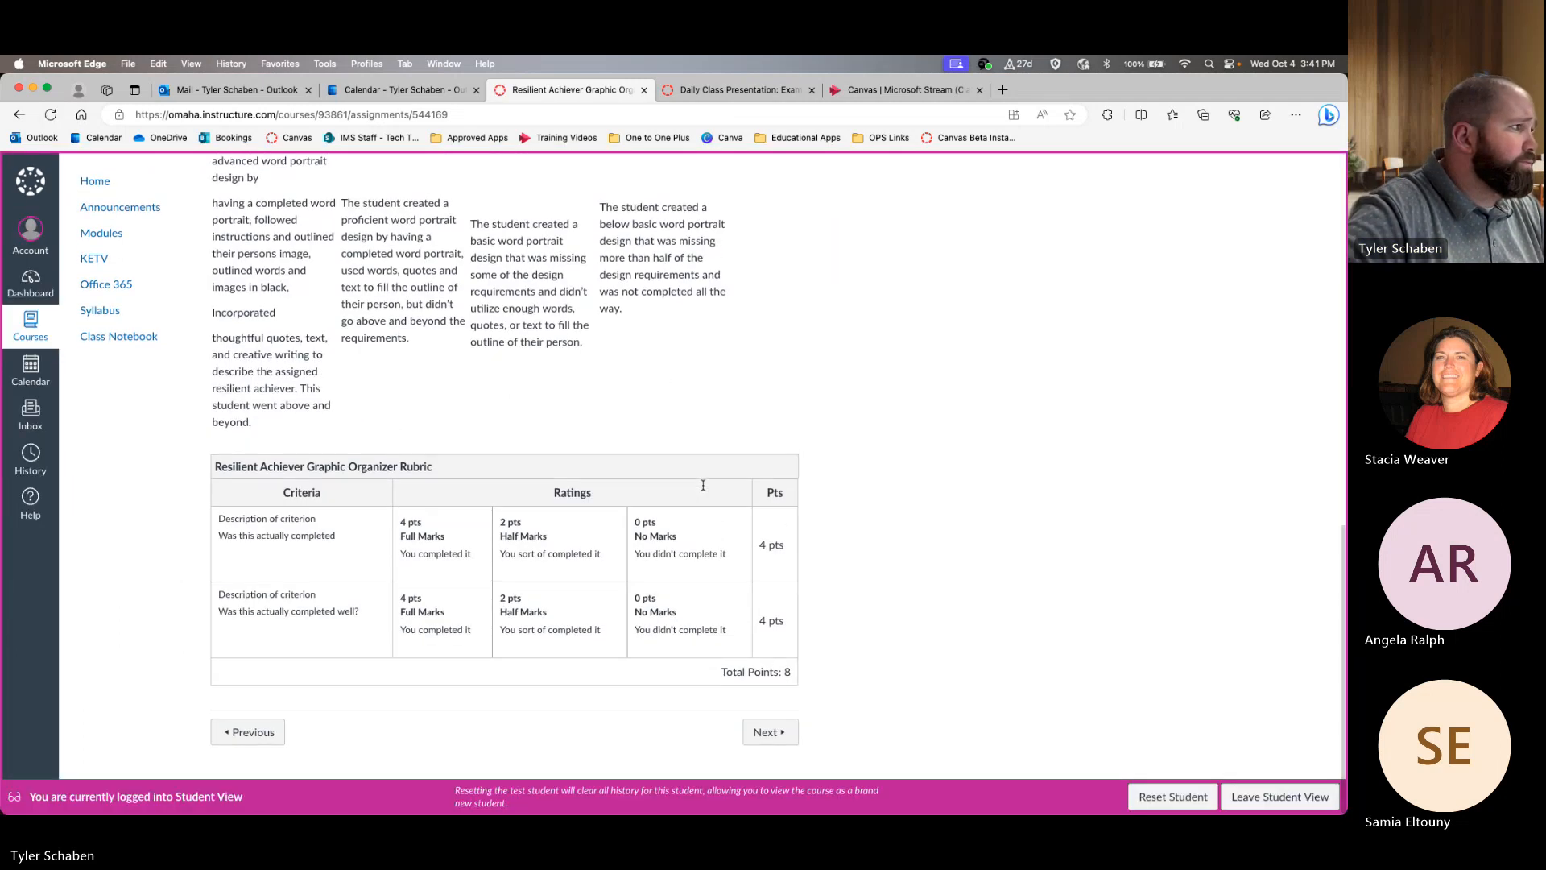
scroll(703, 489, up, 15)
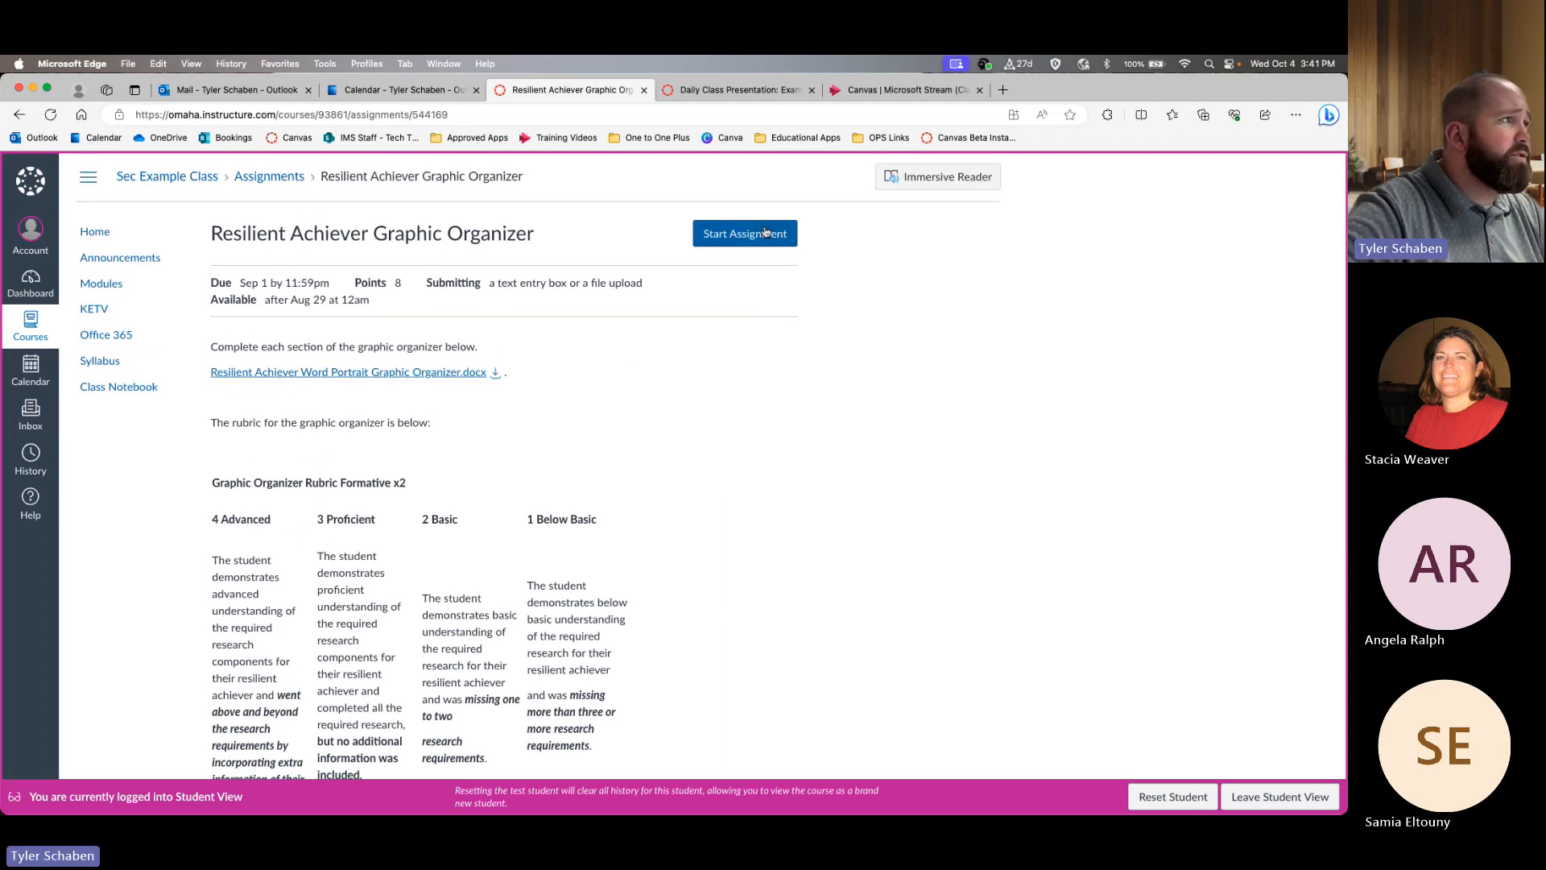
click(760, 235)
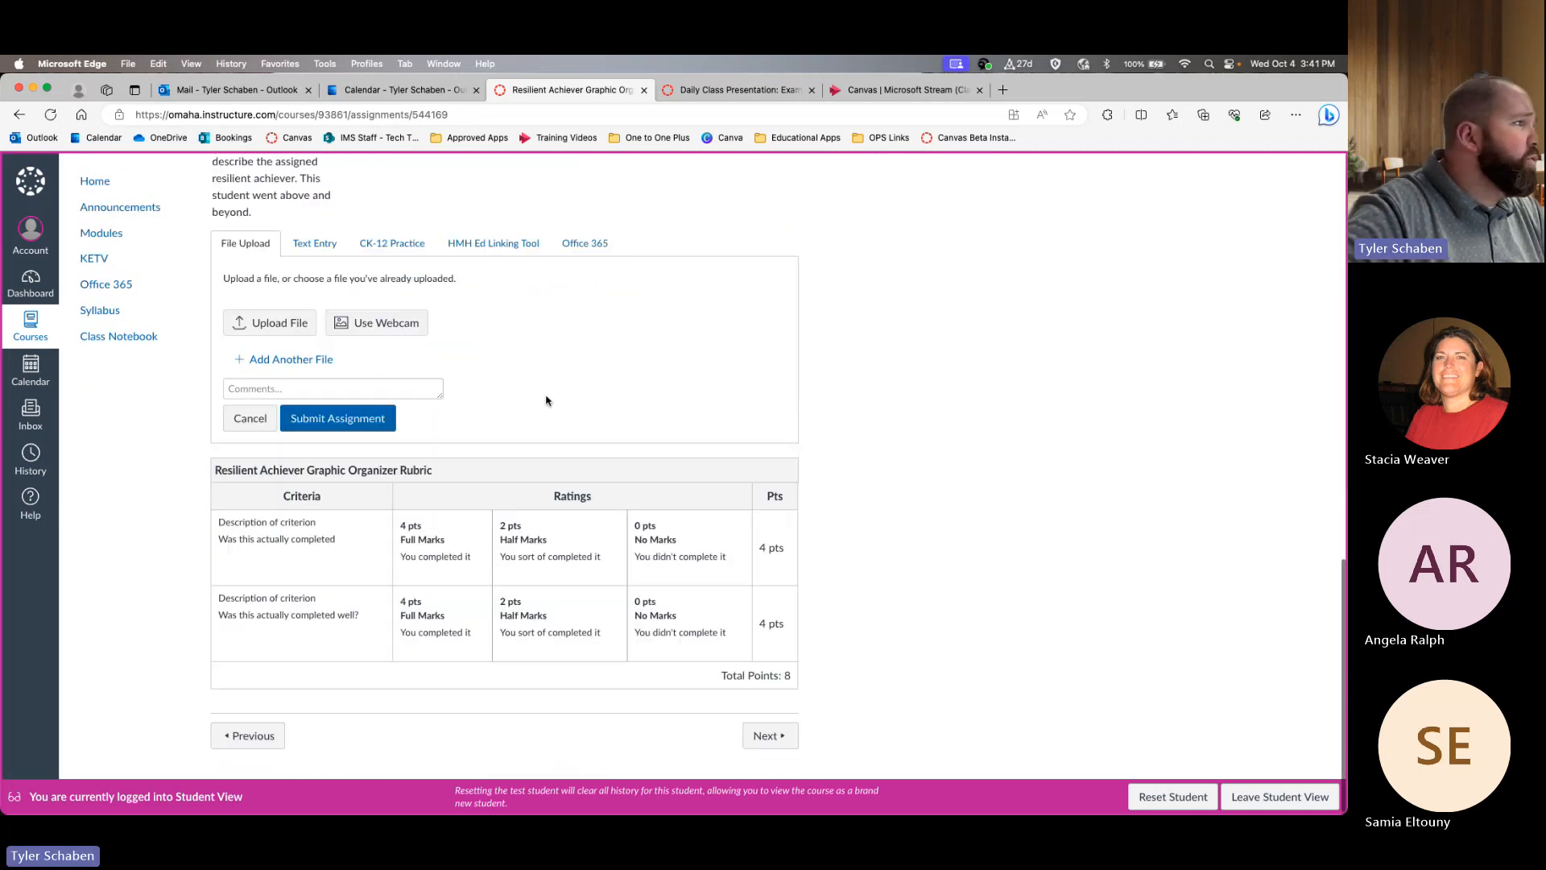
- Choose "OPS Business Card (Updated).png" from the Desktop as the file upload and submit the assignment
click(267, 325)
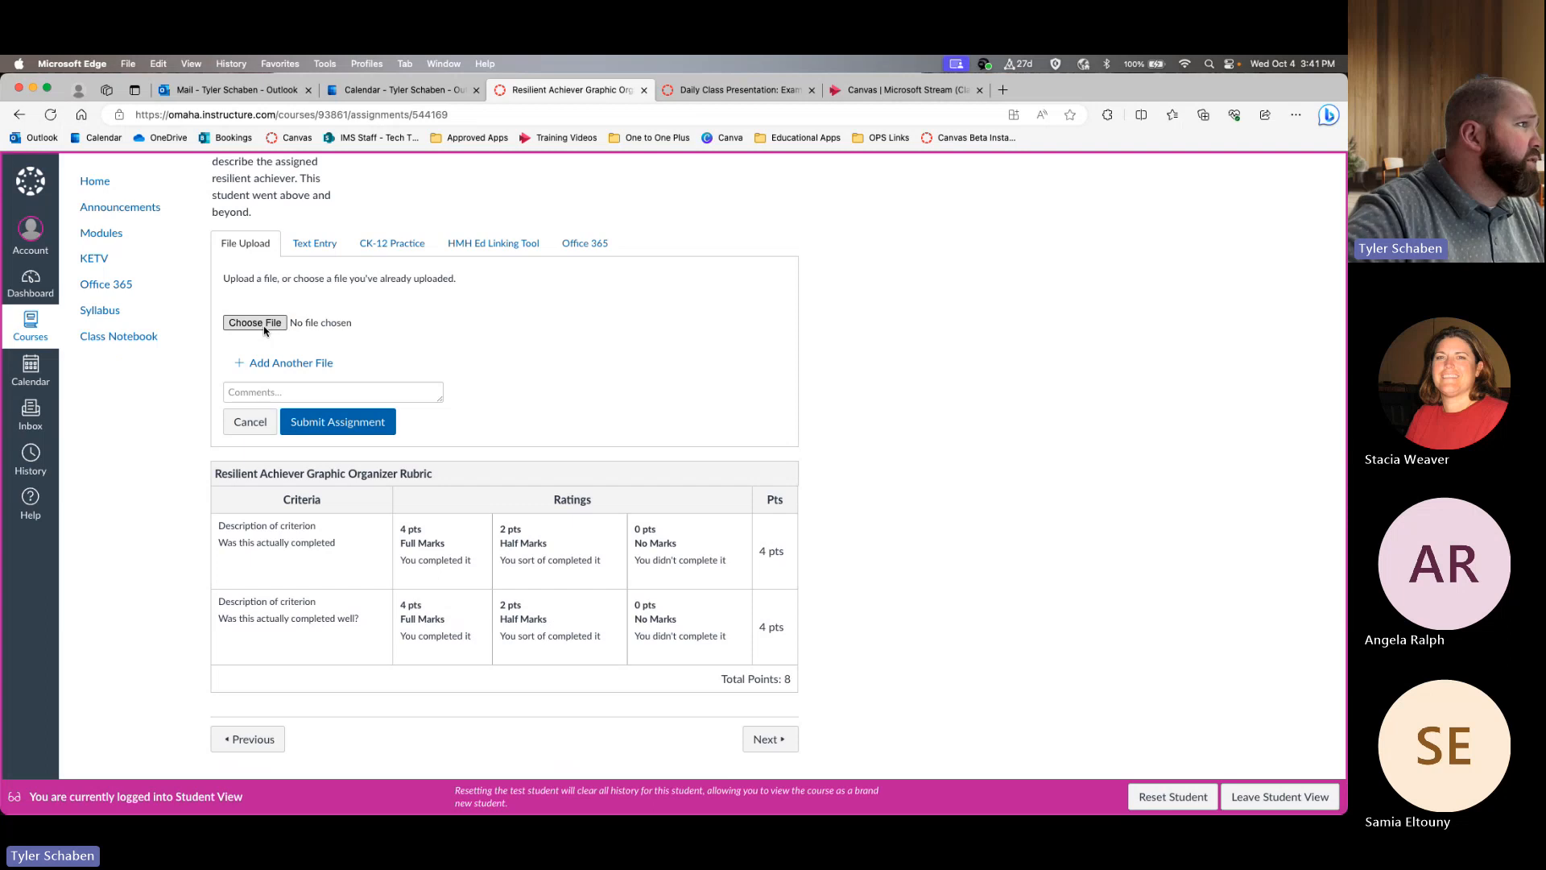
click(256, 323)
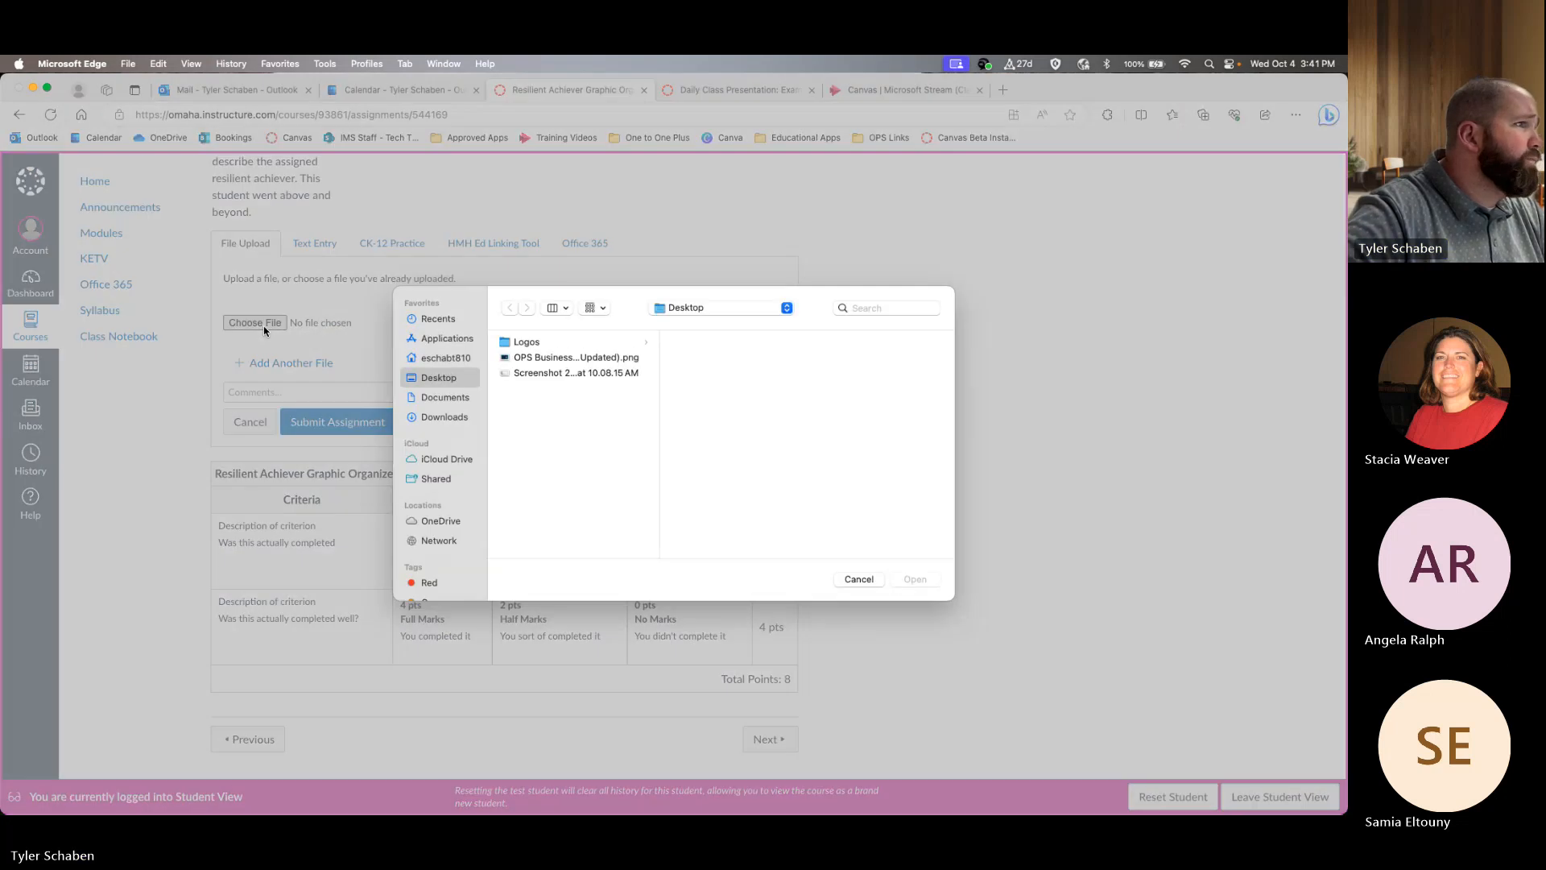
click(545, 373)
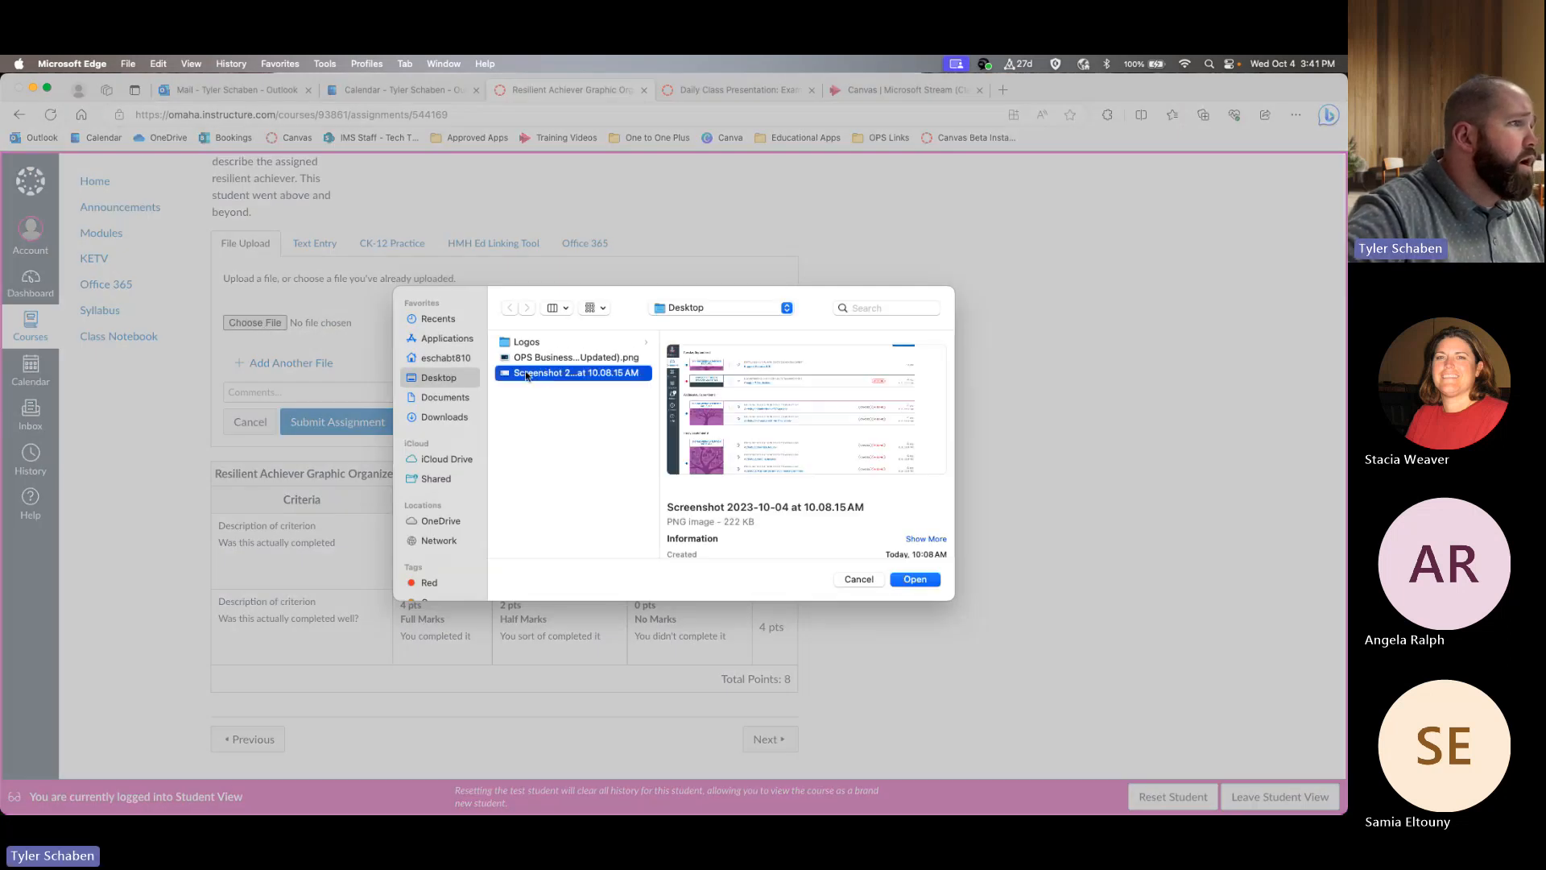
click(553, 358)
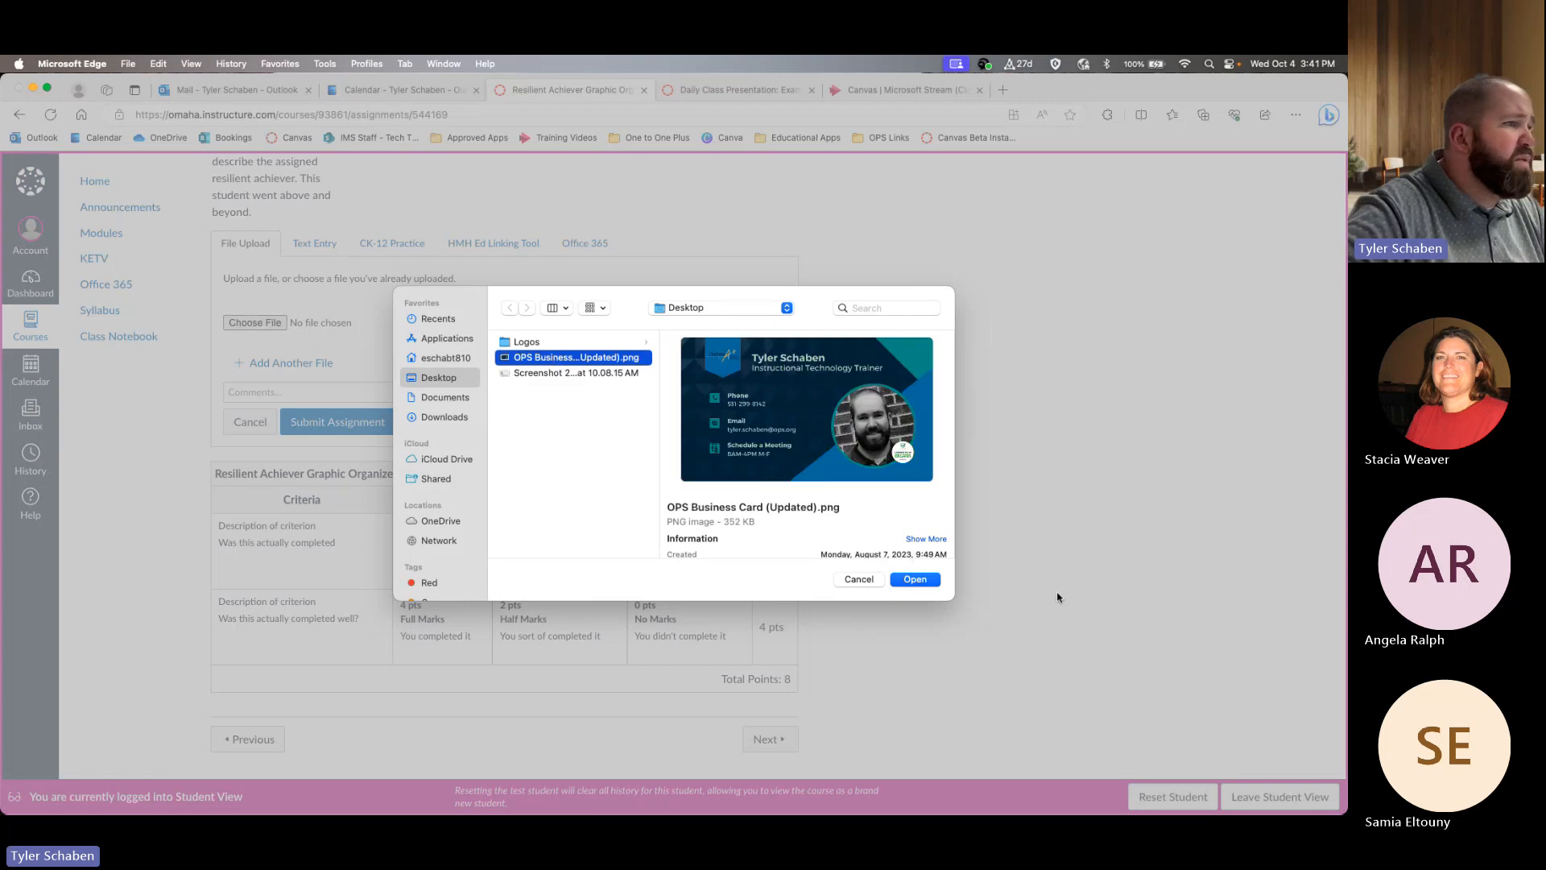
click(914, 581)
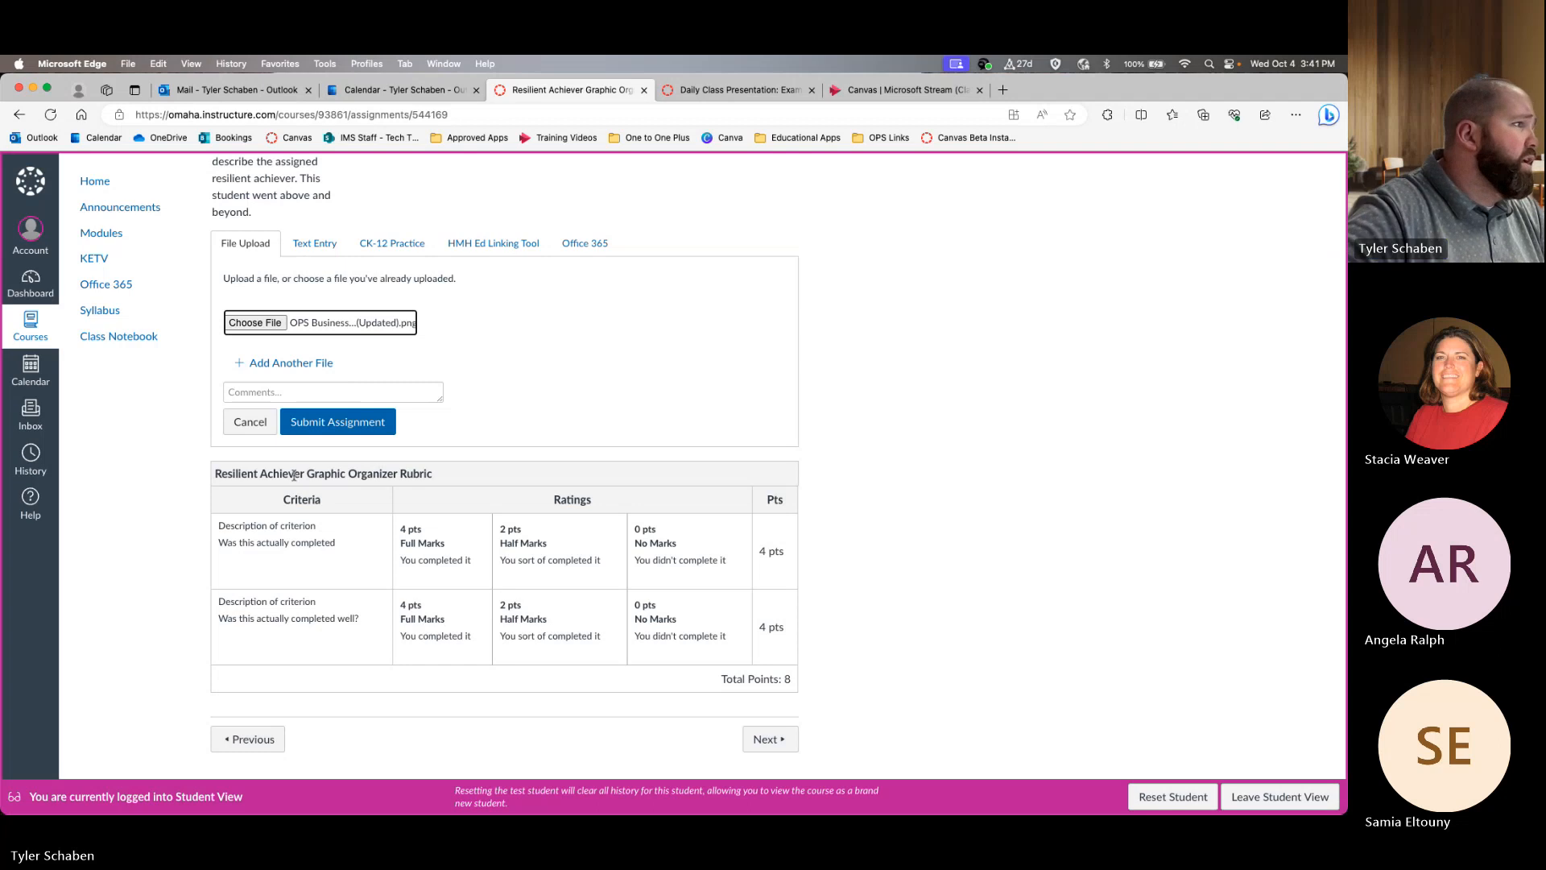
click(345, 428)
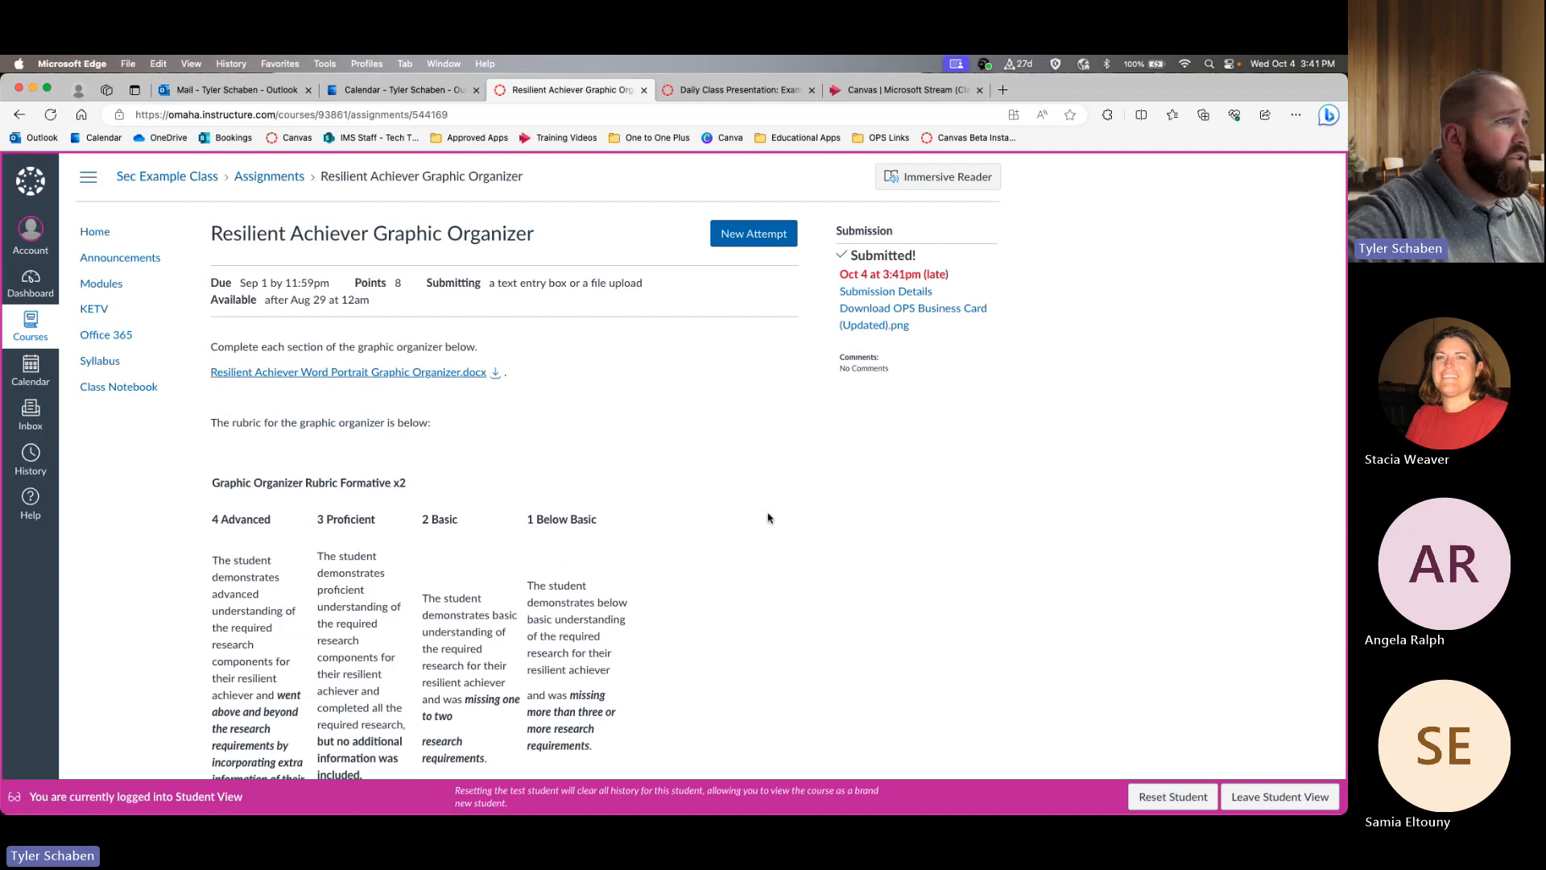
- Leave Student View and open the assignment's submission in SpeedGrader
scroll(642, 515, down, 10)
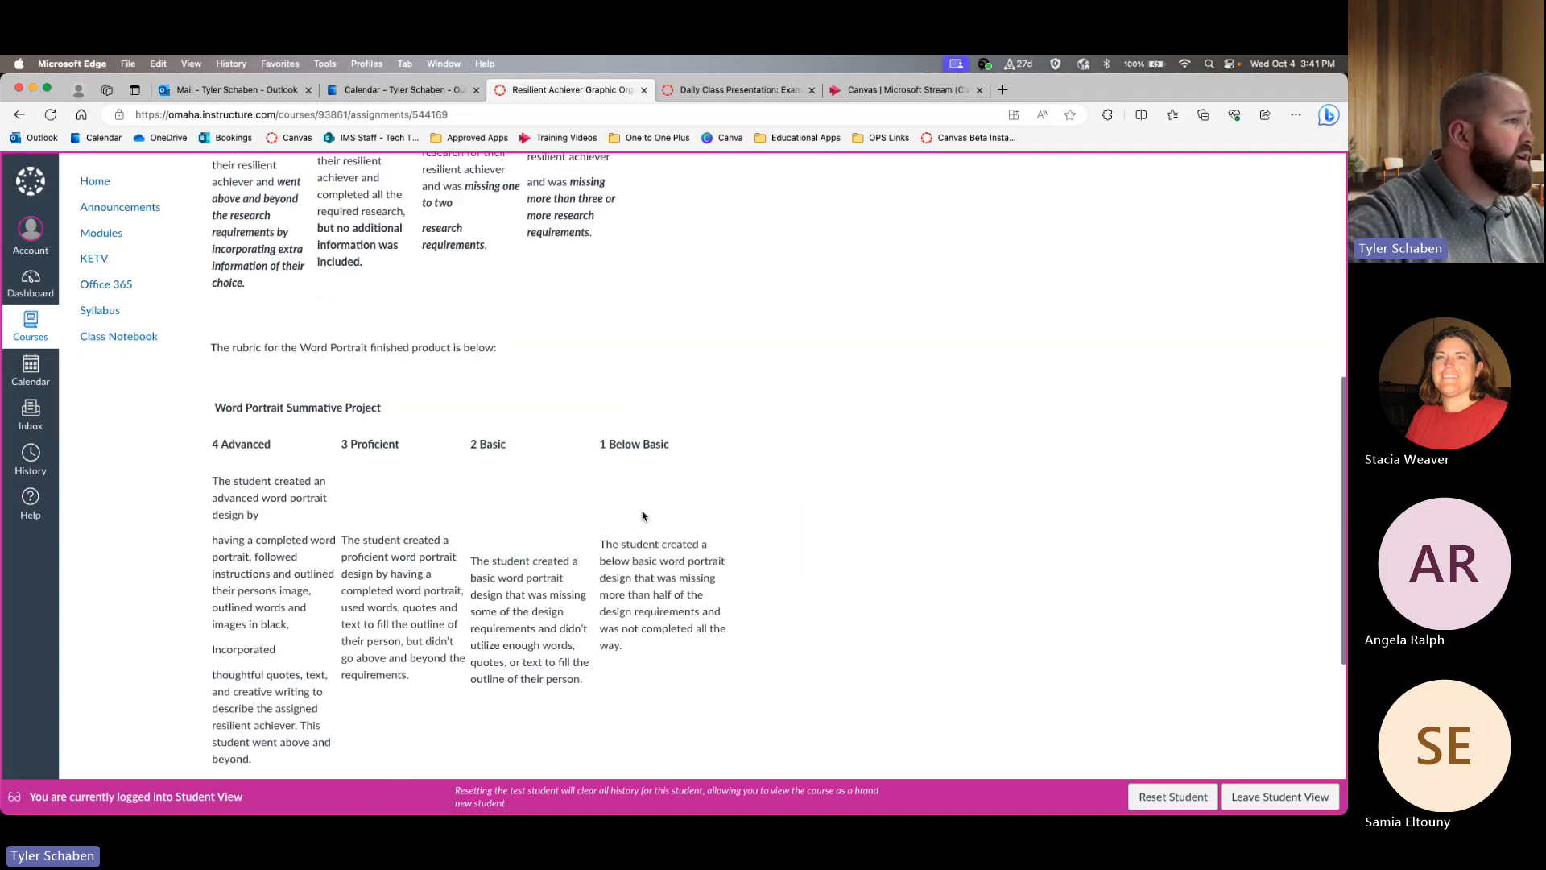
scroll(642, 515, up, 10)
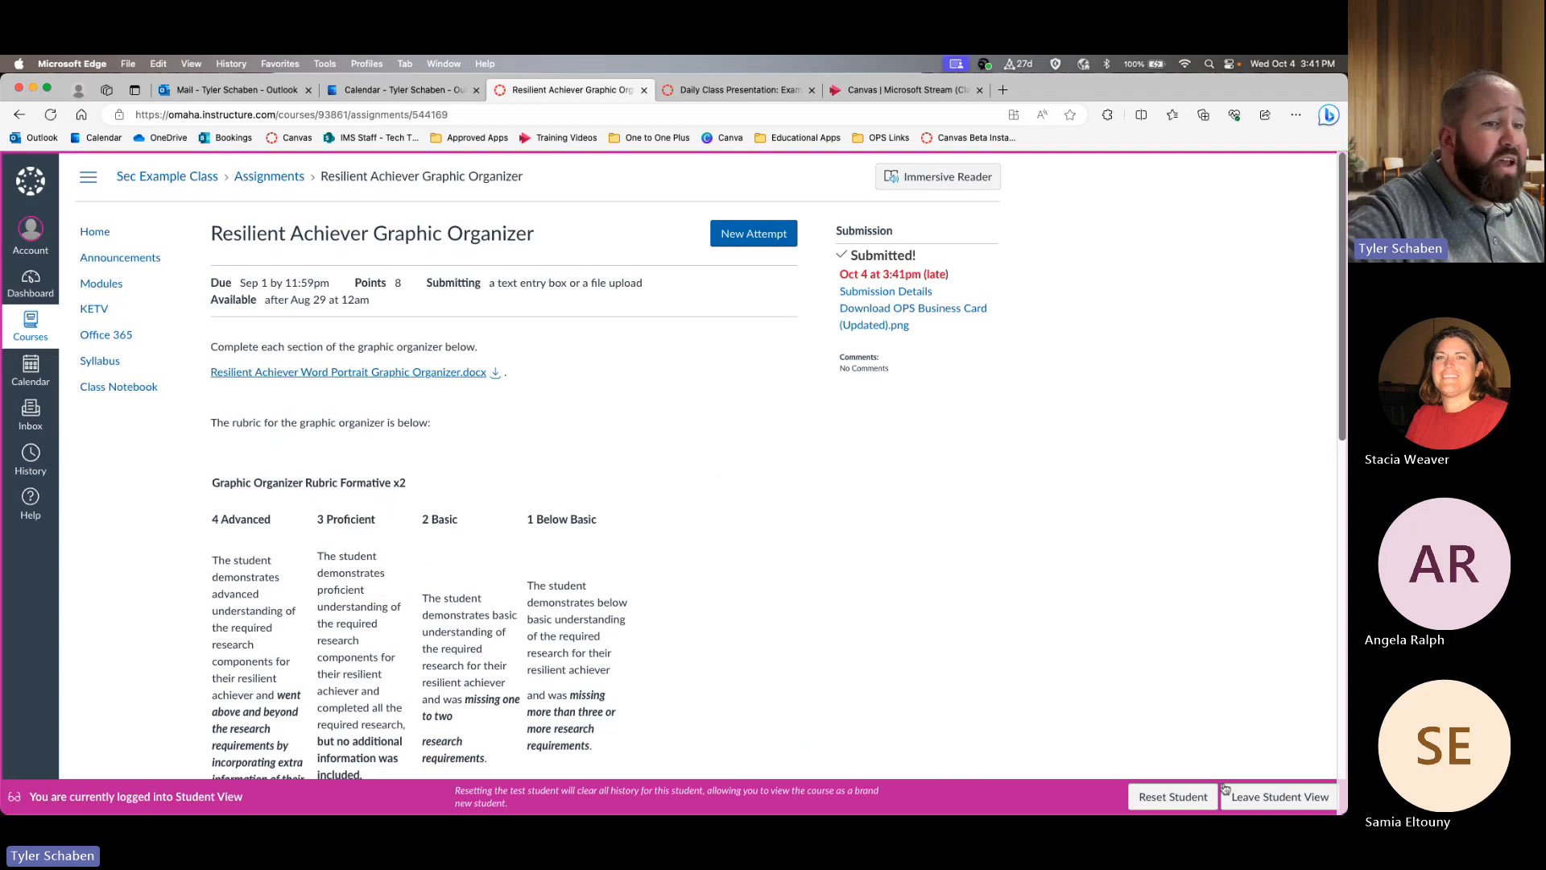
click(1235, 796)
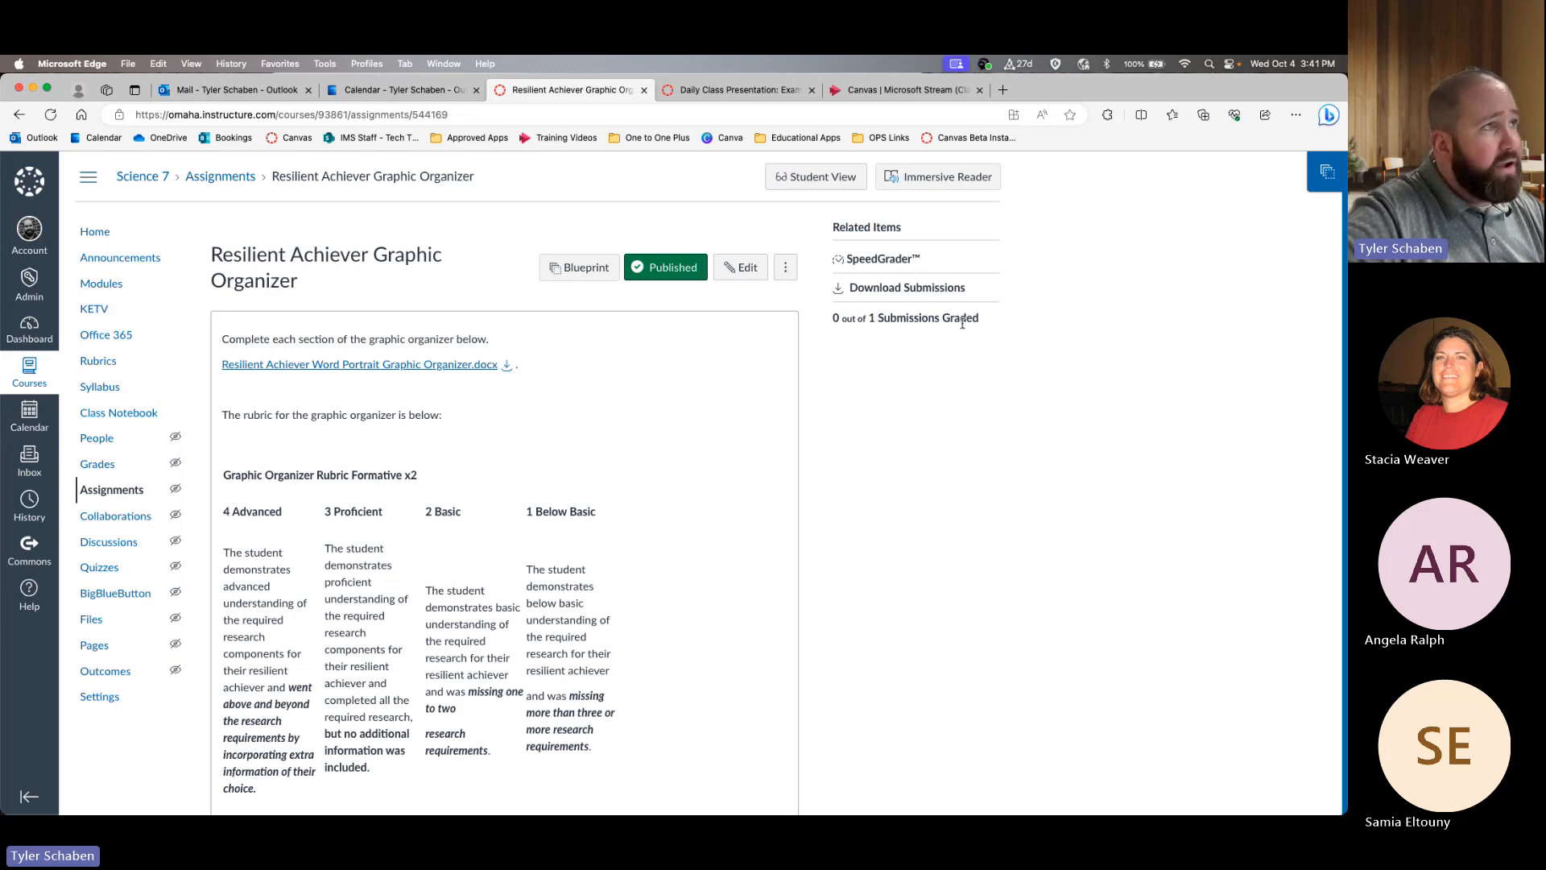
click(884, 259)
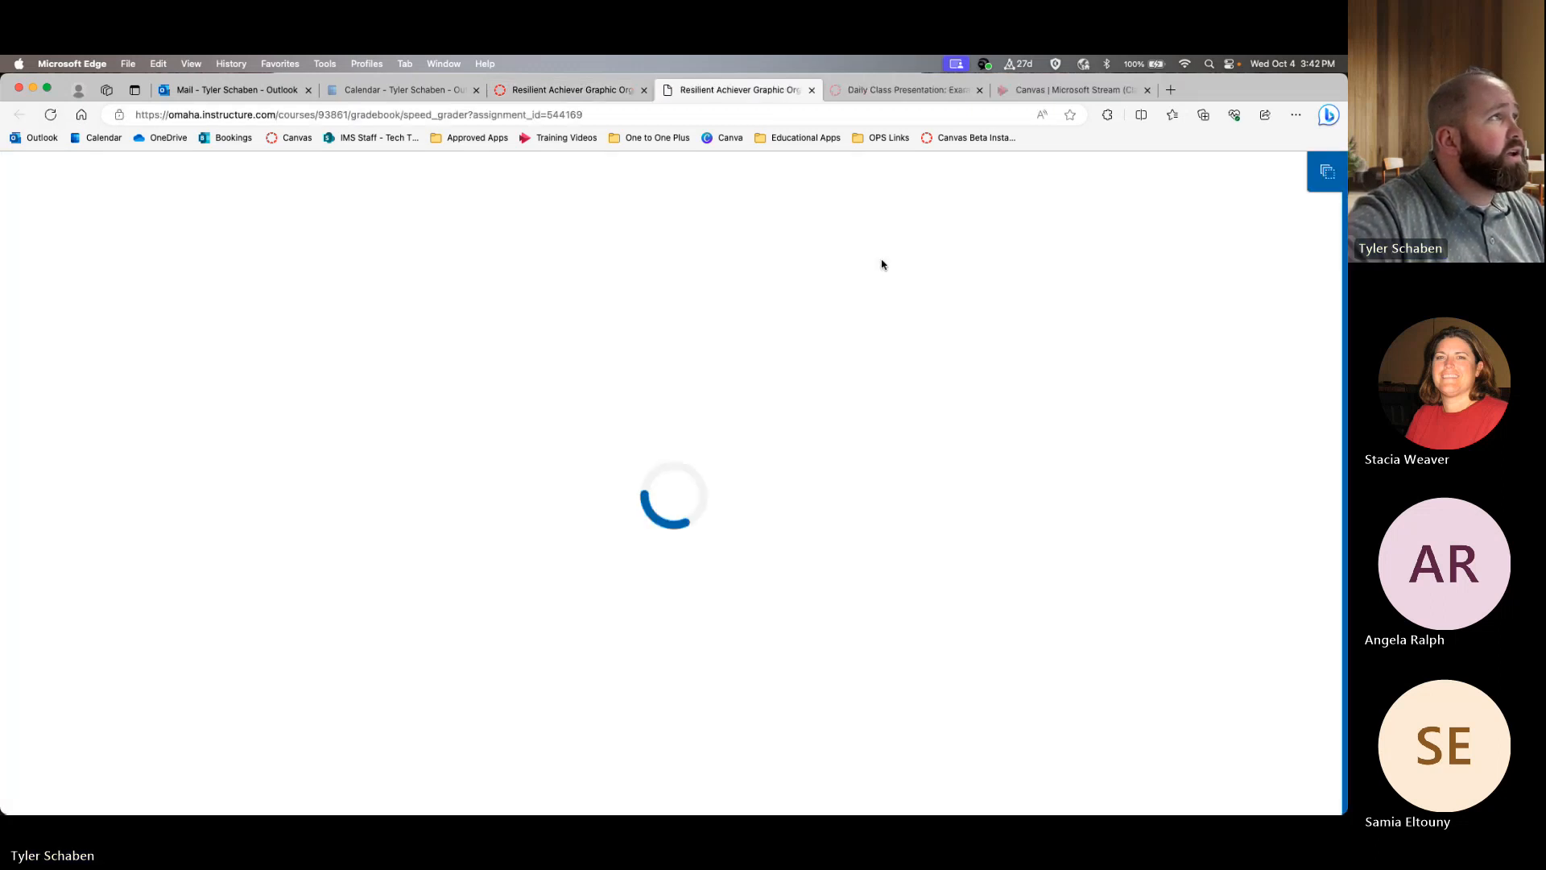
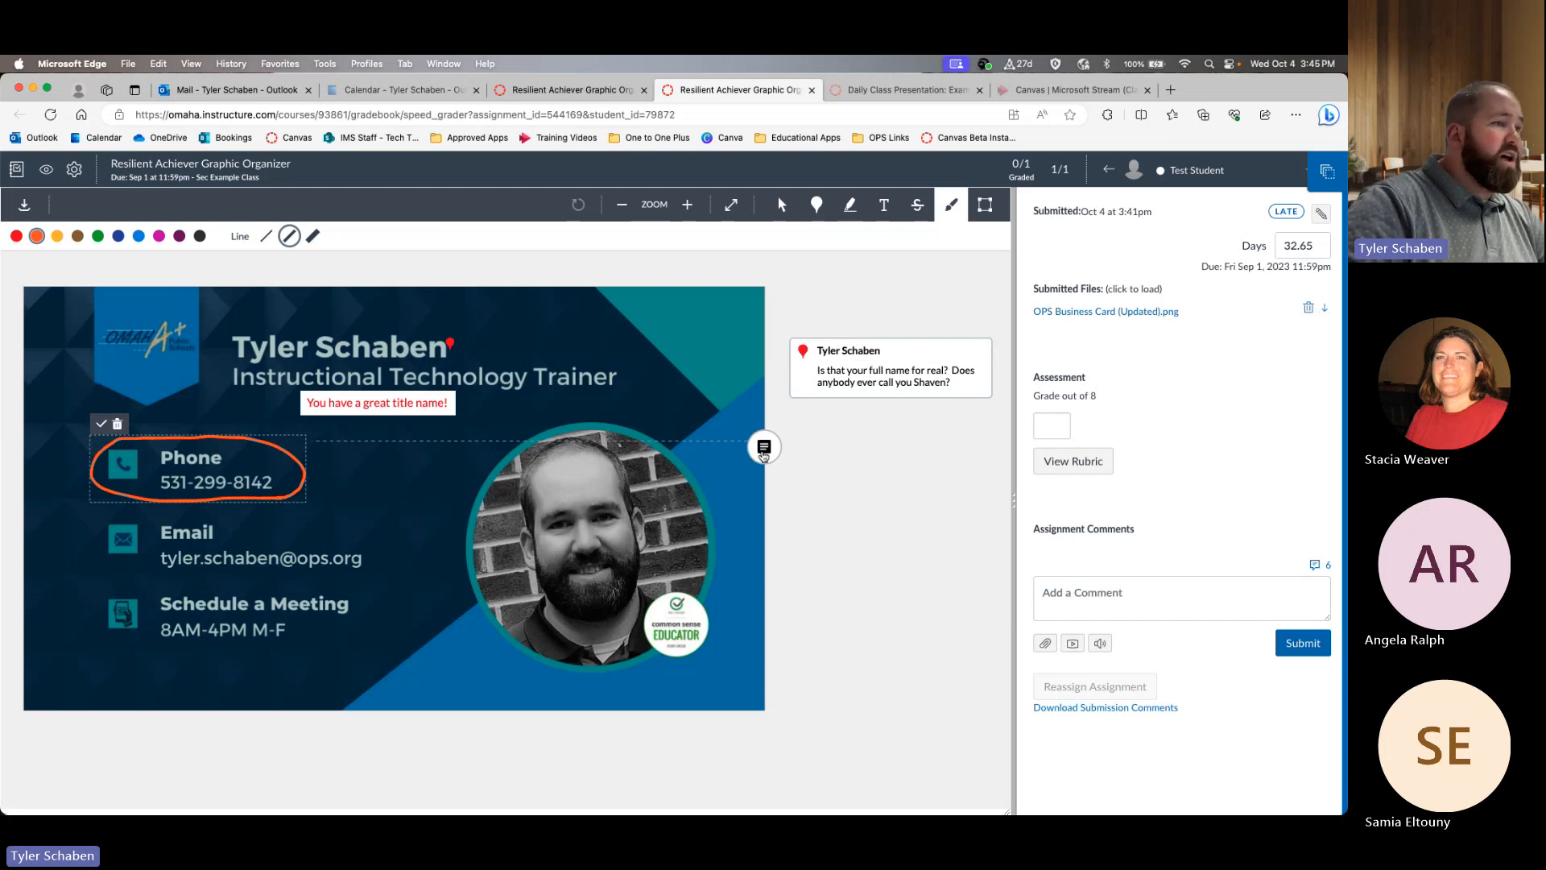
- Attach the comment "Great phone number. Why don't you ever answer it?" to the orange circle around the phone details
click(763, 450)
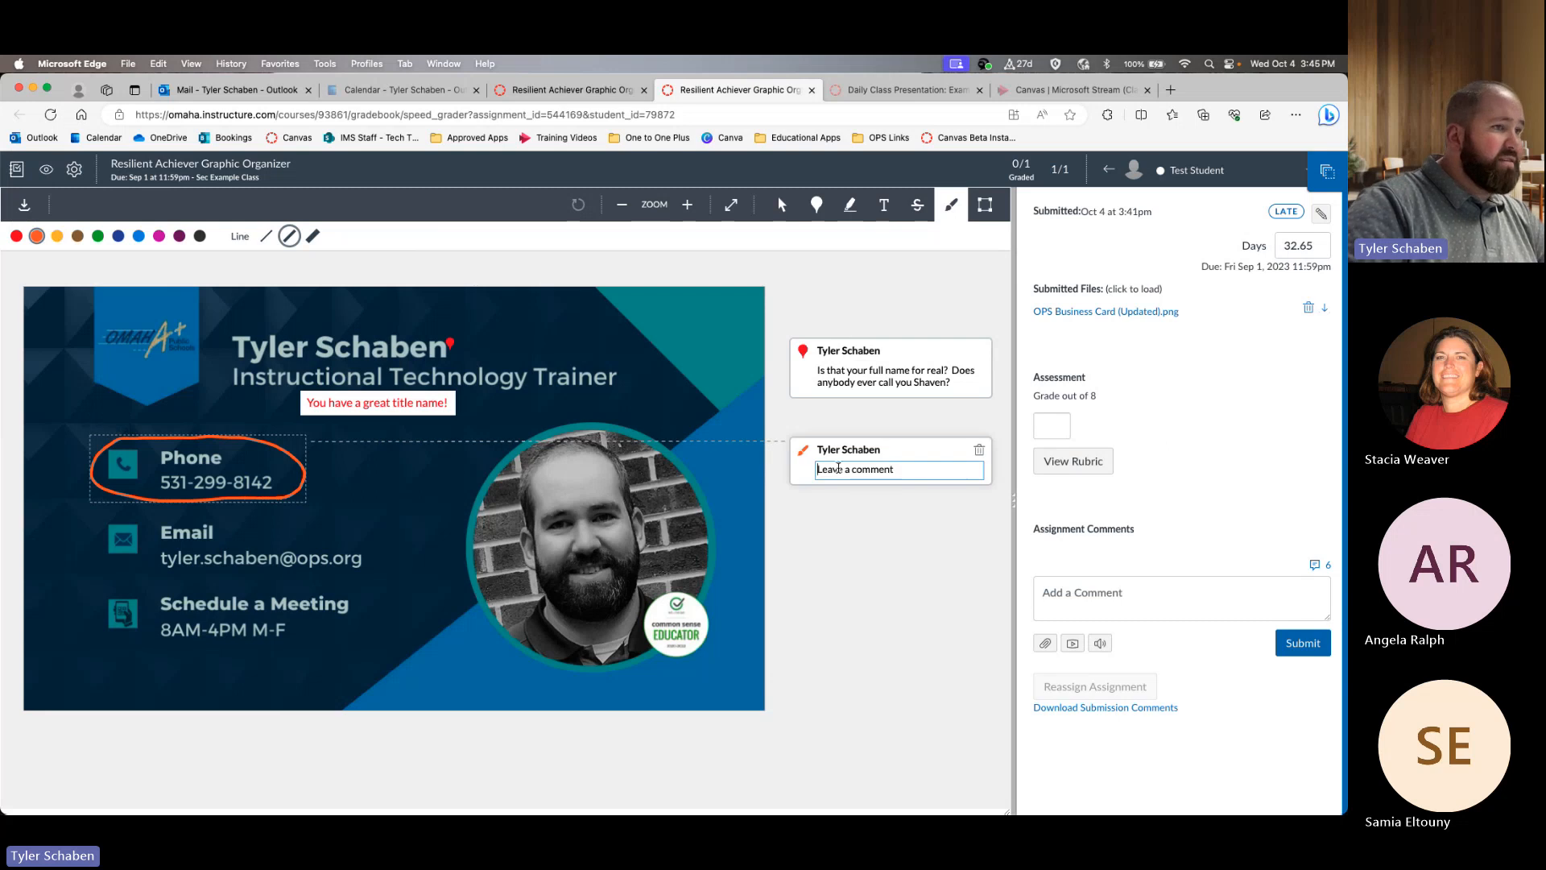
text(Great phone numb)
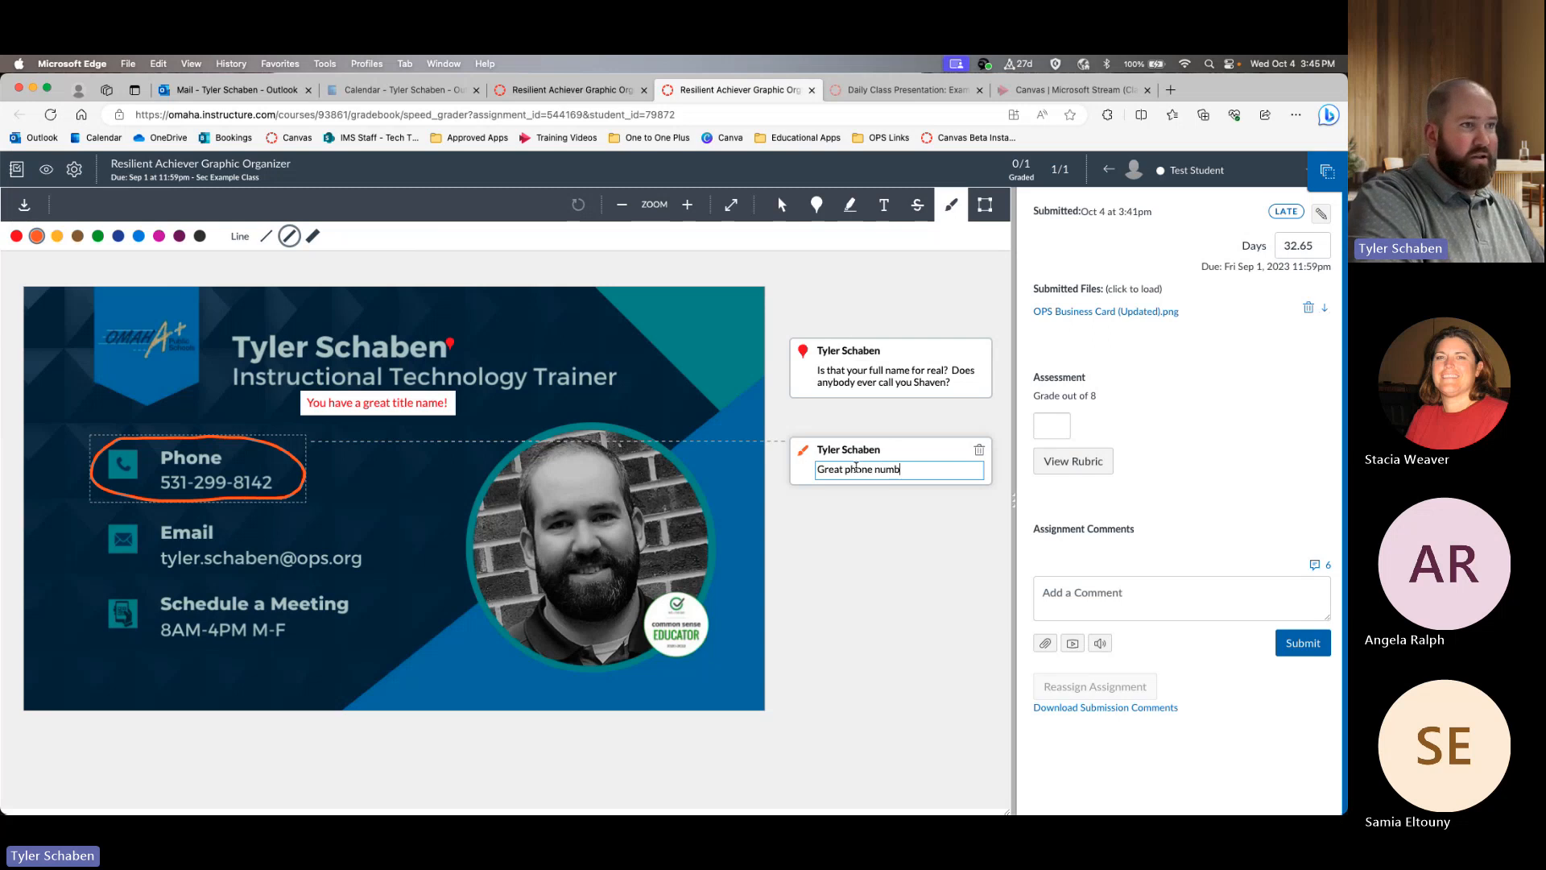
text(er)
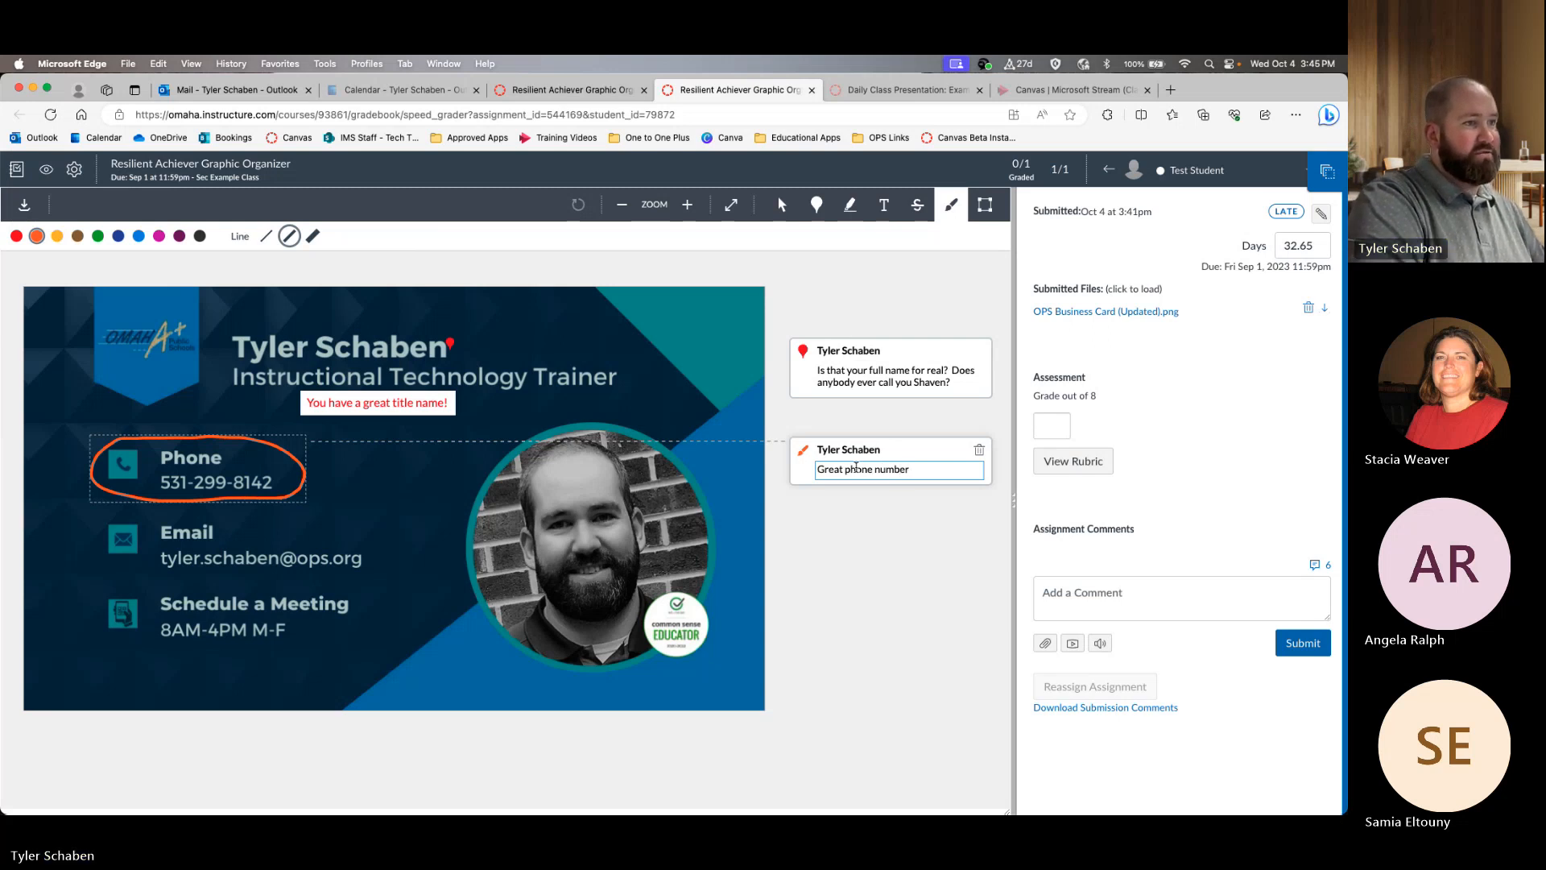
text(. Why don't)
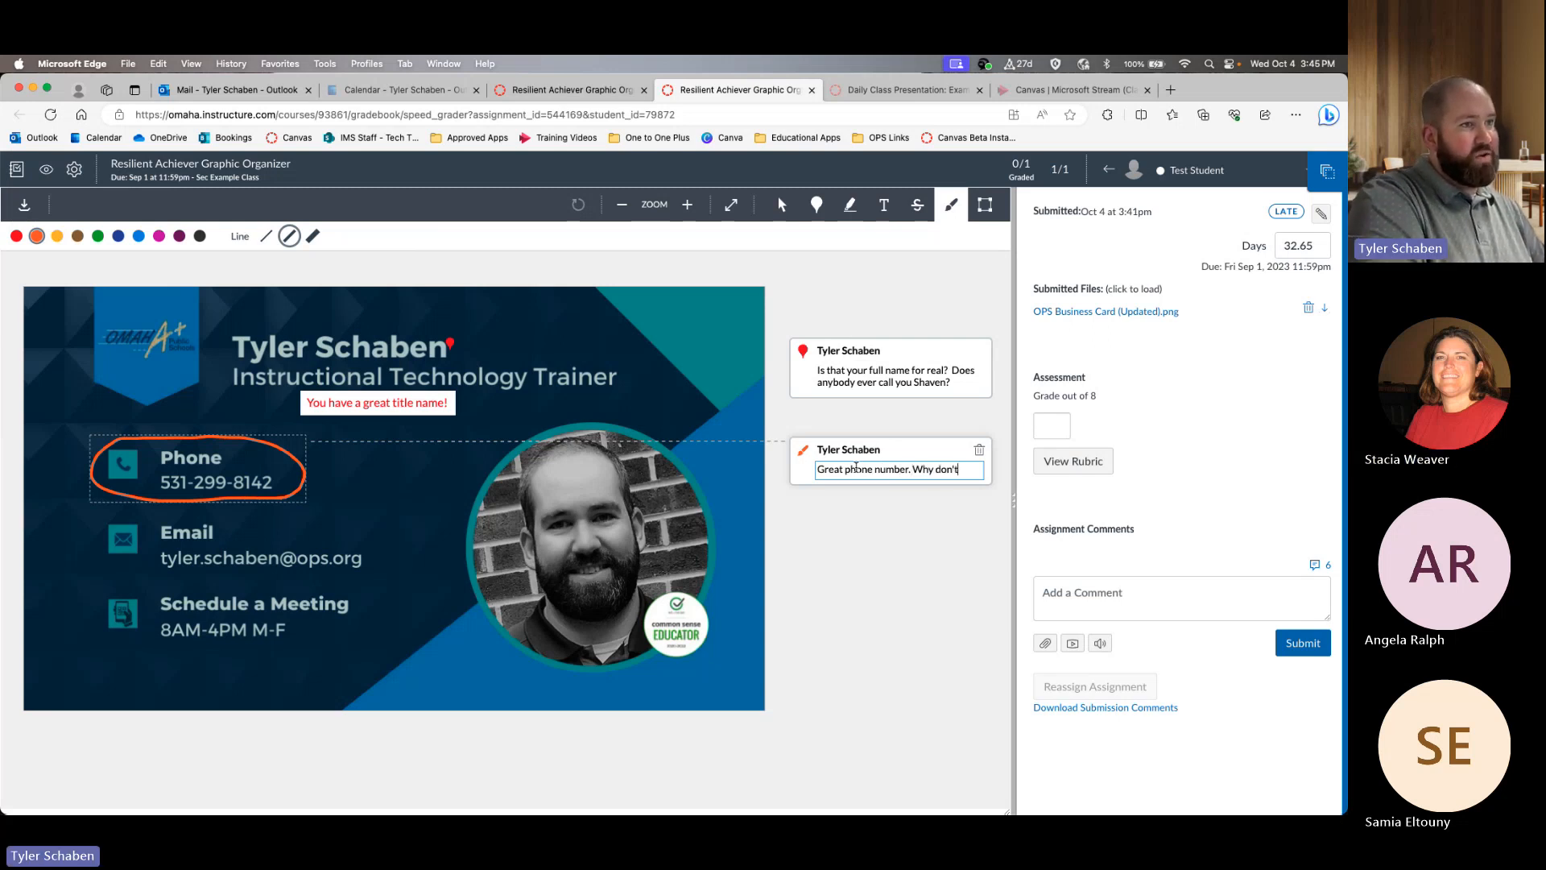
text( you ever answer it?)
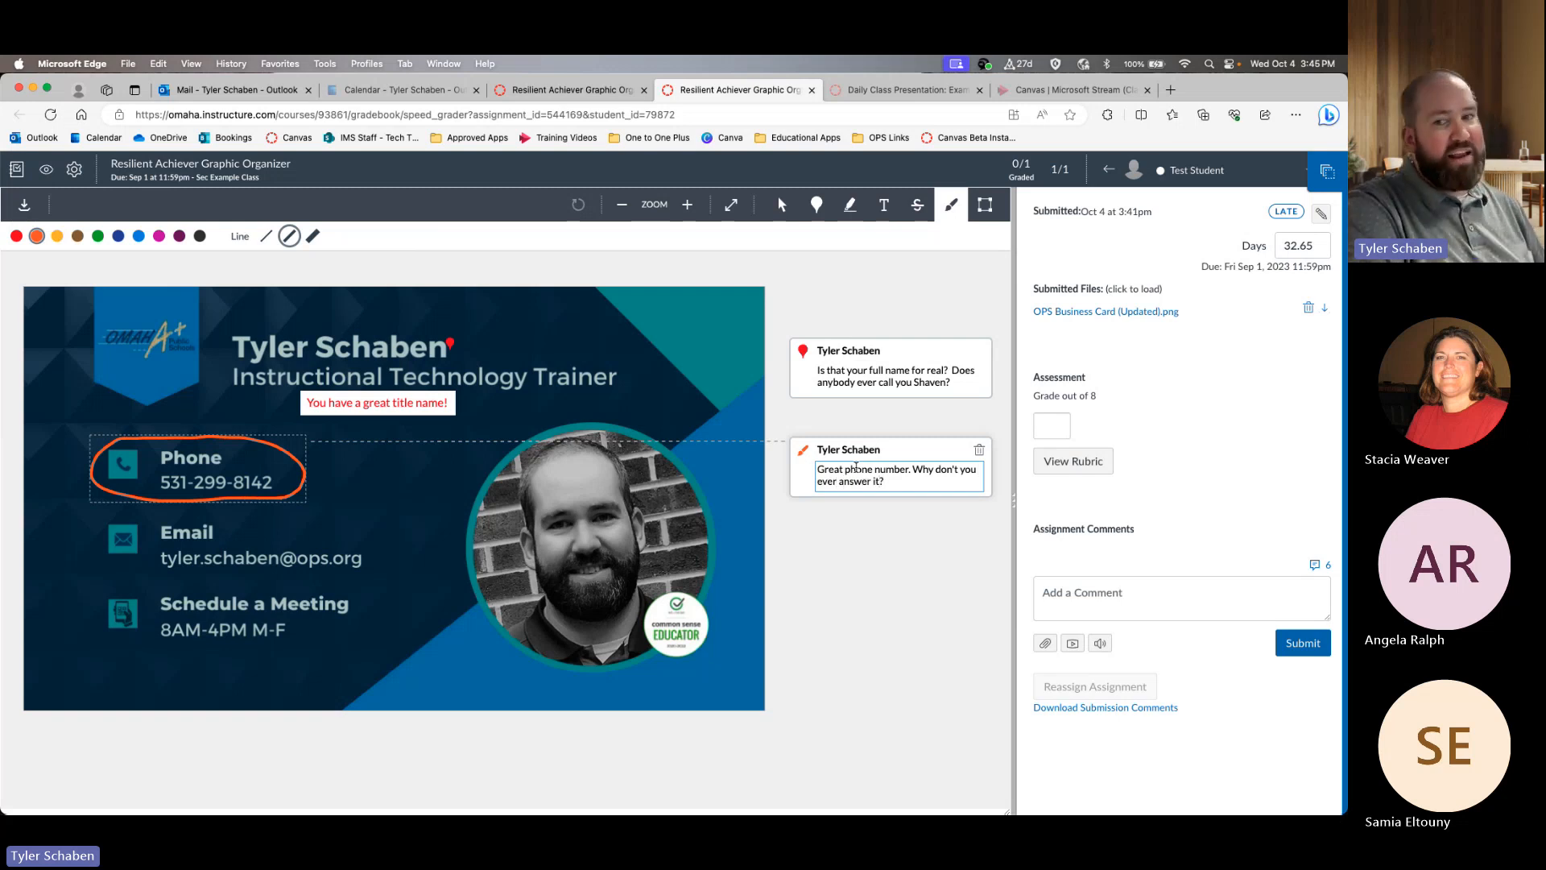
key(Return)
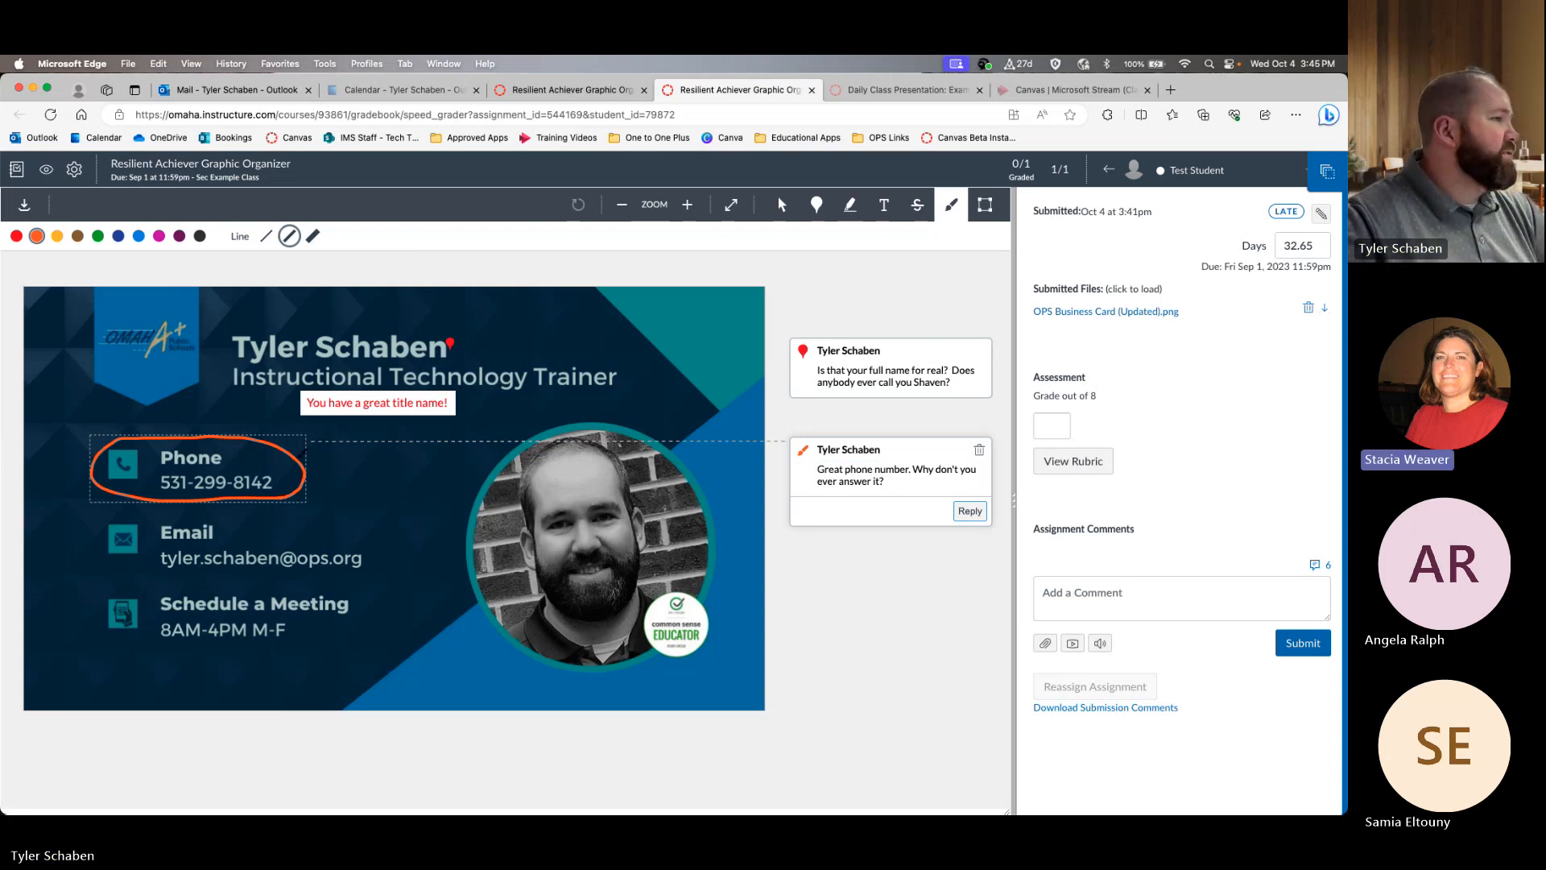
click(807, 580)
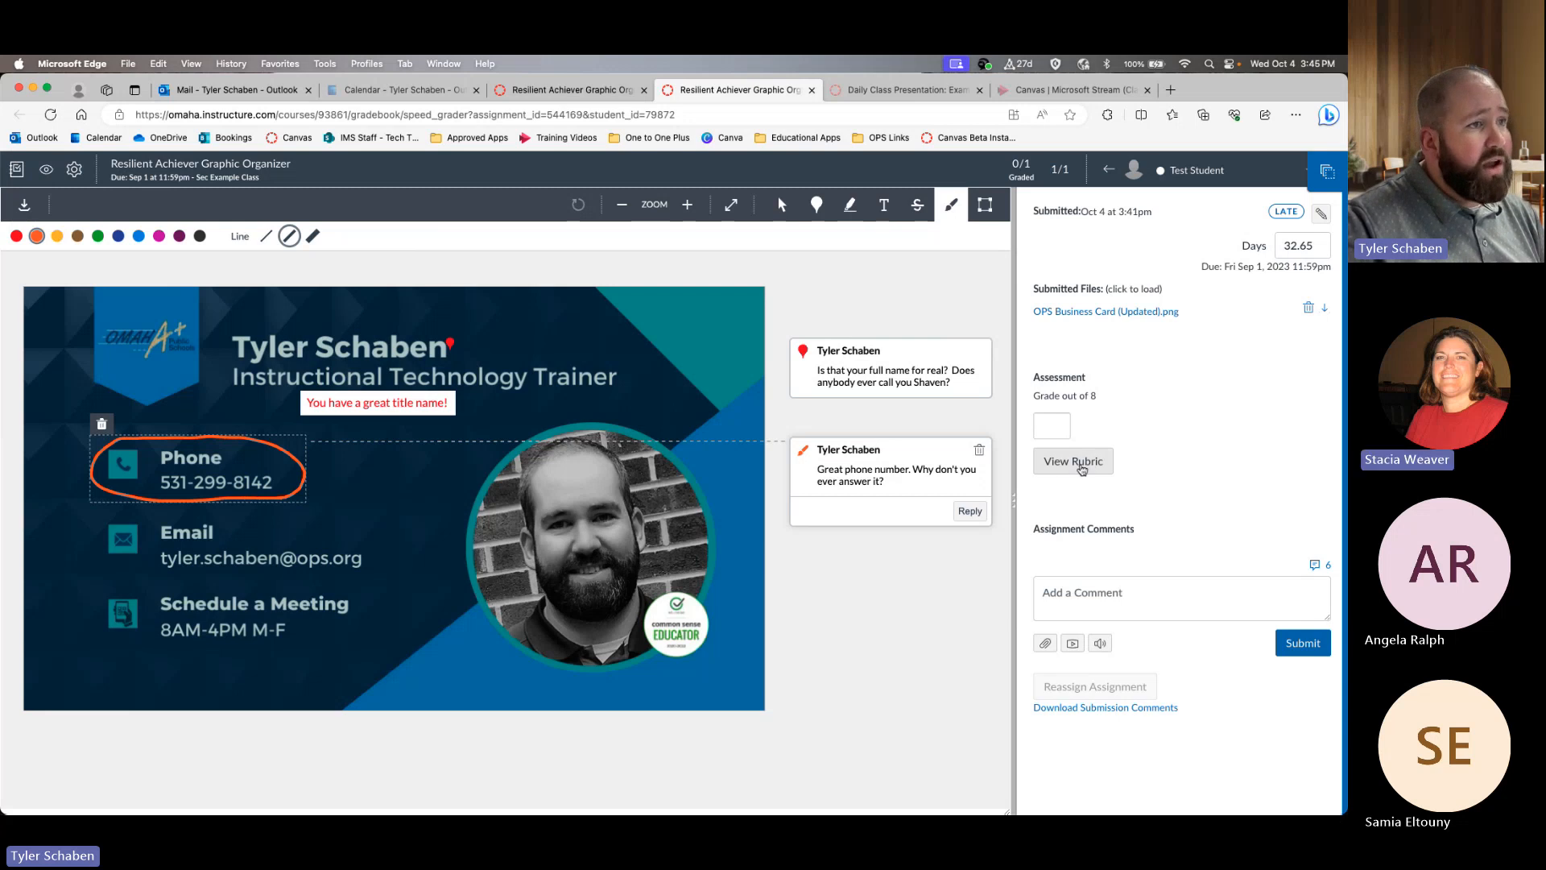
- Open the Resilient Achiever Graphic Organizer Rubric for grading and examine the ratings and points of both criteria
click(1081, 468)
scroll(1228, 527, right, 3)
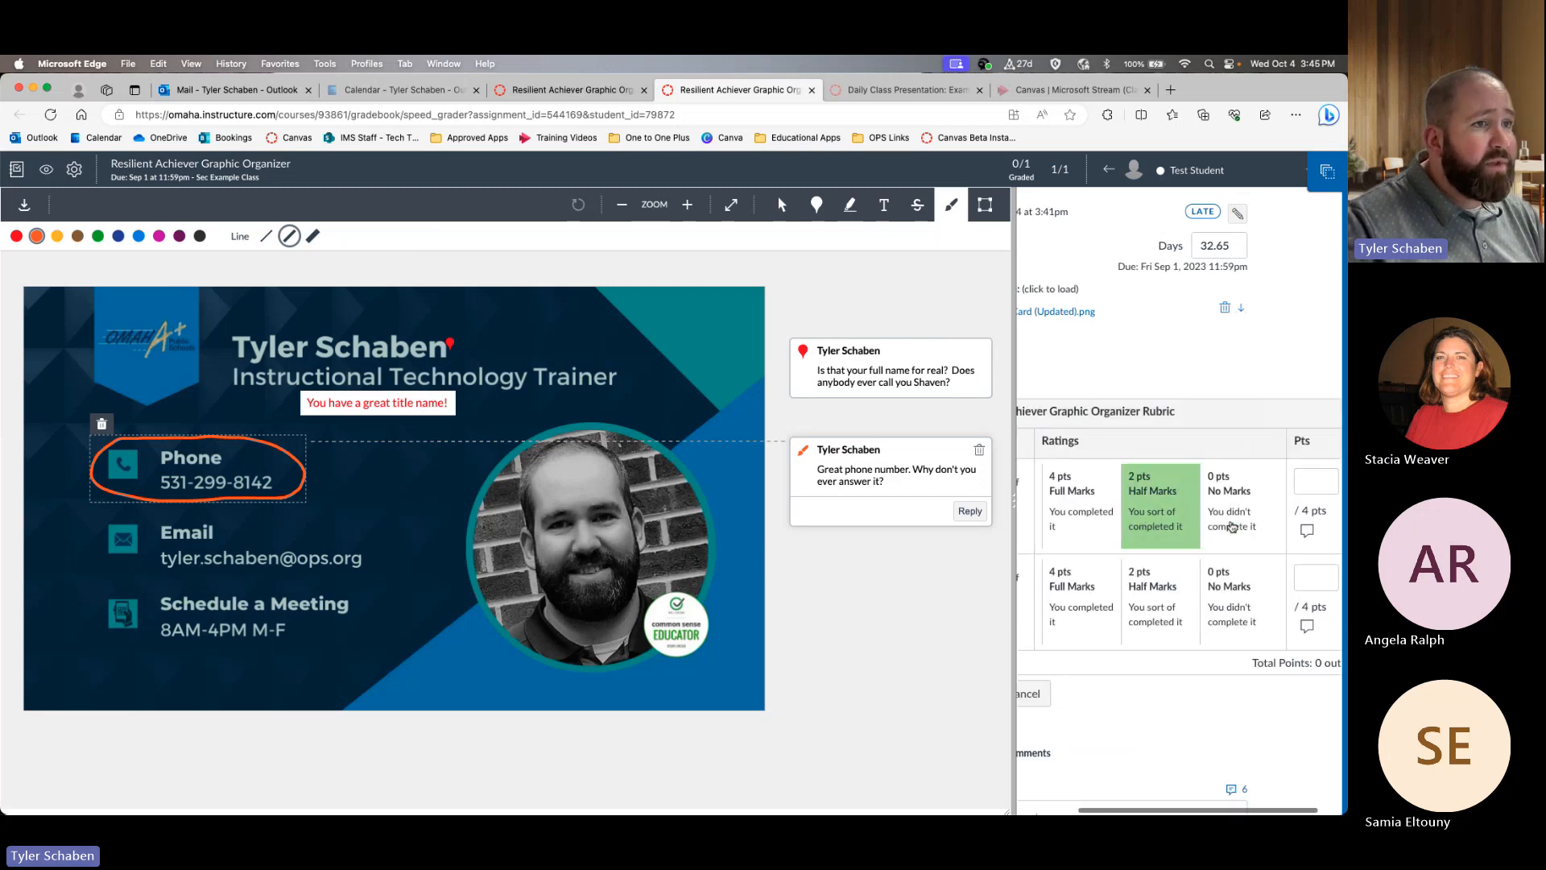
scroll(1229, 526, left, 2)
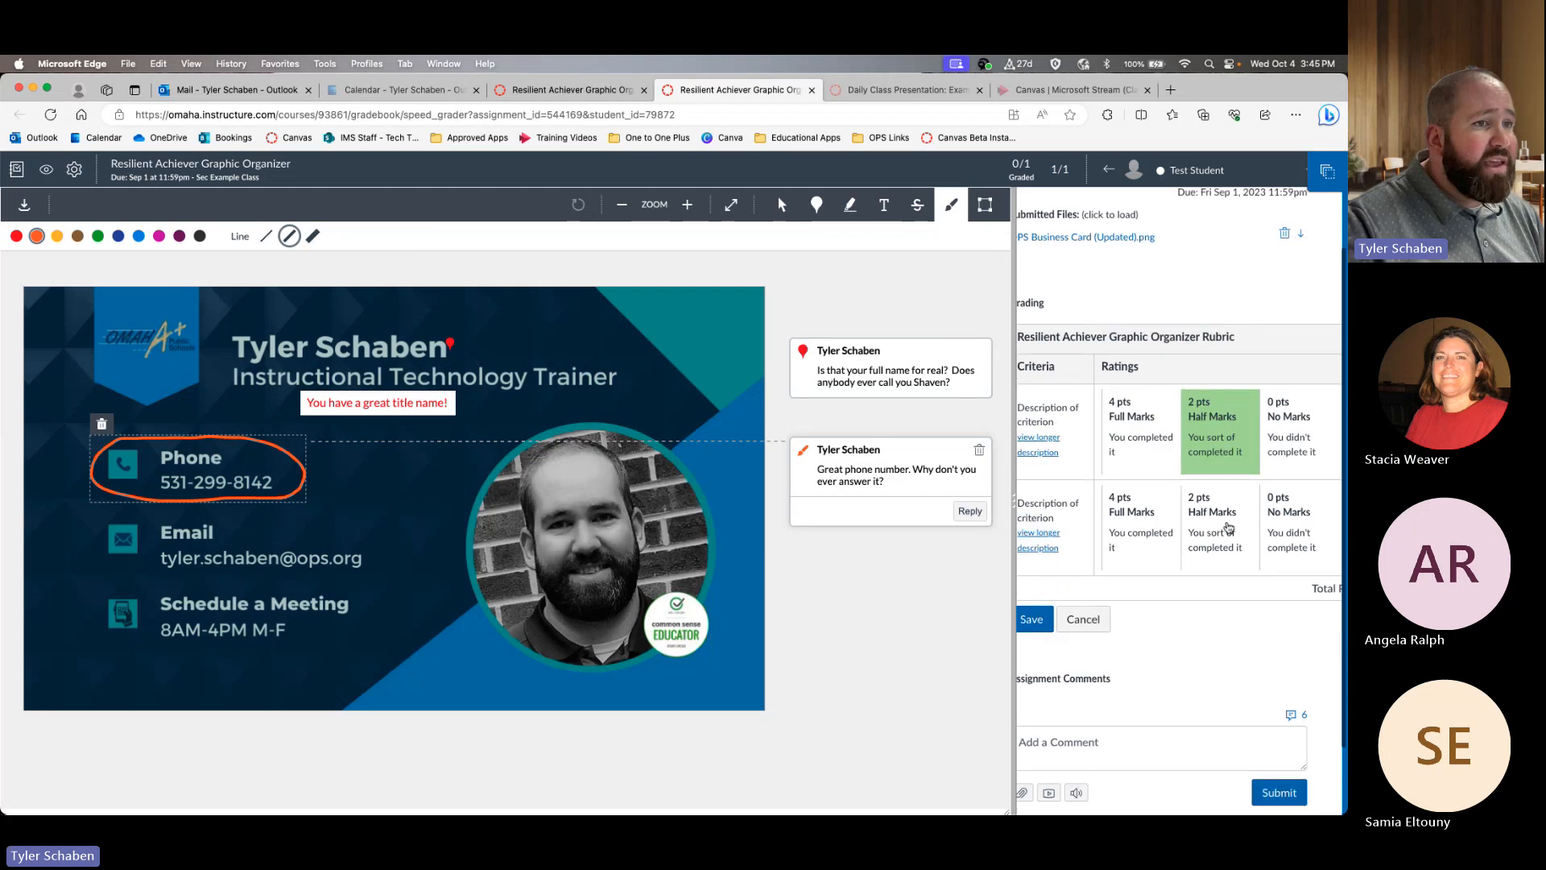
scroll(1229, 527, right, 2)
scroll(1229, 527, left, 3)
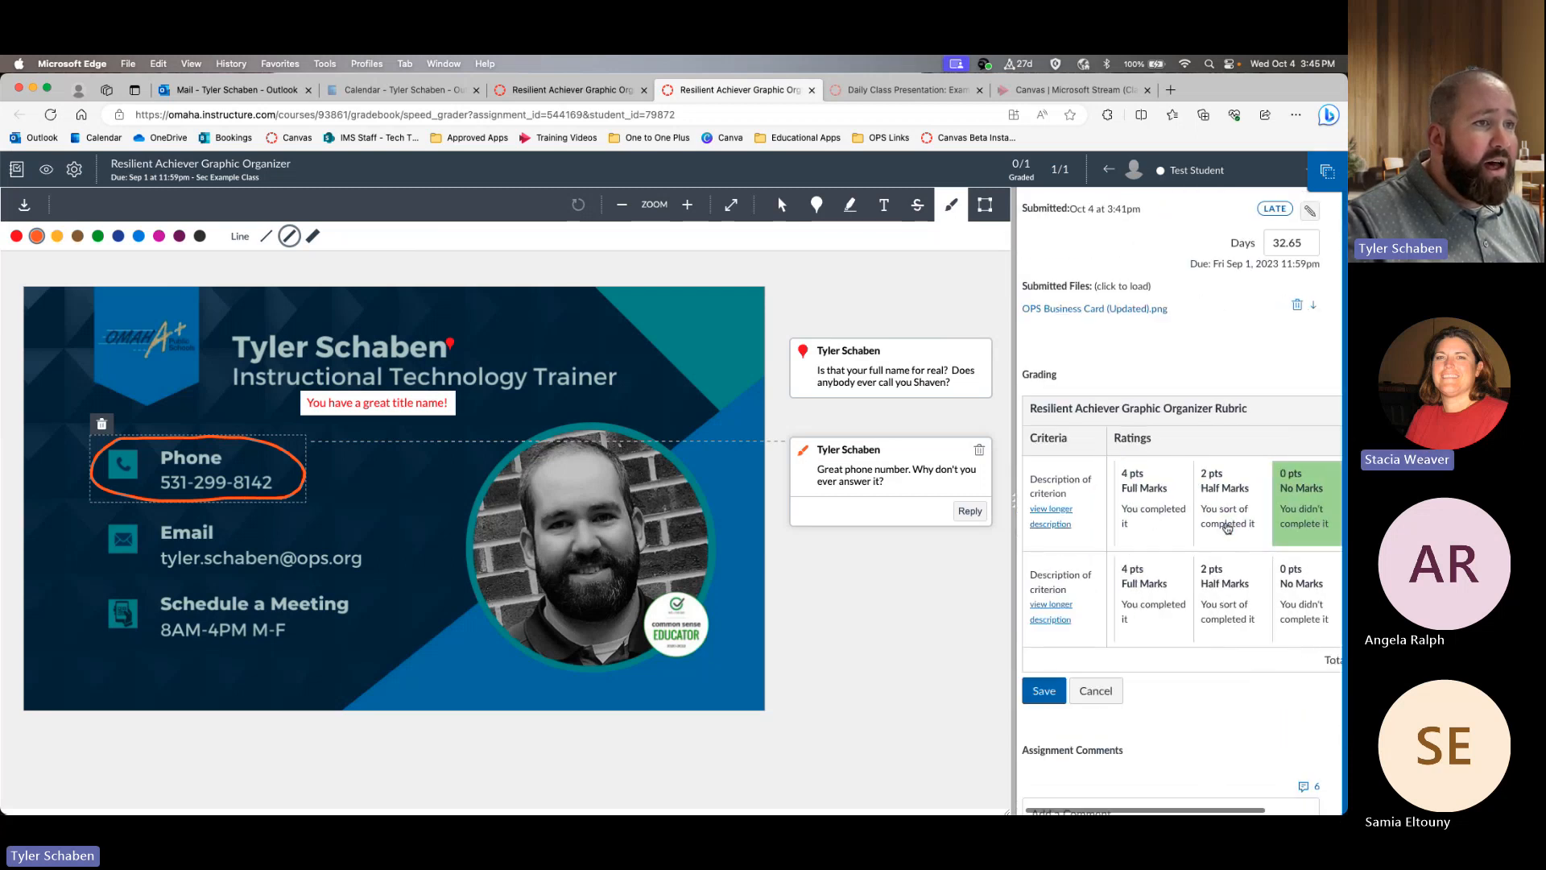
scroll(1228, 528, right, 3)
scroll(1224, 532, left, 3)
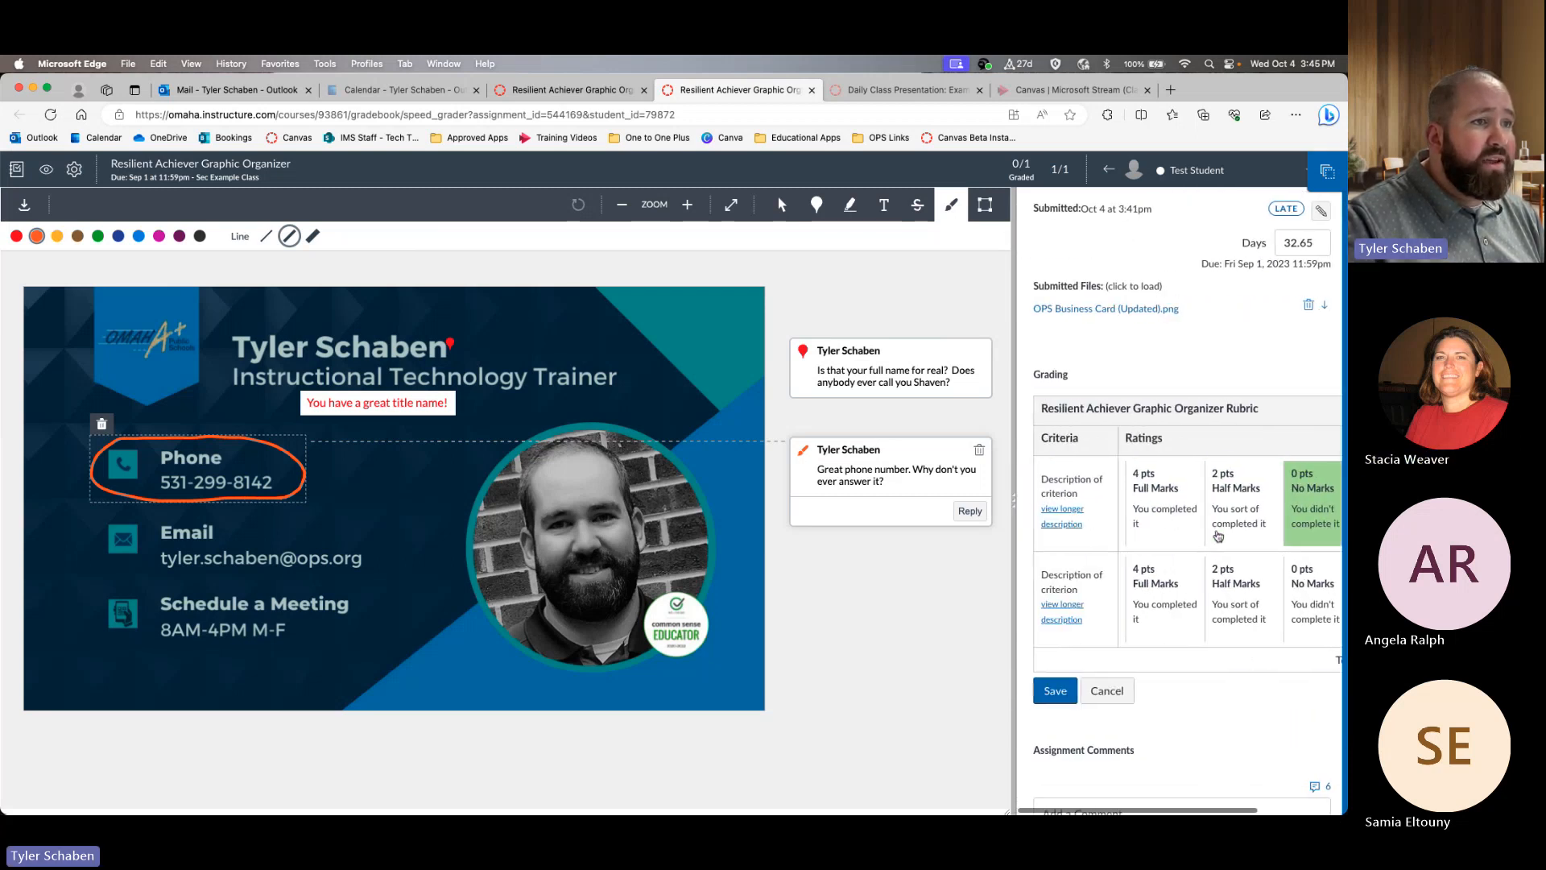
scroll(1218, 536, right, 3)
scroll(1218, 536, down, 1)
scroll(1219, 536, left, 3)
scroll(1218, 535, right, 3)
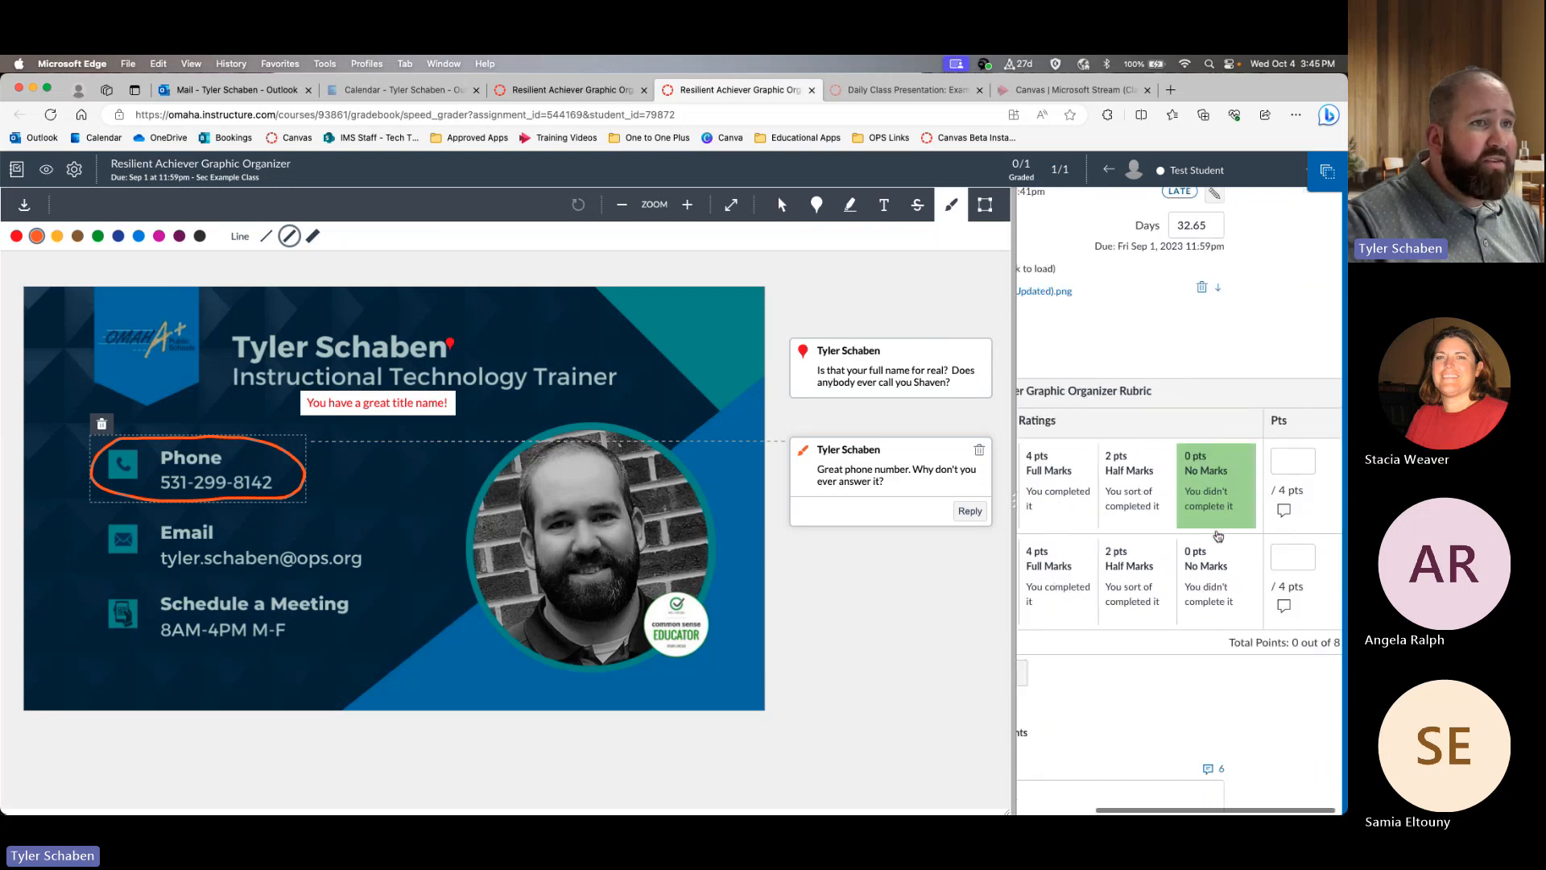
scroll(1218, 536, left, 3)
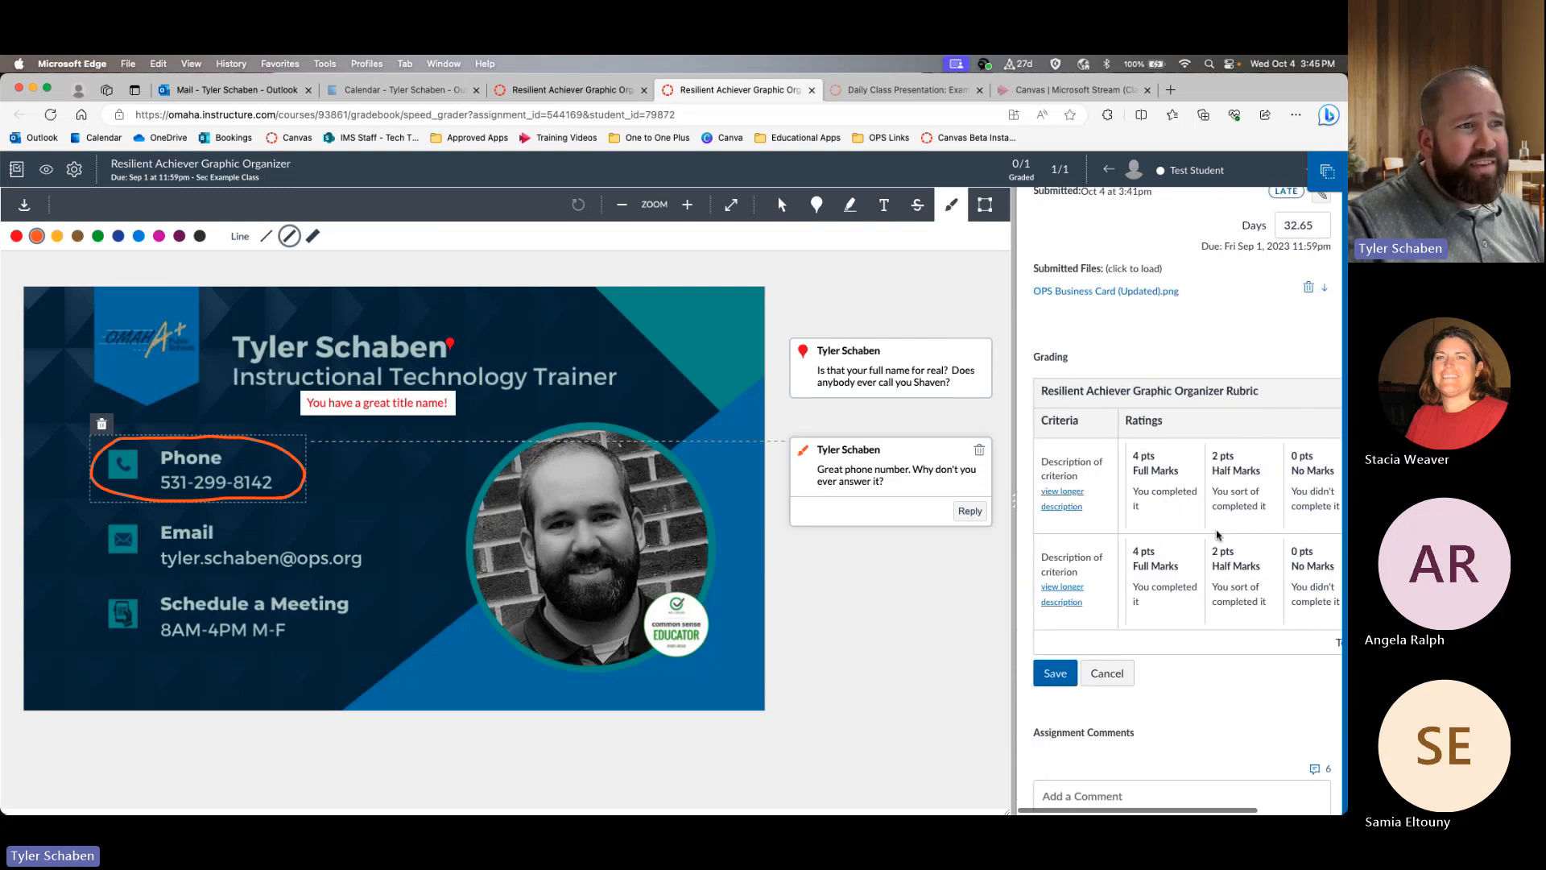
scroll(1218, 536, right, 3)
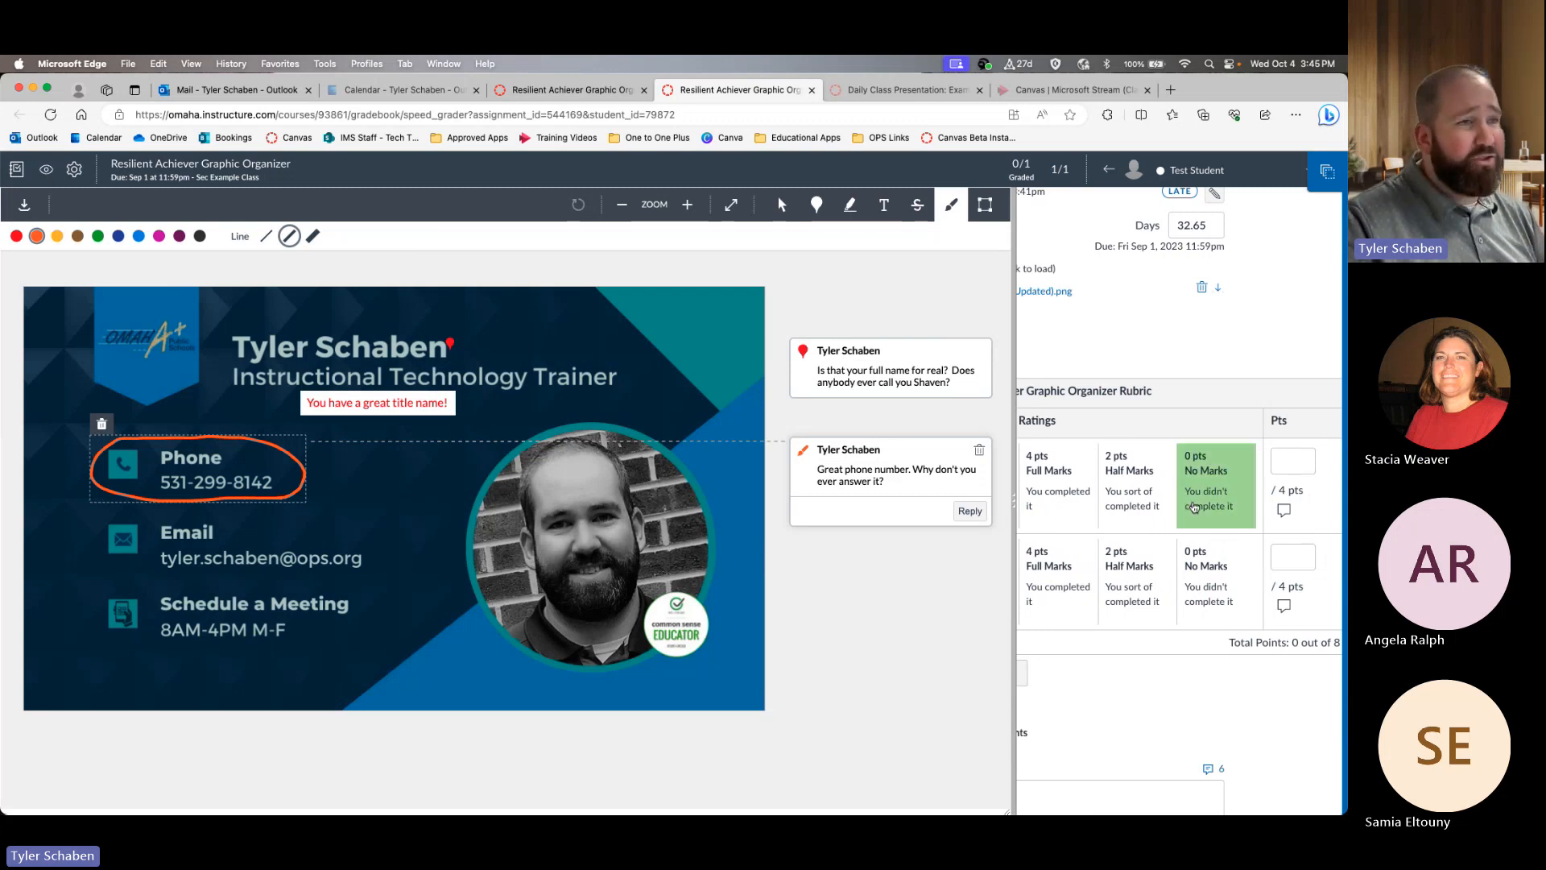
scroll(1220, 533, left, 3)
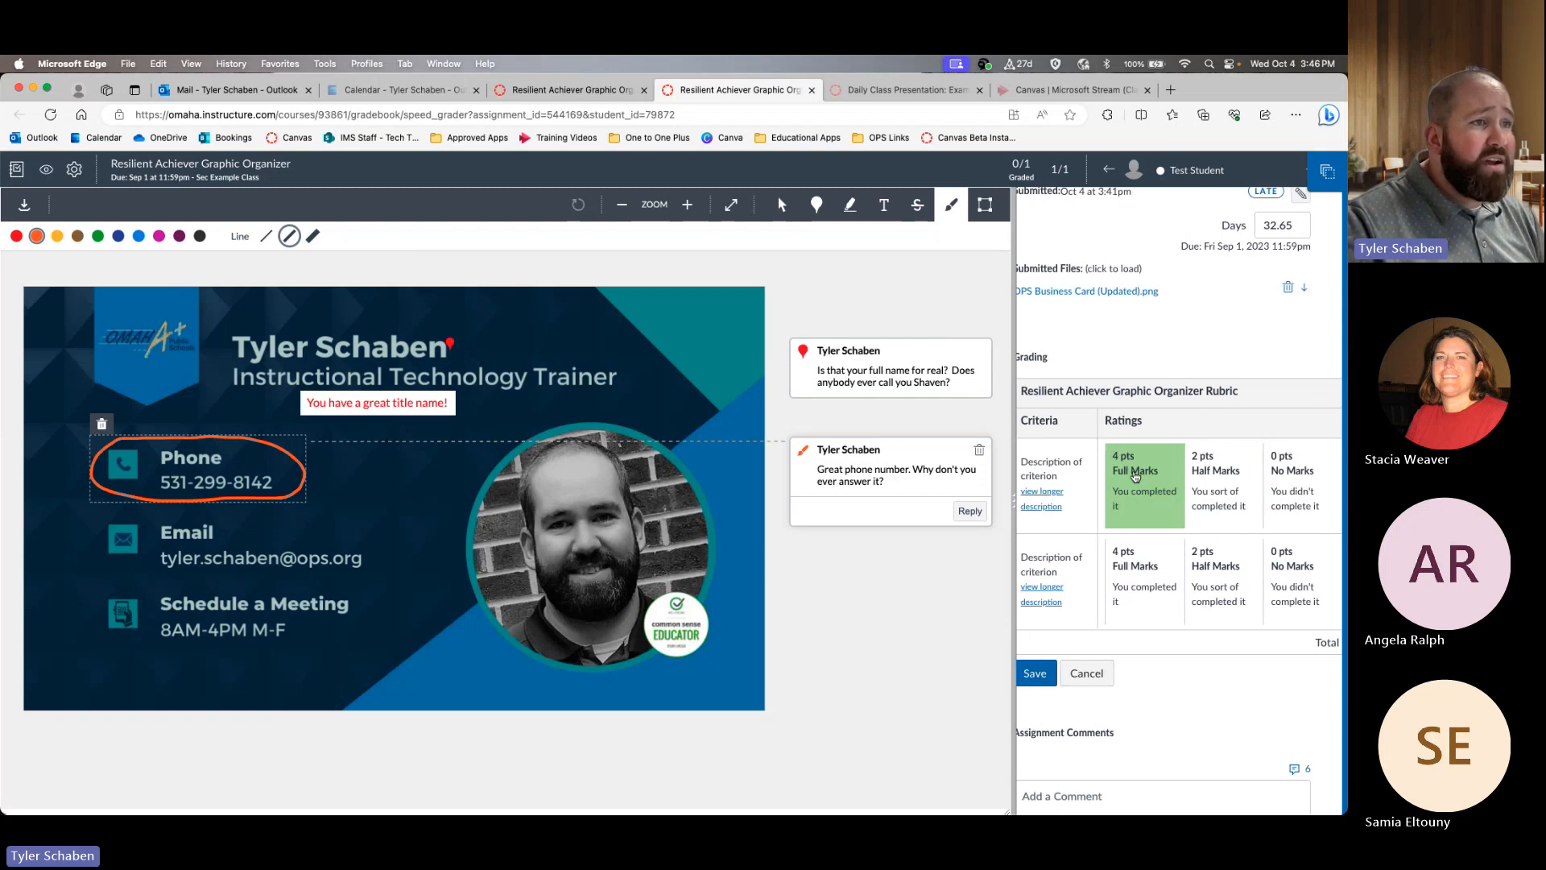
- Rate the first rubric criterion Full Marks (4 pts) and the second criterion Half Marks (2 pts)
click(1136, 476)
scroll(1220, 504, right, 2)
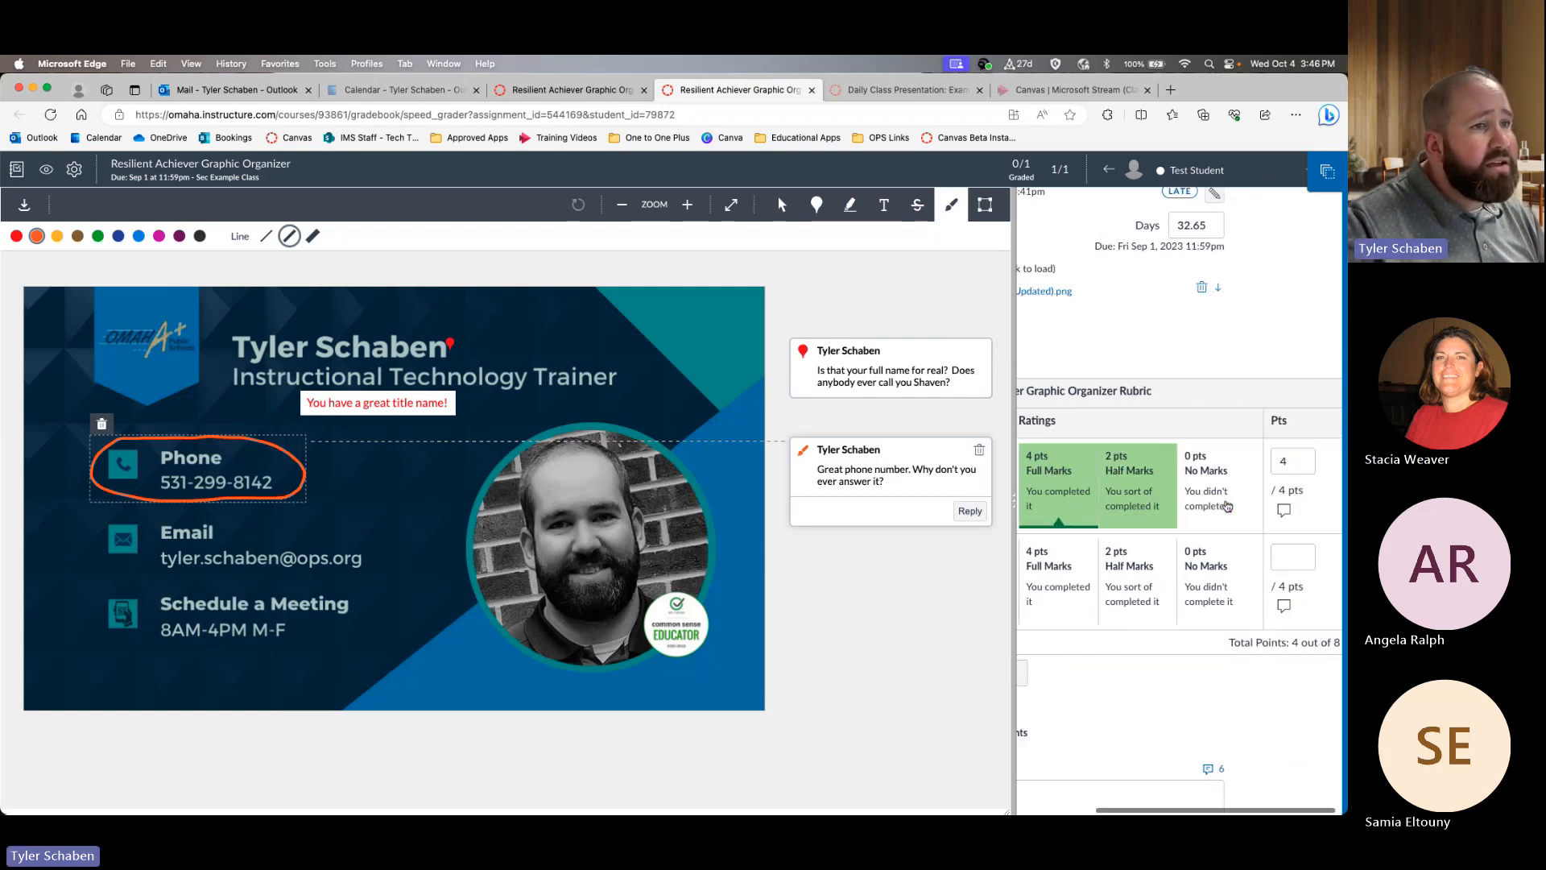
scroll(1227, 506, left, 3)
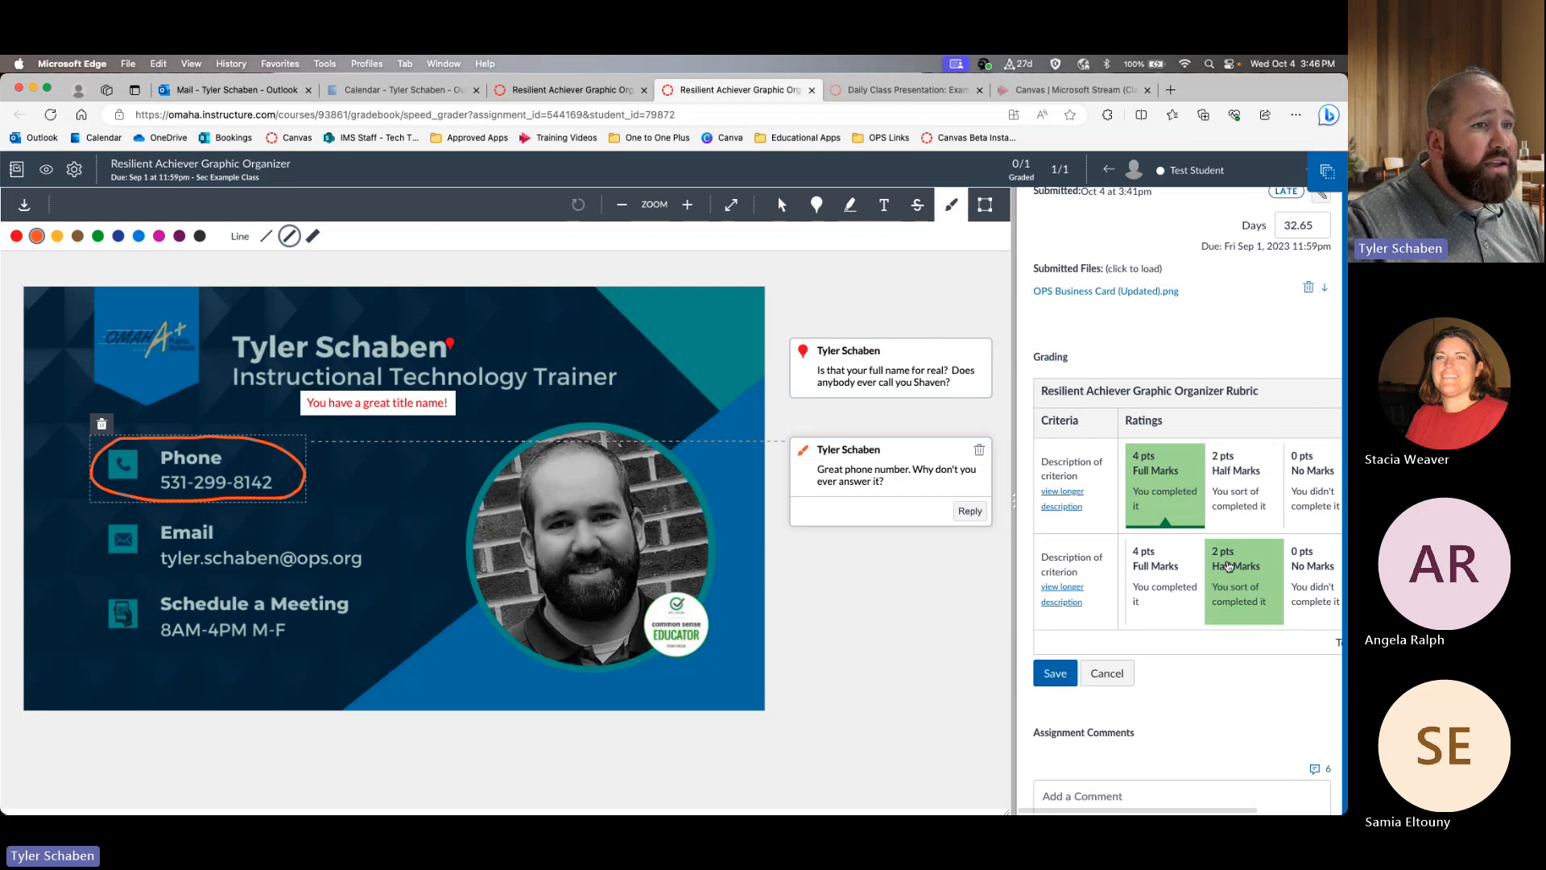
click(1229, 571)
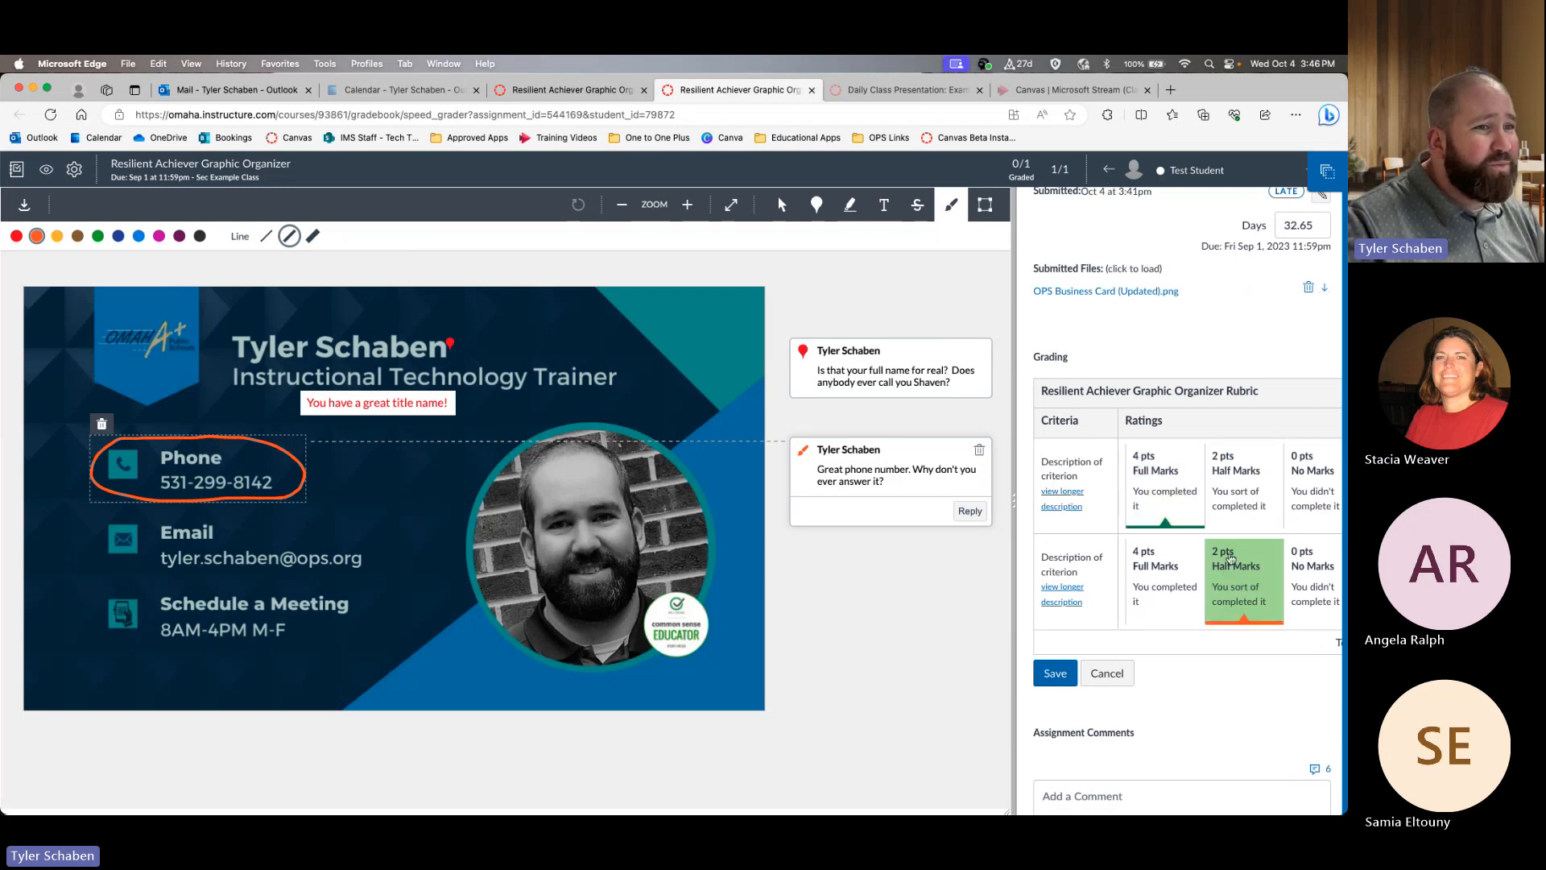
scroll(1232, 554, right, 3)
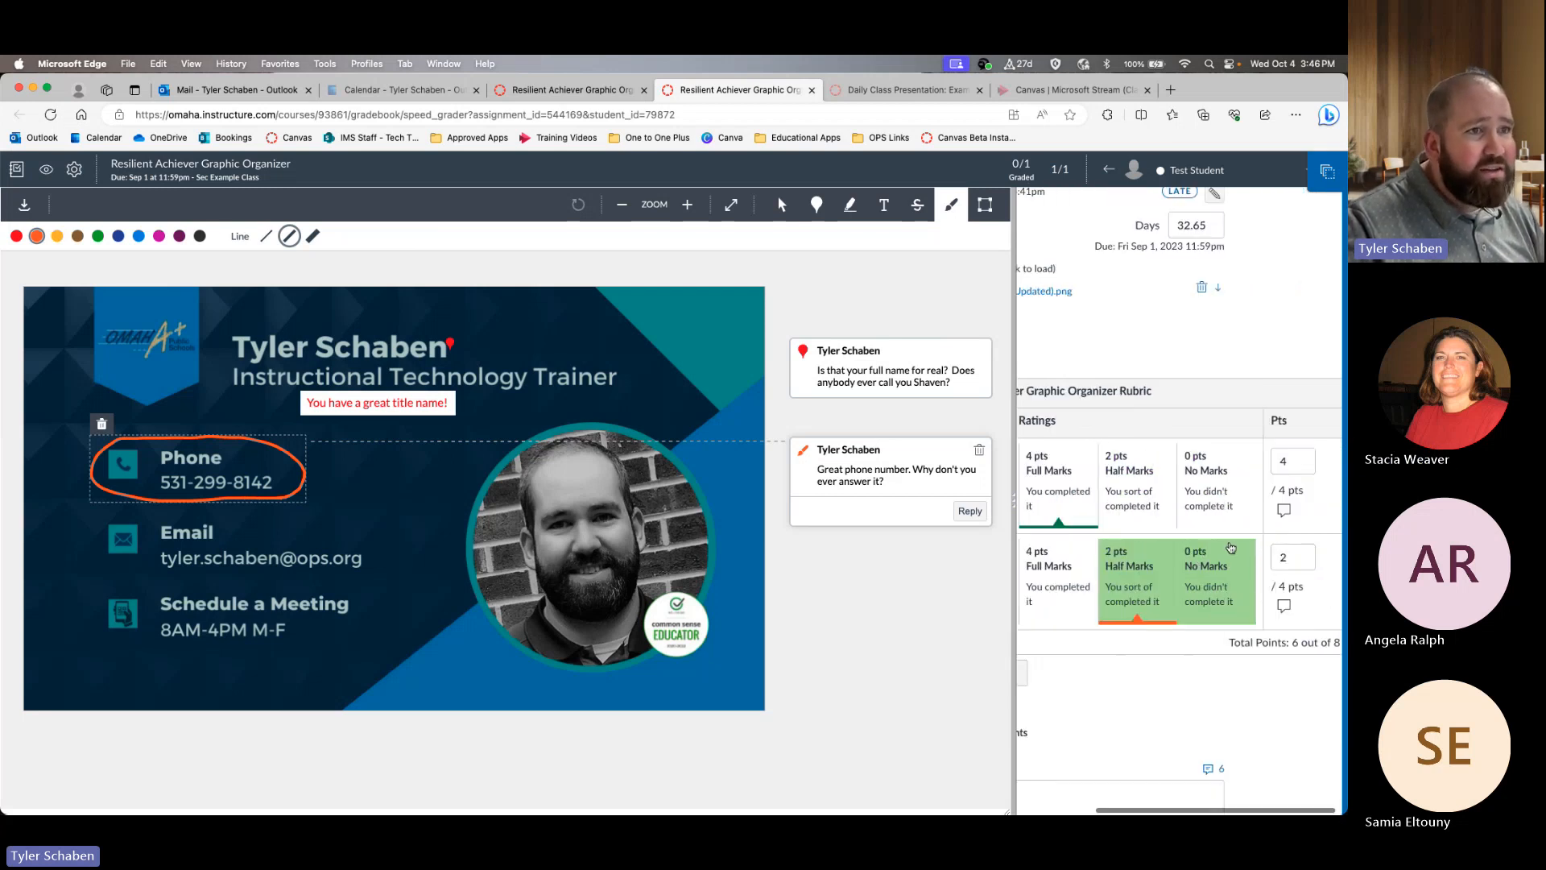
scroll(1264, 662, down, 1)
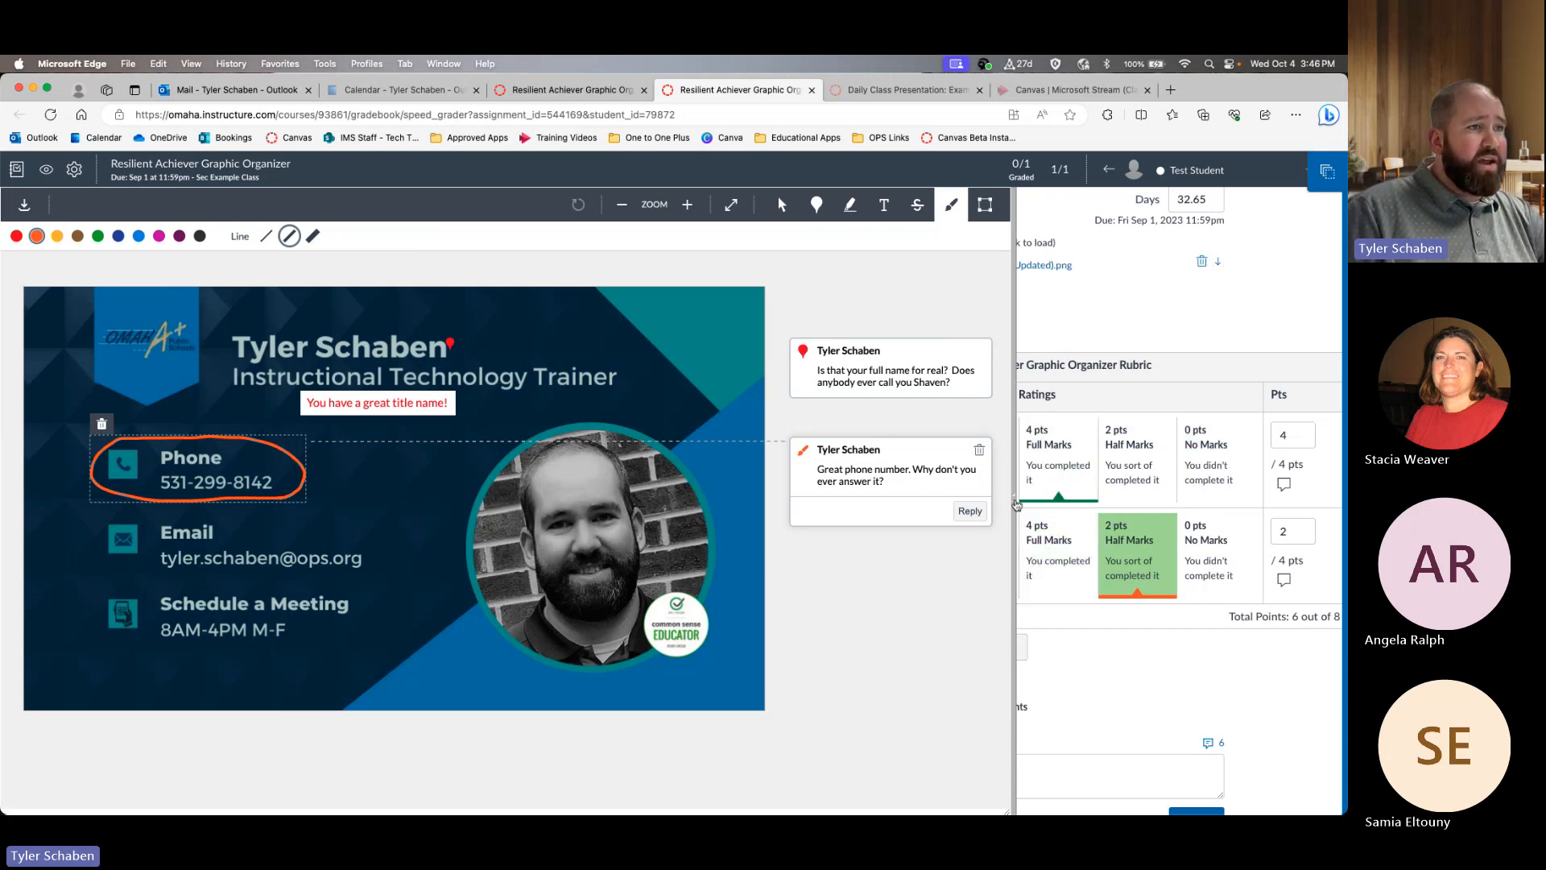
- Widen the grading pane until all rubric columns fit and save the rubric assessment
drag(1016, 504, 699, 499)
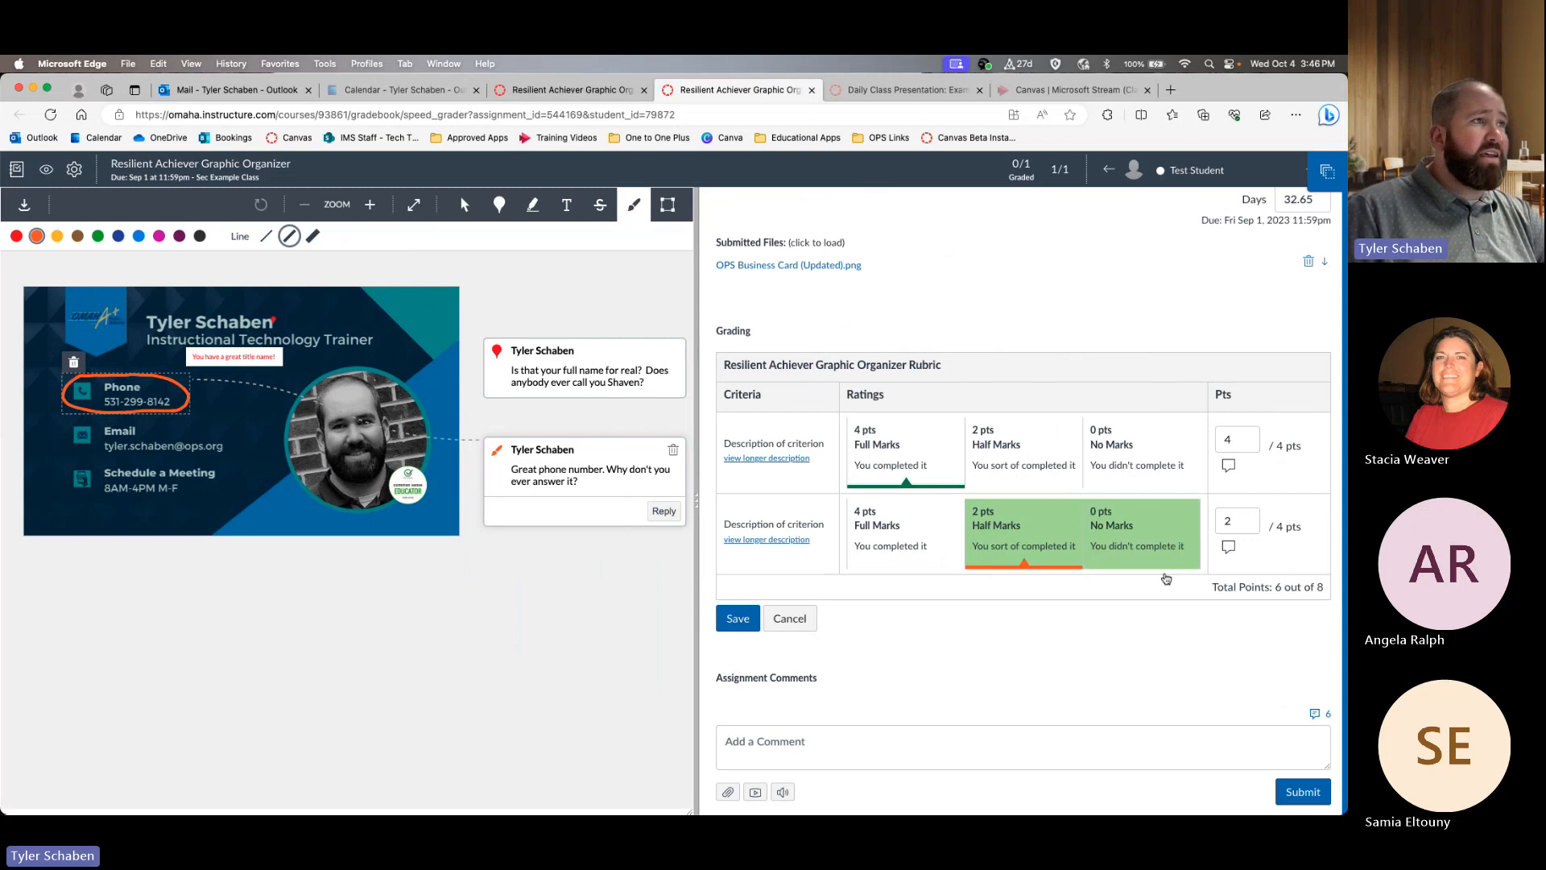
scroll(1038, 465, up, 1)
scroll(1038, 465, down, 4)
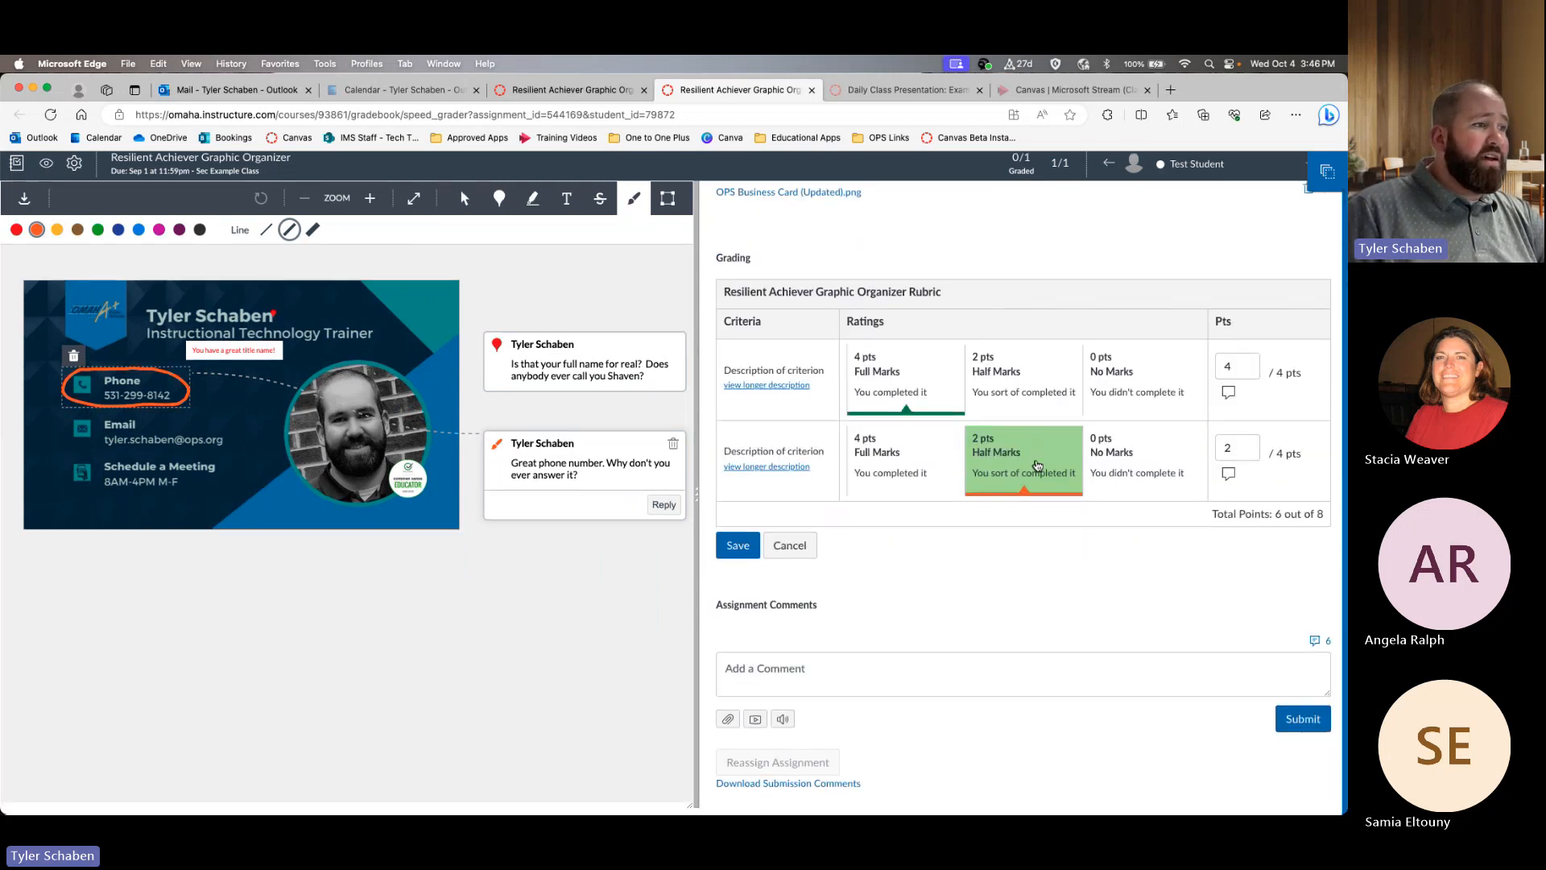
scroll(1038, 464, up, 4)
scroll(1038, 465, down, 3)
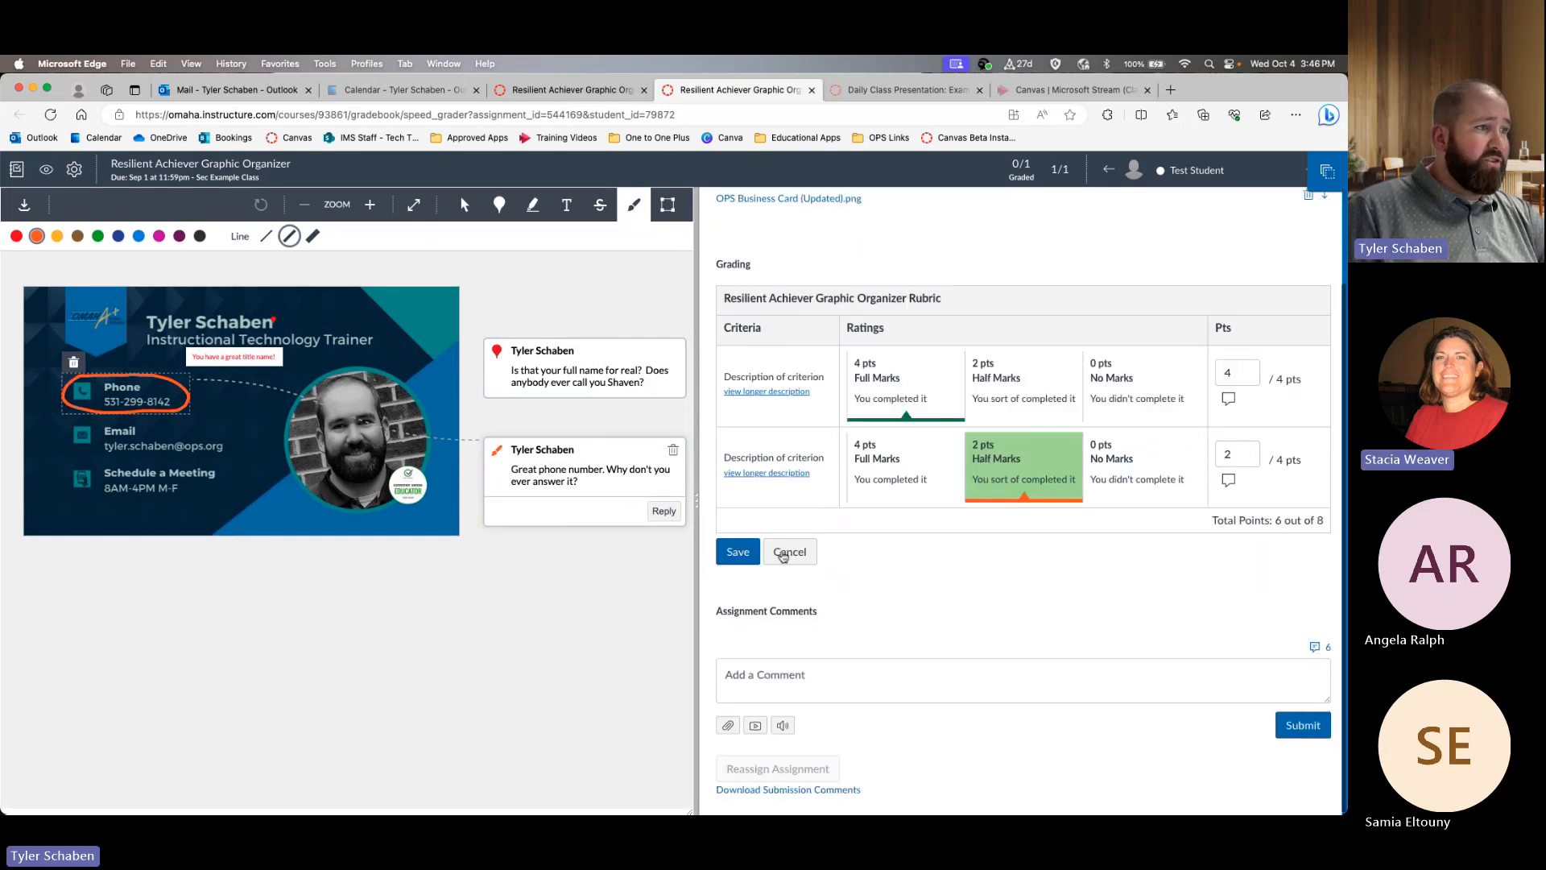
click(736, 555)
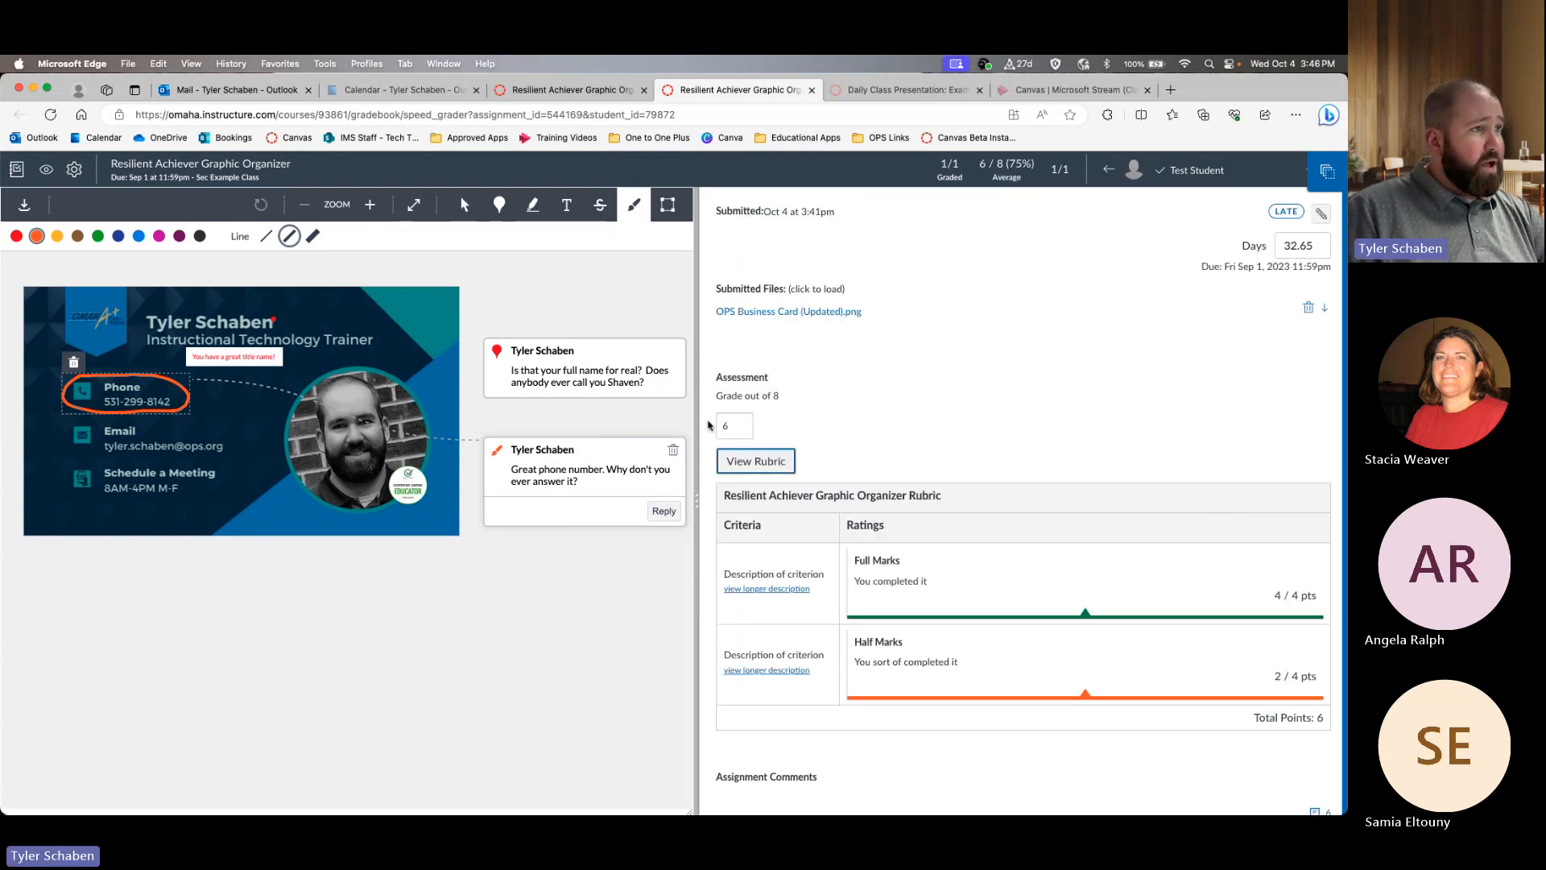
- Add the assignment comment "You did it, but did you really do it well?" and submit it
scroll(972, 443, down, 3)
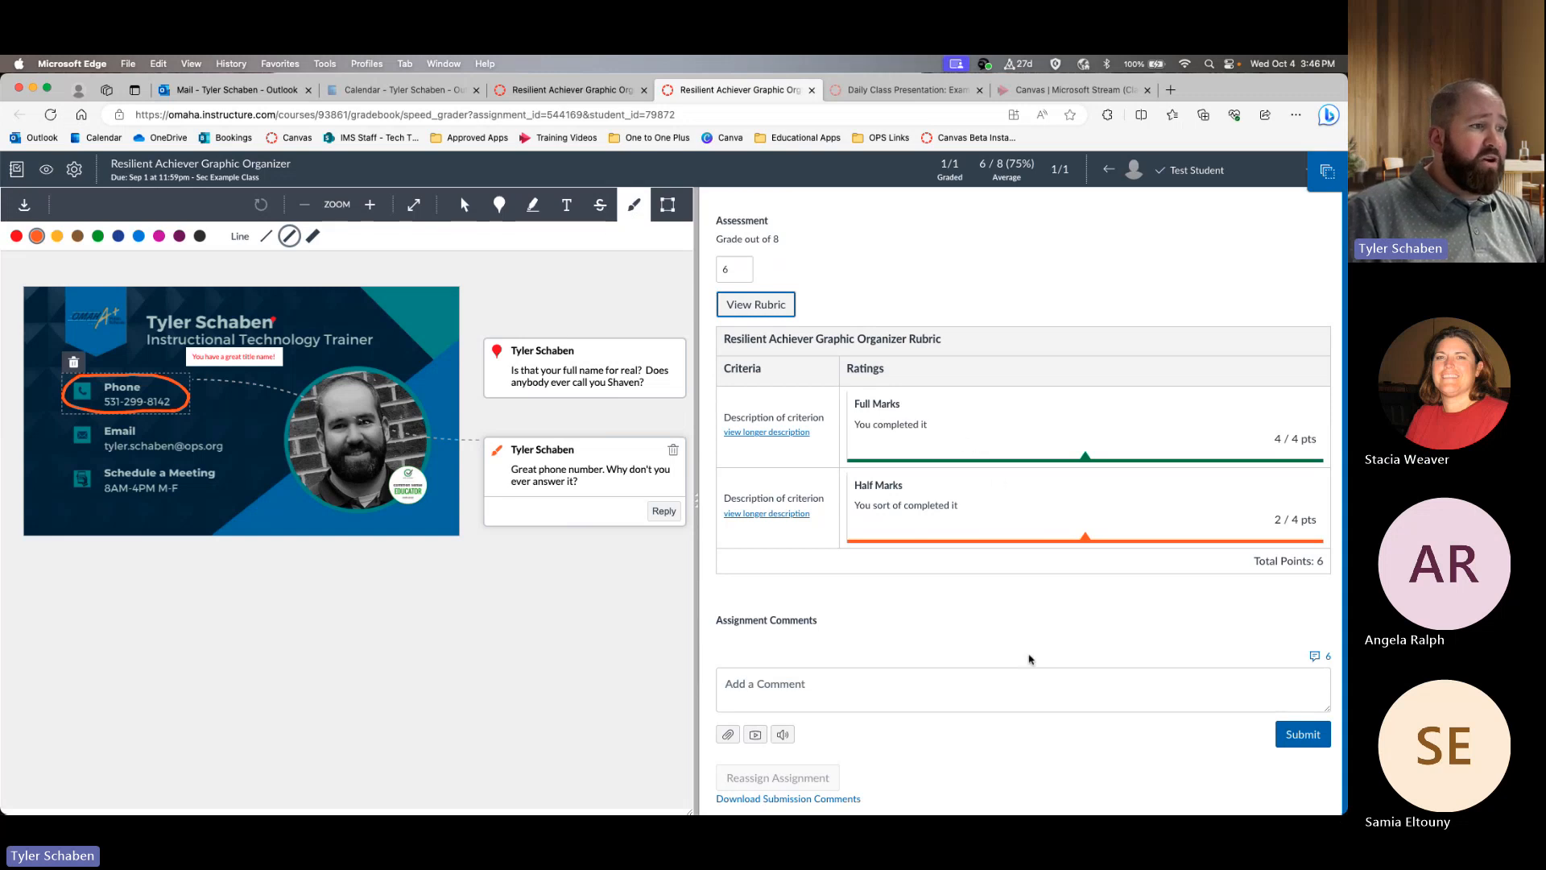
scroll(1027, 658, up, 1)
scroll(1026, 658, down, 1)
click(803, 670)
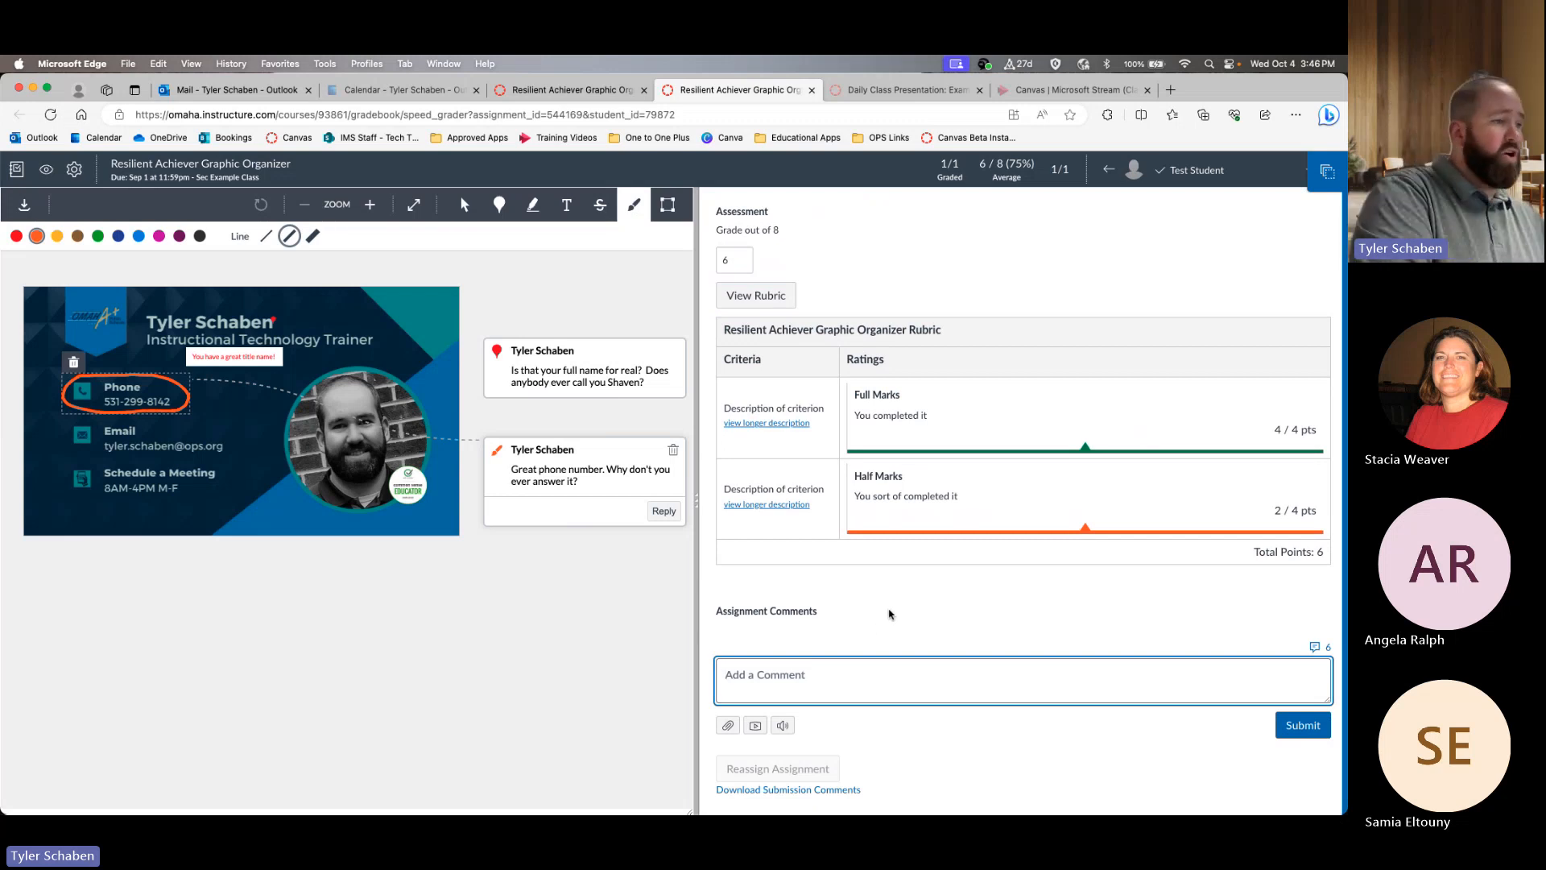
text(You di)
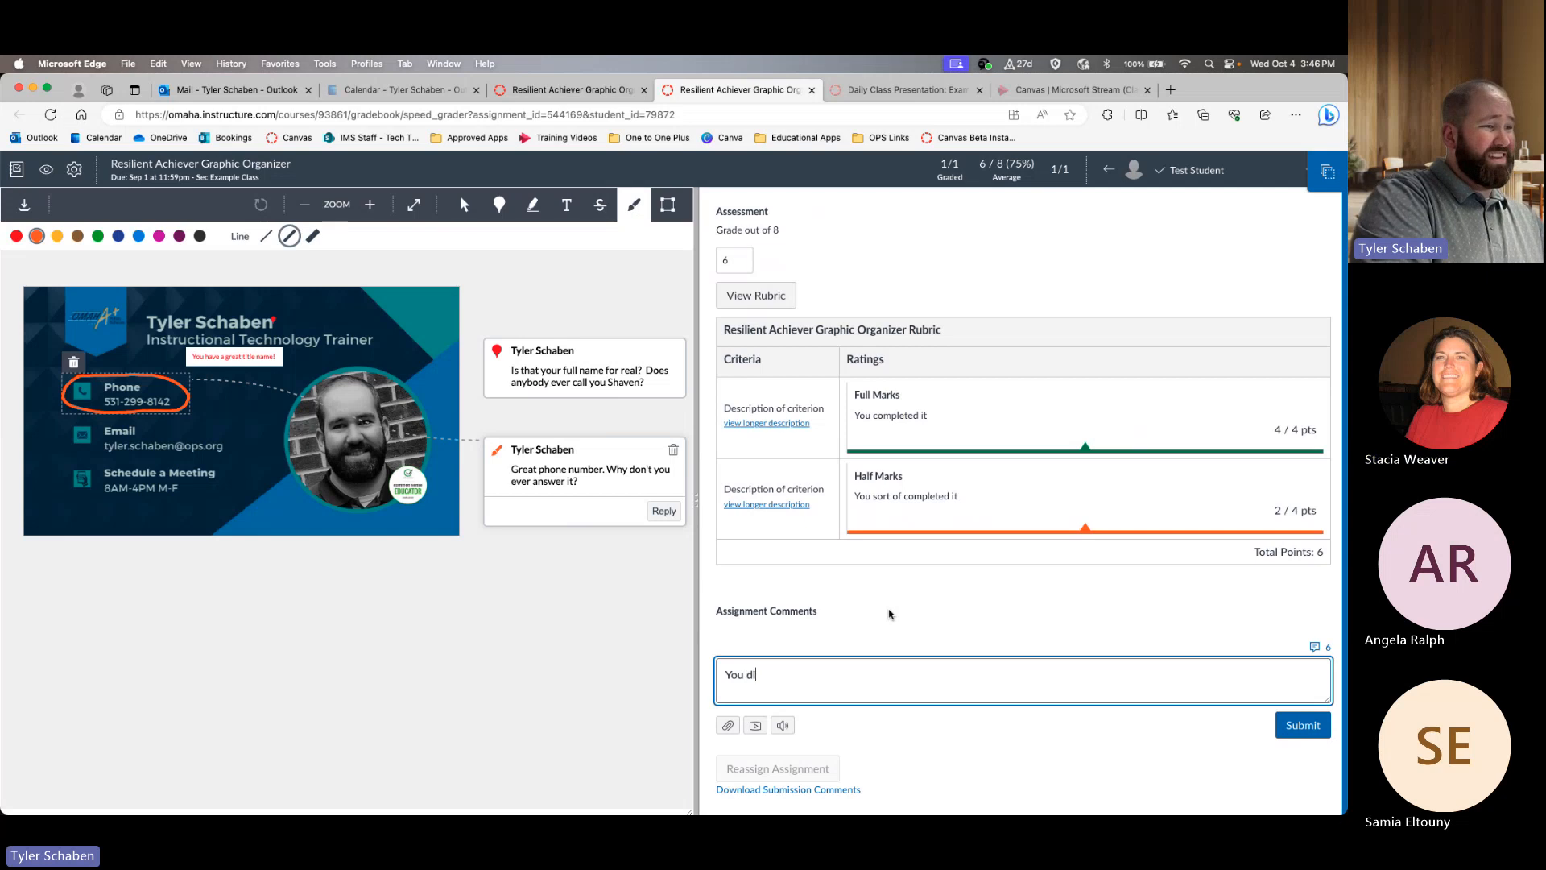
text(d it, but did)
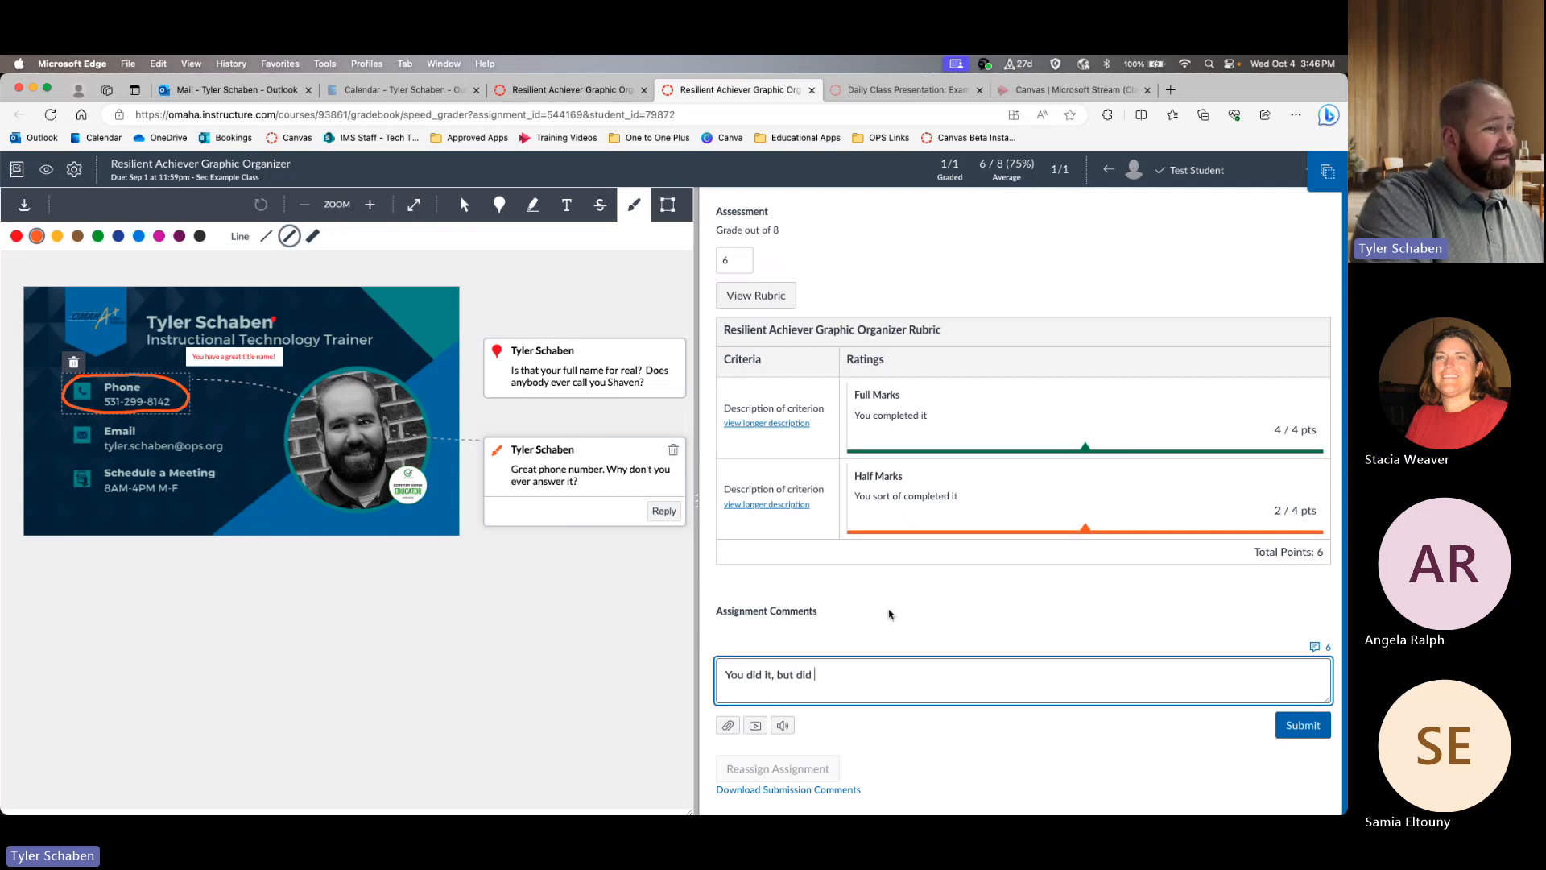
text( you really dlo it well?)
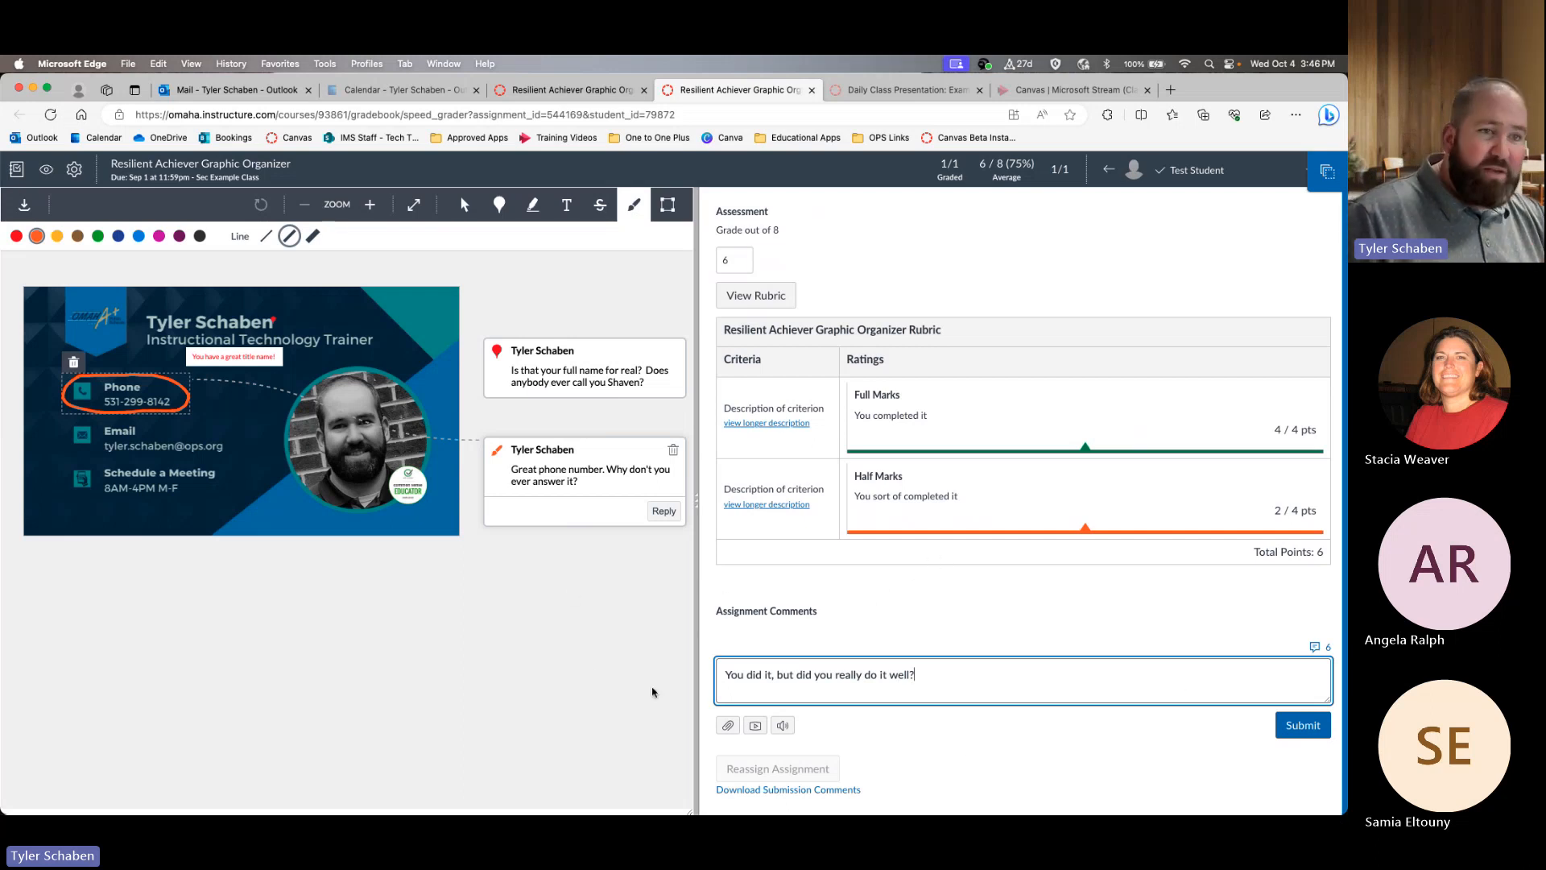
click(1292, 726)
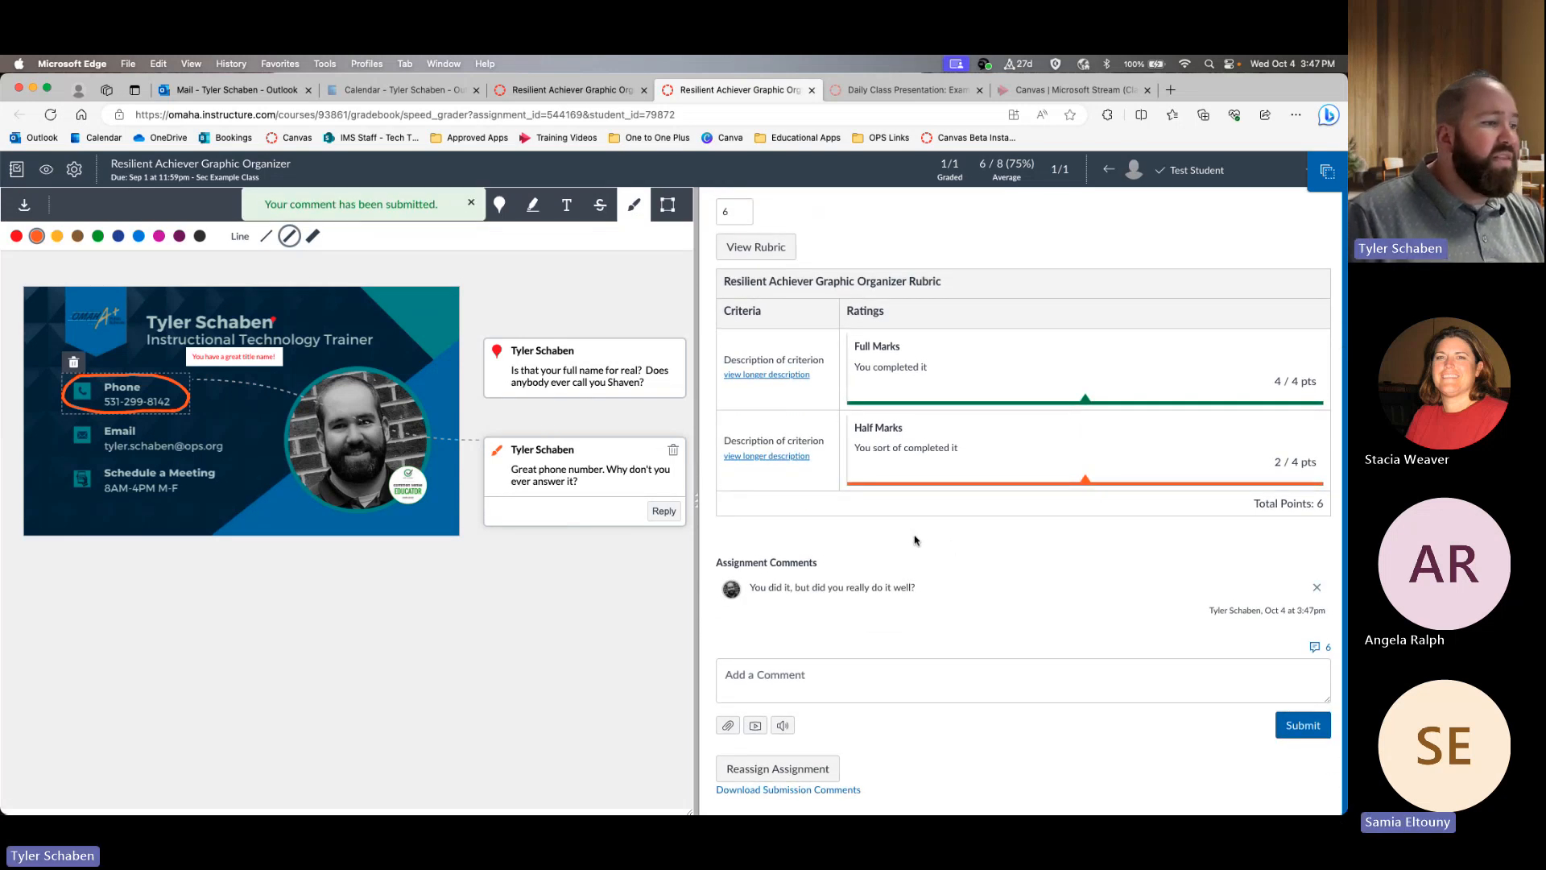
- Look at the media comment recorder and the Speech to Text dialog, closing each without recording
click(754, 725)
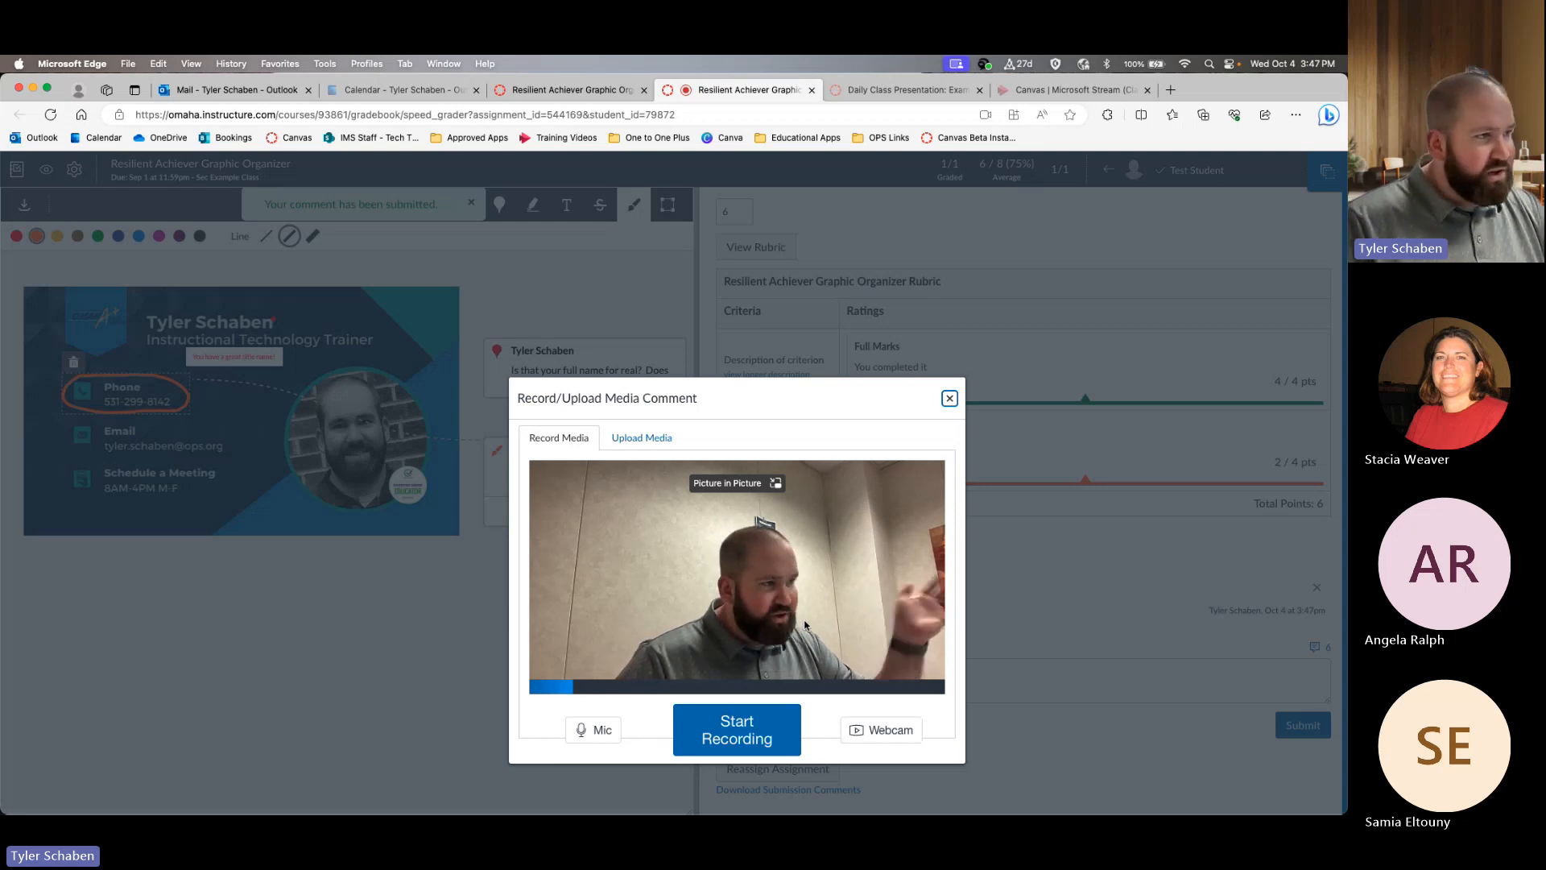
click(950, 399)
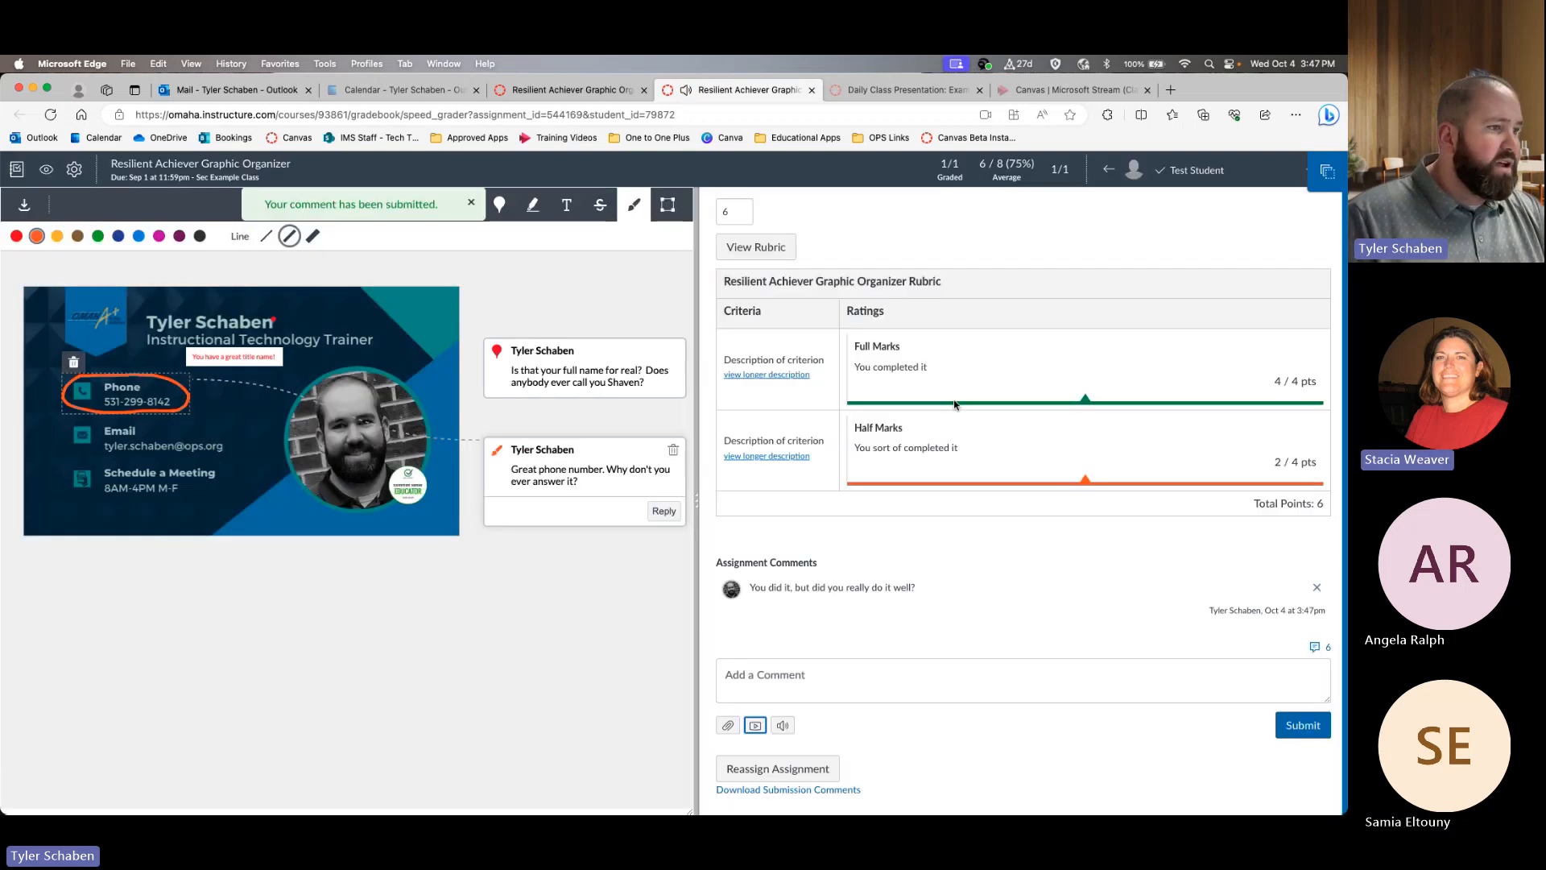
click(784, 728)
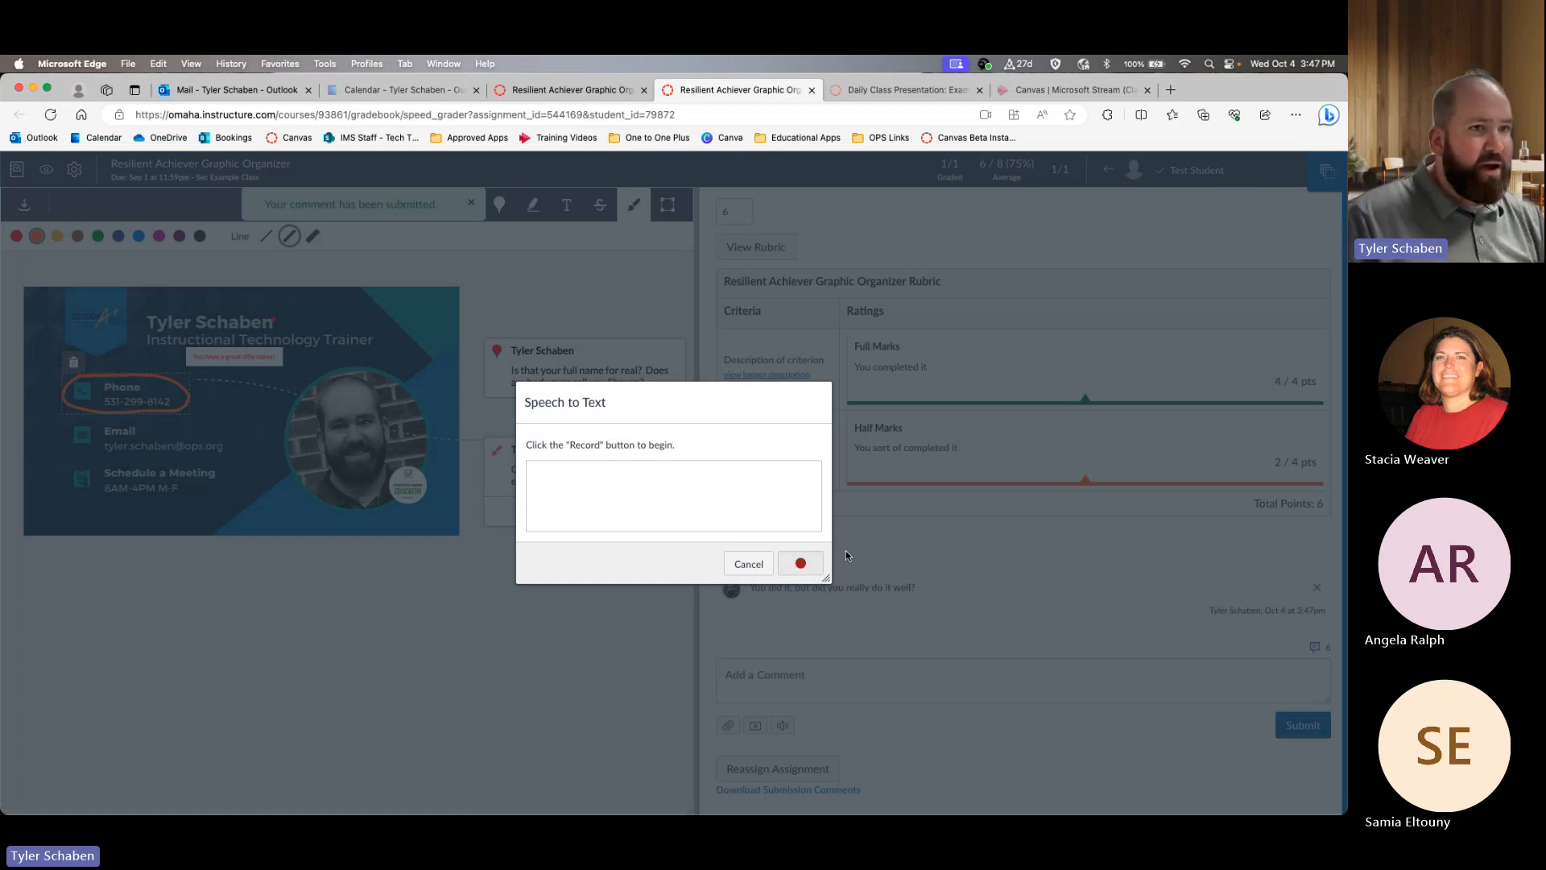
click(748, 565)
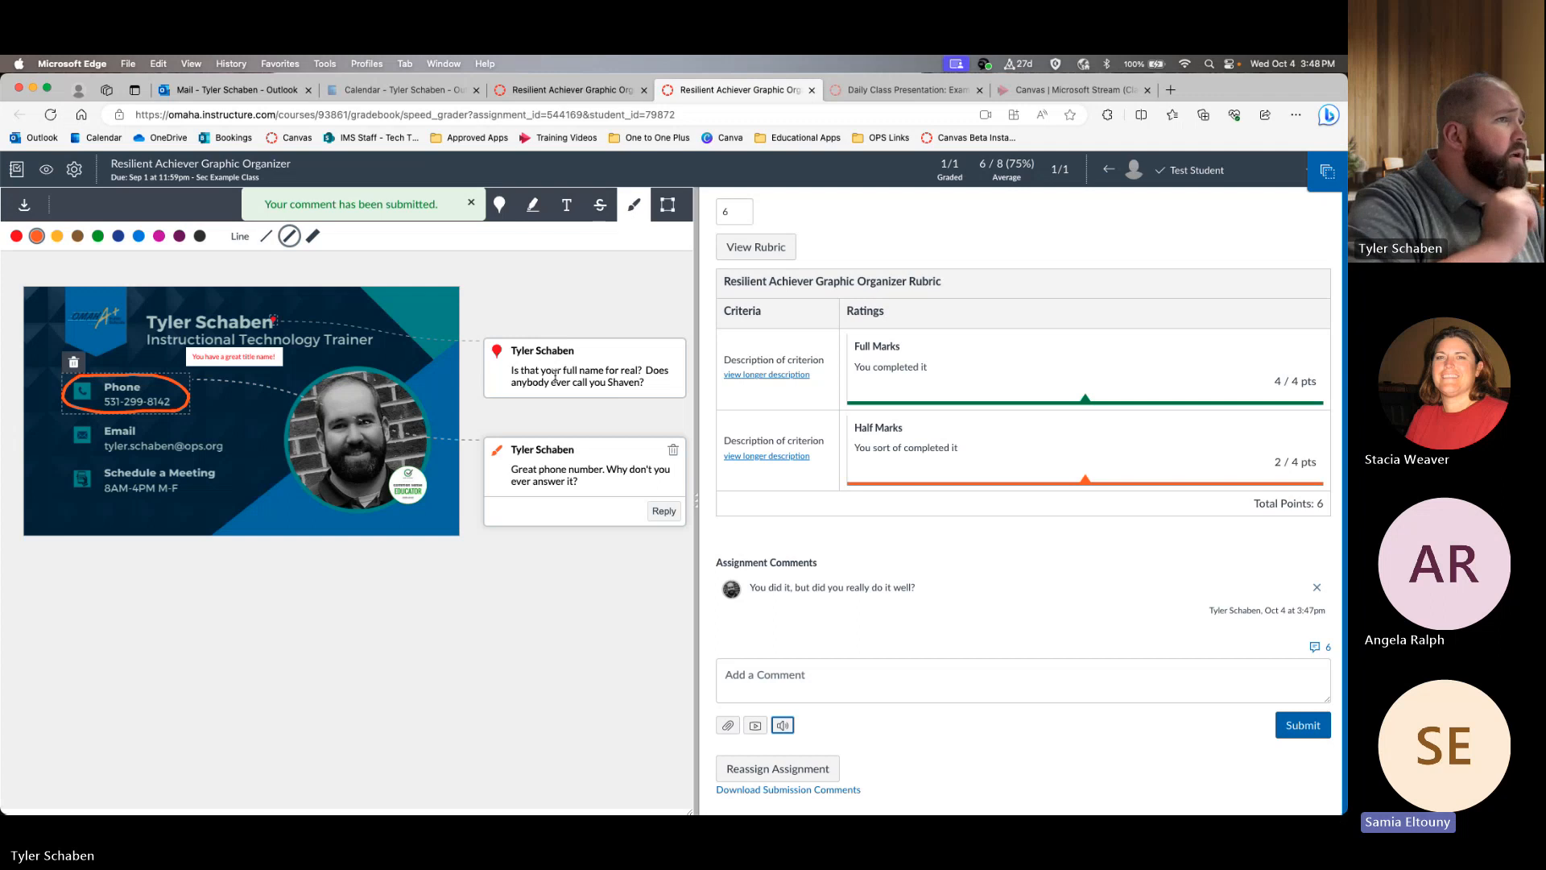
double_click(727, 212)
click(925, 236)
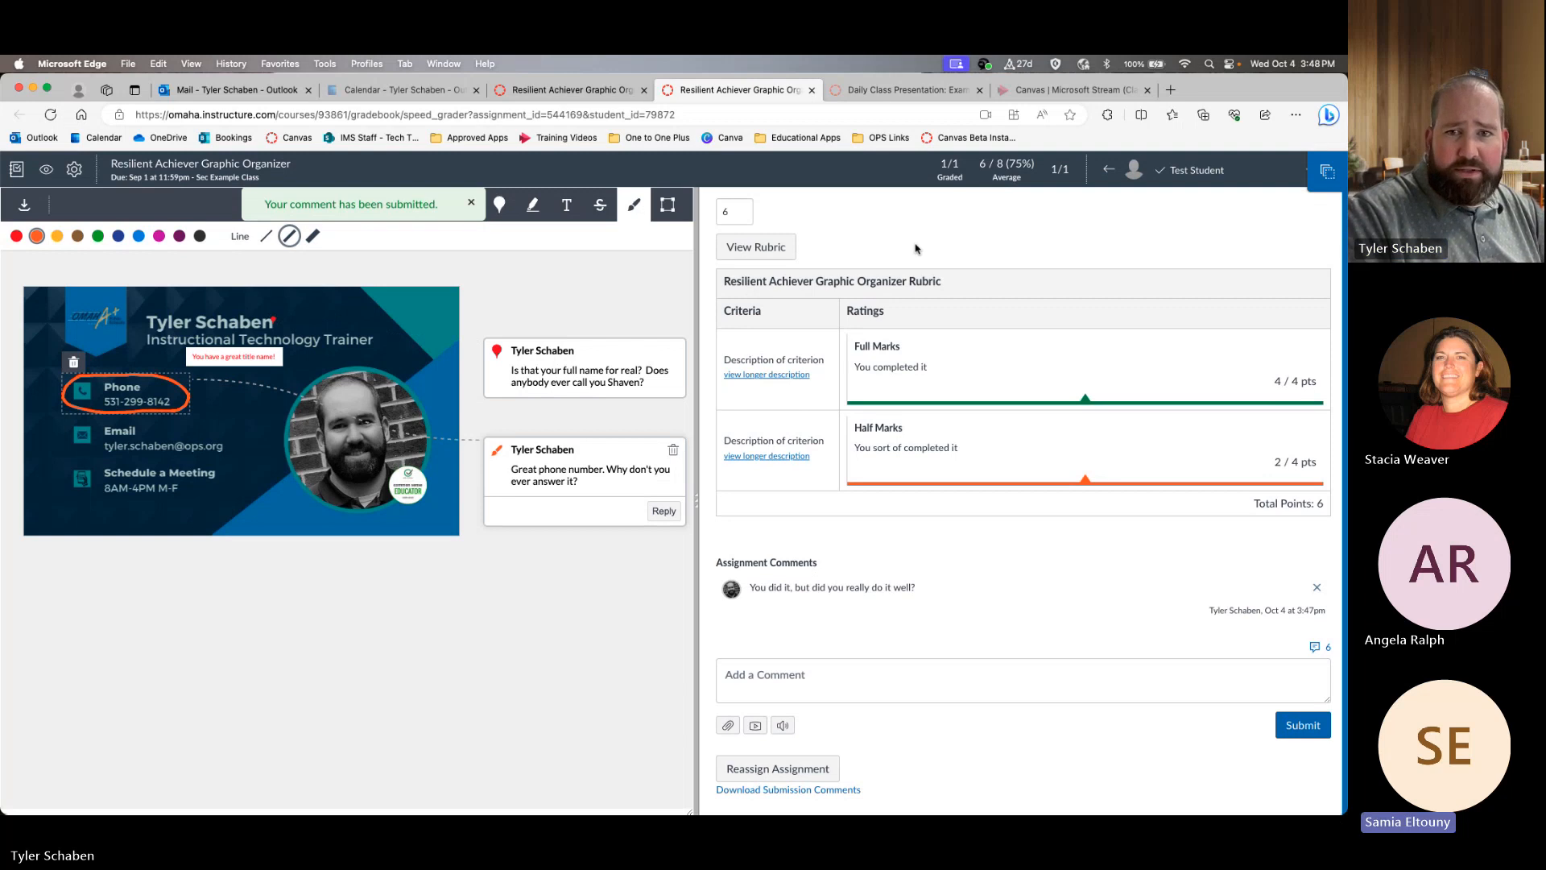
- Narrow the grading pane slightly and review the saved rubric ratings and the assignment comment
scroll(915, 249, up, 5)
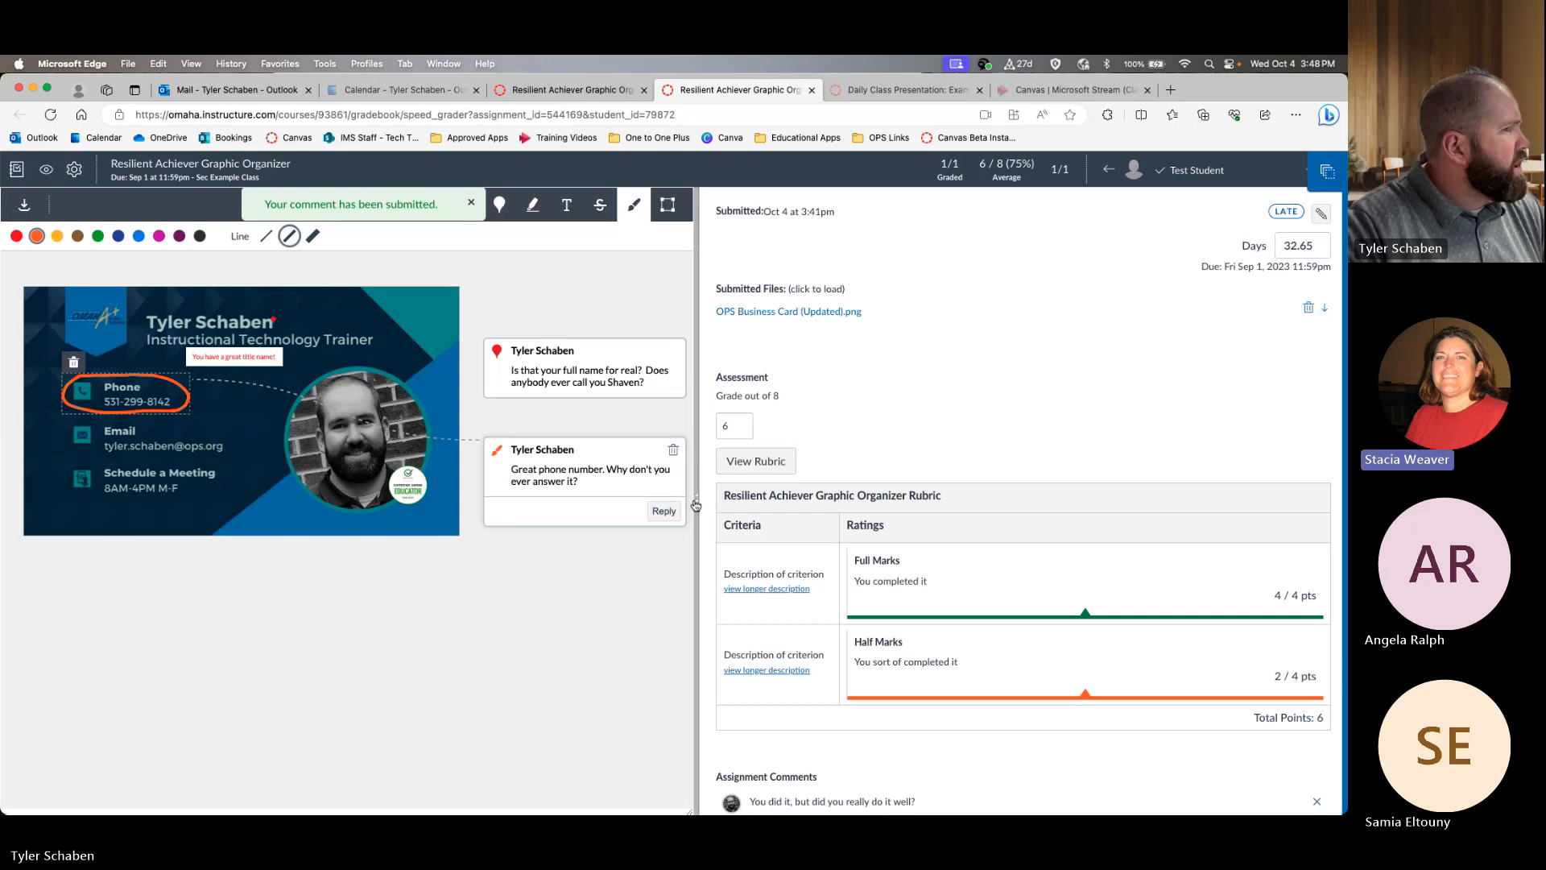
drag(696, 505, 750, 497)
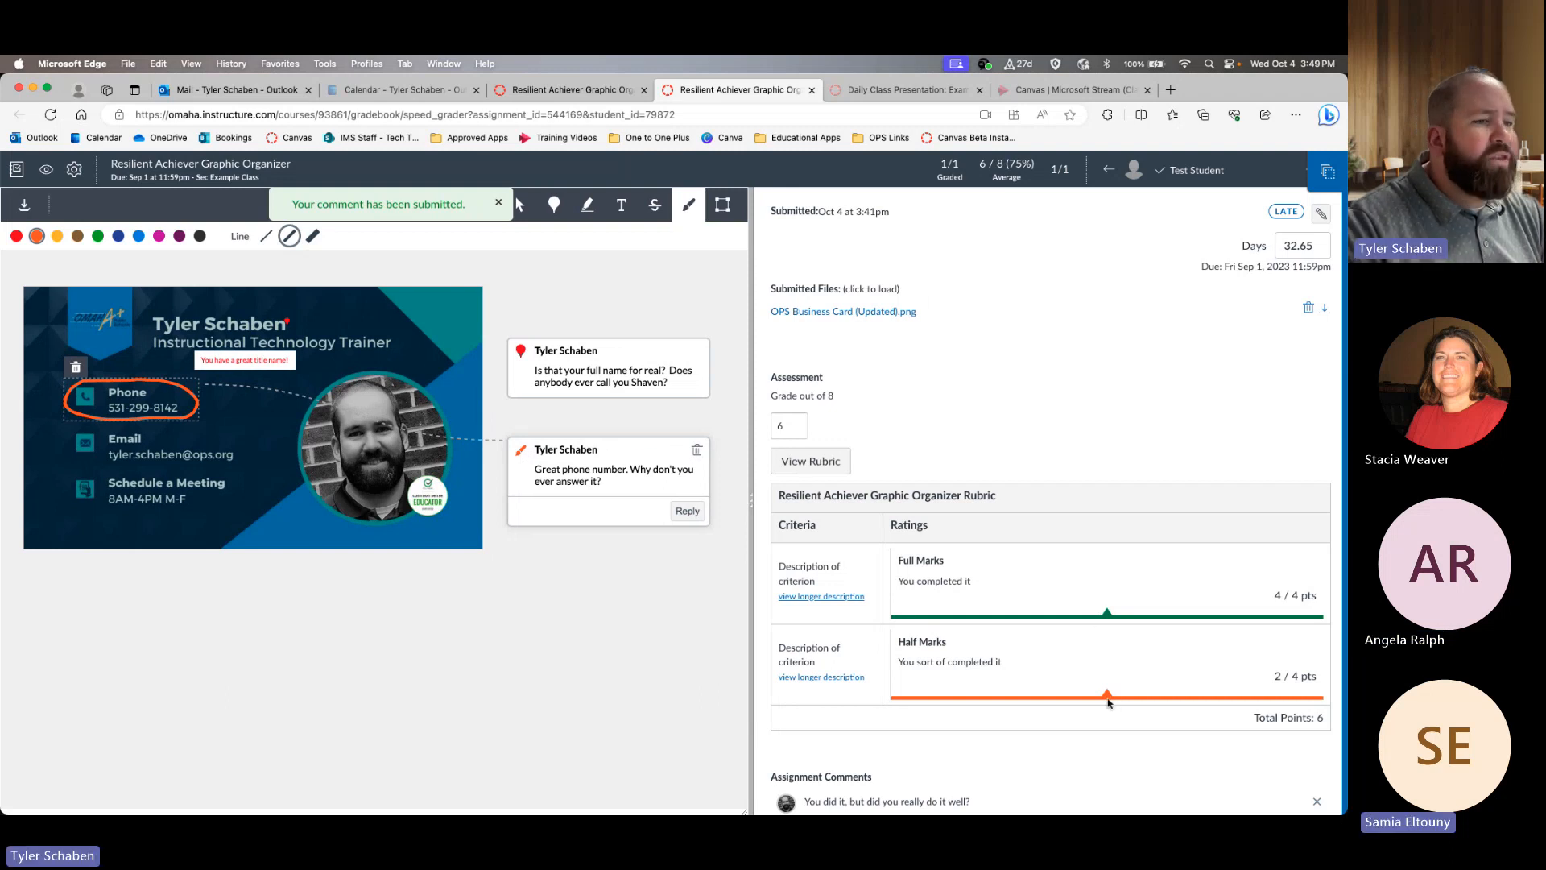
scroll(1056, 717, down, 1)
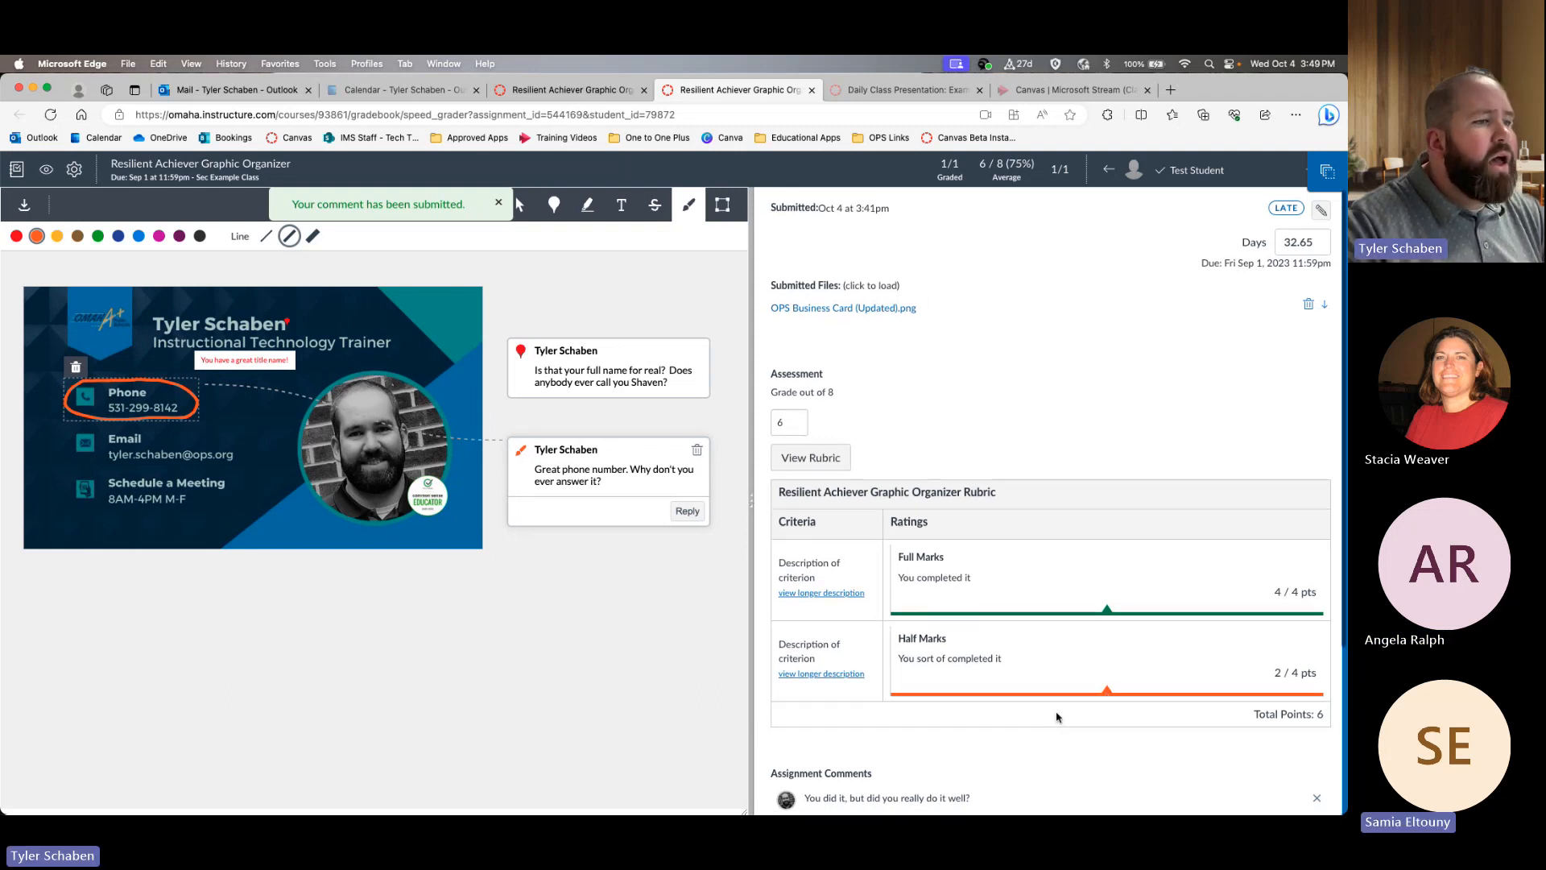
scroll(1057, 717, up, 1)
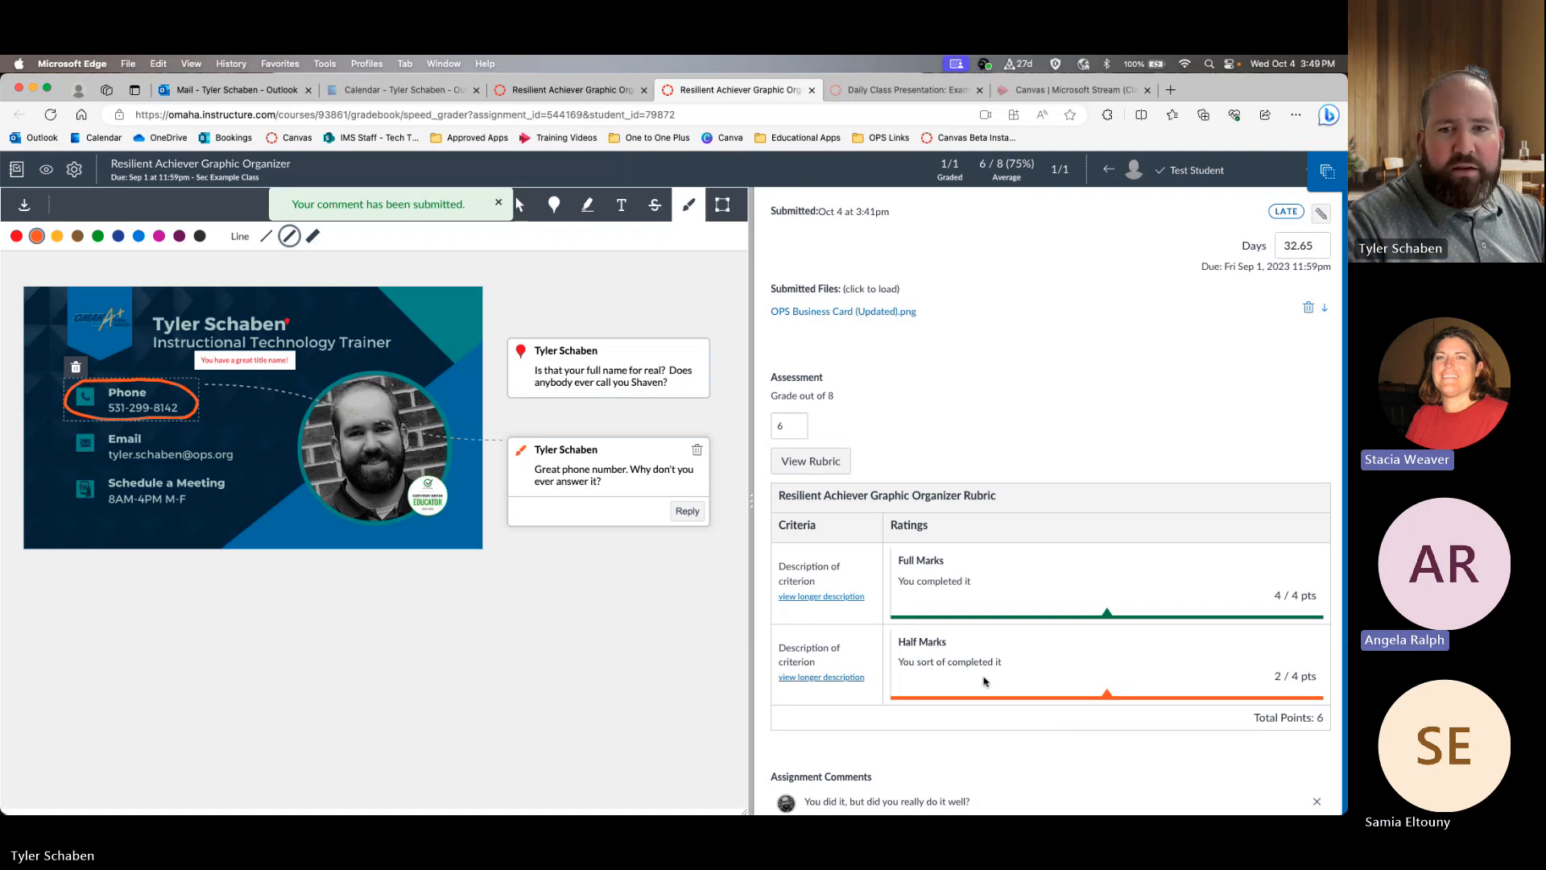
scroll(1047, 629, down, 5)
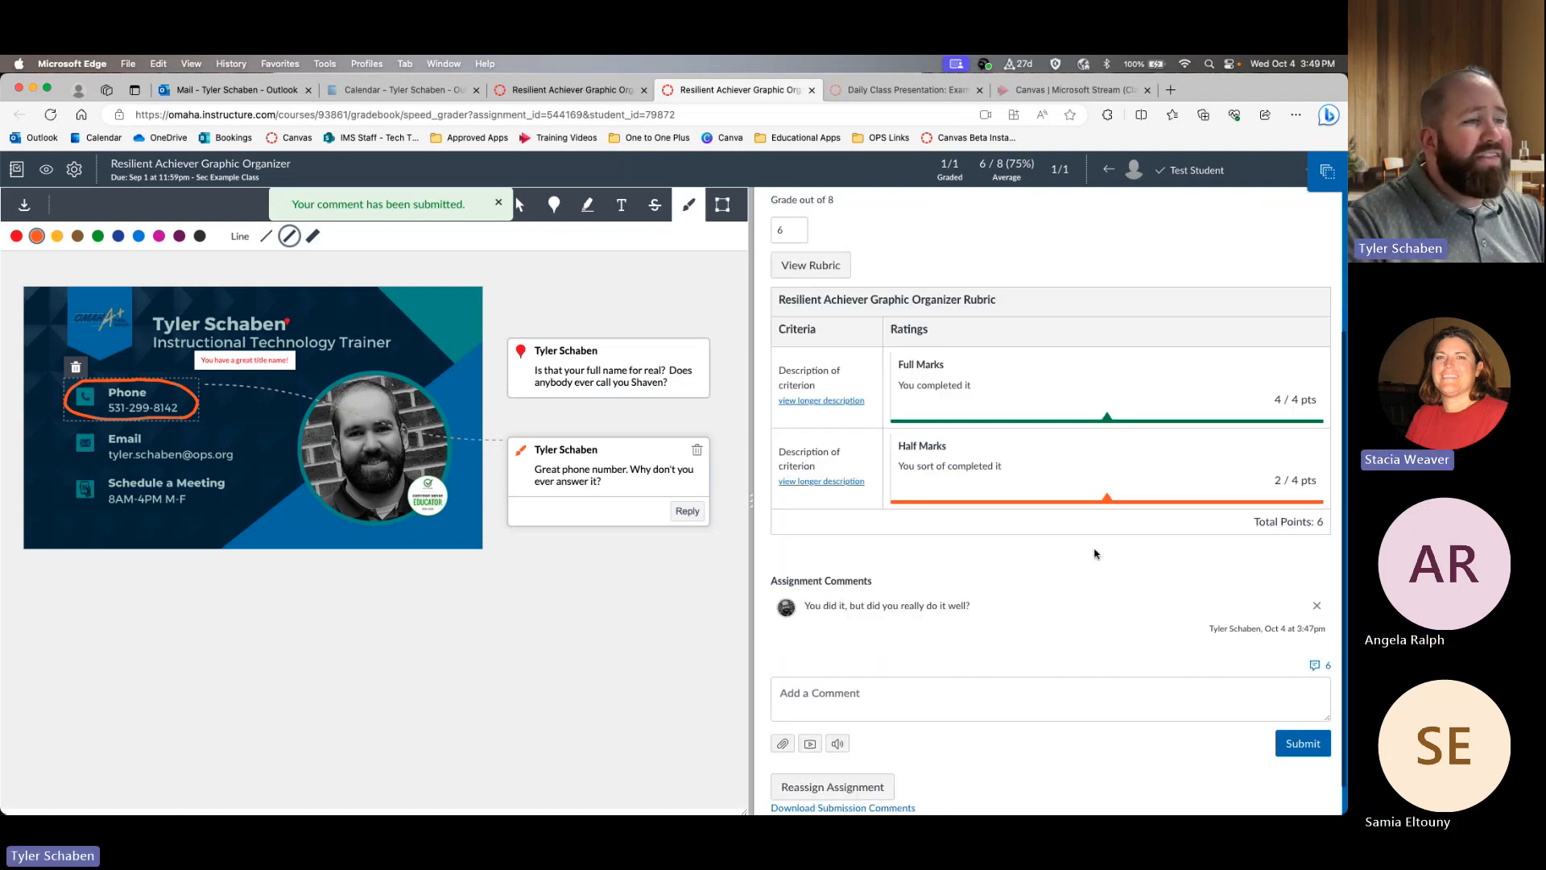
scroll(1095, 553, down, 1)
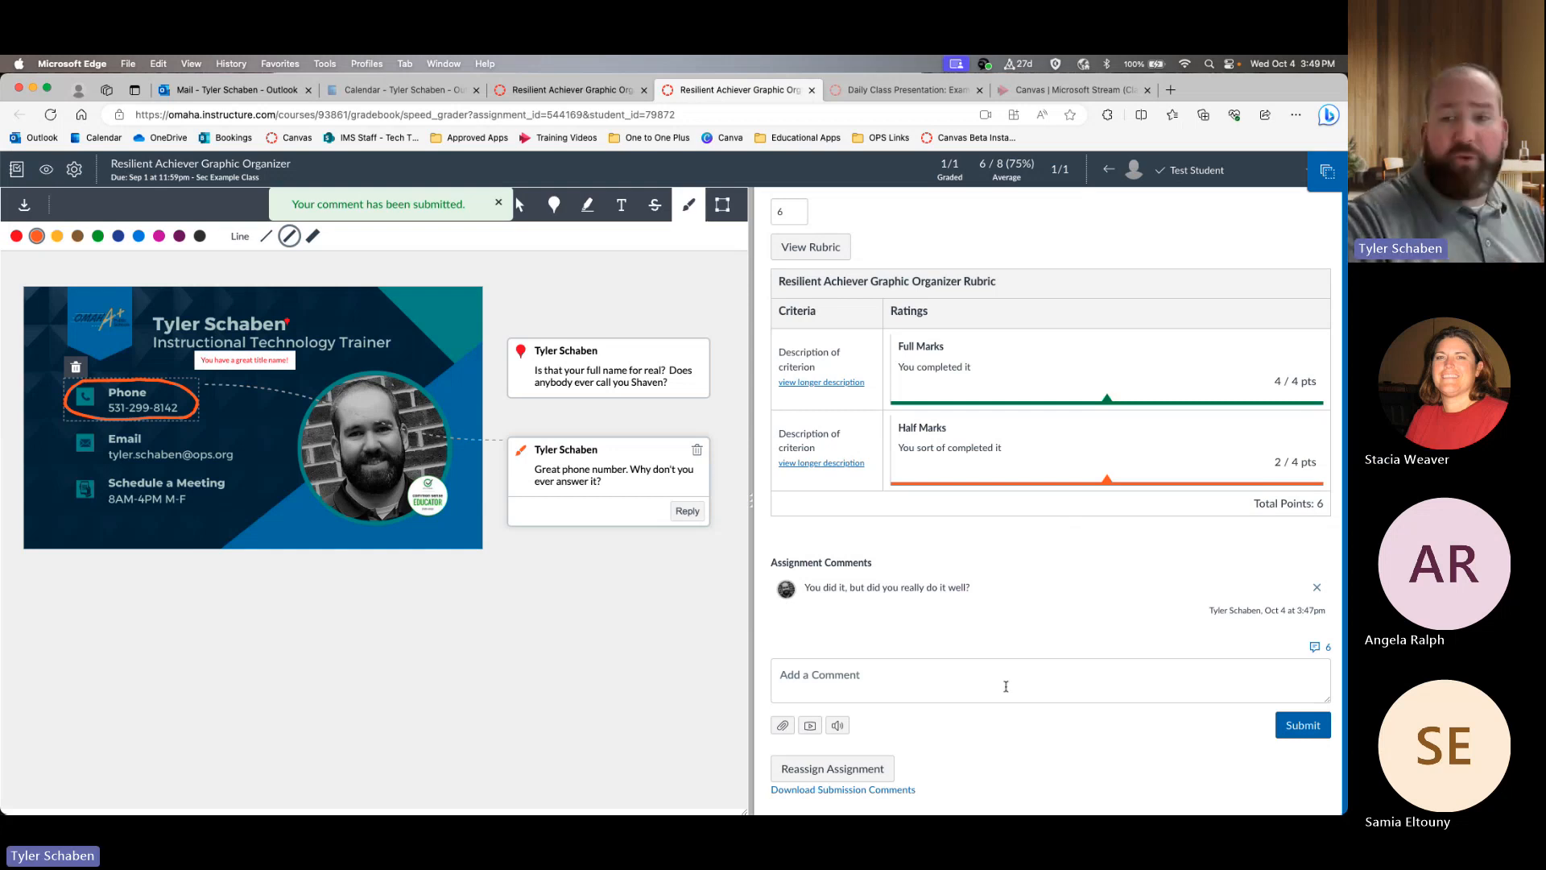
- Insert the comment library entry beginning "First of all, love the graphics!" as an assignment comment and submit it
click(854, 689)
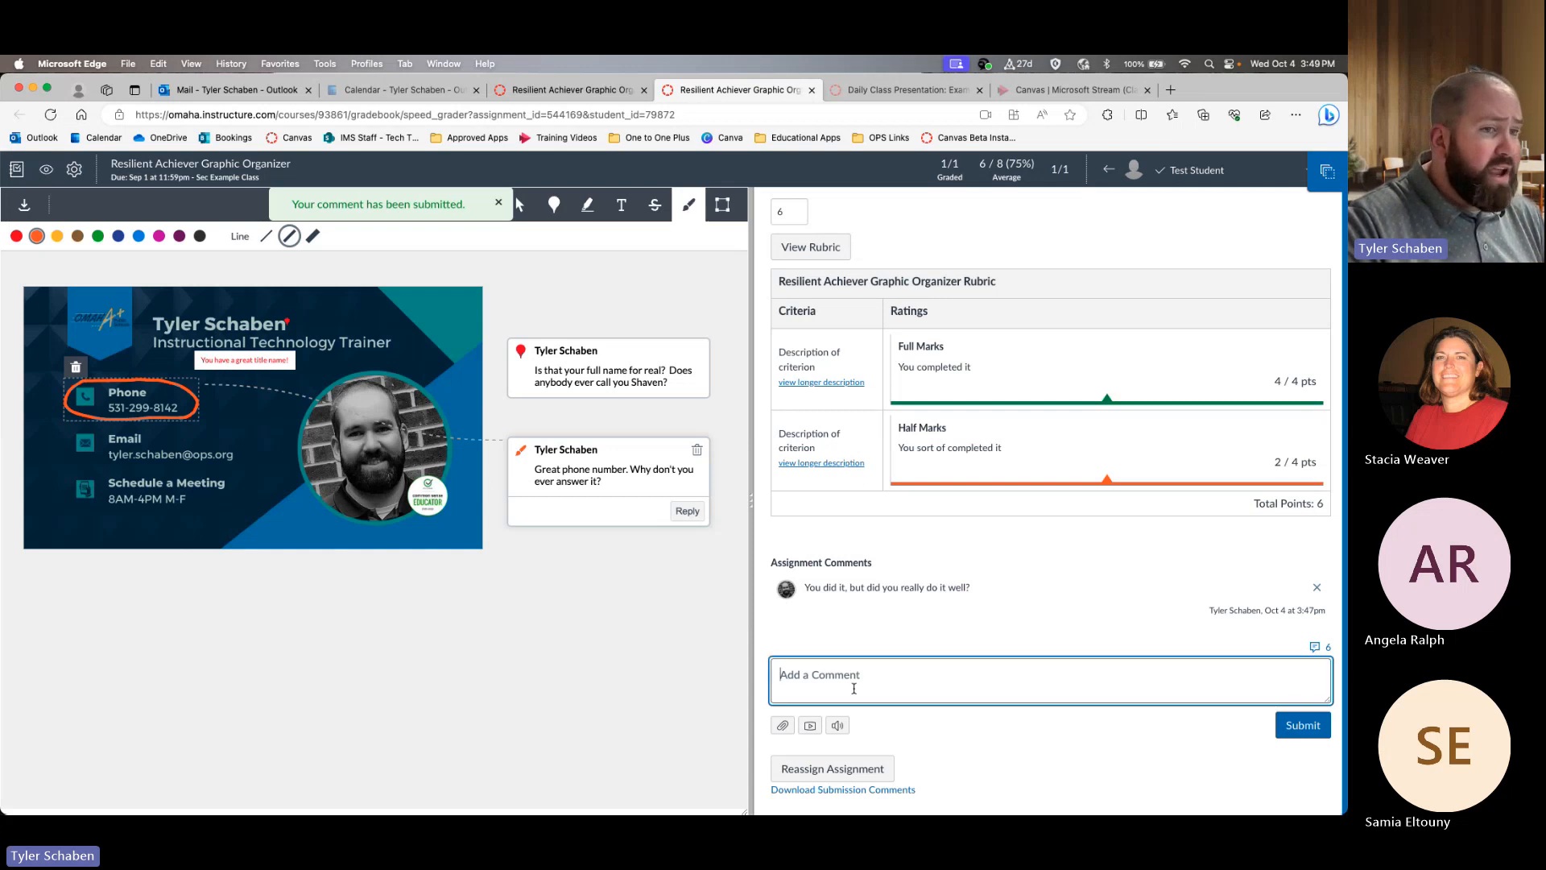
click(1317, 649)
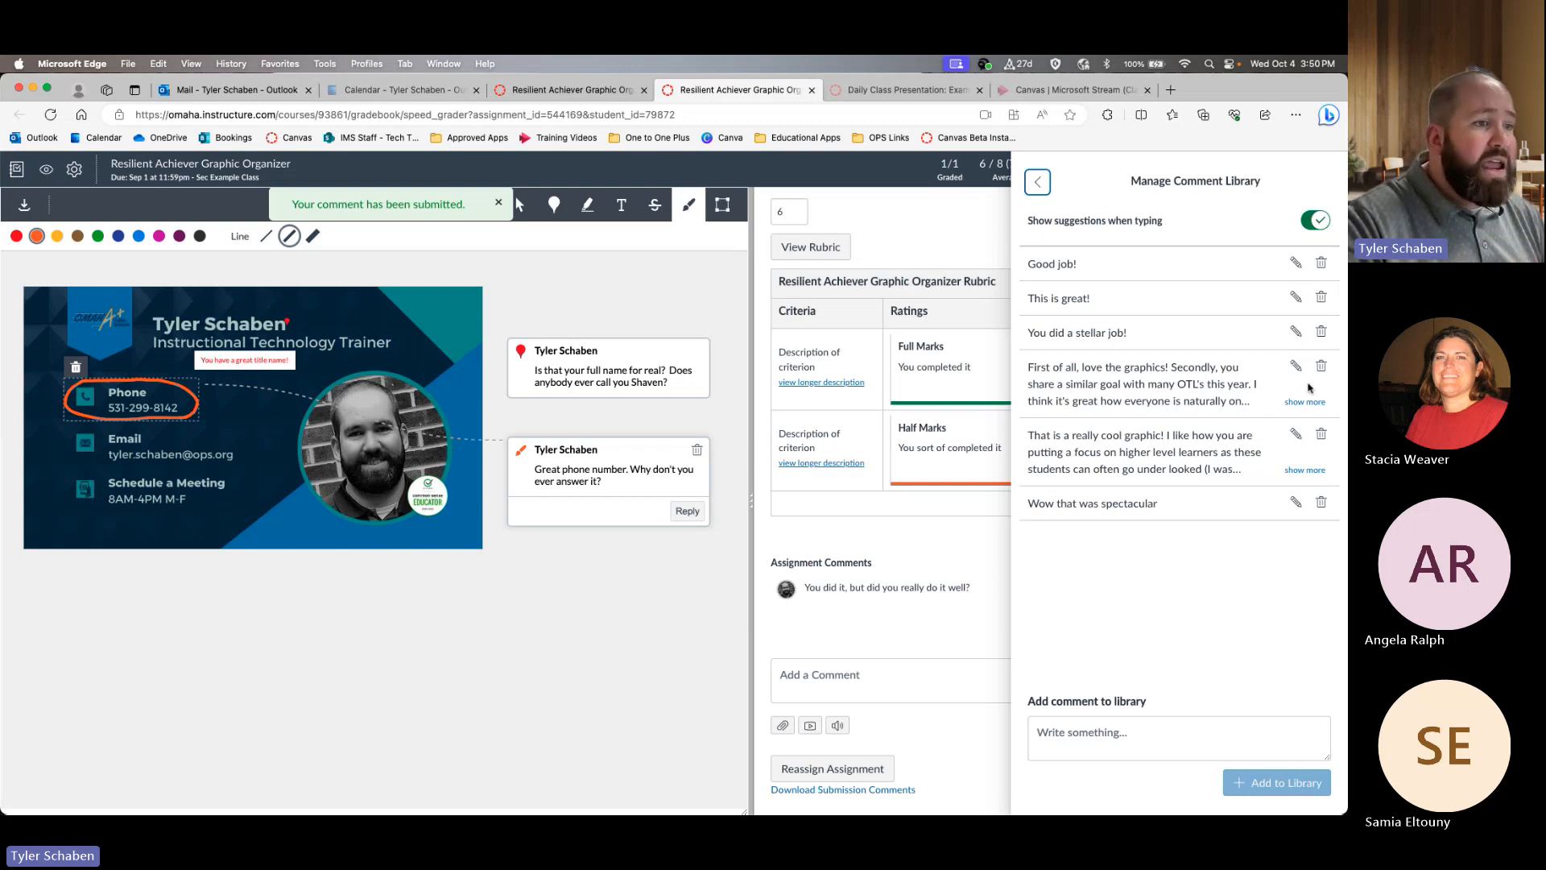
click(1101, 734)
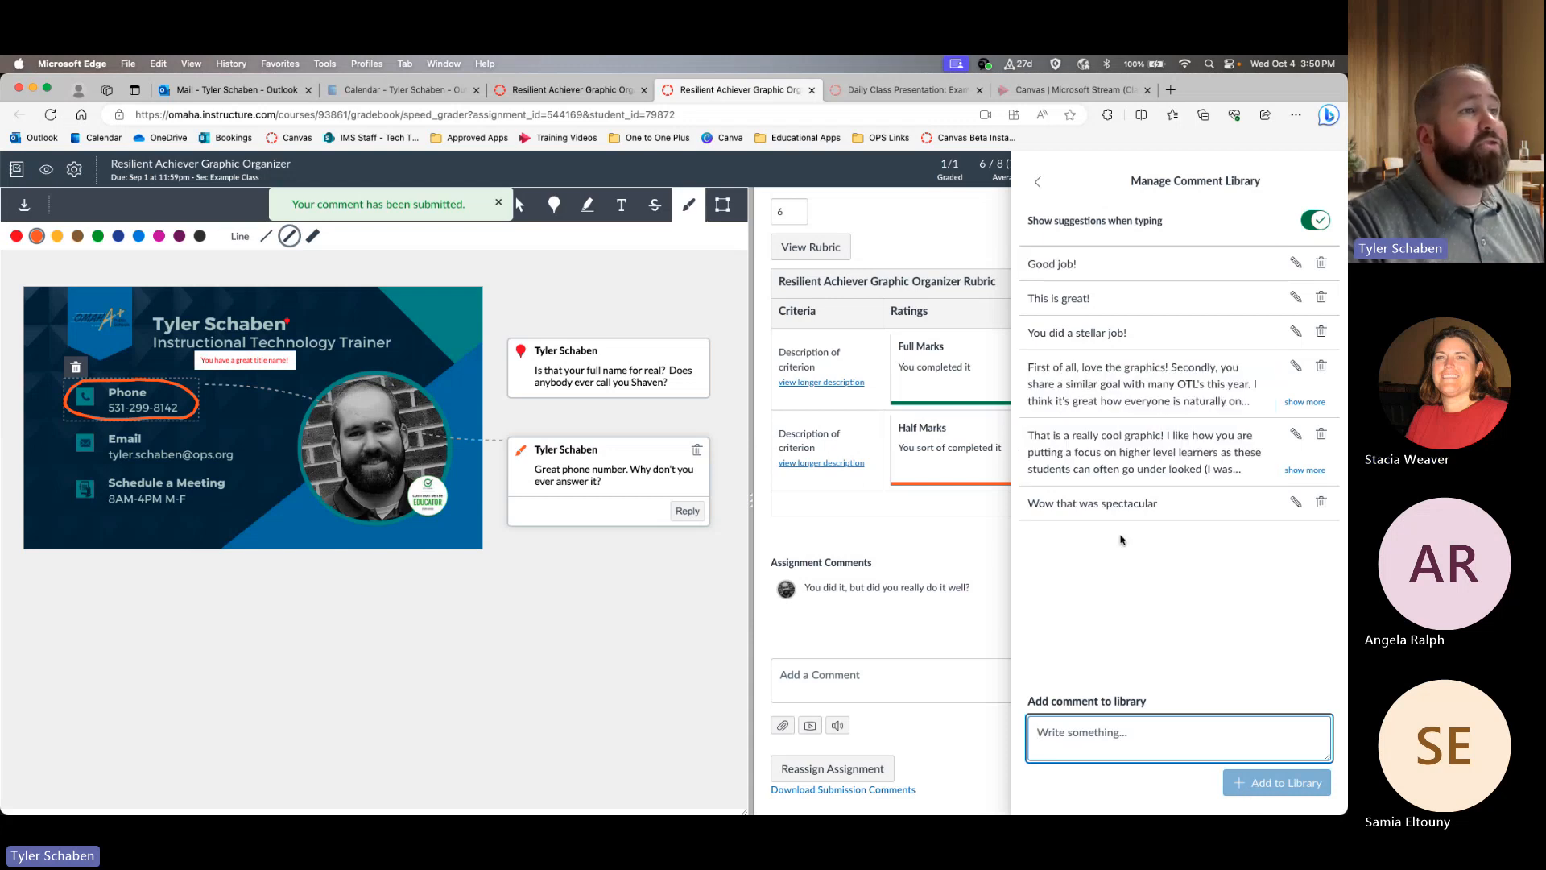
click(1116, 388)
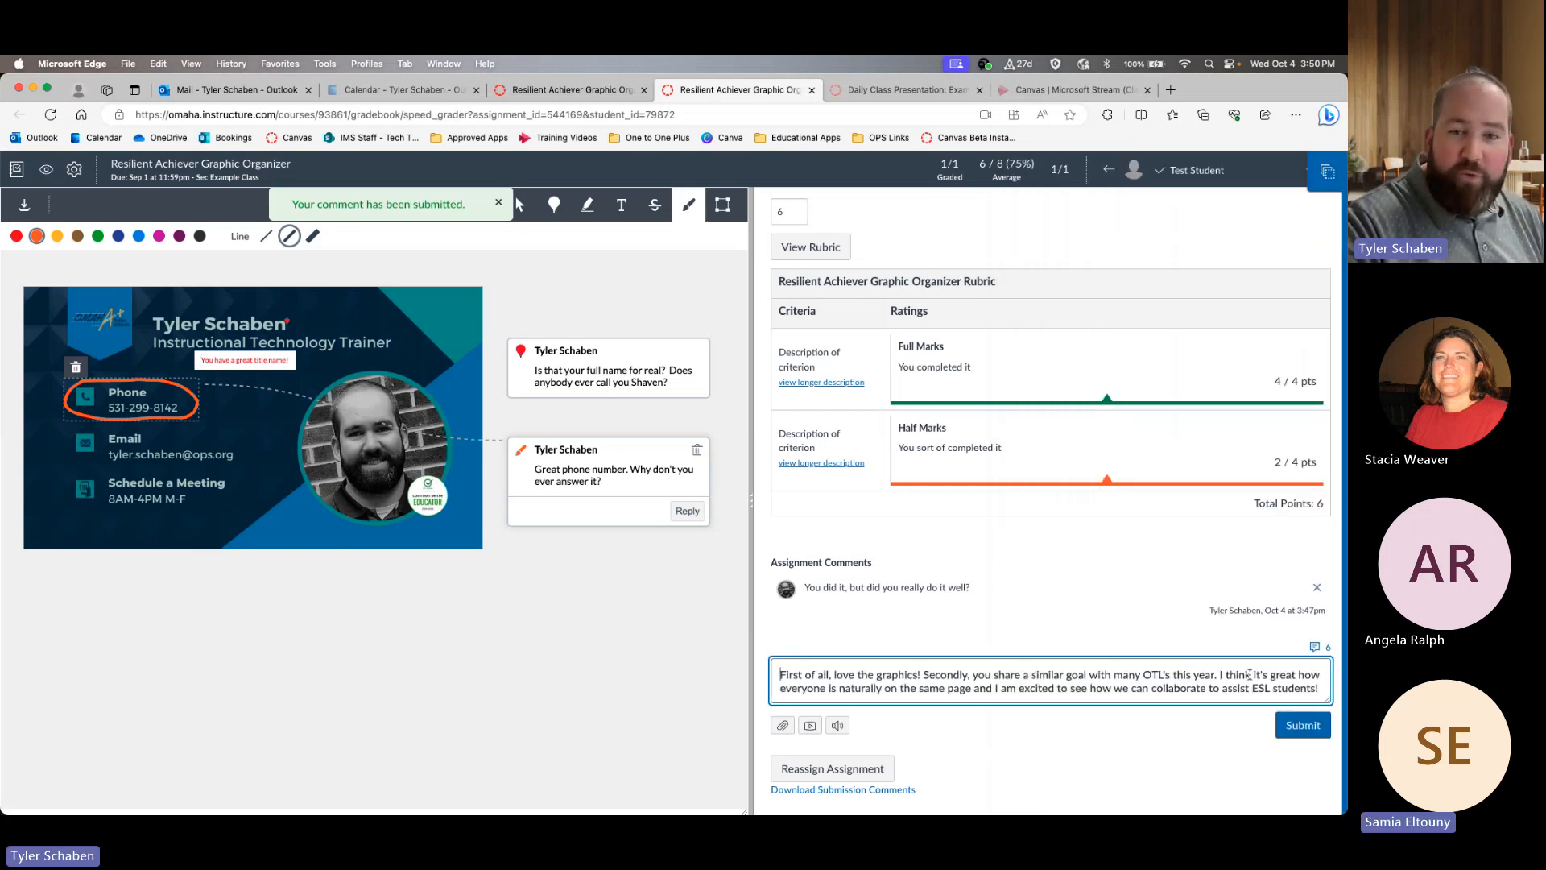
click(1304, 725)
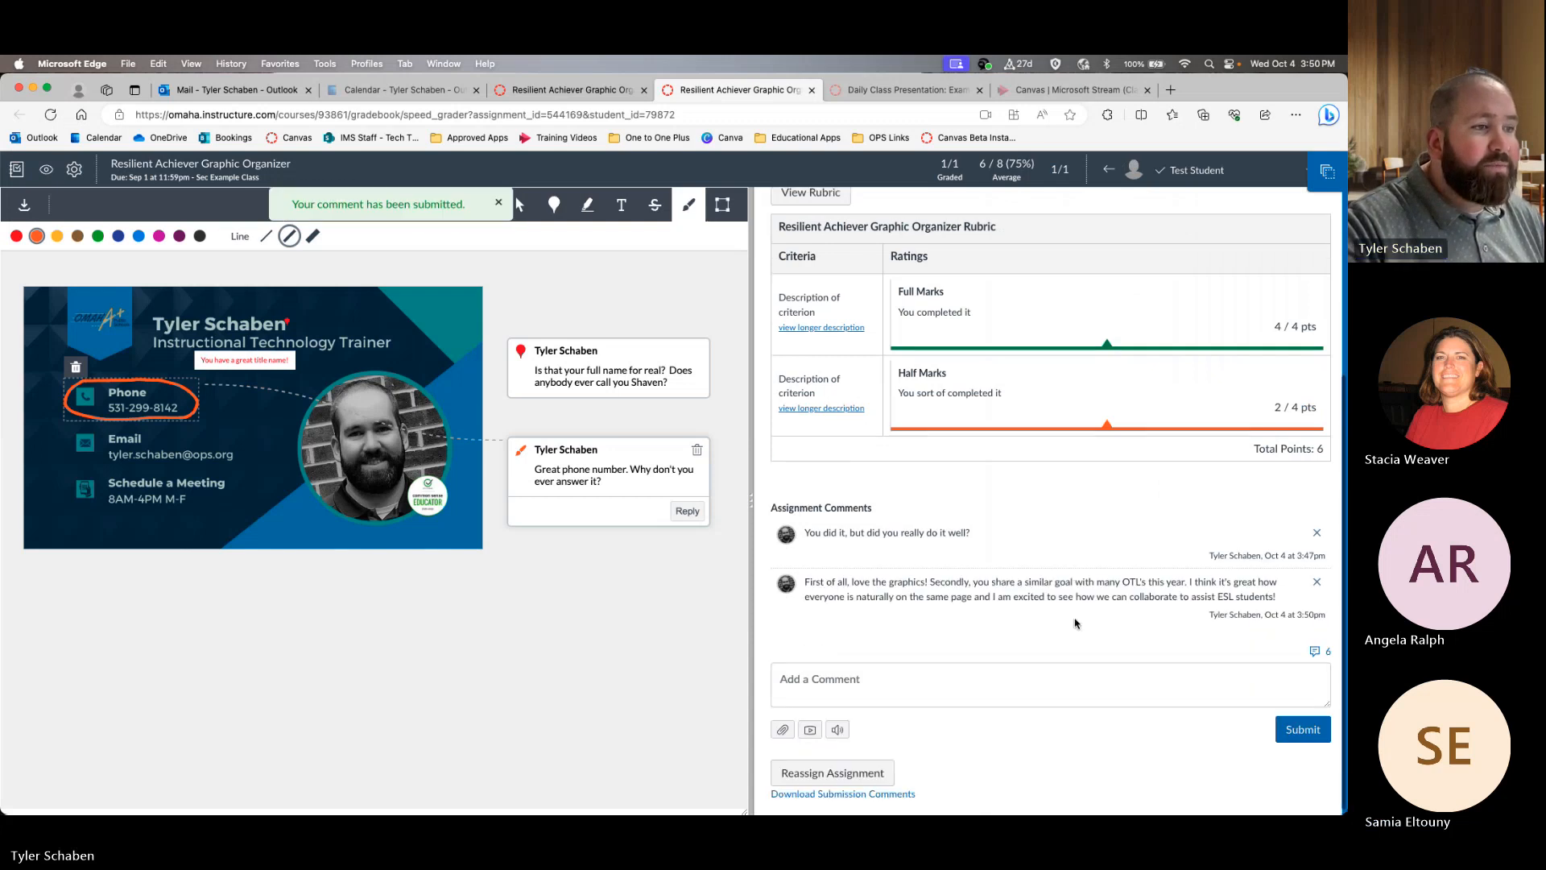
- Look through the saved entries in the comment library and close it without inserting one
click(1317, 651)
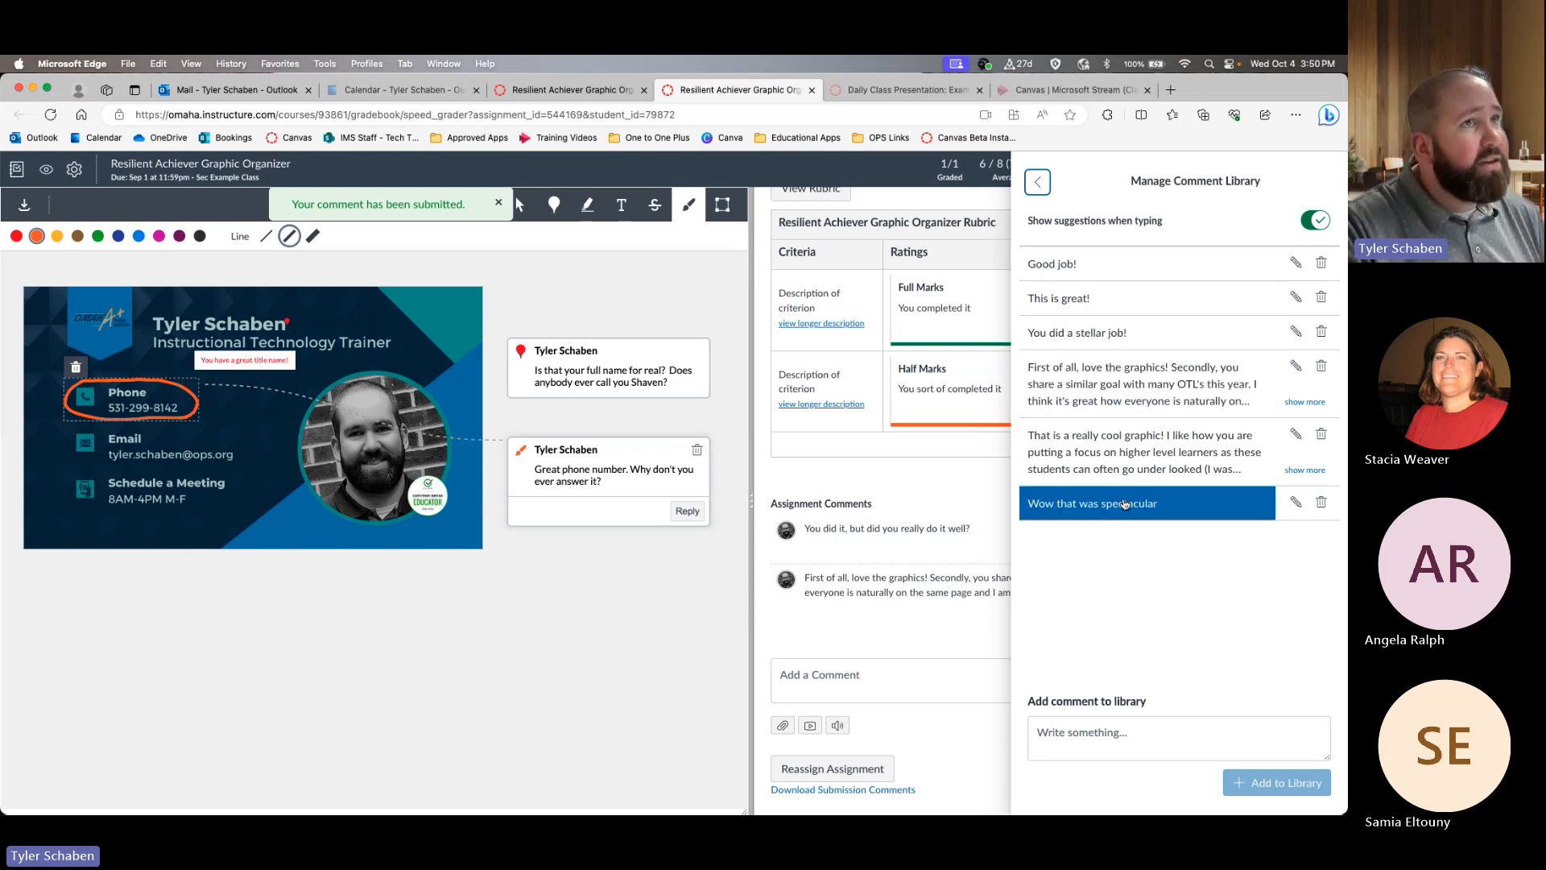
click(1038, 182)
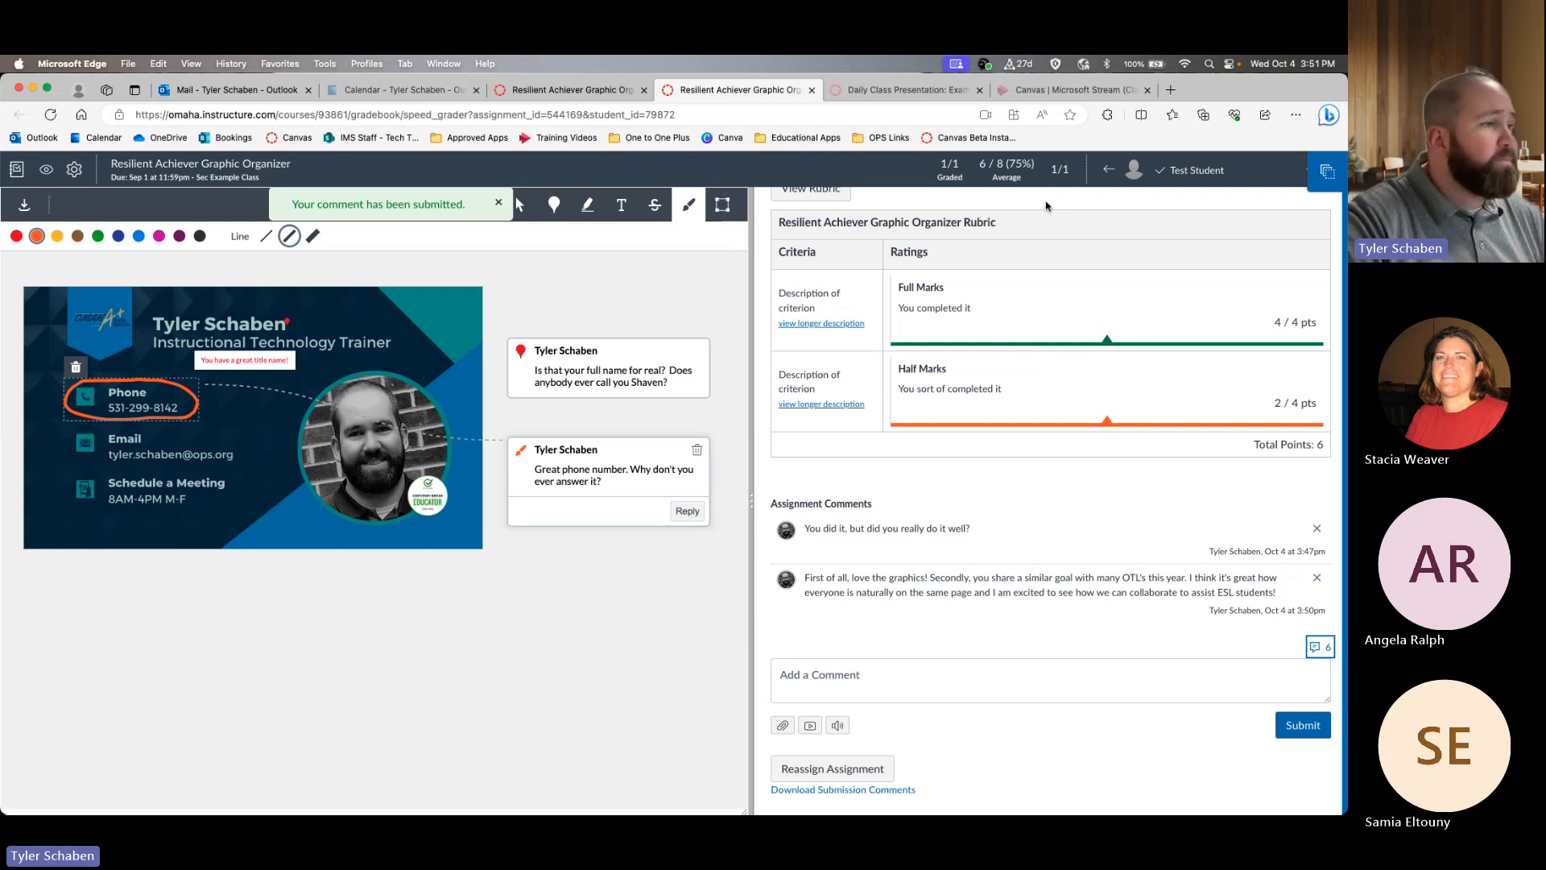
- Examine the submission details, grade, rubric ratings and both assignment comments in the grading pane
scroll(1058, 548, up, 4)
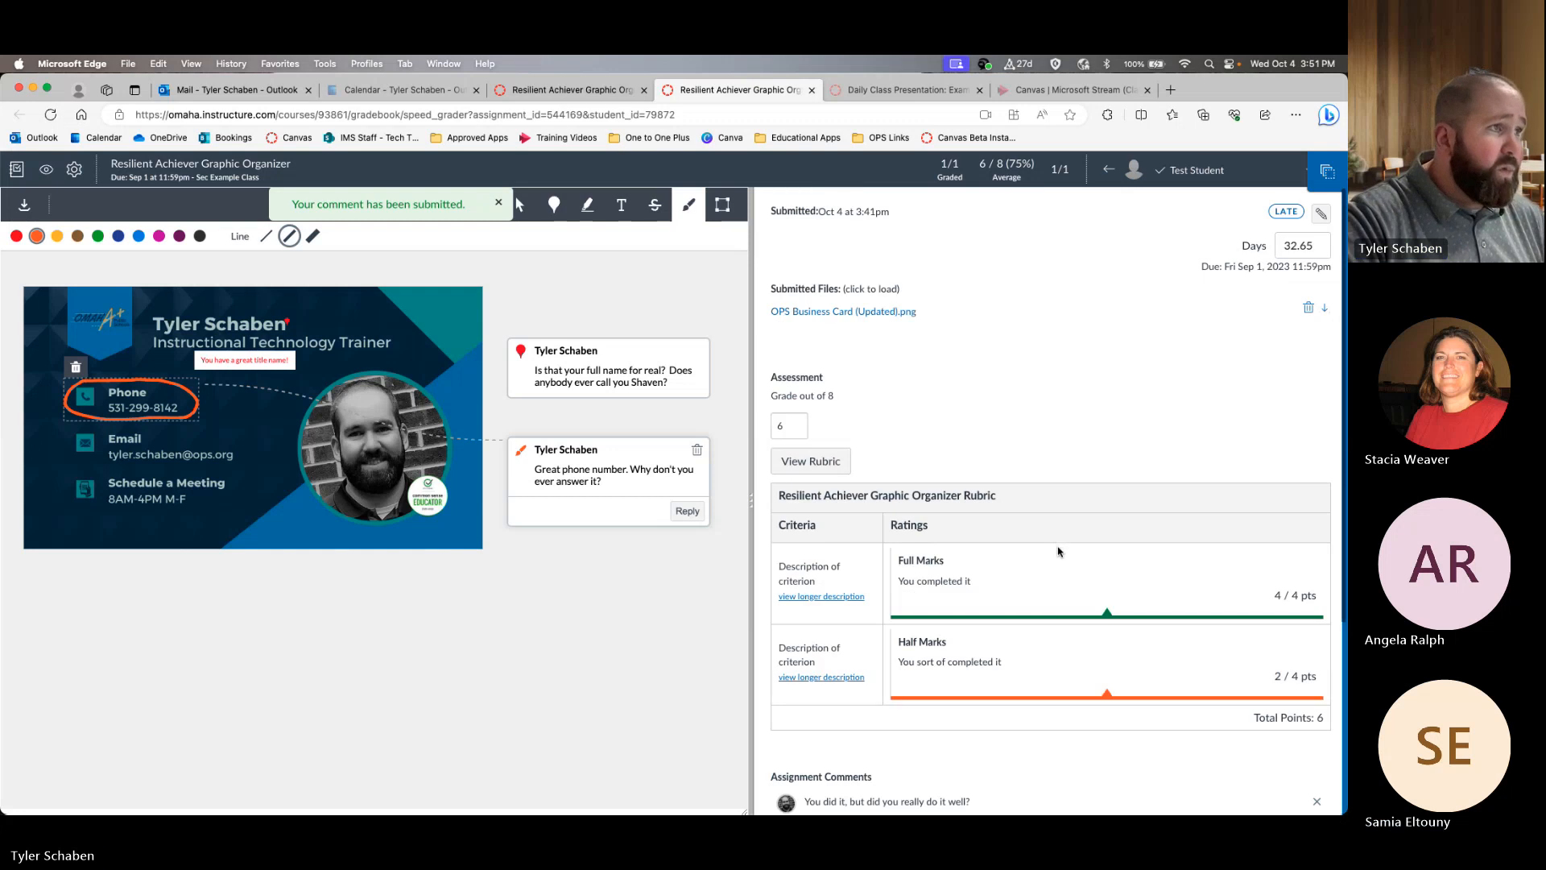
scroll(1058, 551, down, 4)
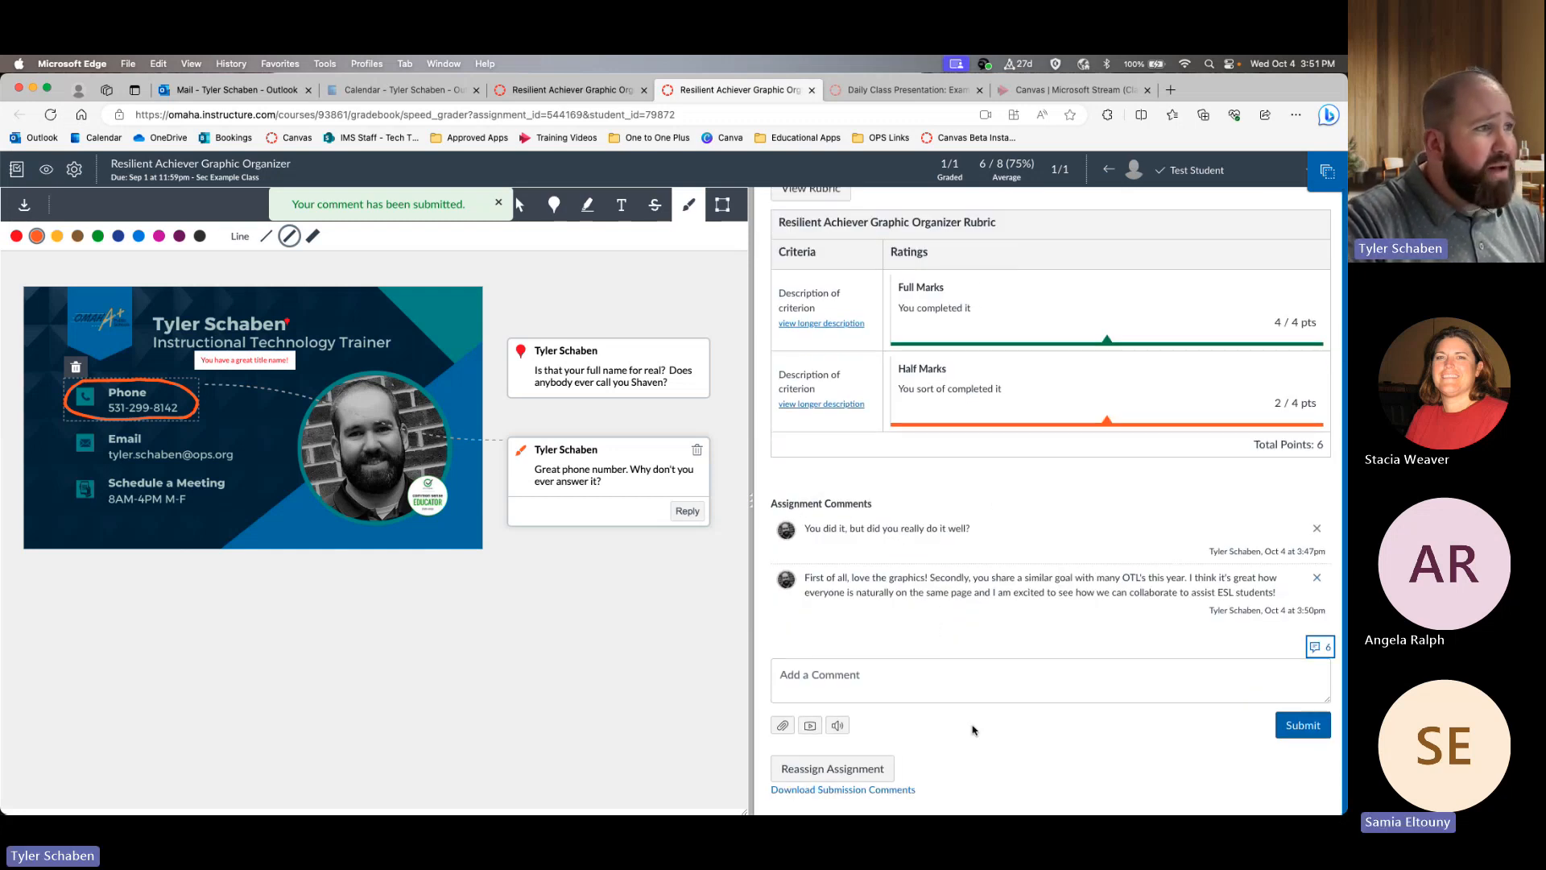
scroll(1065, 527, up, 1)
scroll(1066, 527, up, 1)
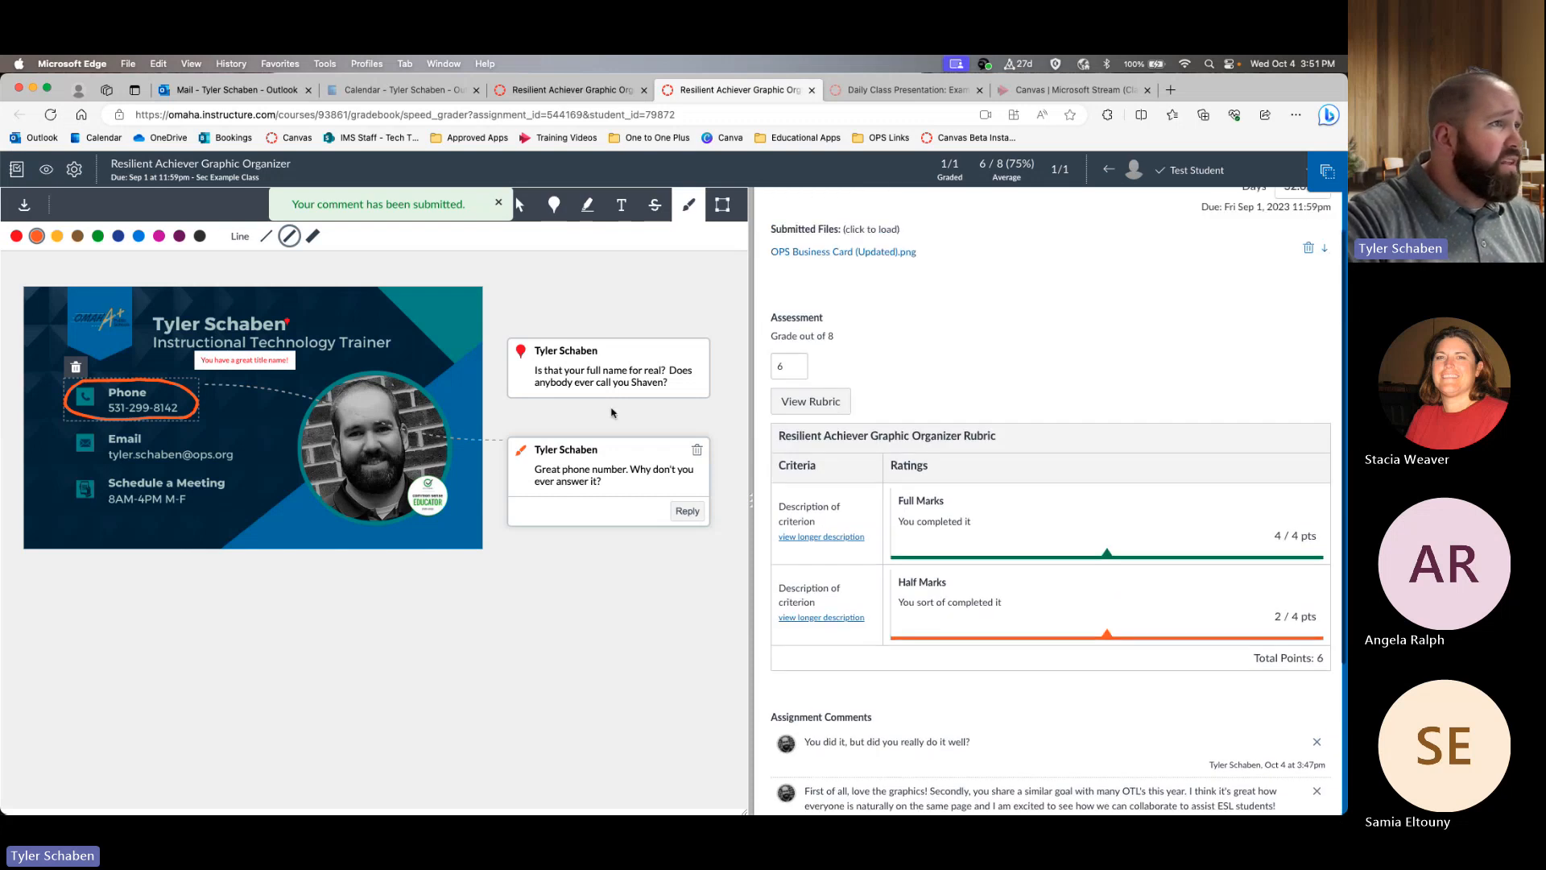
scroll(1079, 528, down, 2)
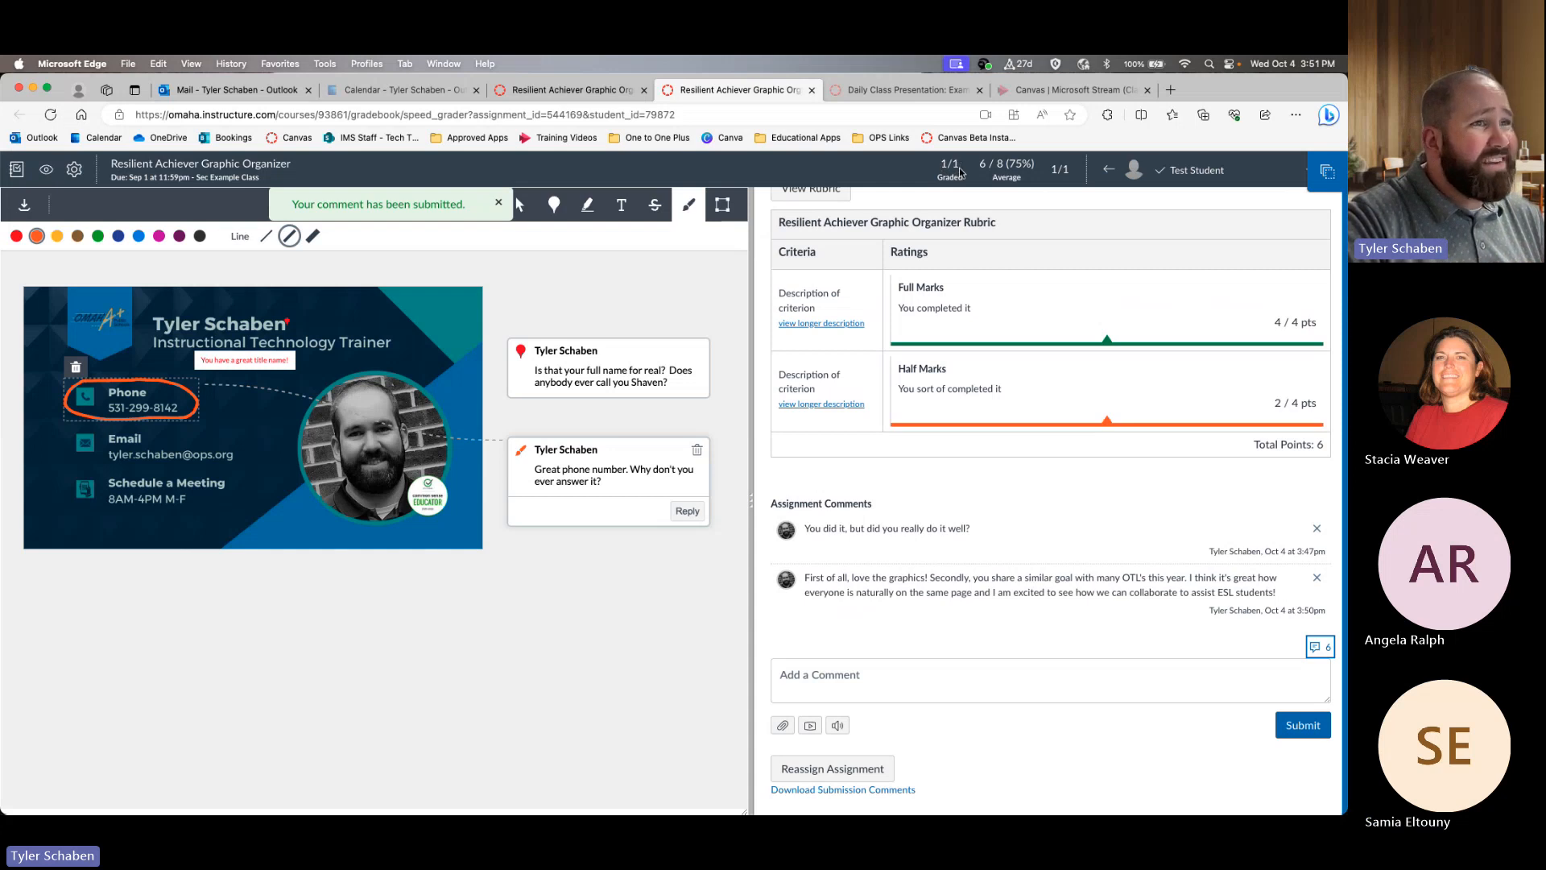
scroll(1083, 425, up, 5)
scroll(1075, 429, down, 4)
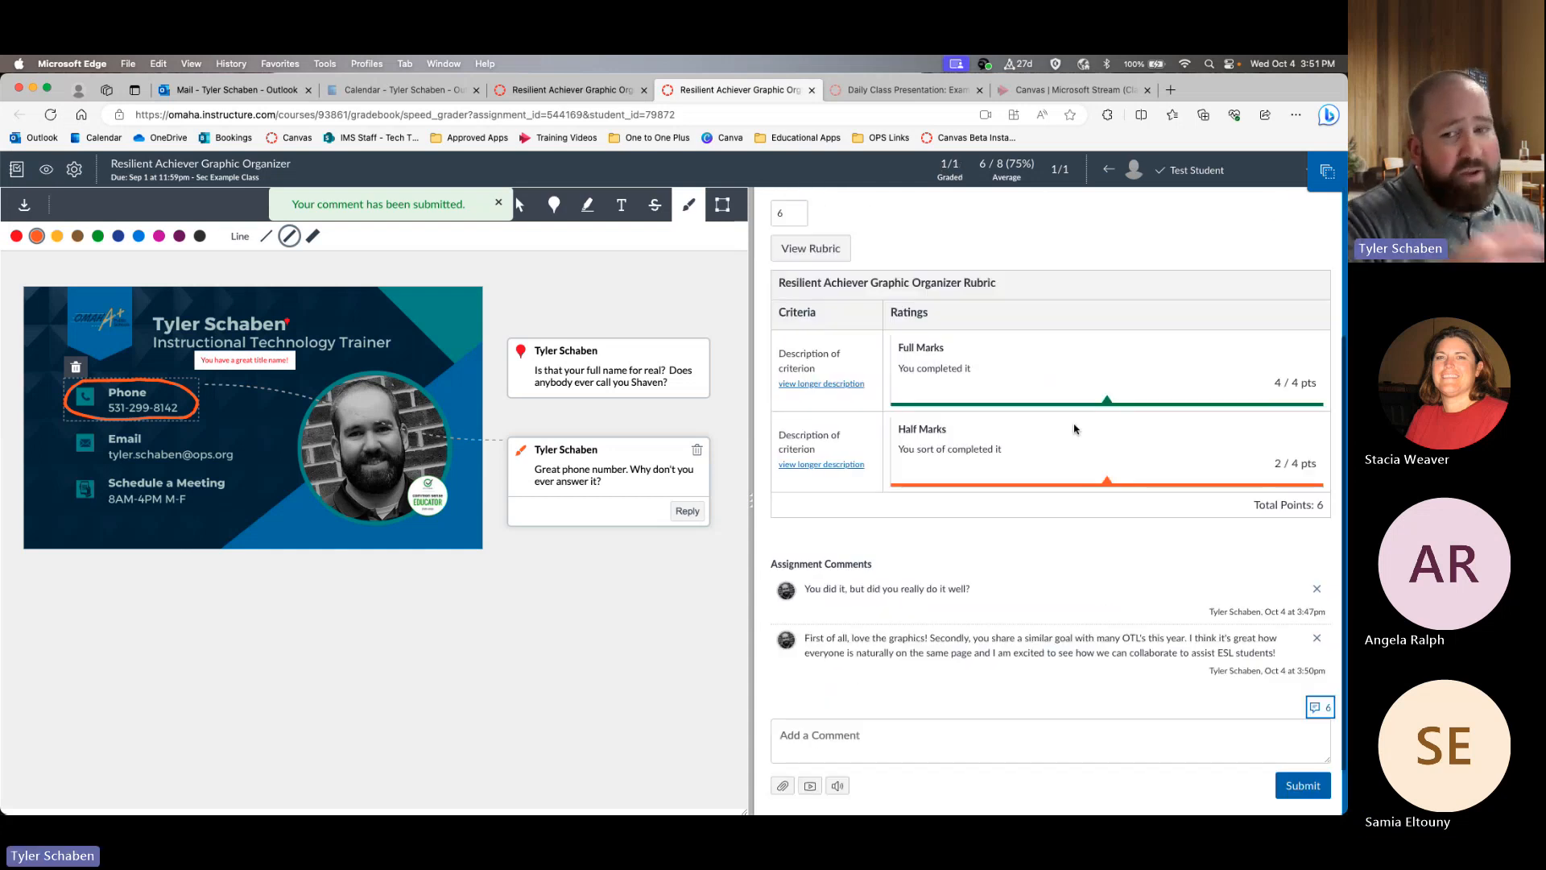
scroll(1075, 429, down, 2)
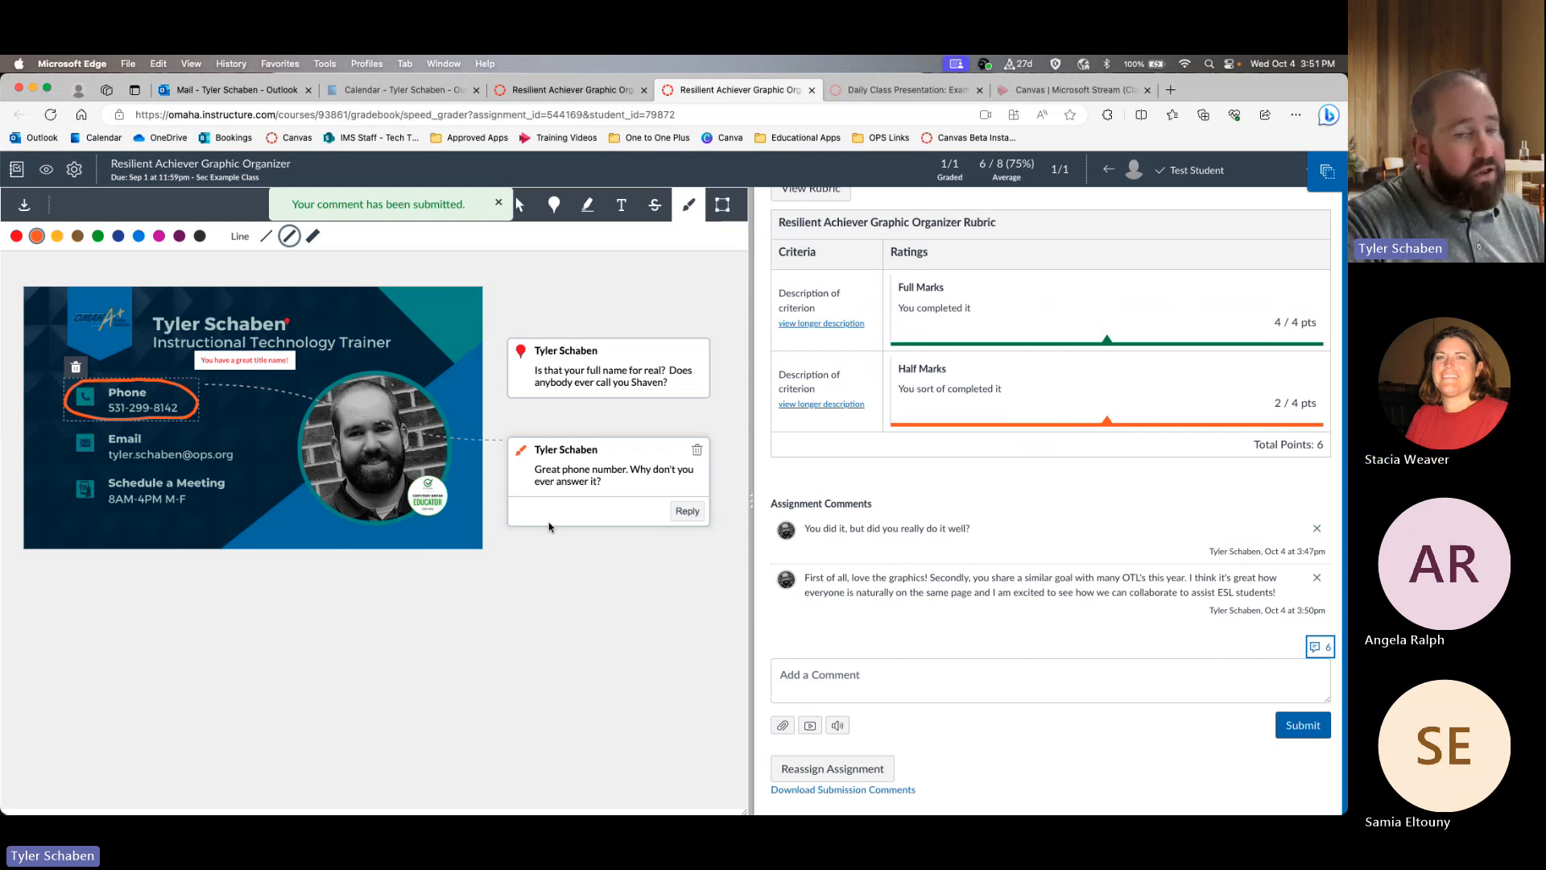
scroll(973, 567, up, 3)
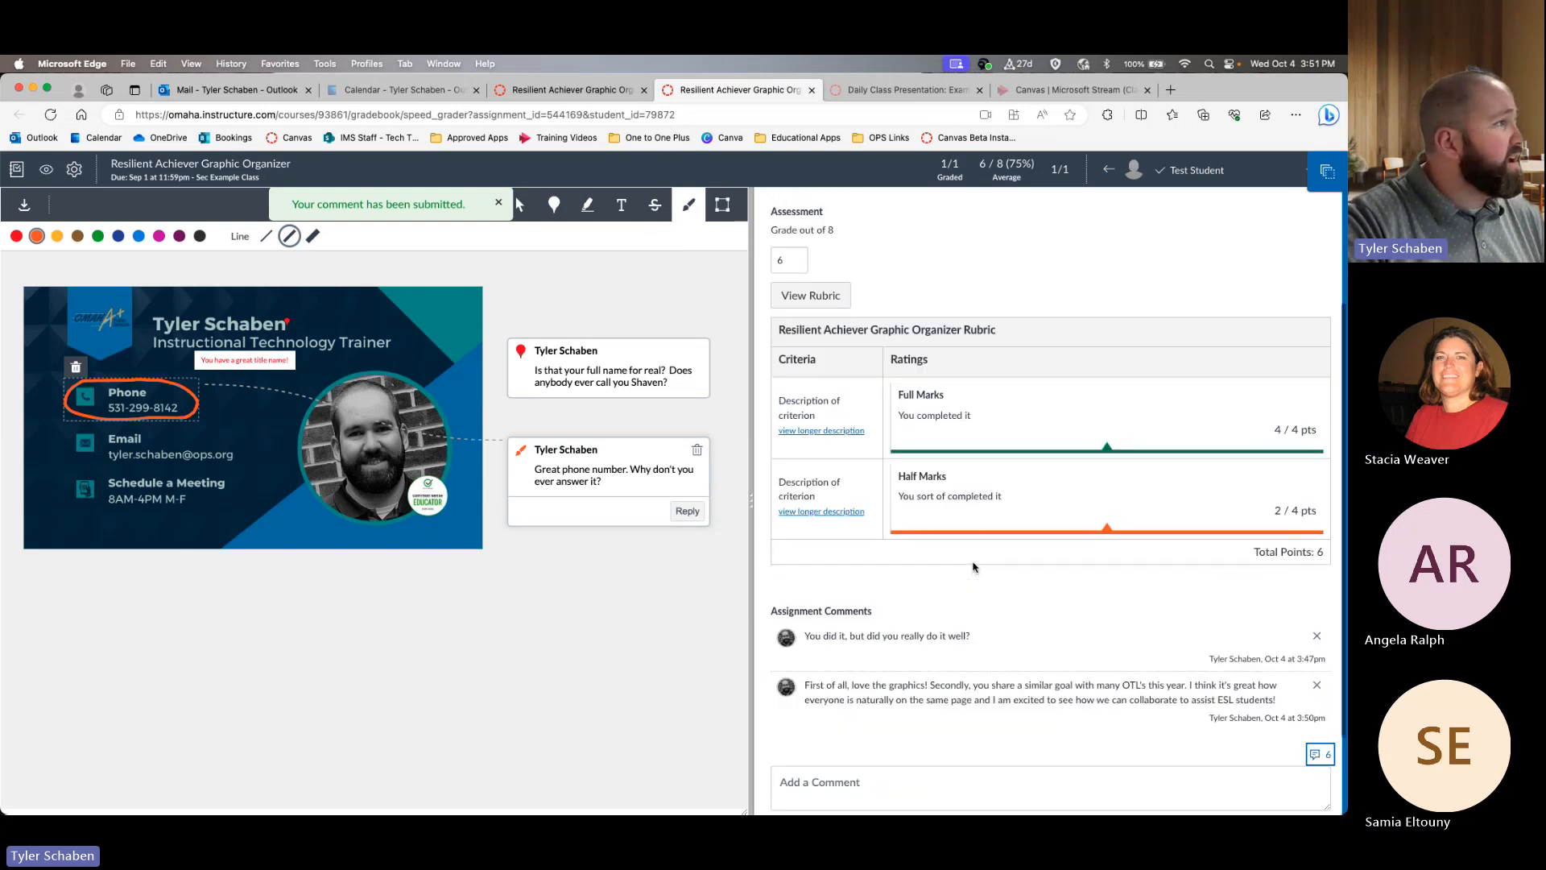
scroll(973, 566, down, 3)
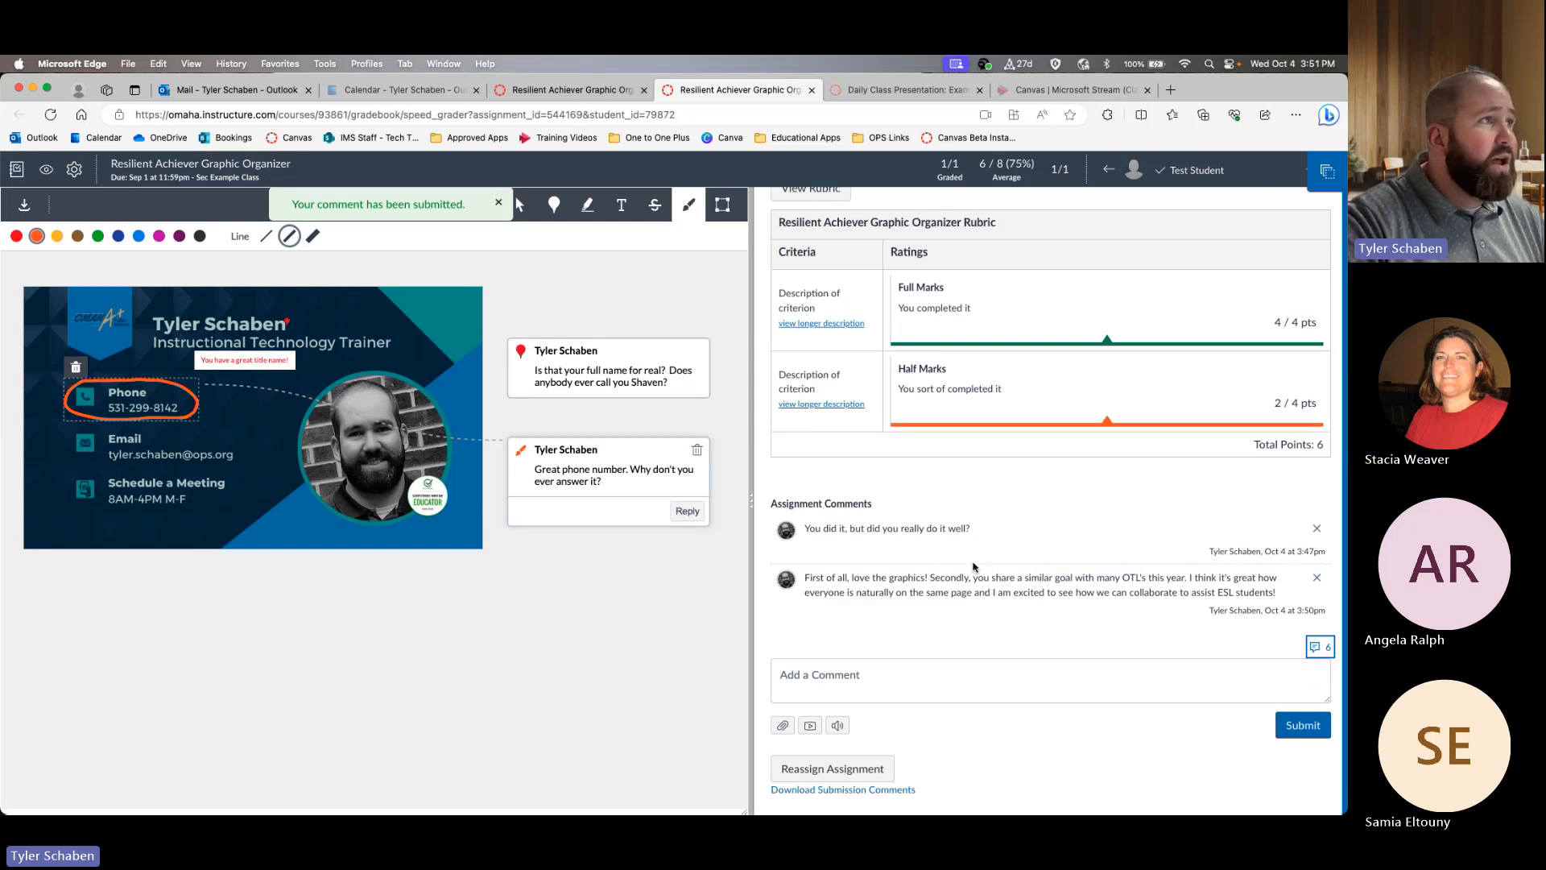
scroll(973, 566, up, 3)
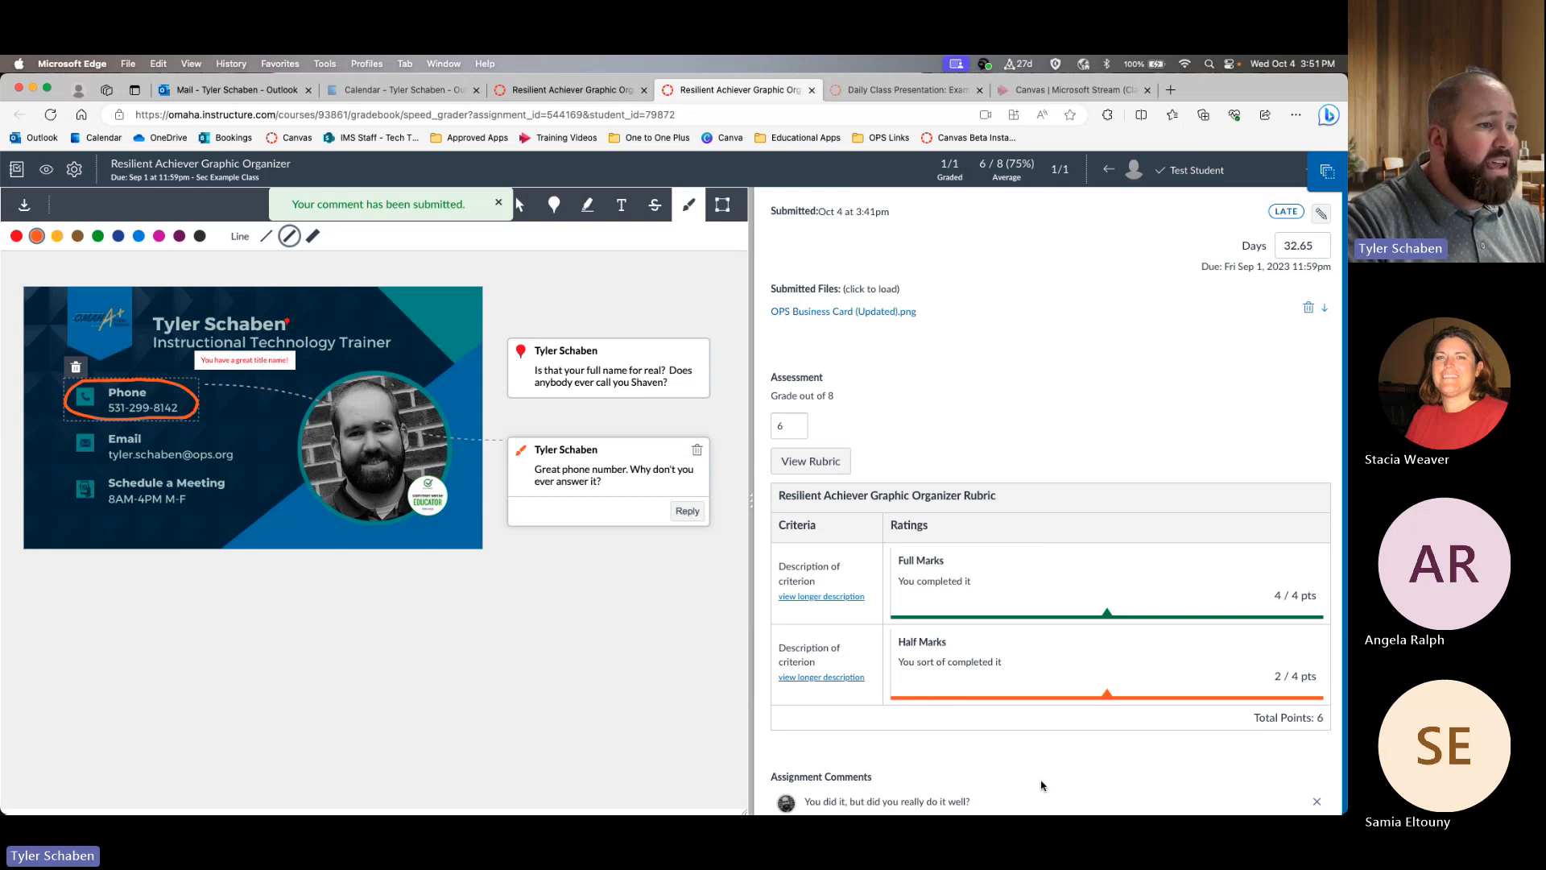
scroll(1047, 777, down, 5)
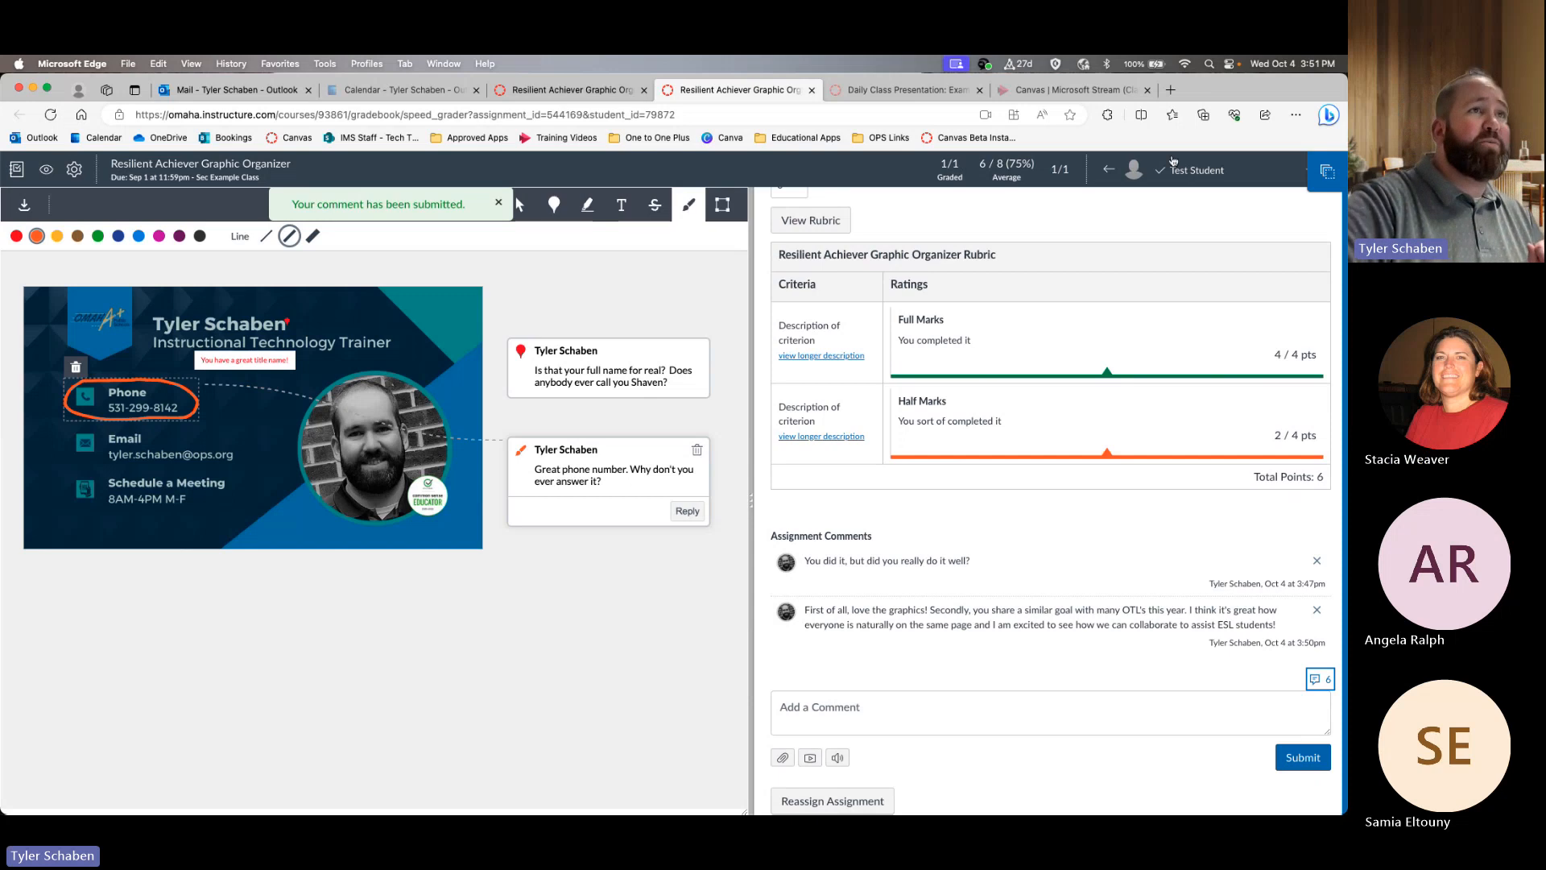
- Open google.com in a new browser tab and search for "canvas teacher app"
click(1170, 96)
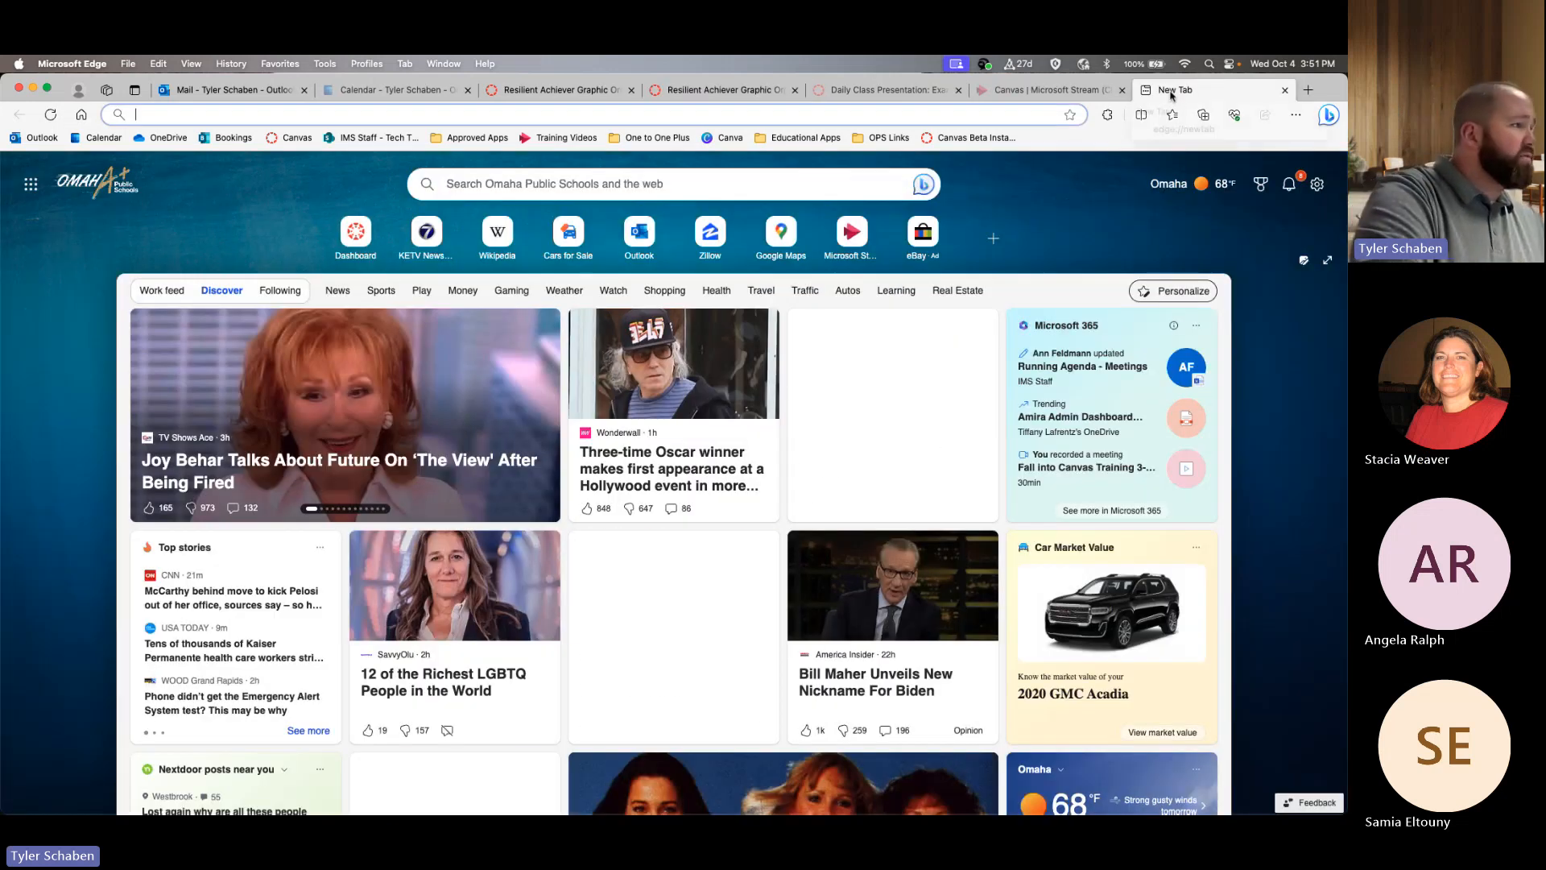
text(google.com)
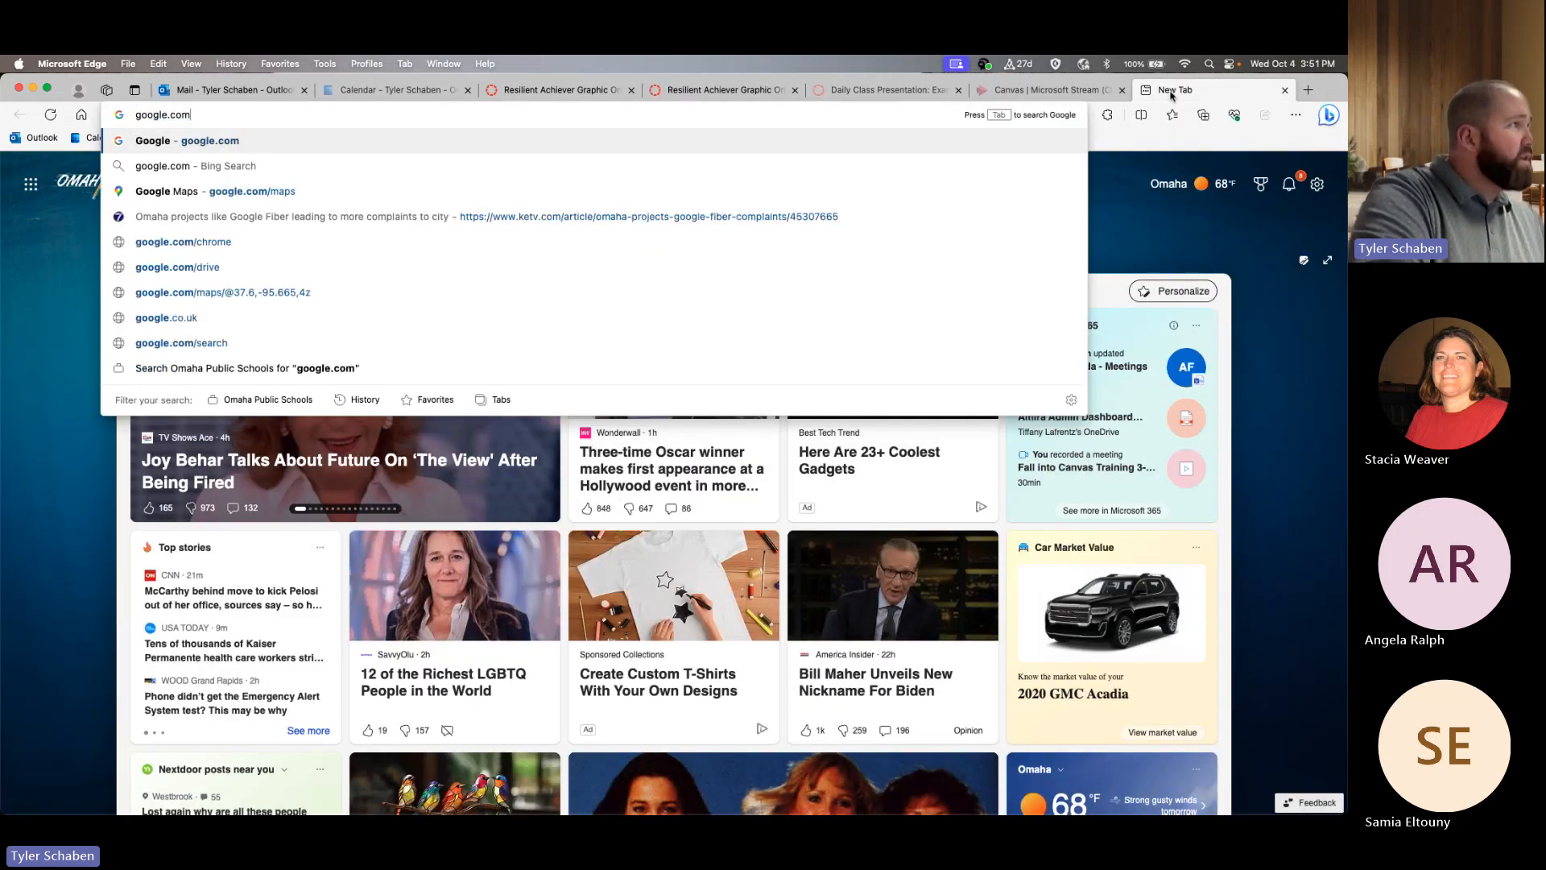
key(Return)
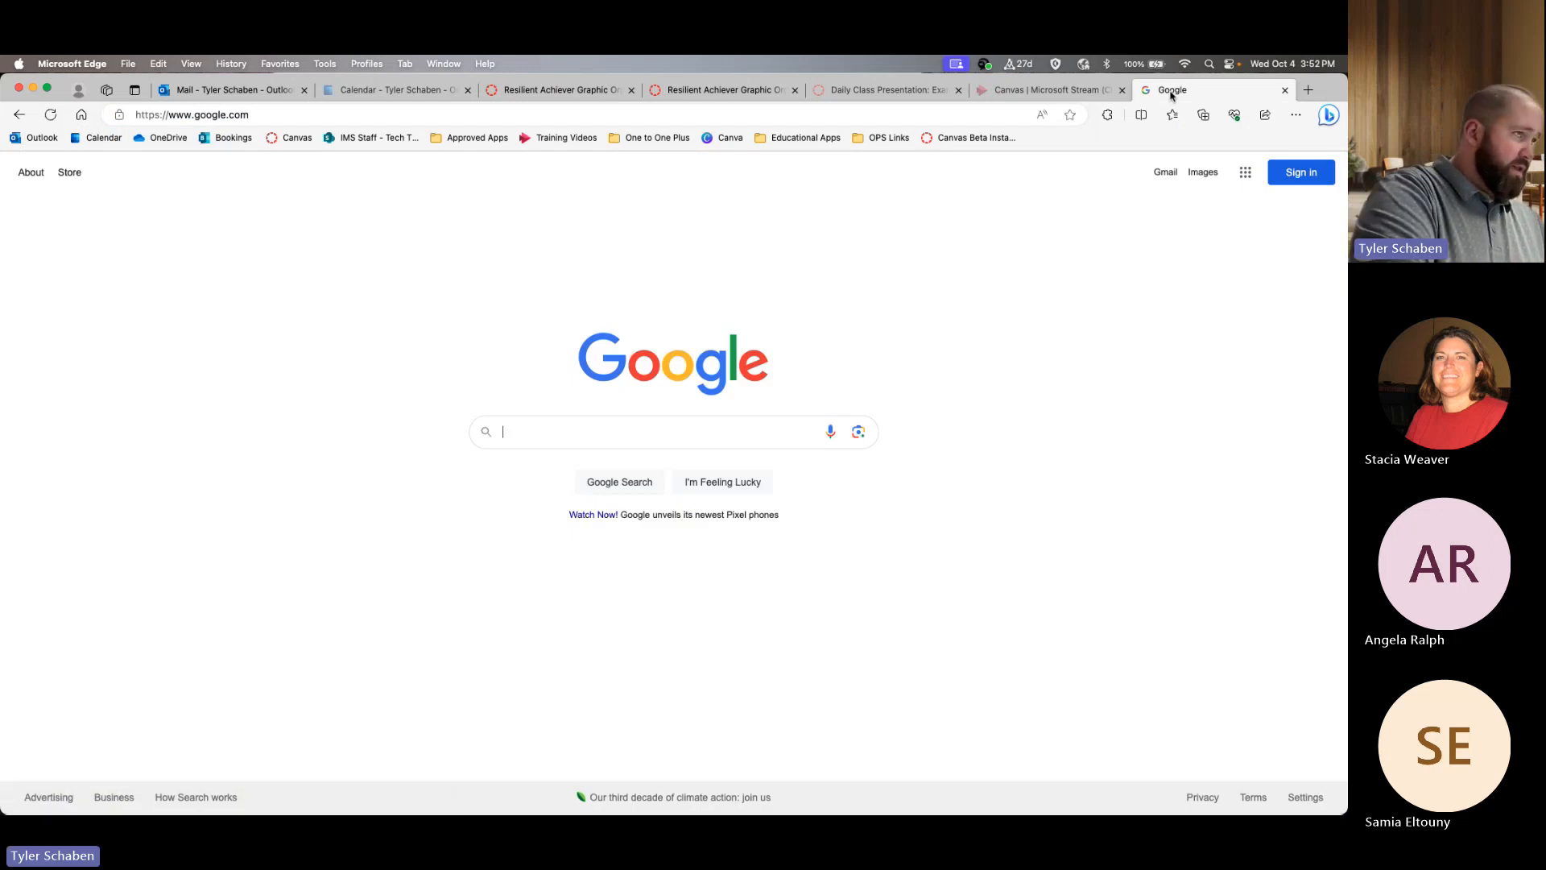
text(canvas t)
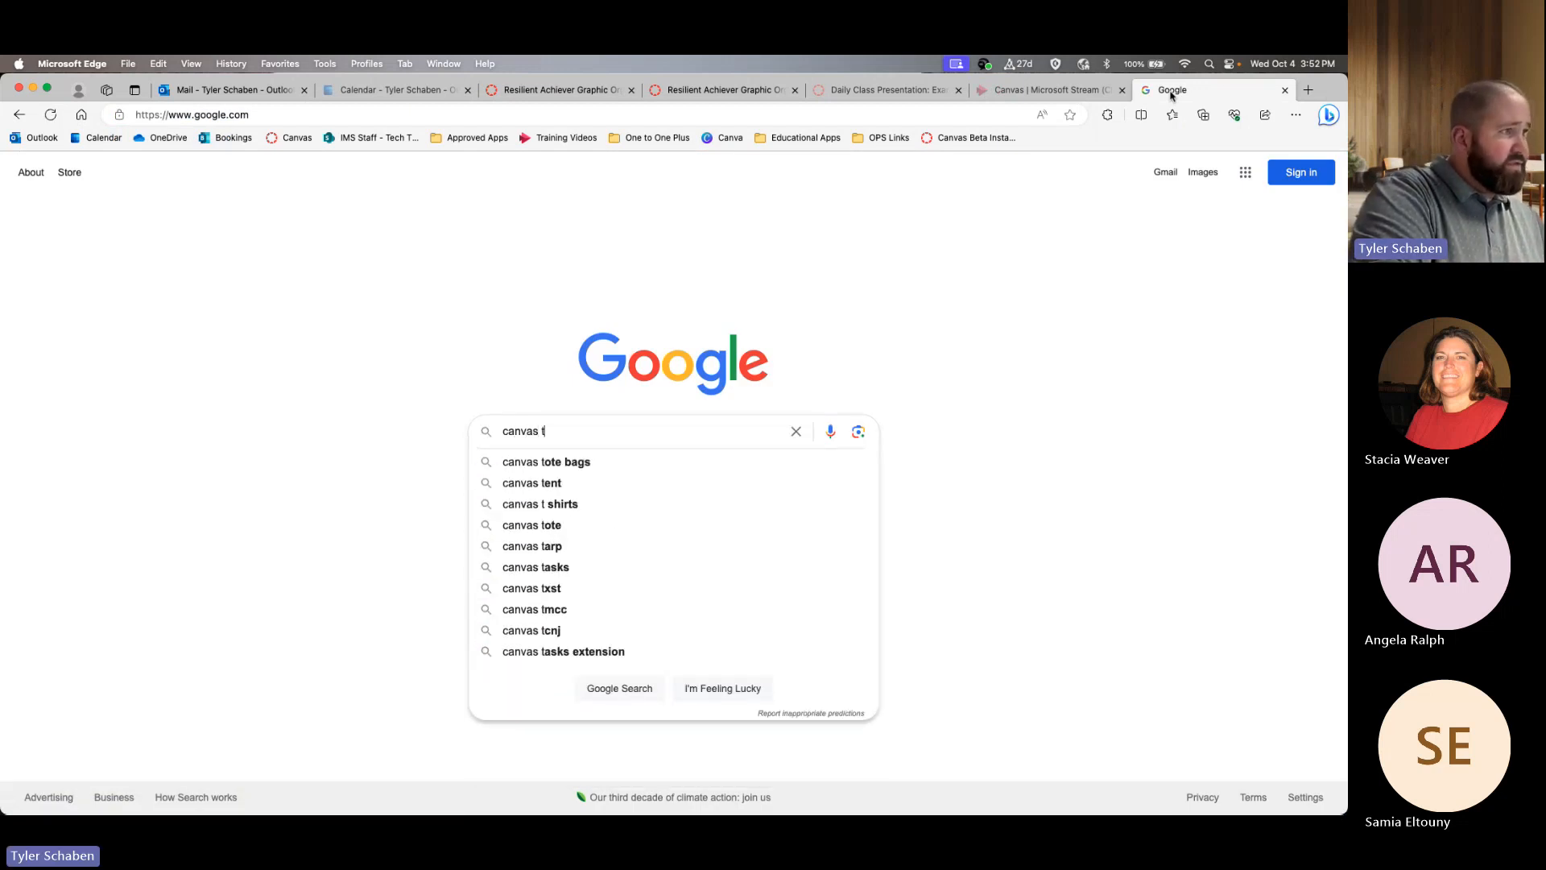
text(eacher app)
key(Return)
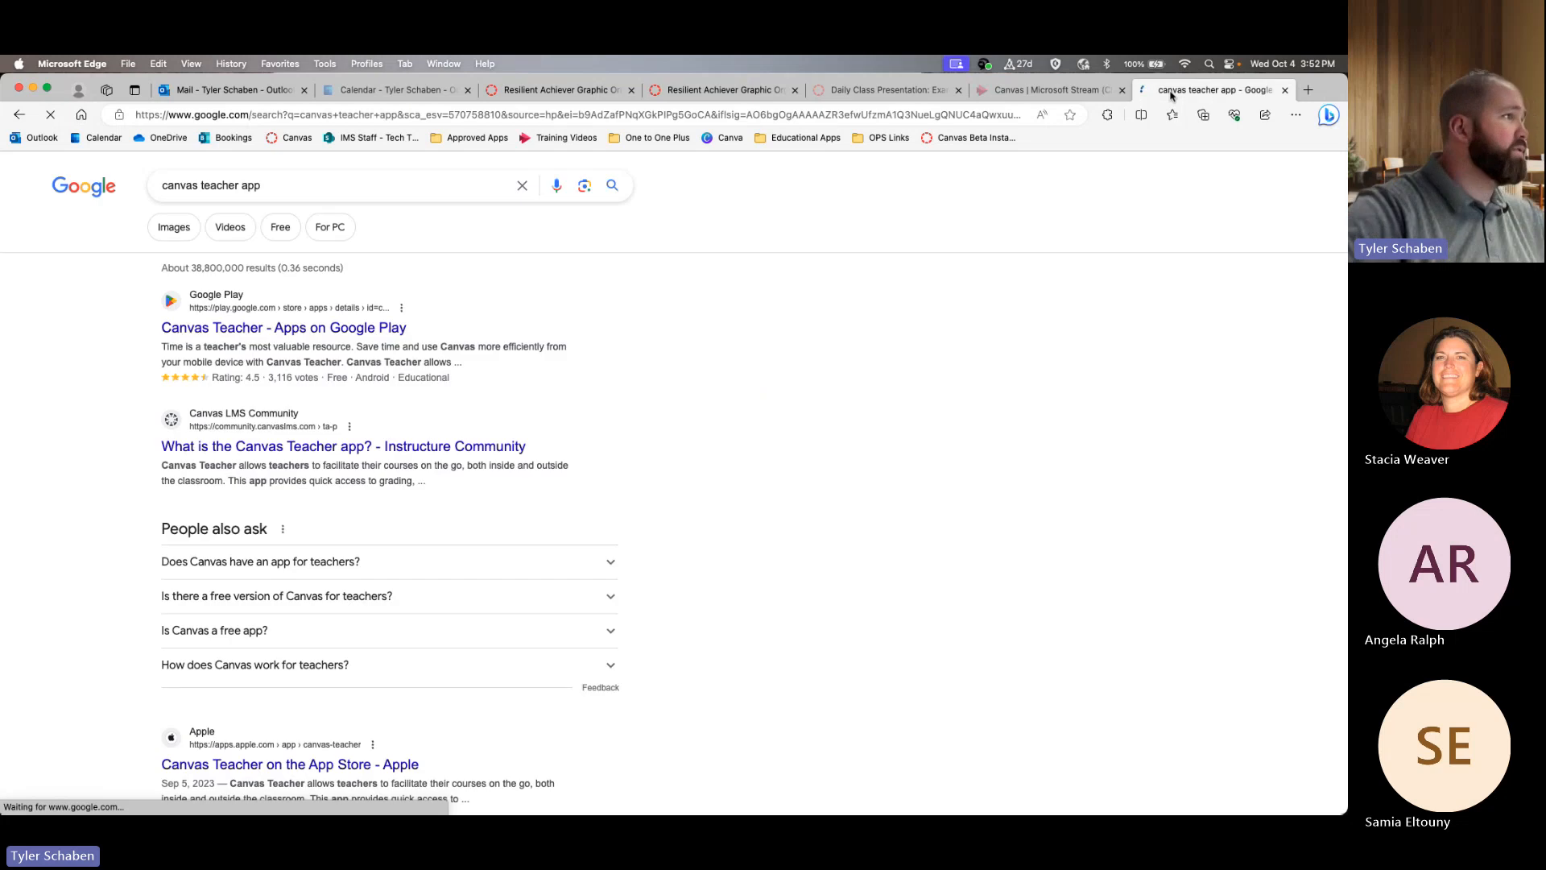
- Read the Instructure Community article "What is the Canvas Teacher app?" from the search results and close its tab
scroll(351, 396, down, 2)
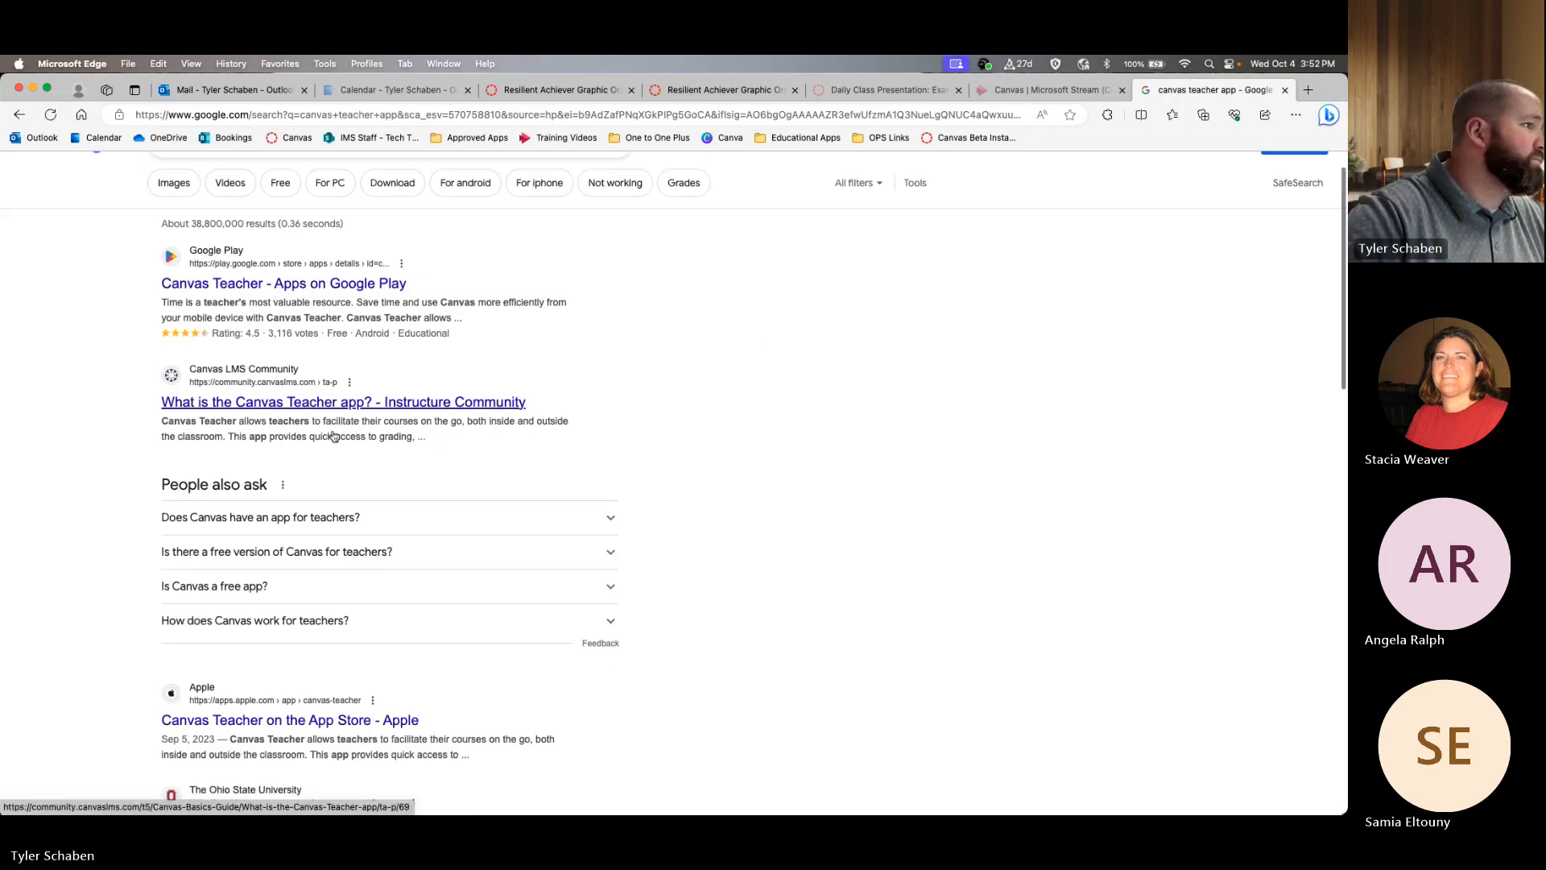
click(351, 384)
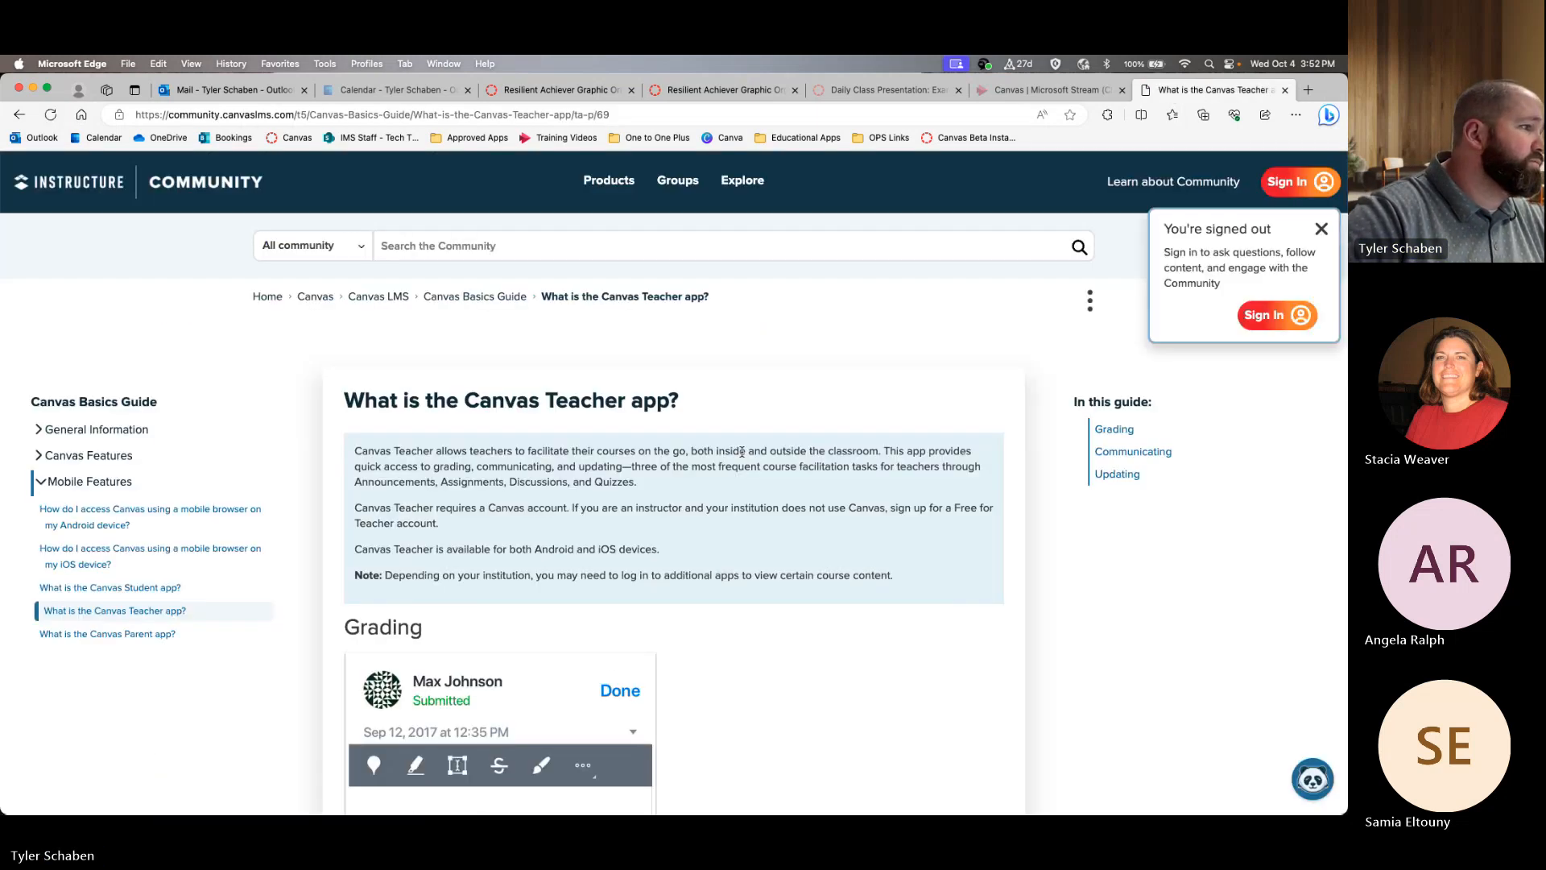
scroll(741, 462, down, 10)
scroll(741, 463, down, 12)
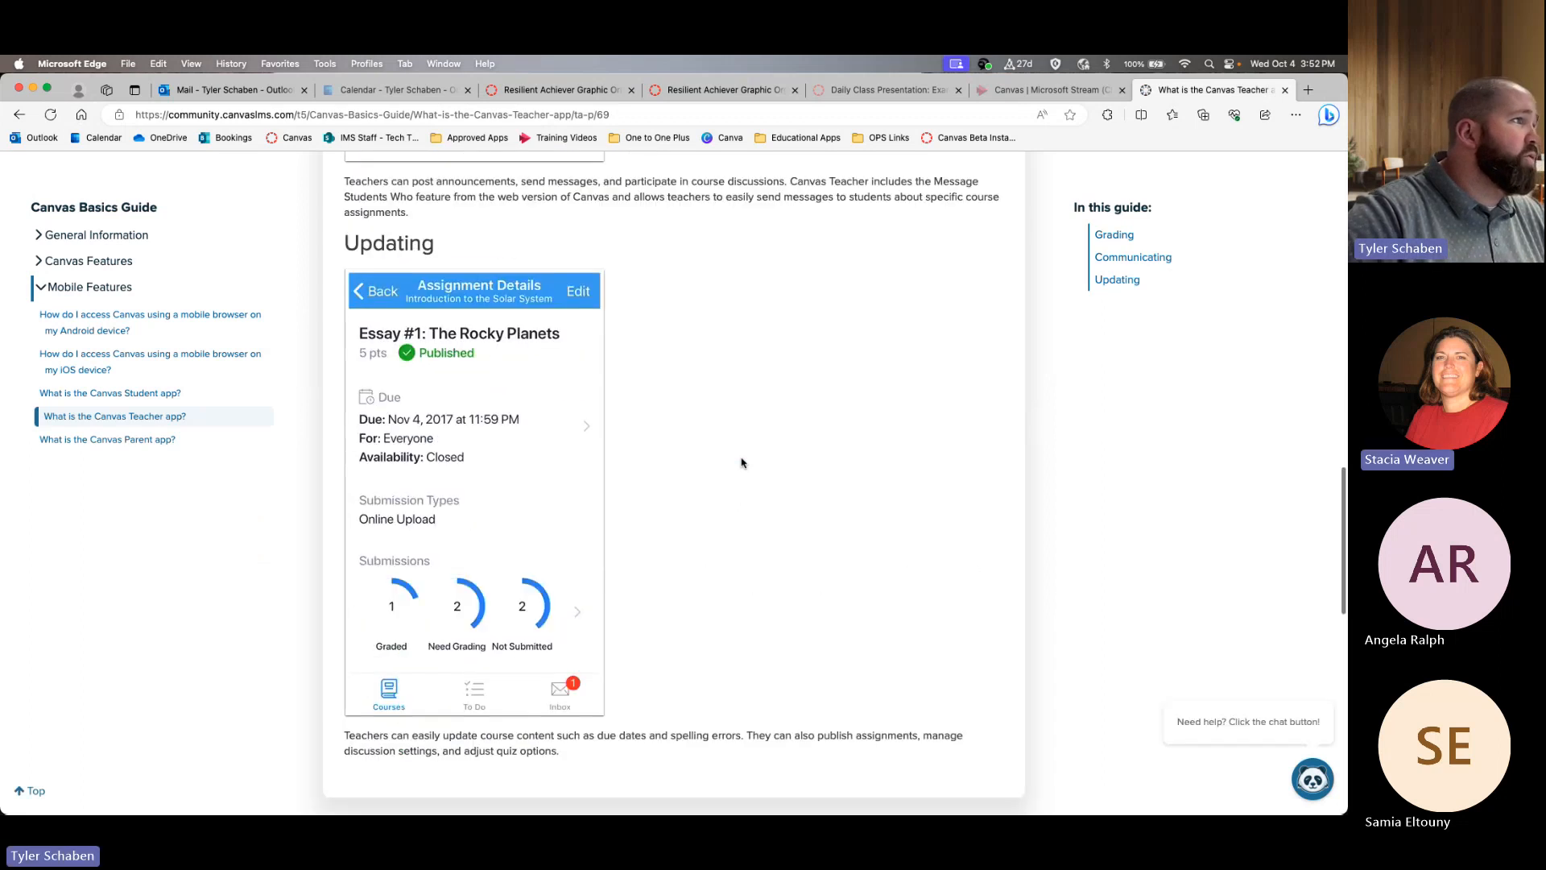
scroll(742, 462, down, 3)
scroll(739, 459, up, 20)
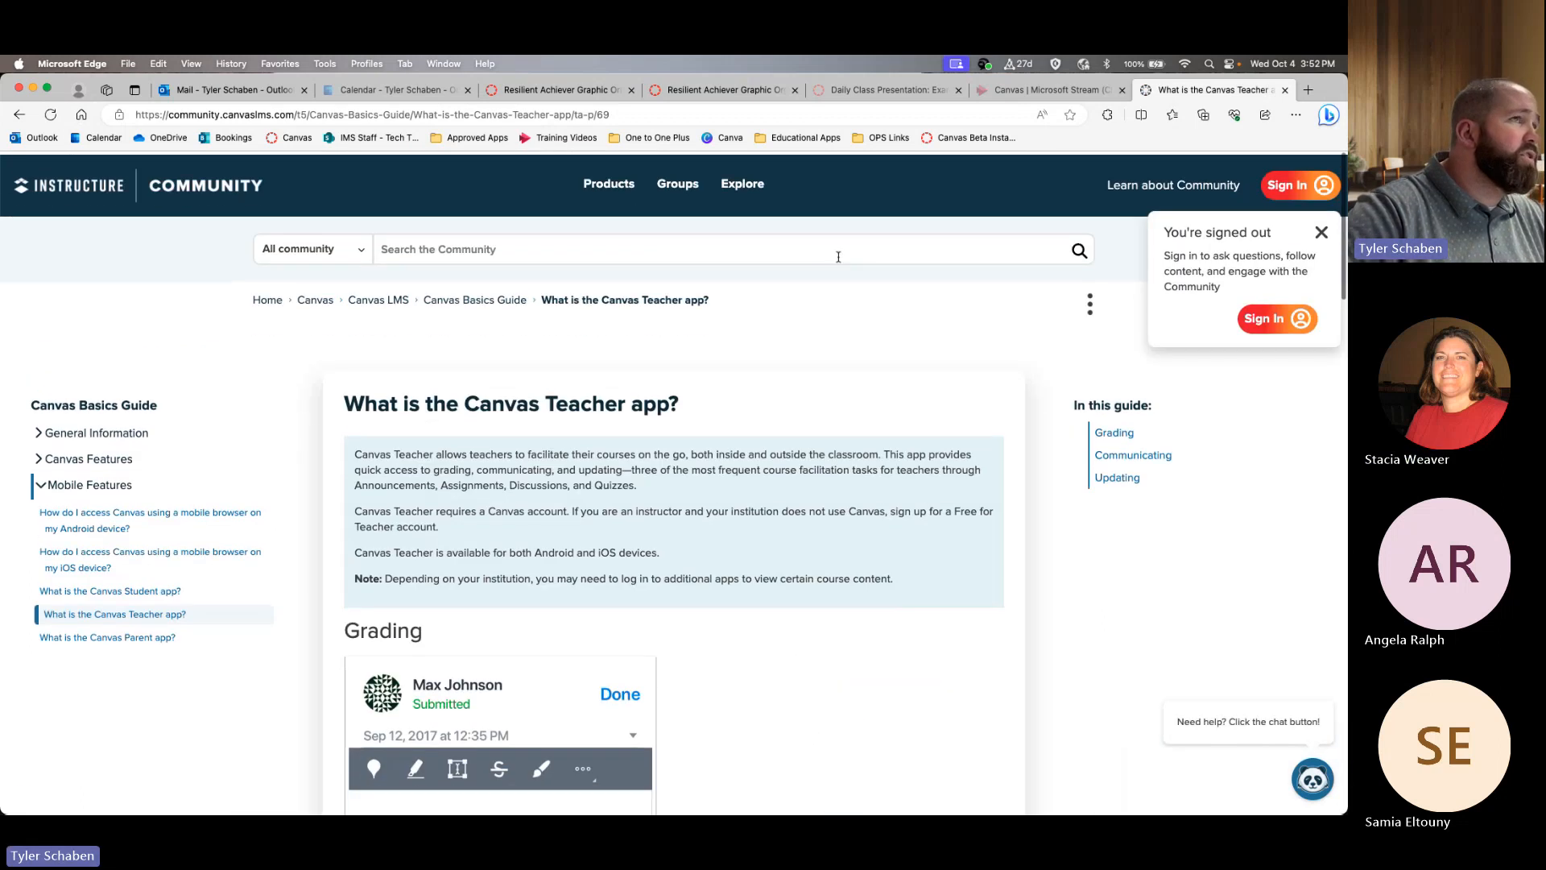
click(1285, 89)
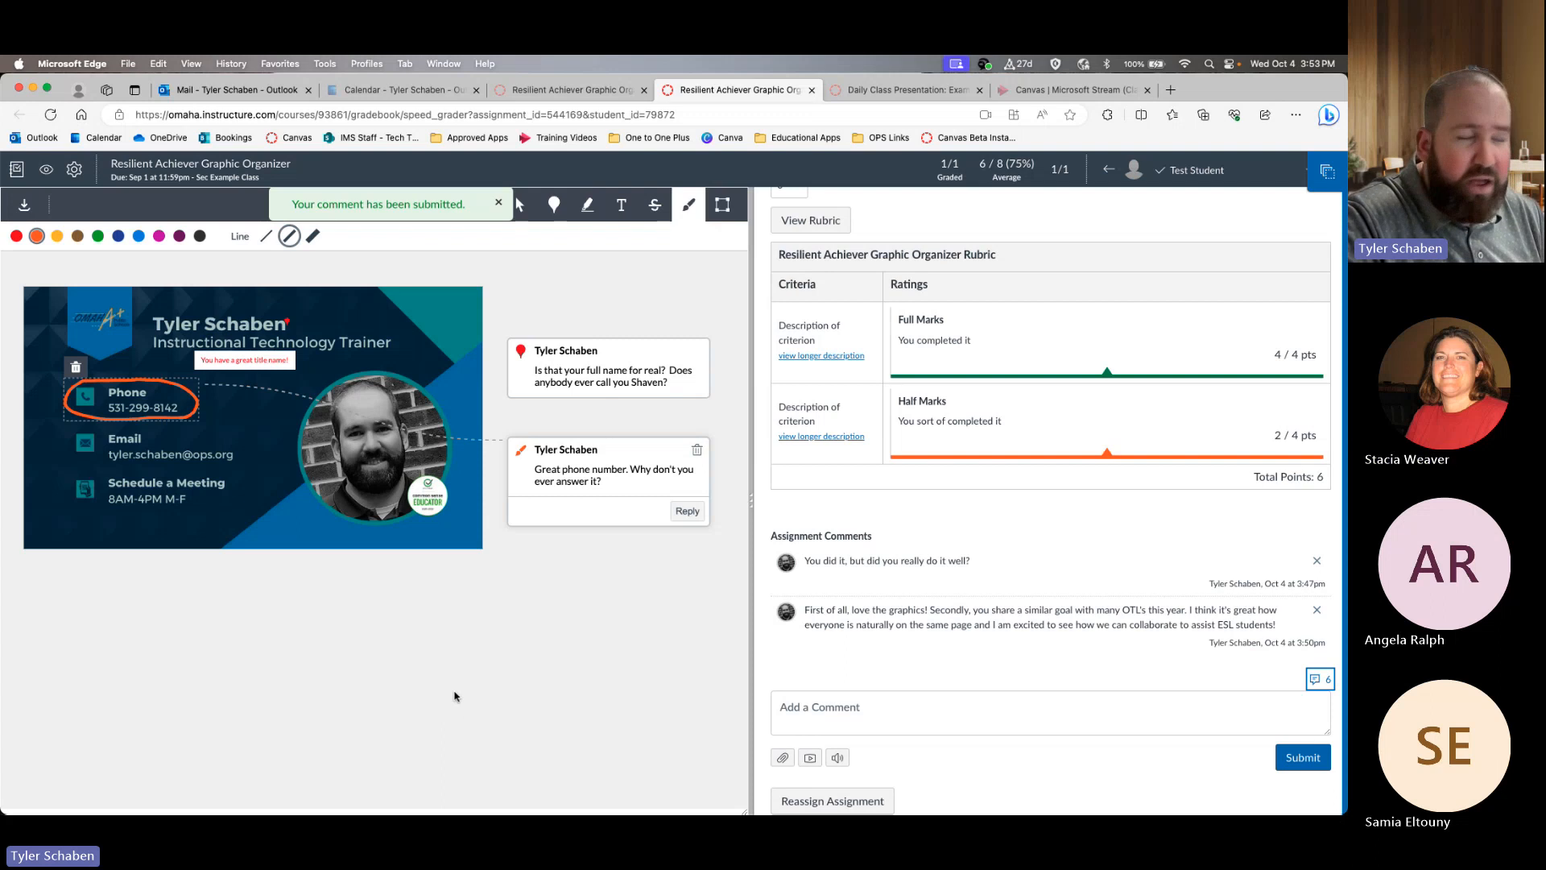
- Leave SpeedGrader and return to the Resilient Achiever Graphic Organizer assignment page
scroll(935, 395, up, 3)
scroll(934, 394, up, 1)
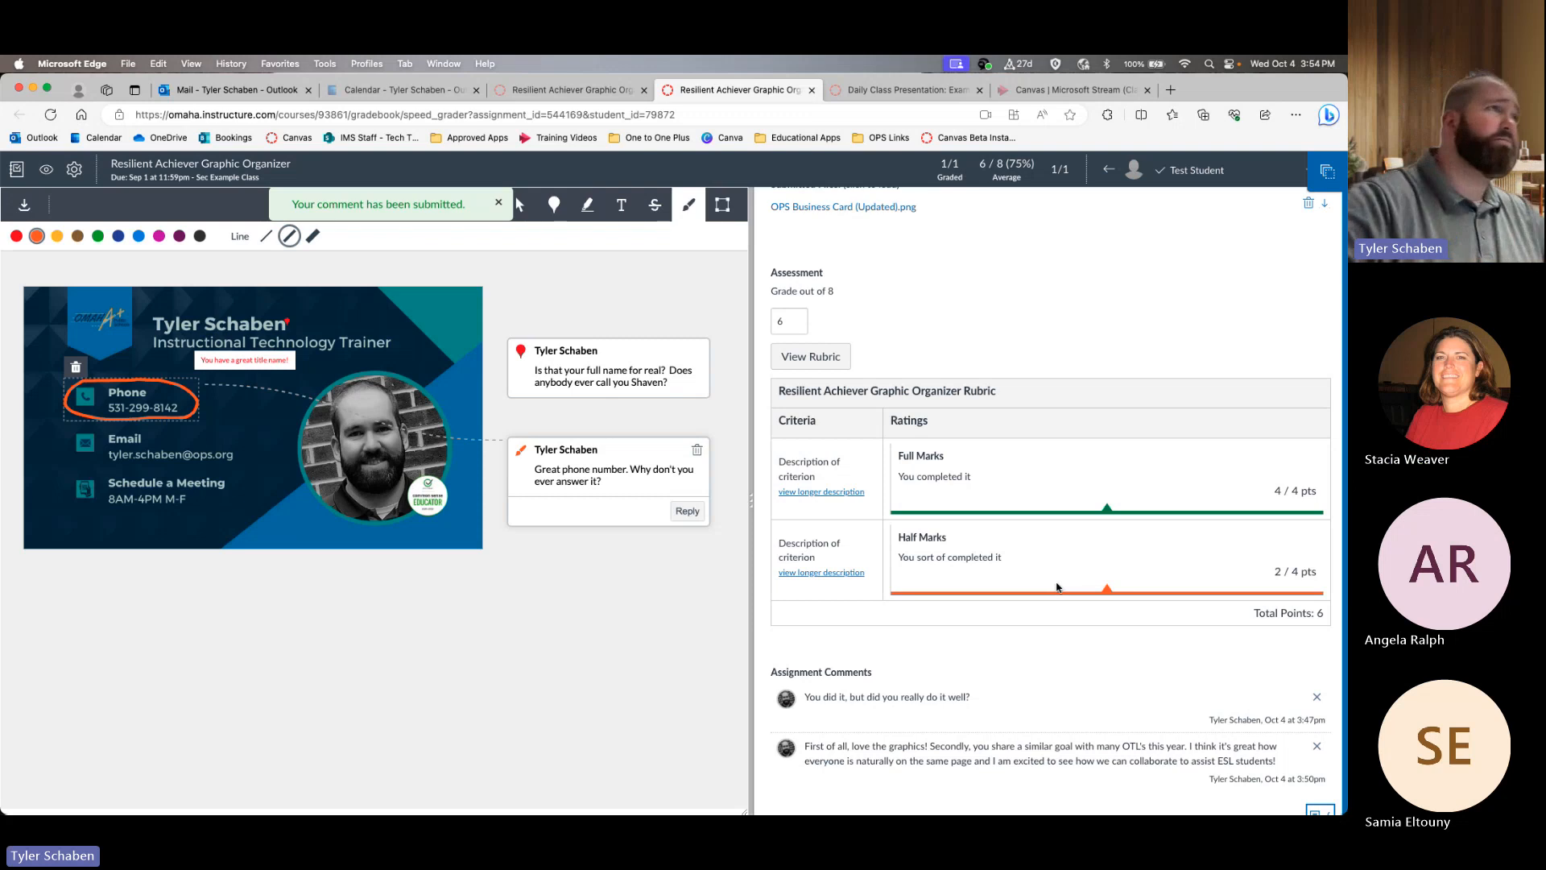
click(179, 165)
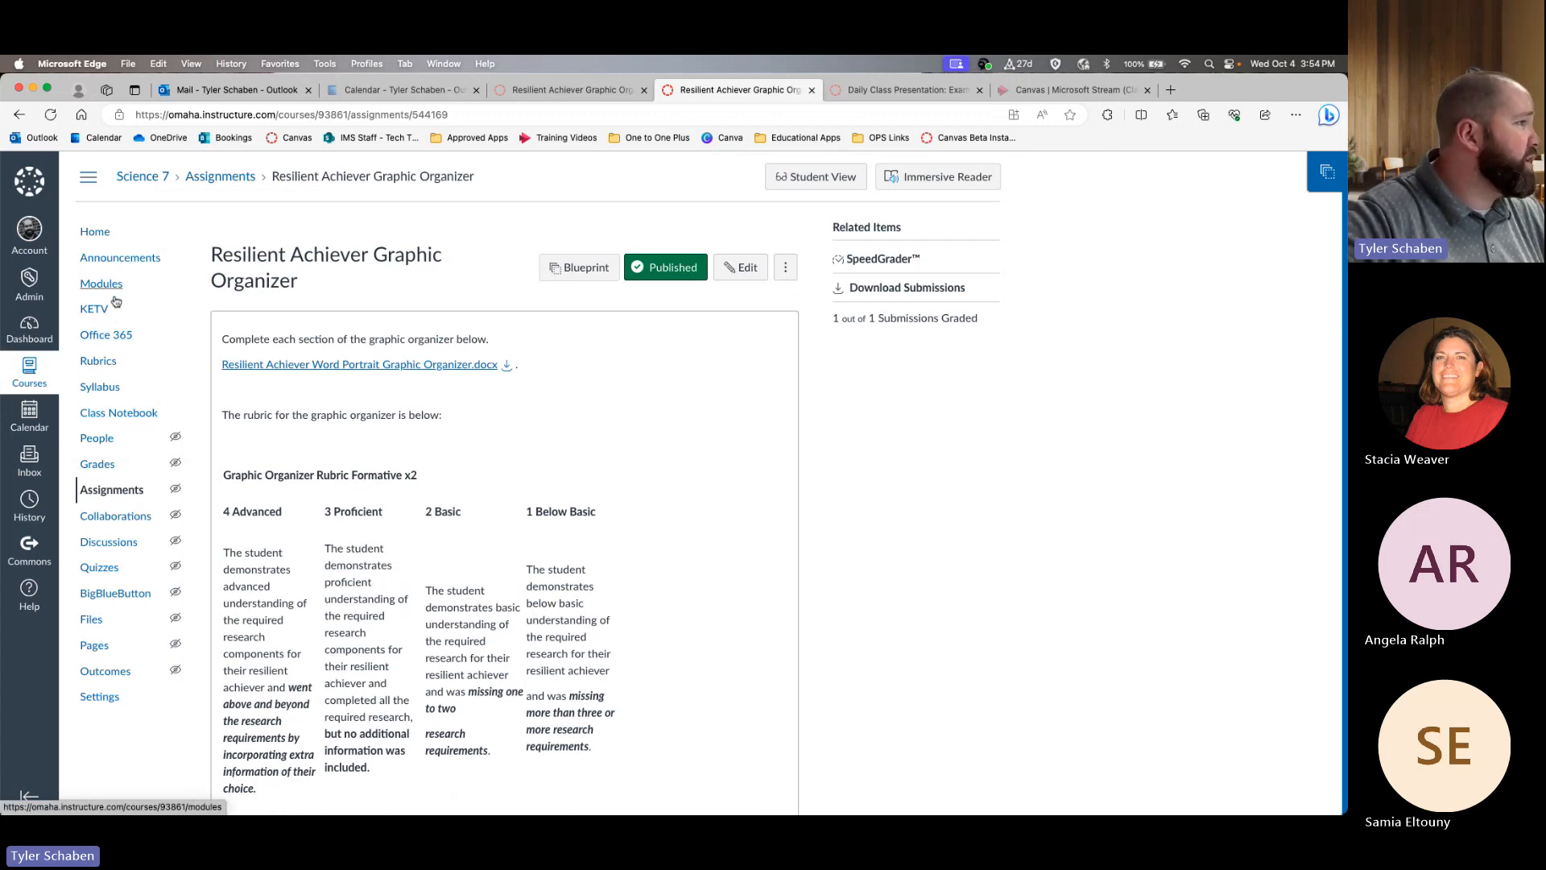
- Open the Science 7 gradebook and look through its assignment columns, including the Fall into Canvas Test Assignment grade cell
click(135, 467)
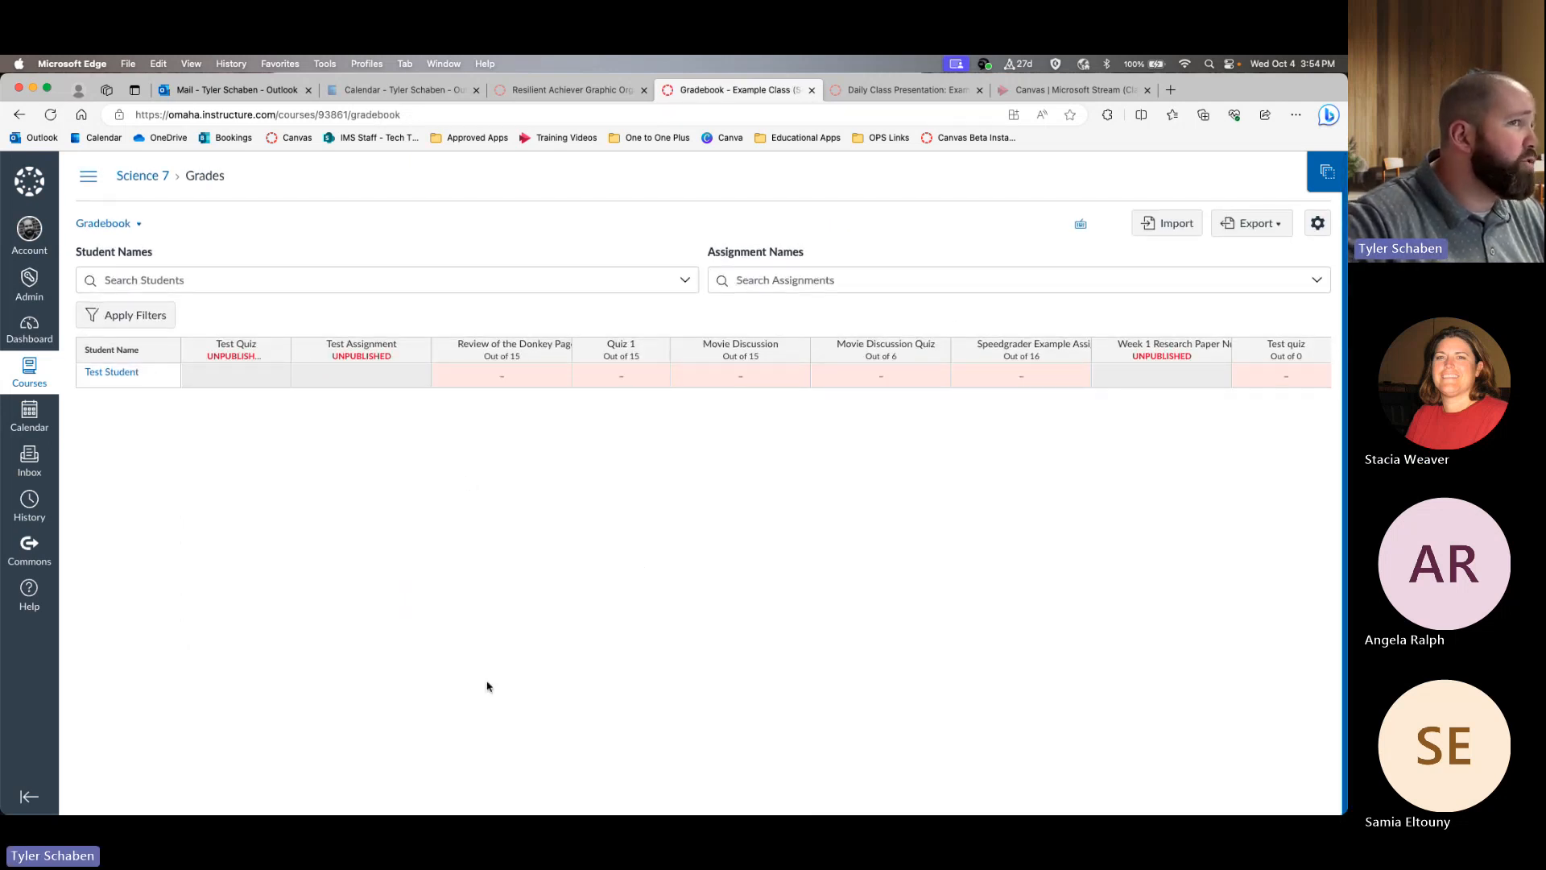
scroll(666, 383, right, 10)
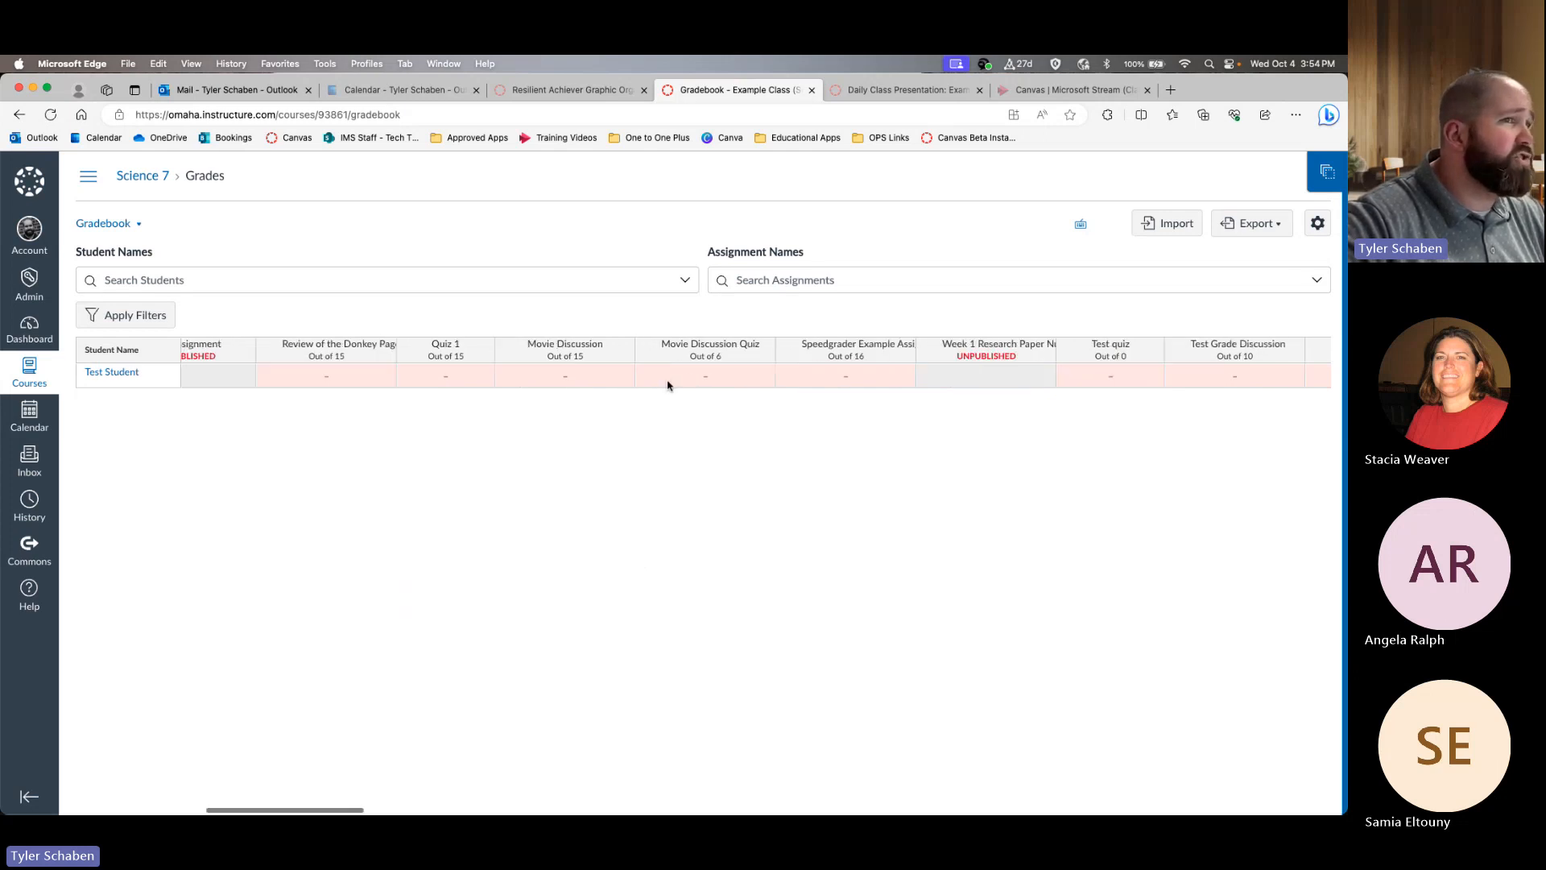
scroll(667, 385, right, 10)
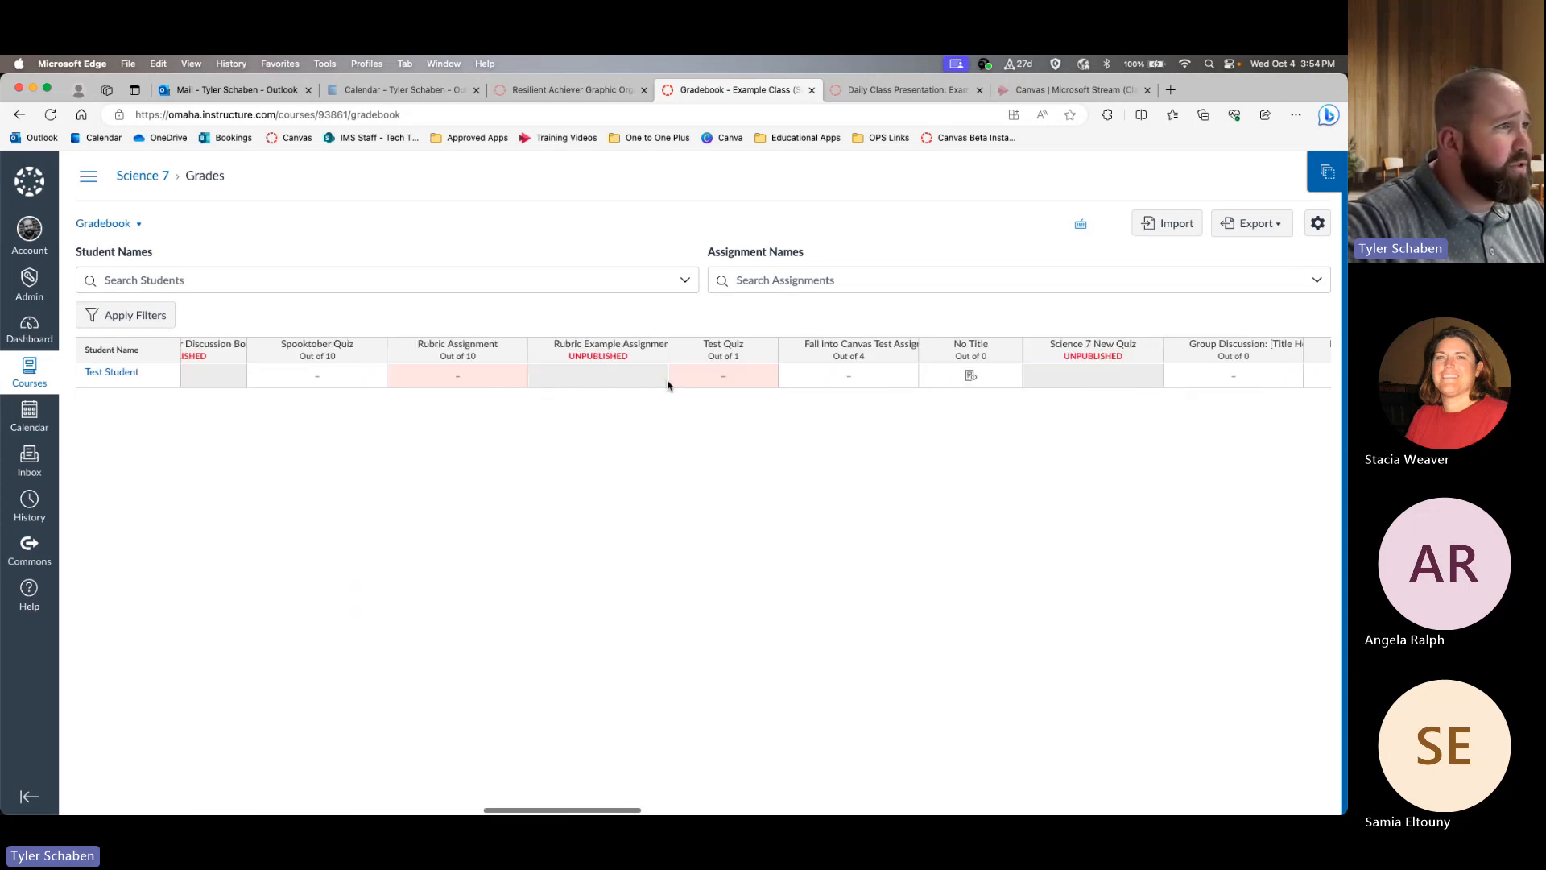
scroll(667, 384, right, 3)
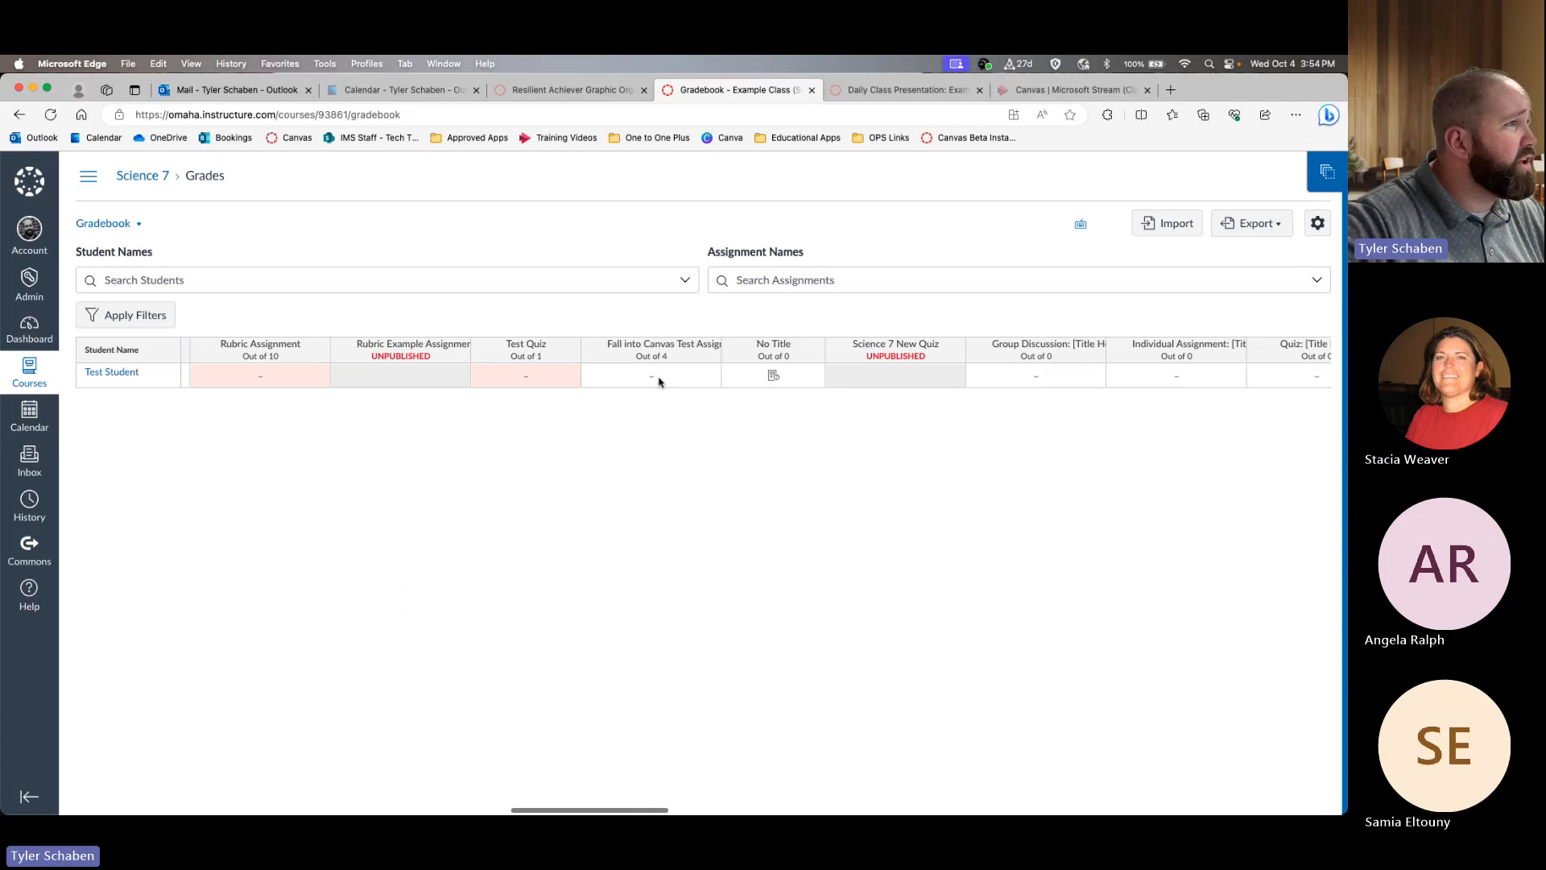
click(654, 374)
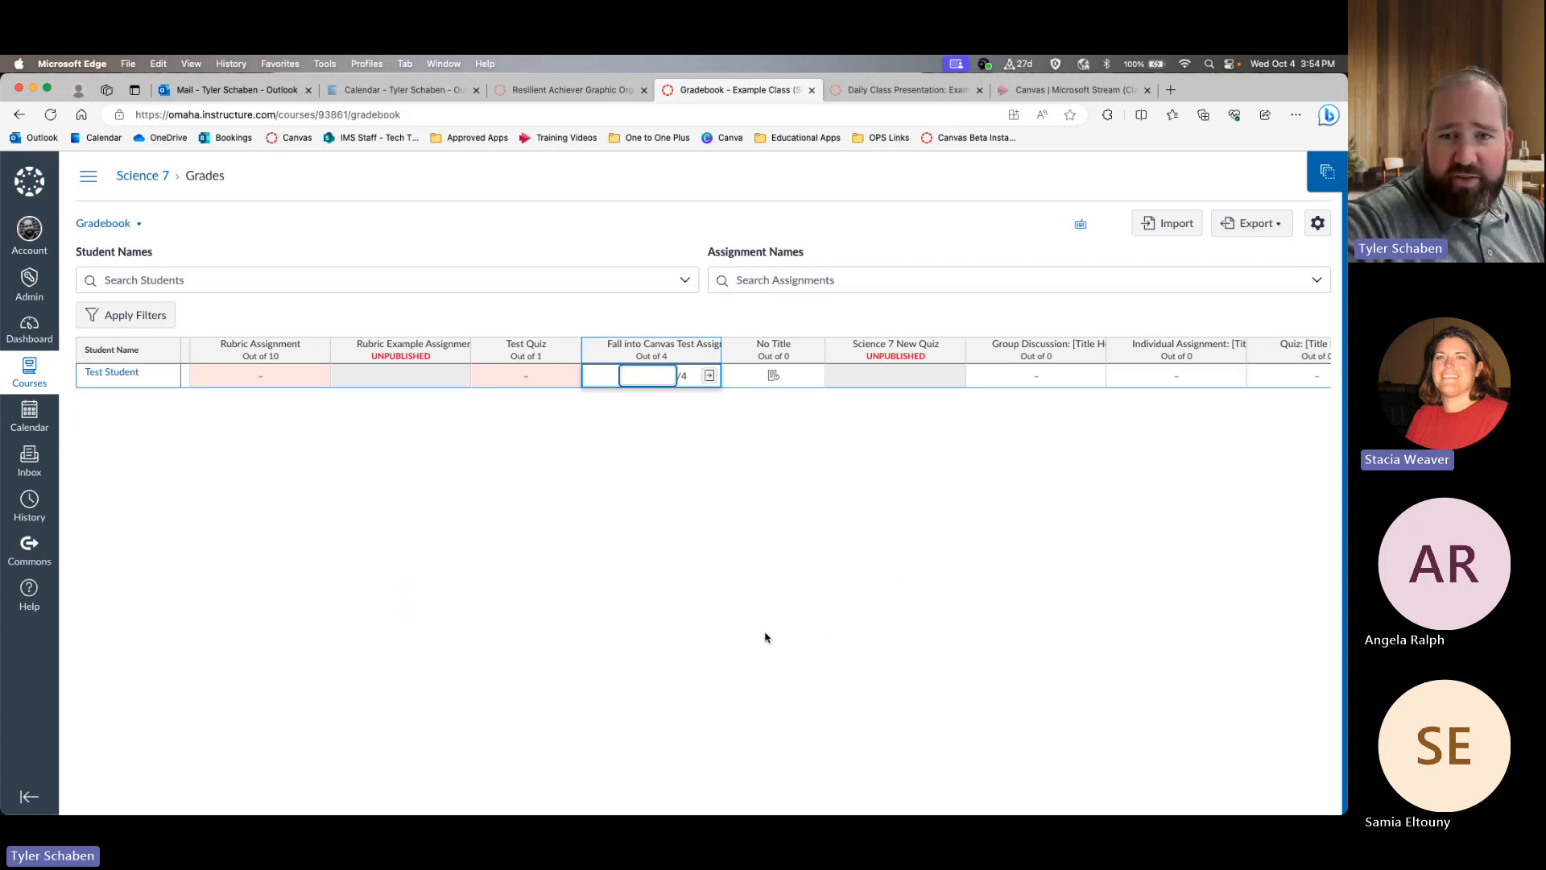
scroll(531, 504, left, 10)
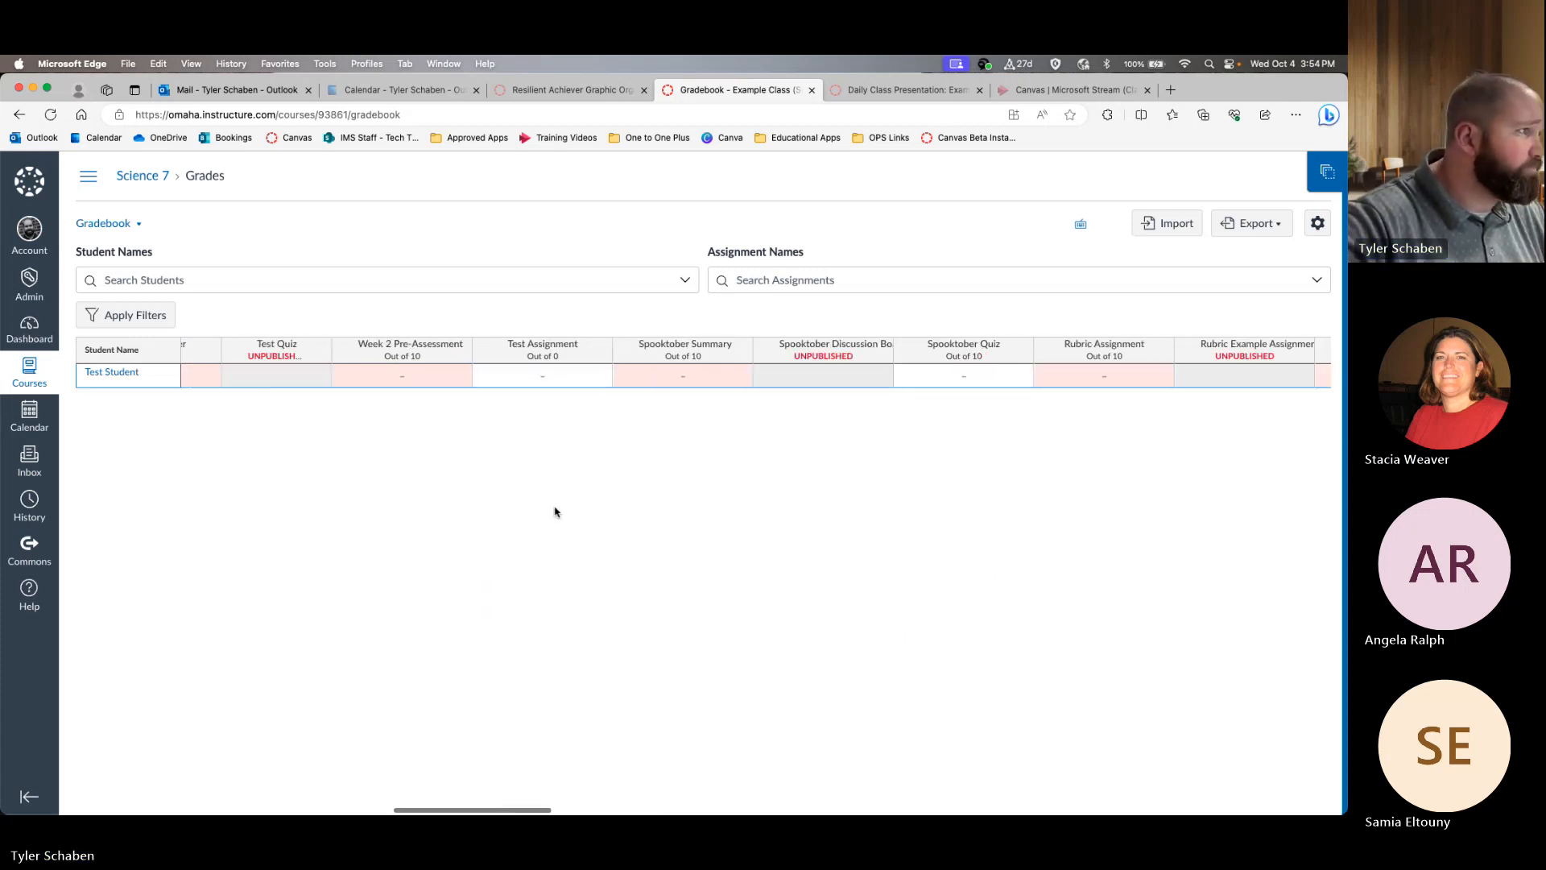
scroll(778, 462, right, 15)
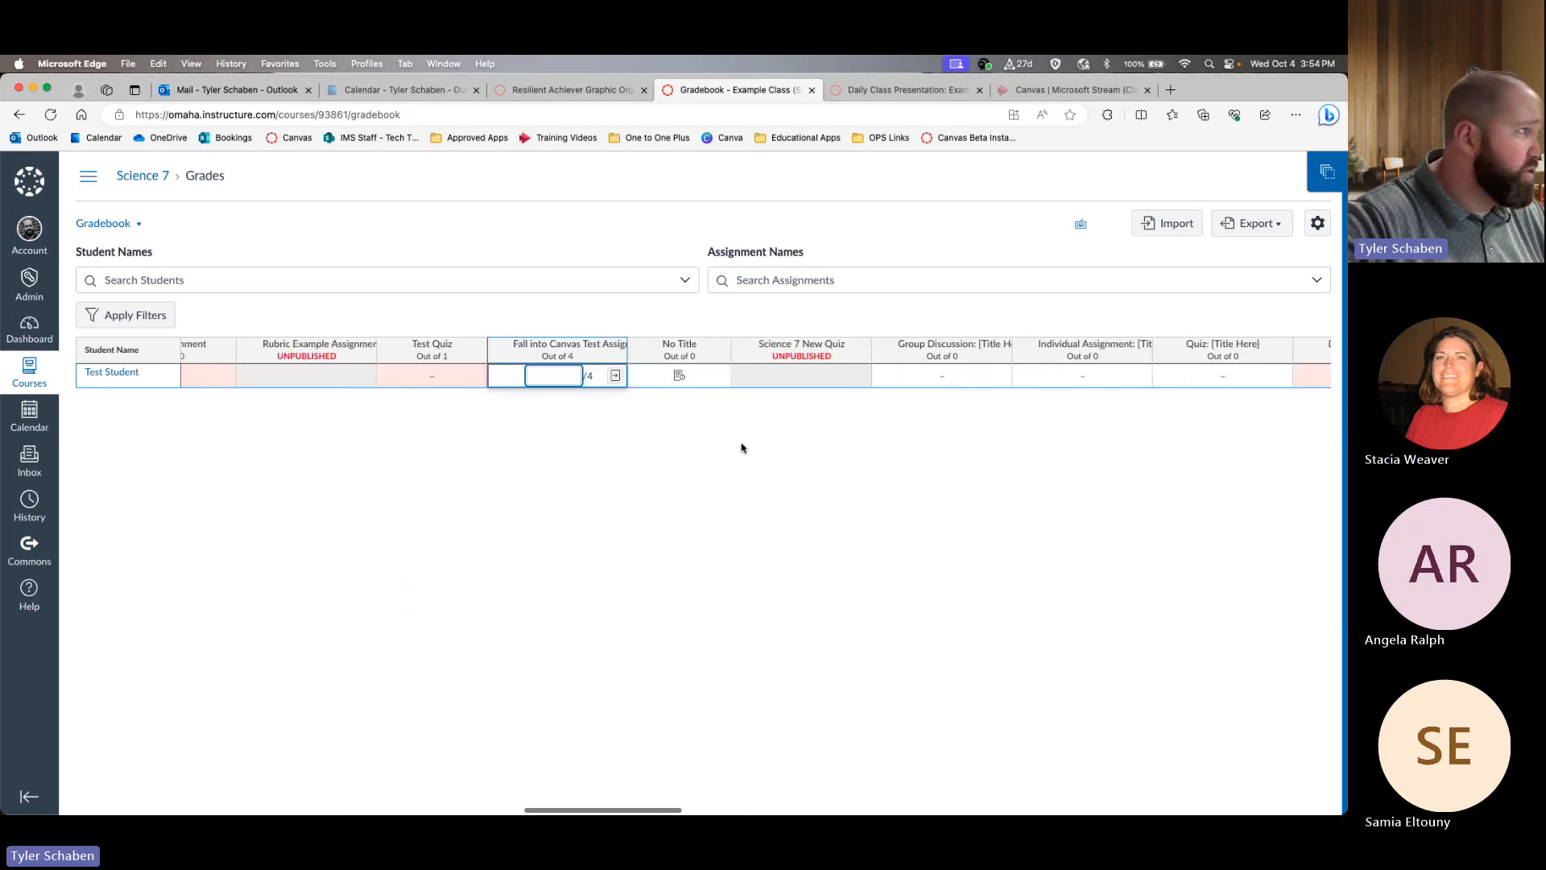
scroll(741, 445, left, 10)
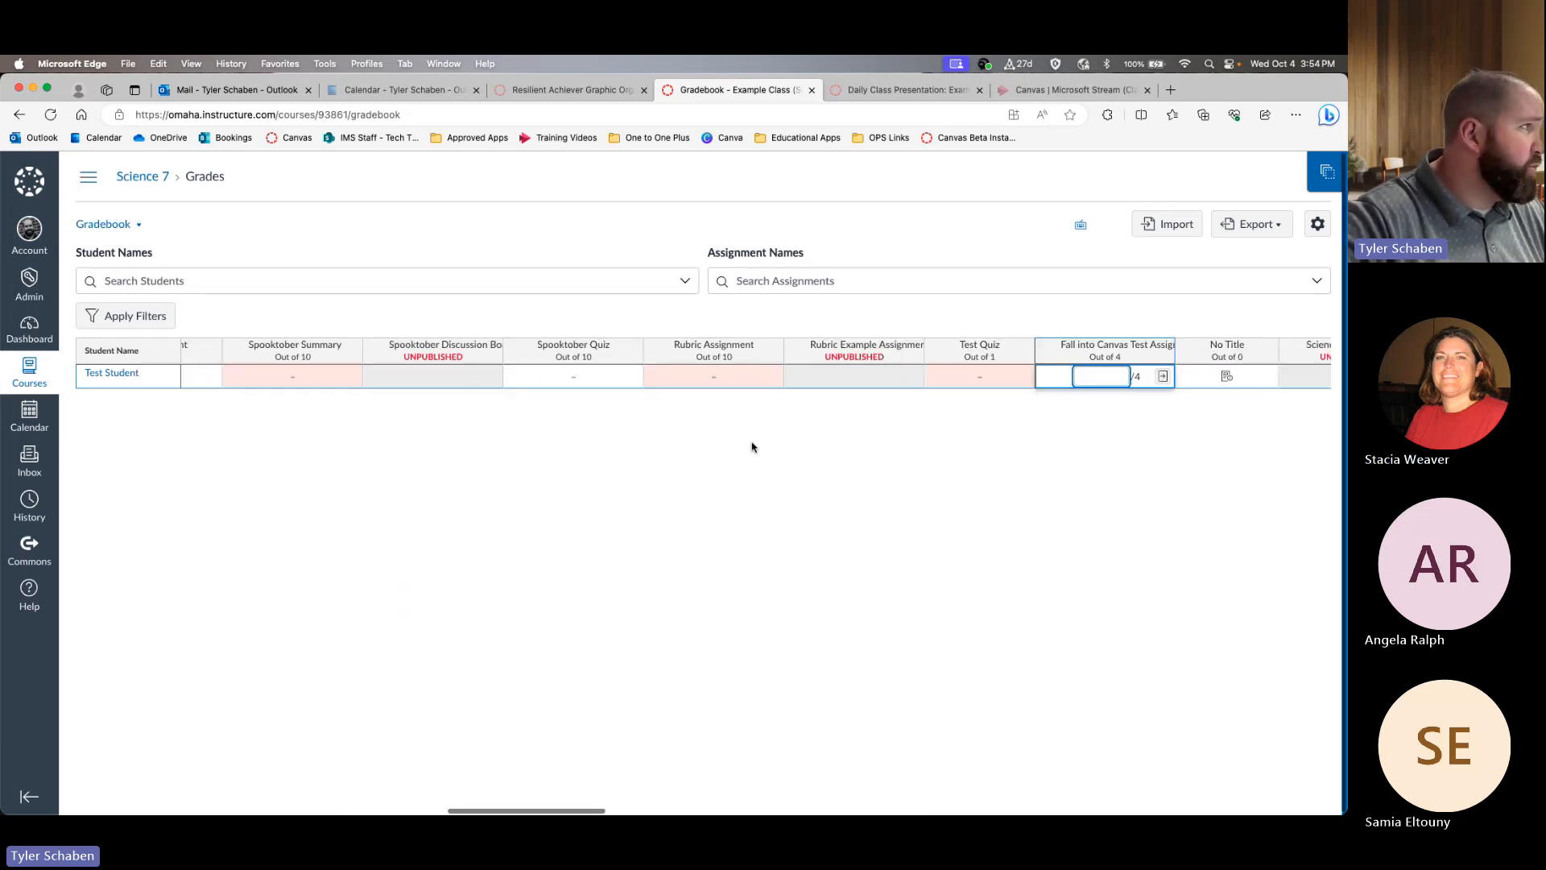
- Examine the gradebook's student search and its available filters, including the Submissions filter options
click(684, 282)
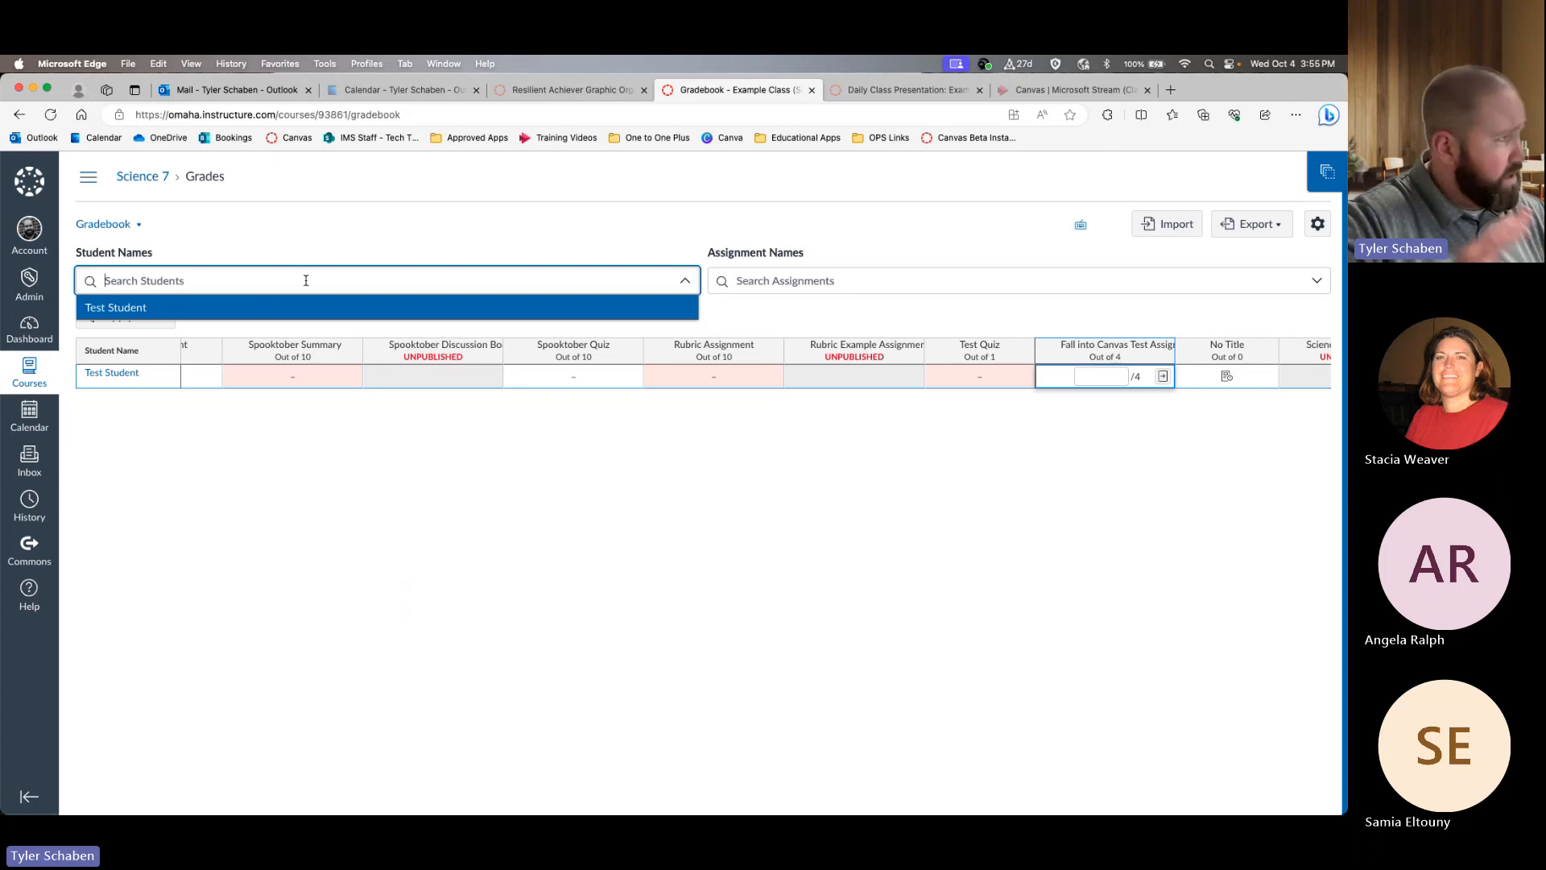
click(278, 592)
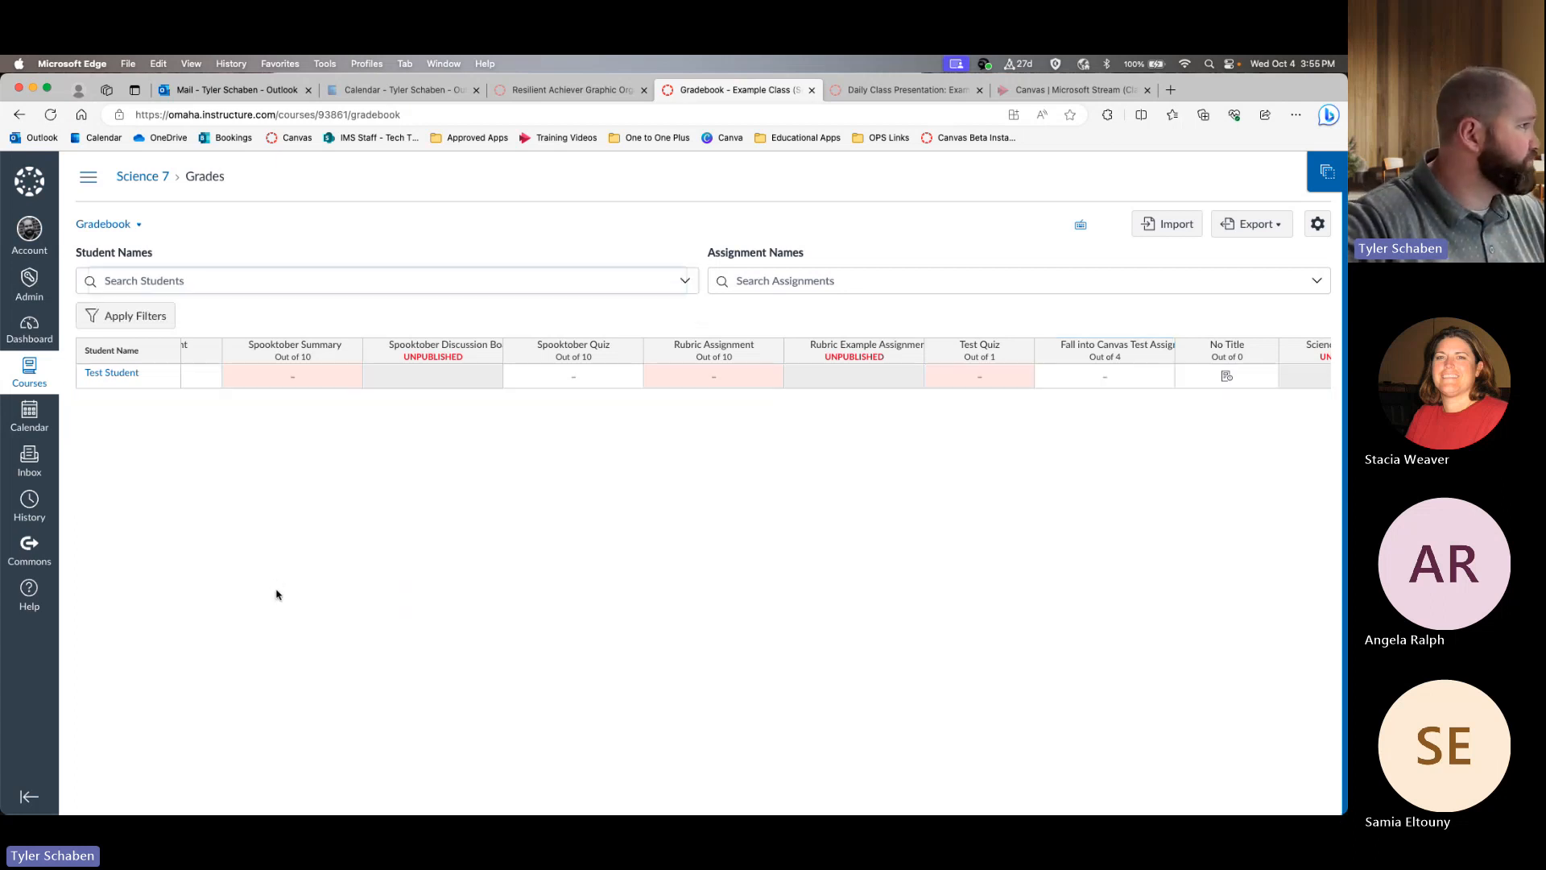
click(142, 323)
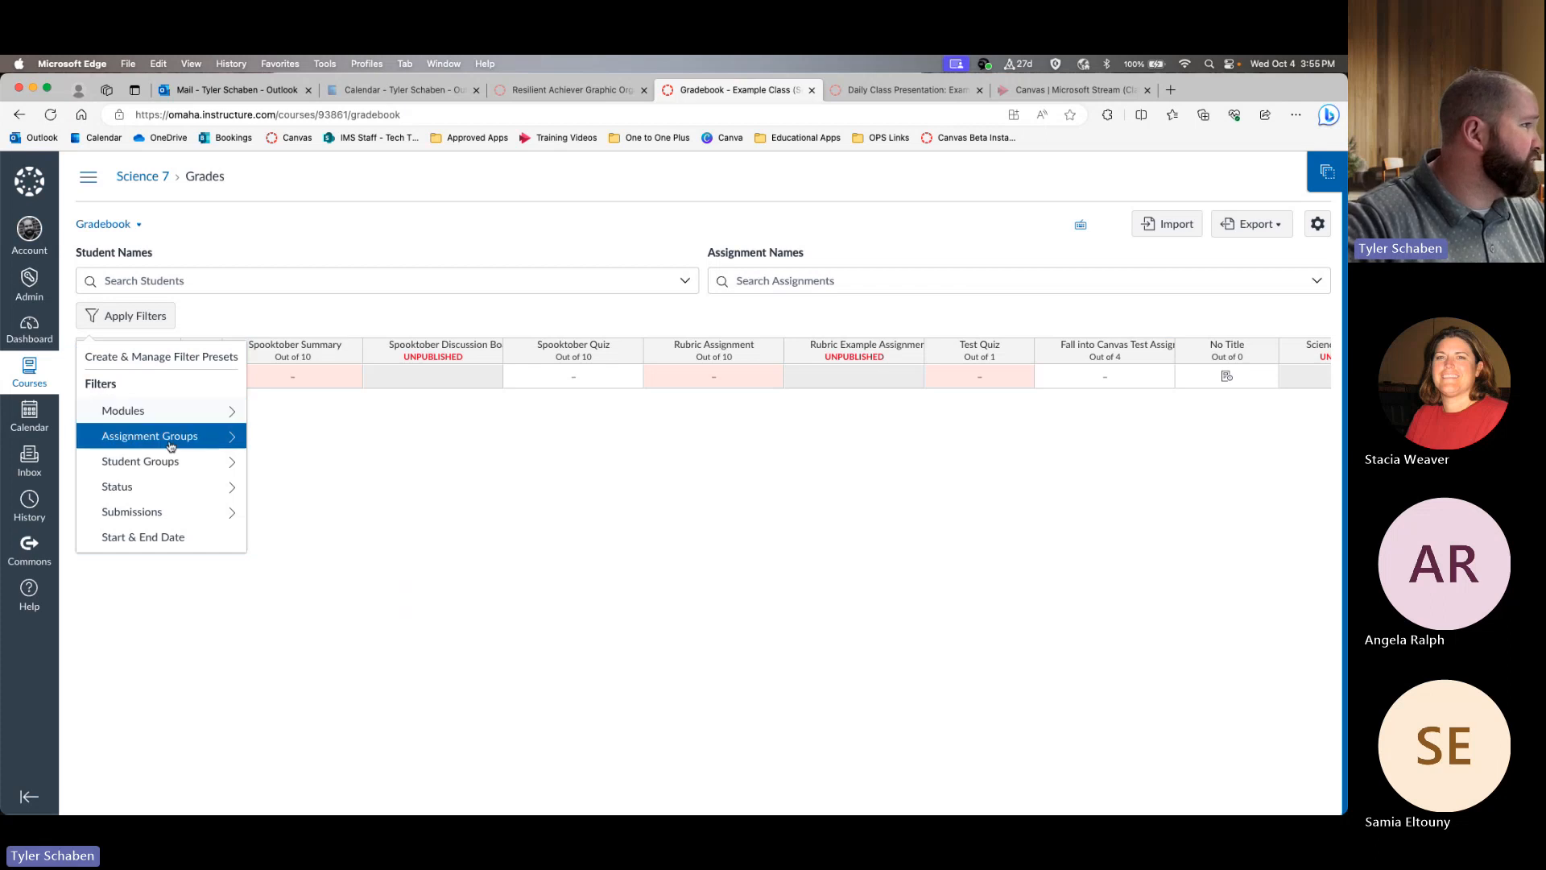
click(185, 512)
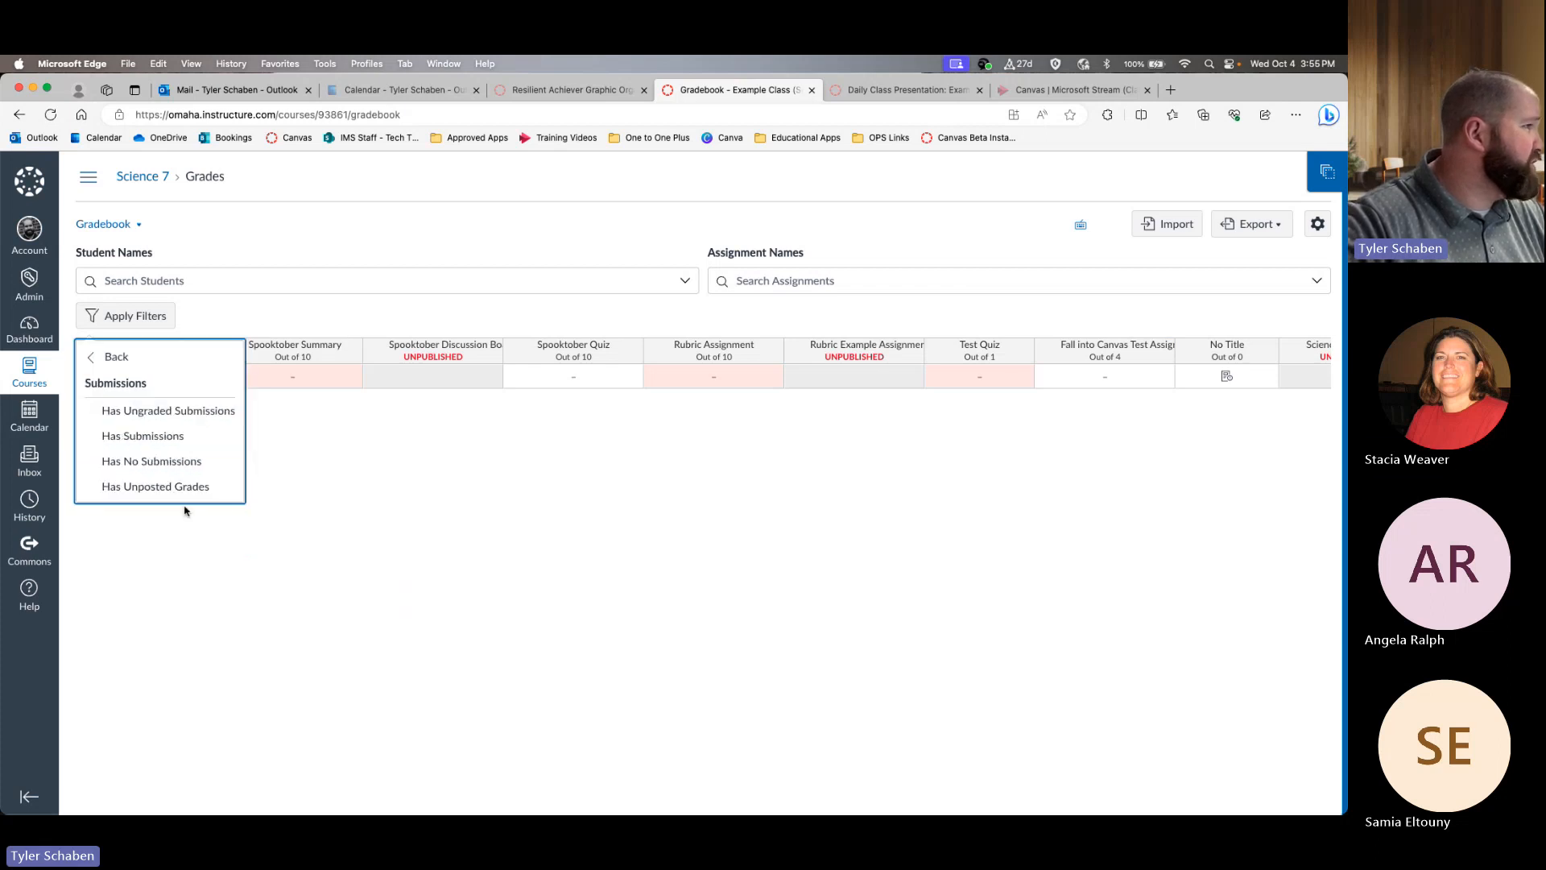
click(93, 357)
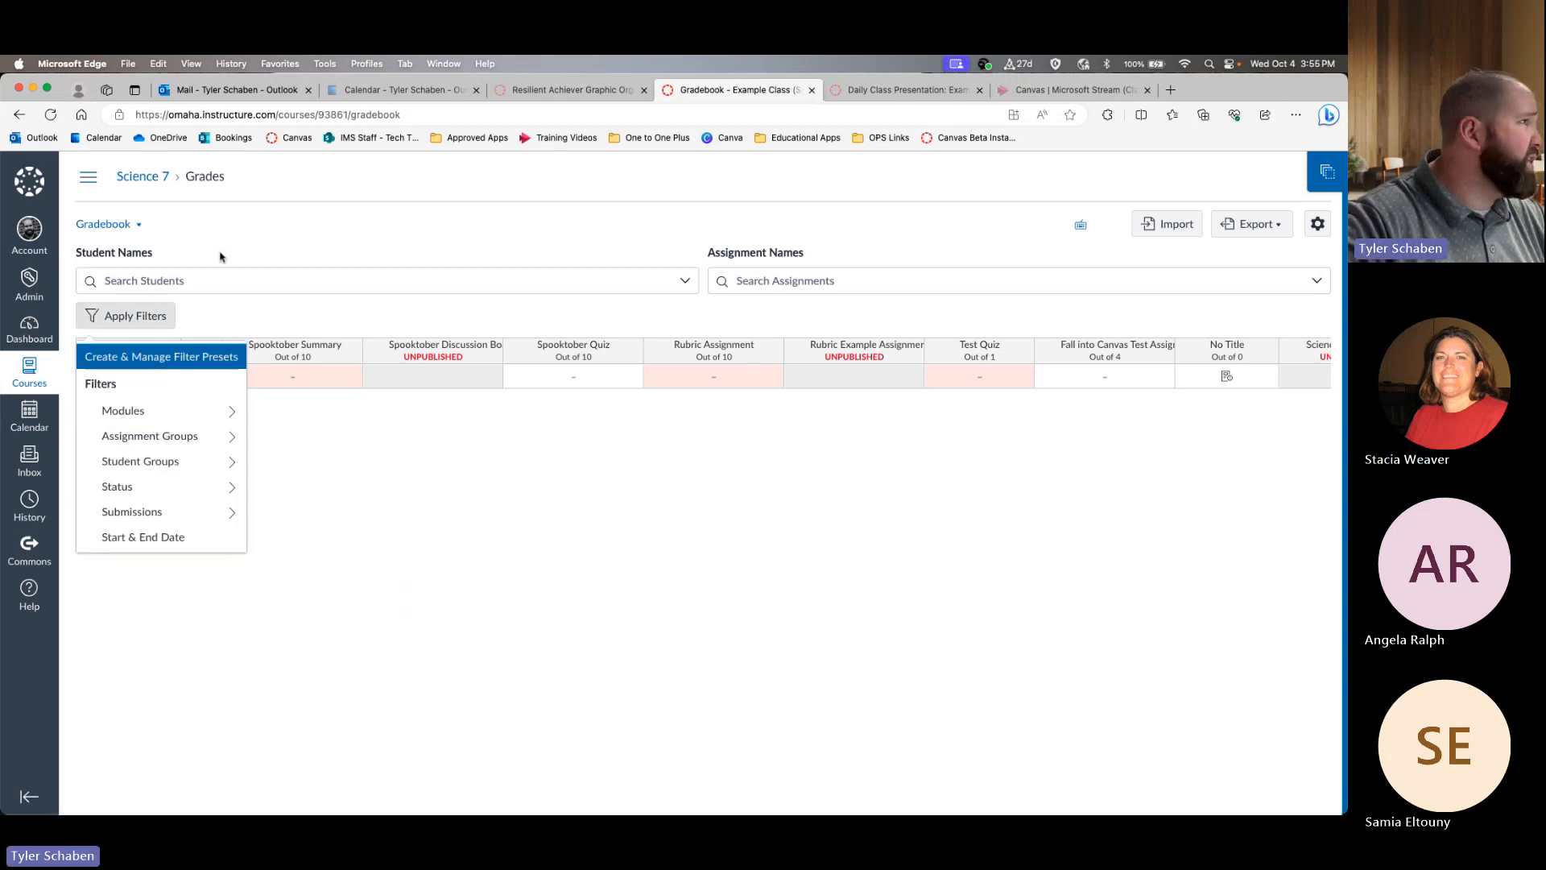
click(321, 206)
- In the gradebook settings, enable automatic grading of missing submissions and set their grade to 0%
click(1318, 224)
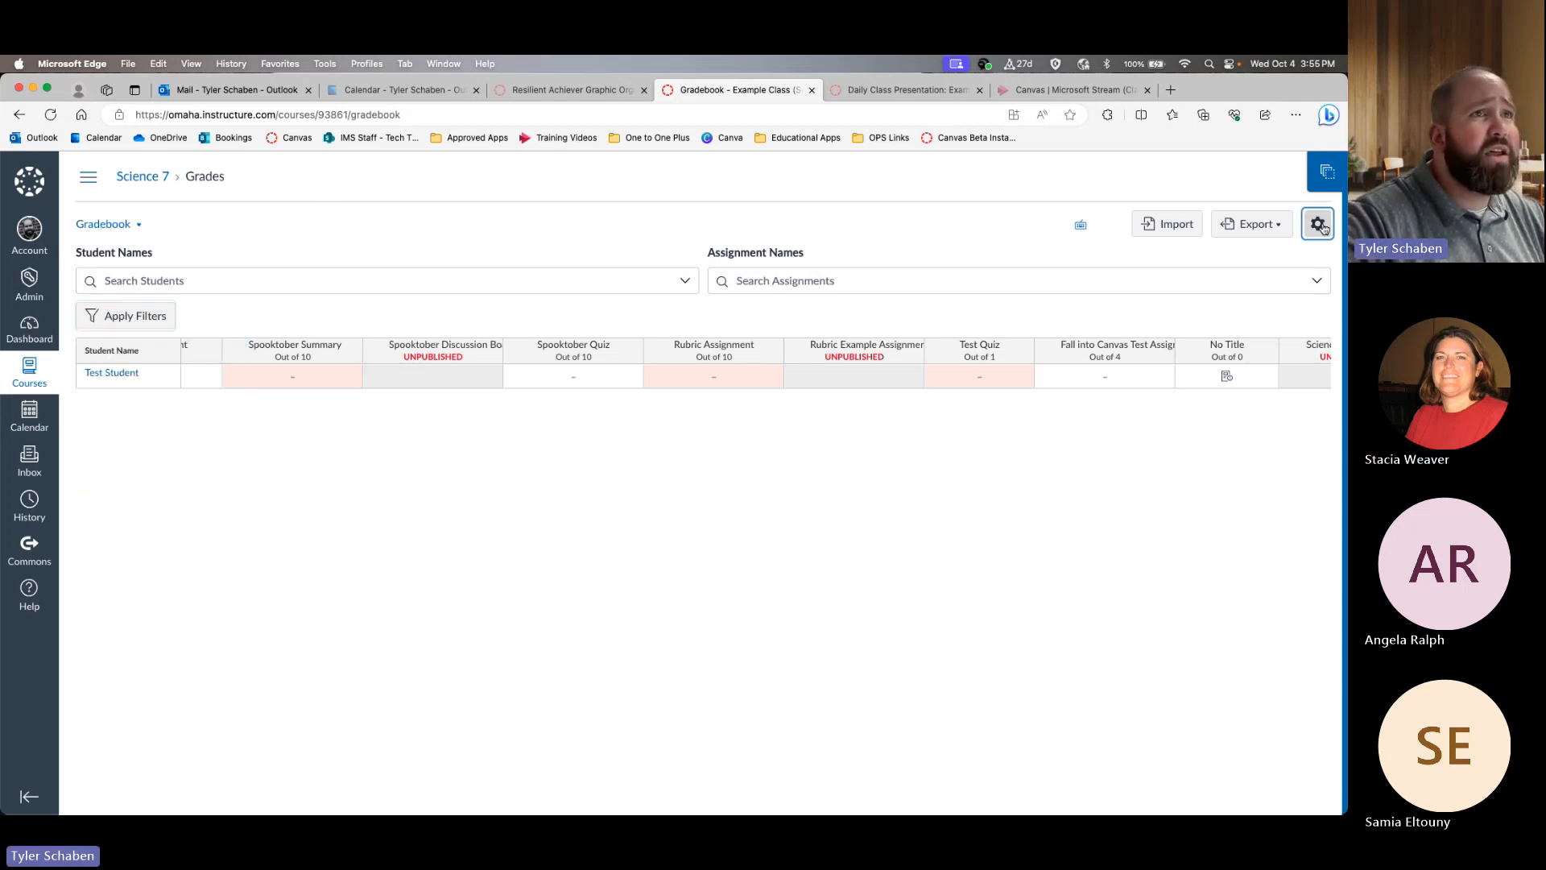
click(1321, 178)
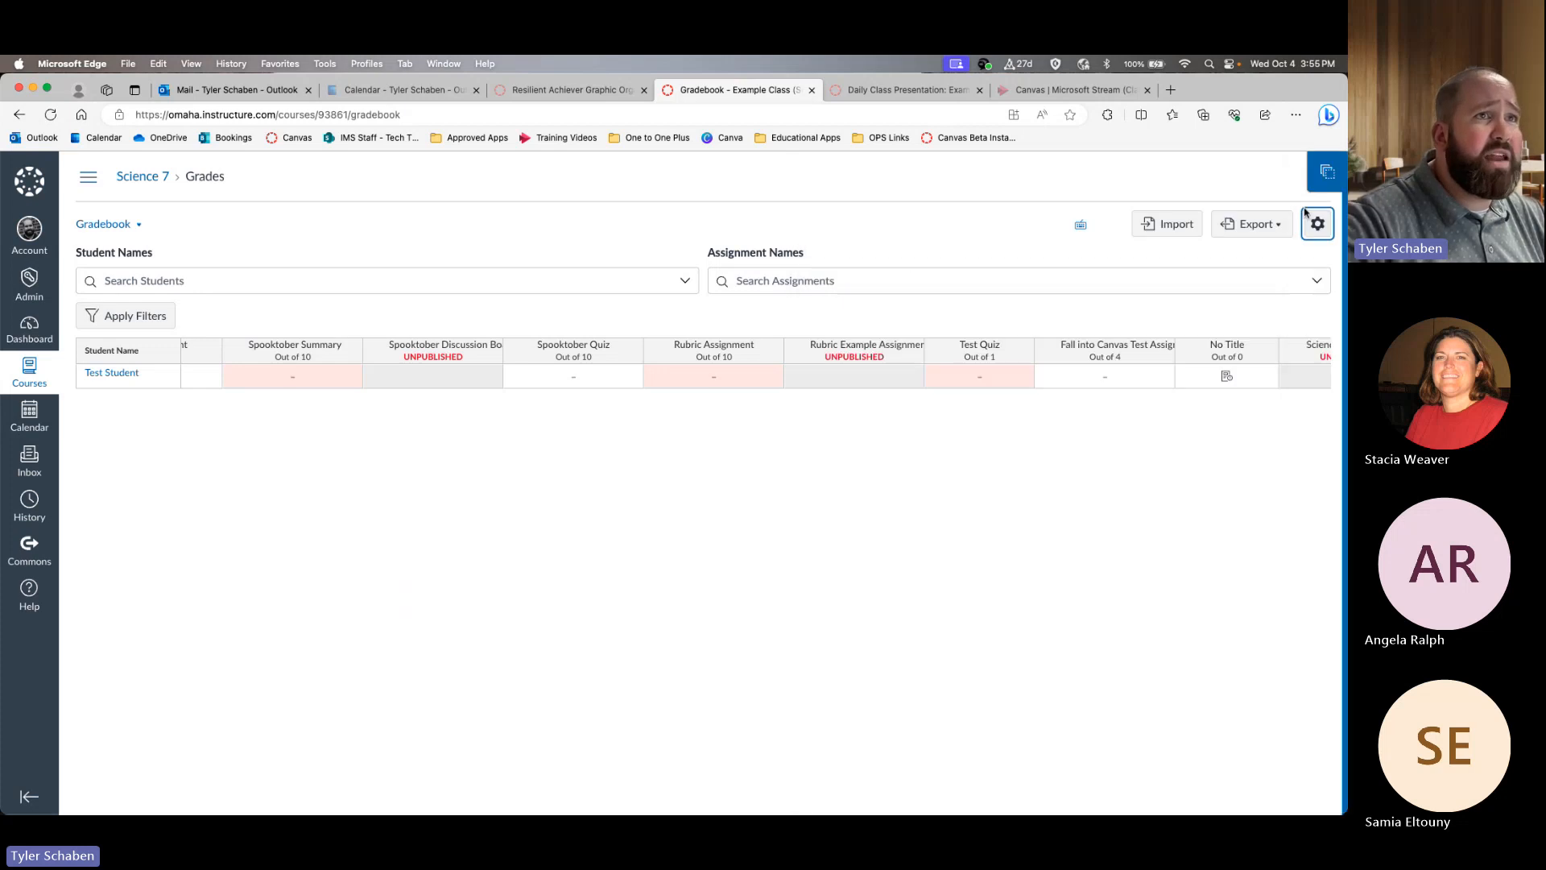
click(1317, 225)
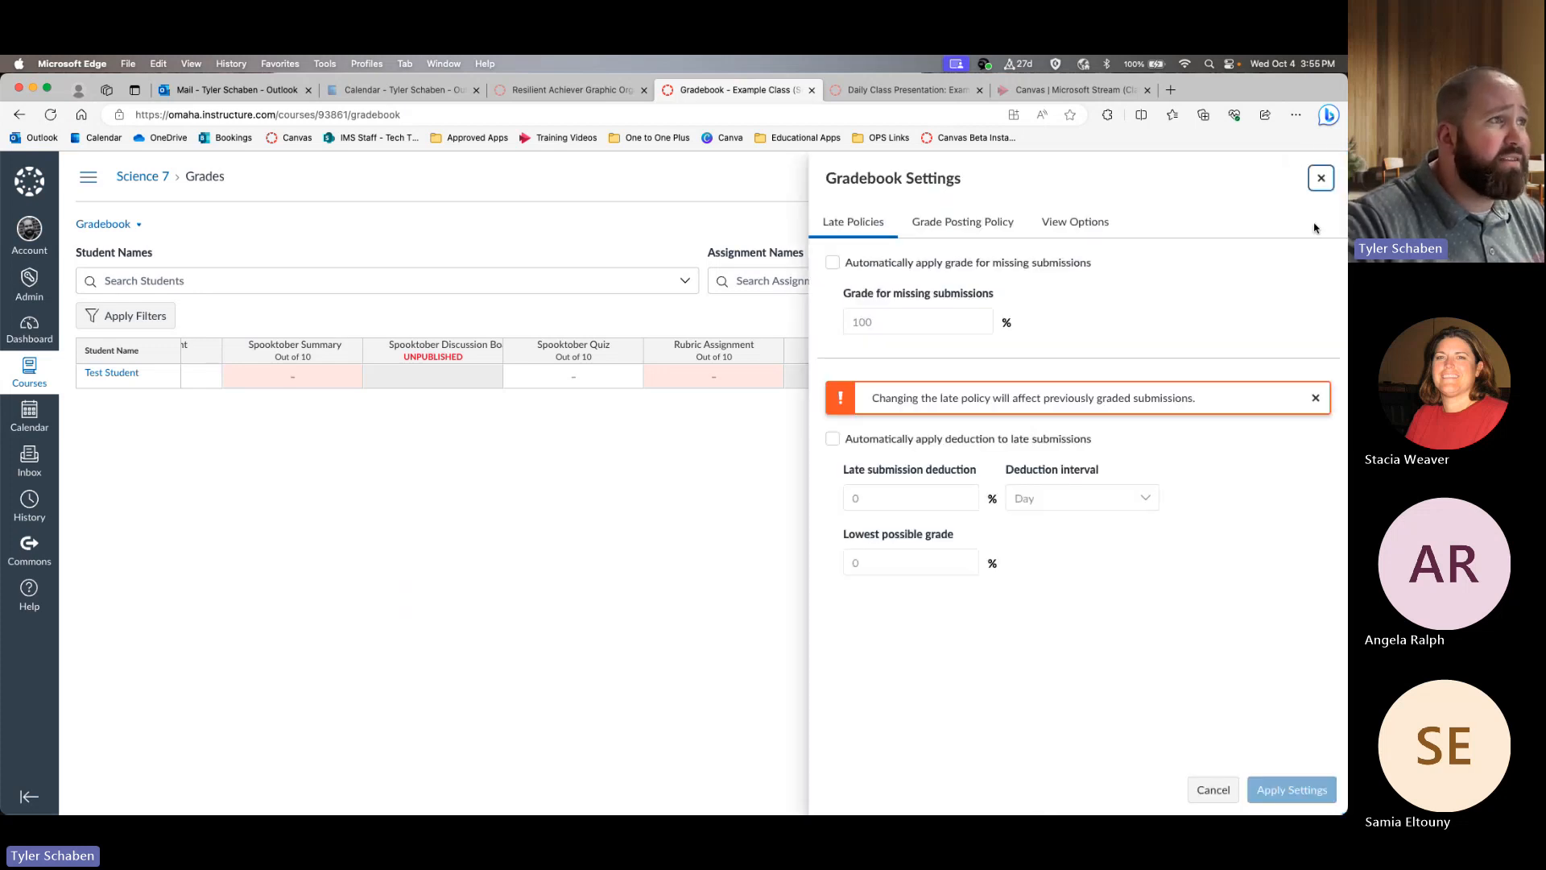
click(834, 264)
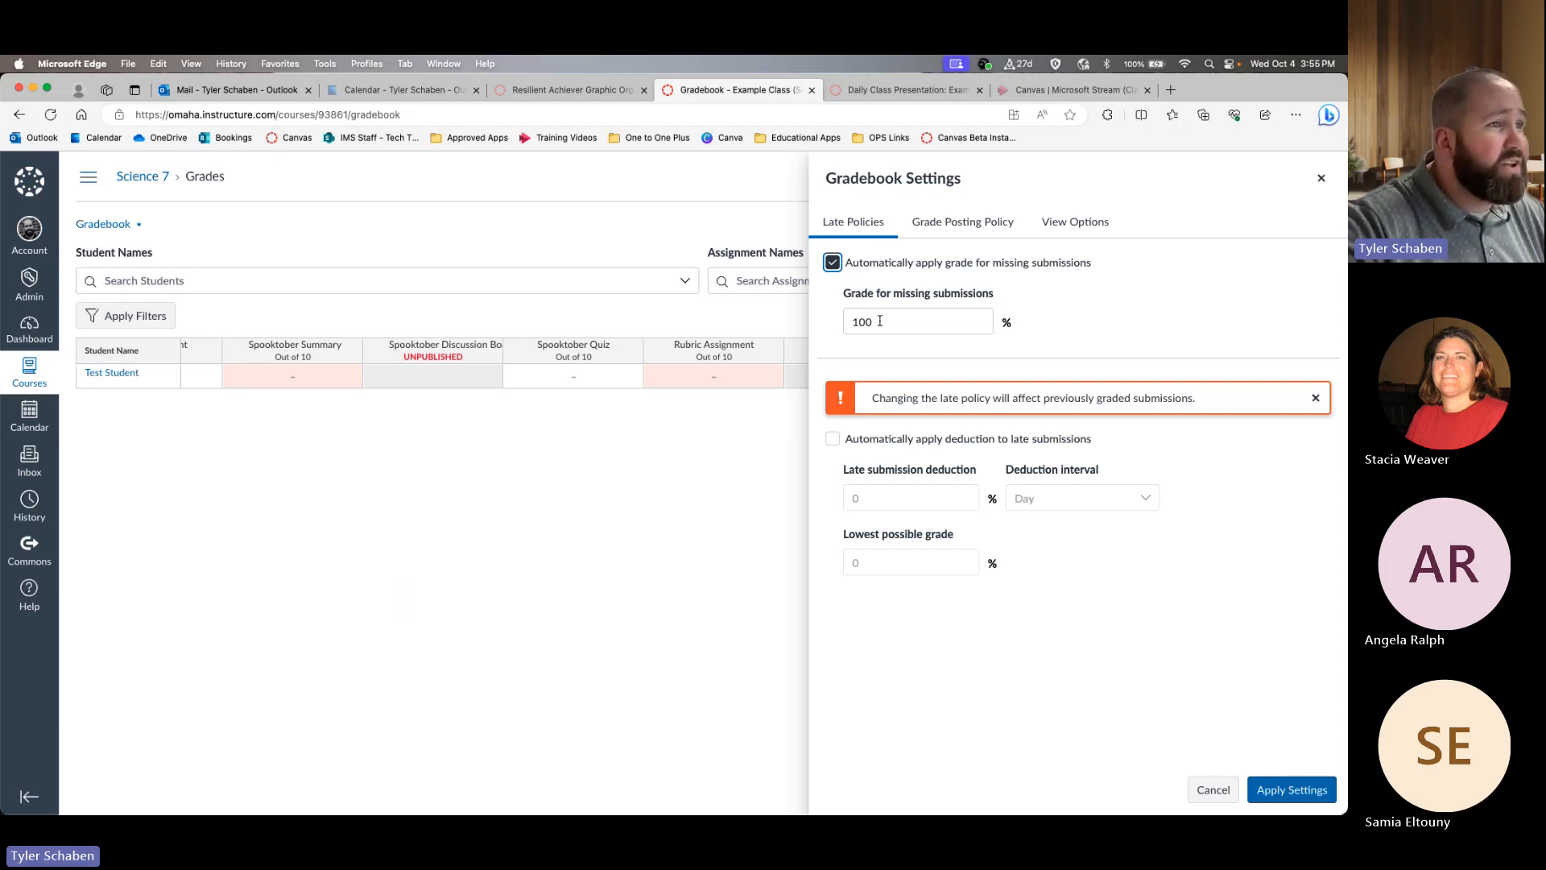
drag(880, 322, 812, 328)
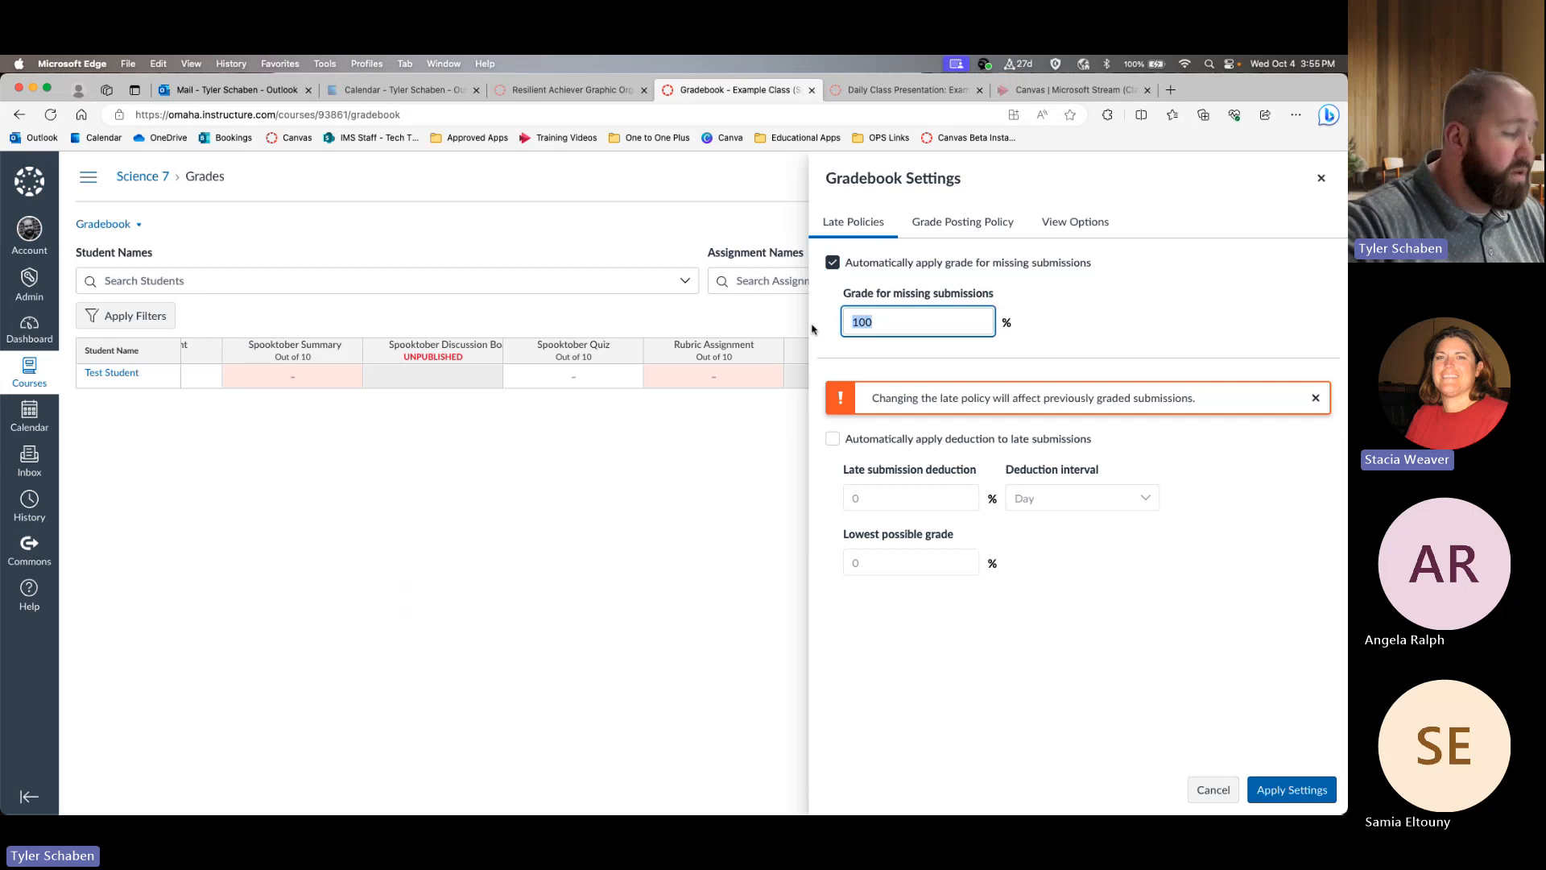
text(0)
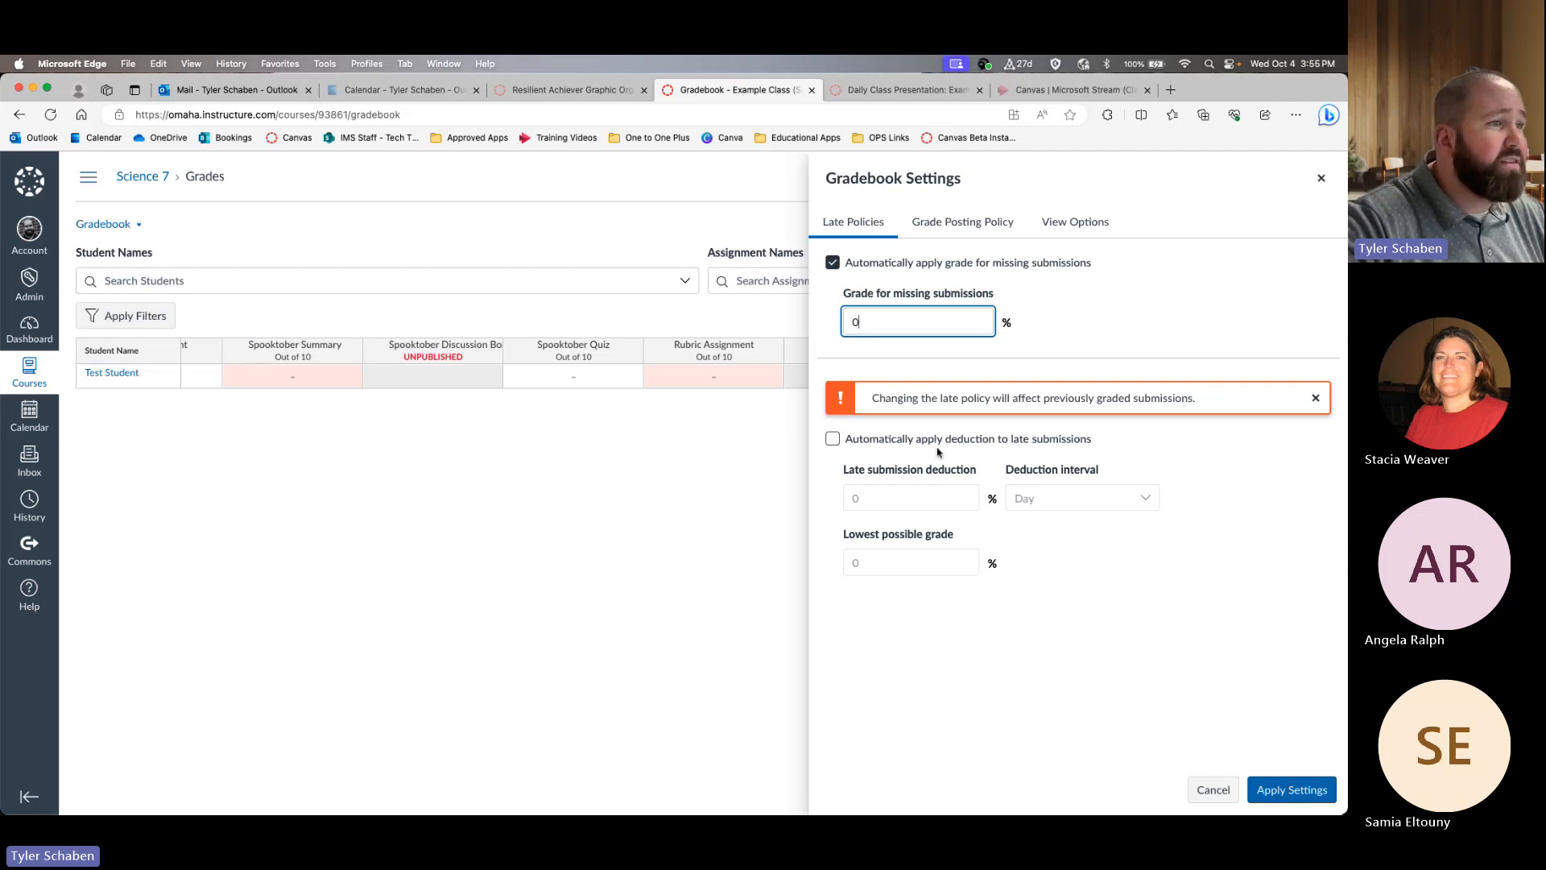
- Try out the automatic late-submission deduction and the Manually Post Grades policy, restoring each setting
click(833, 438)
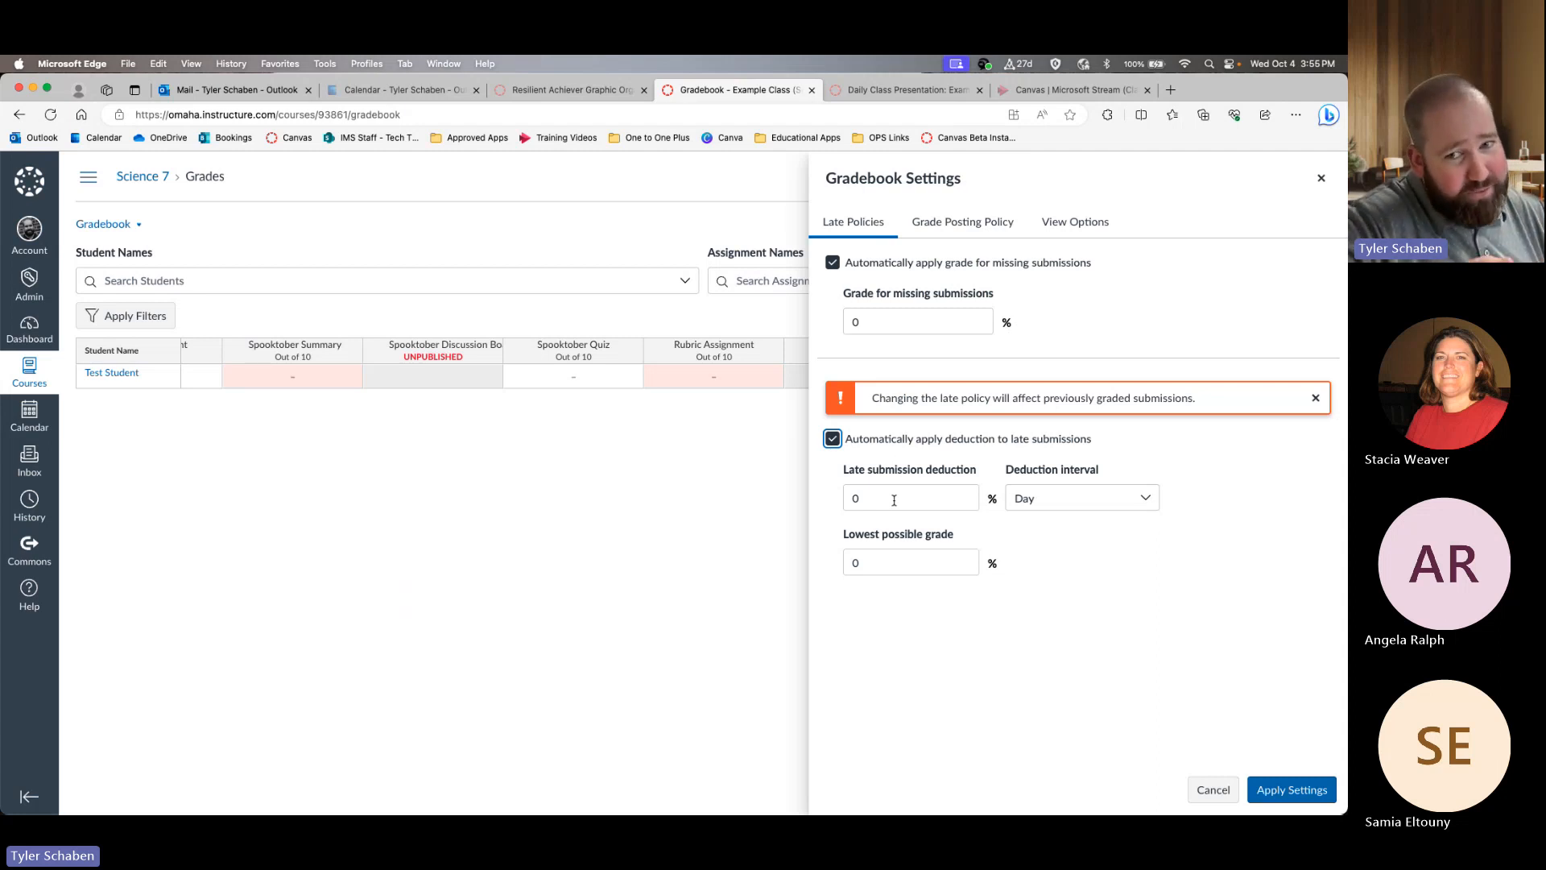
click(831, 443)
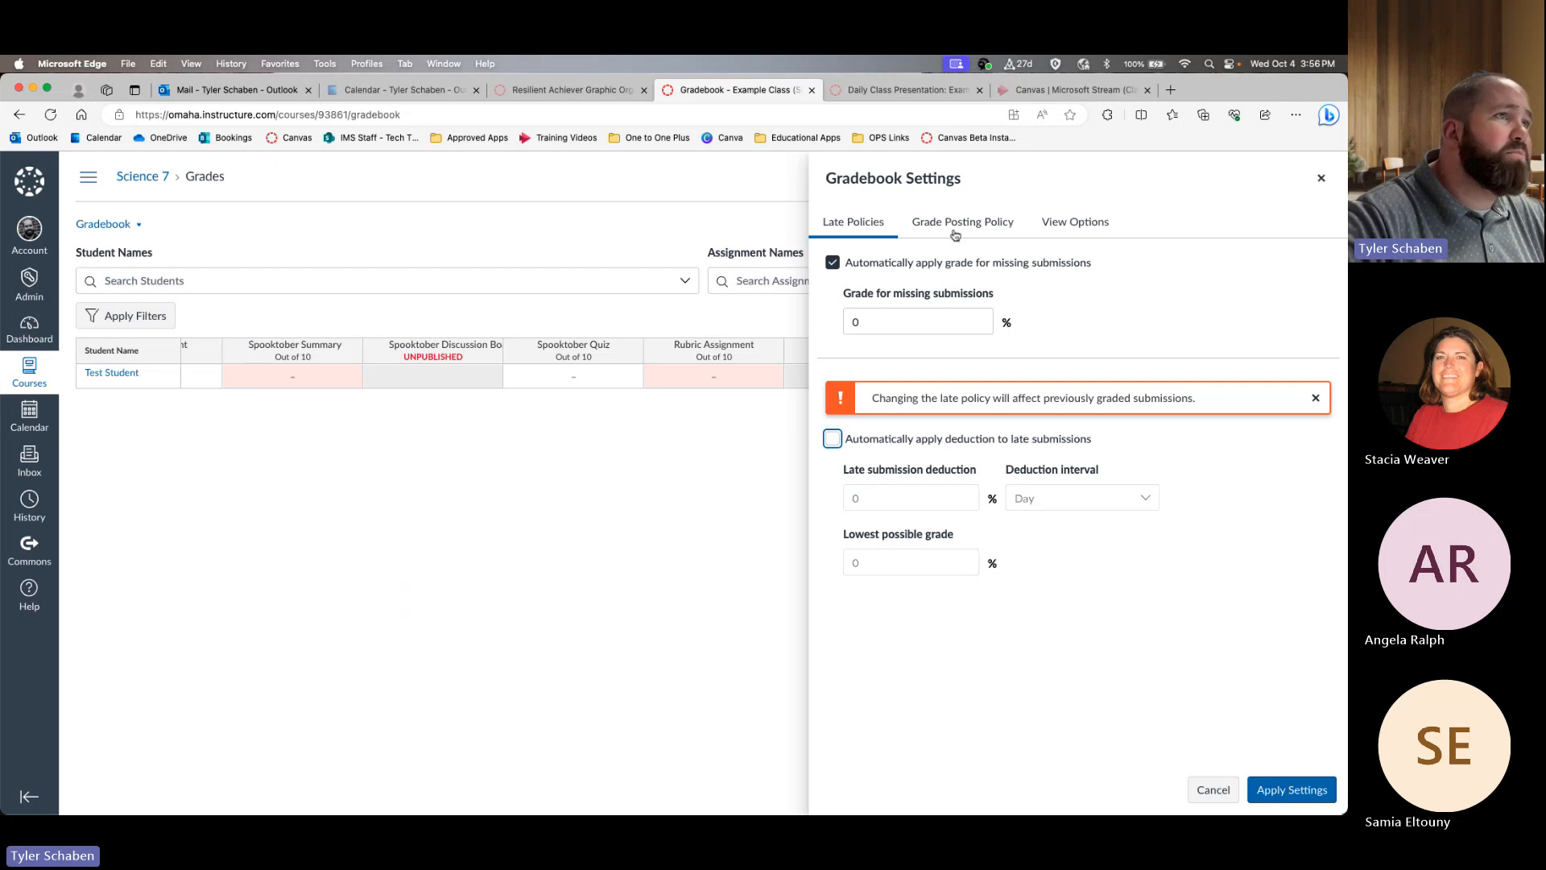
click(954, 239)
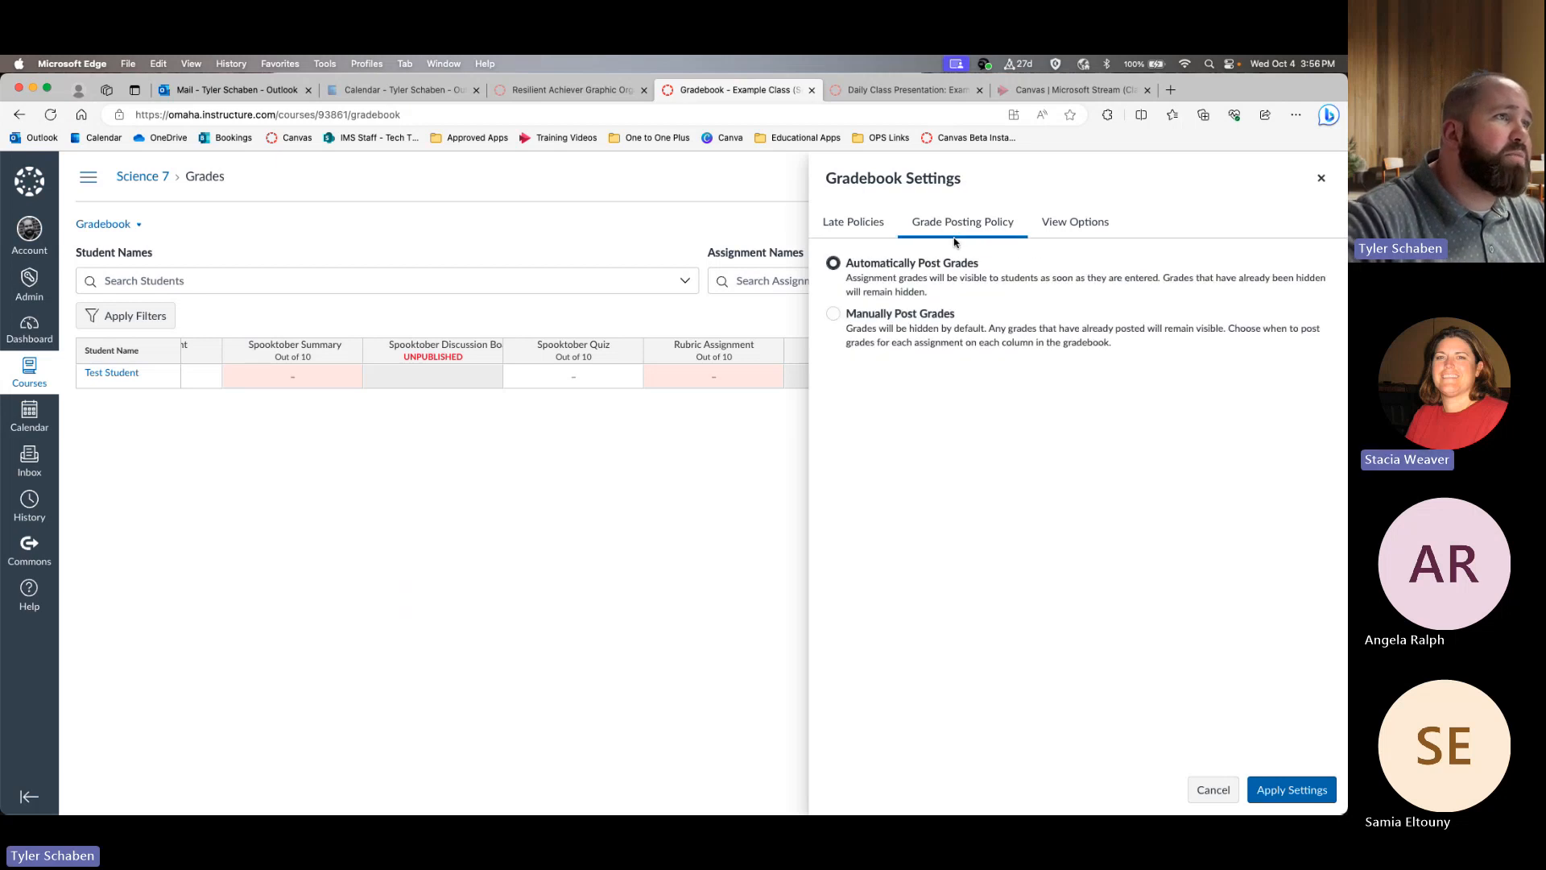
click(841, 317)
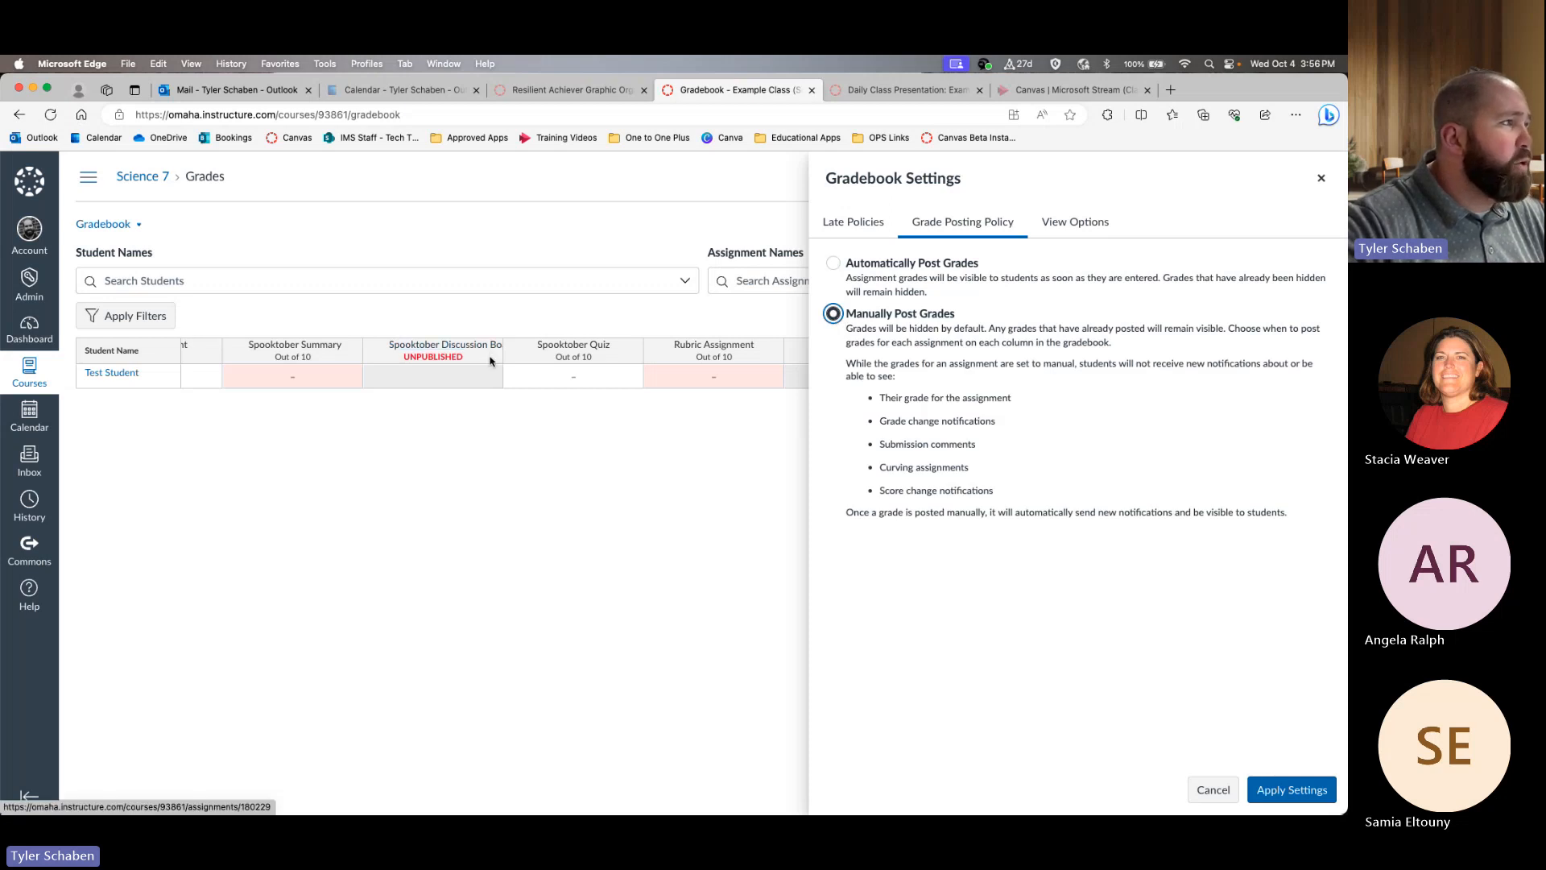
click(836, 266)
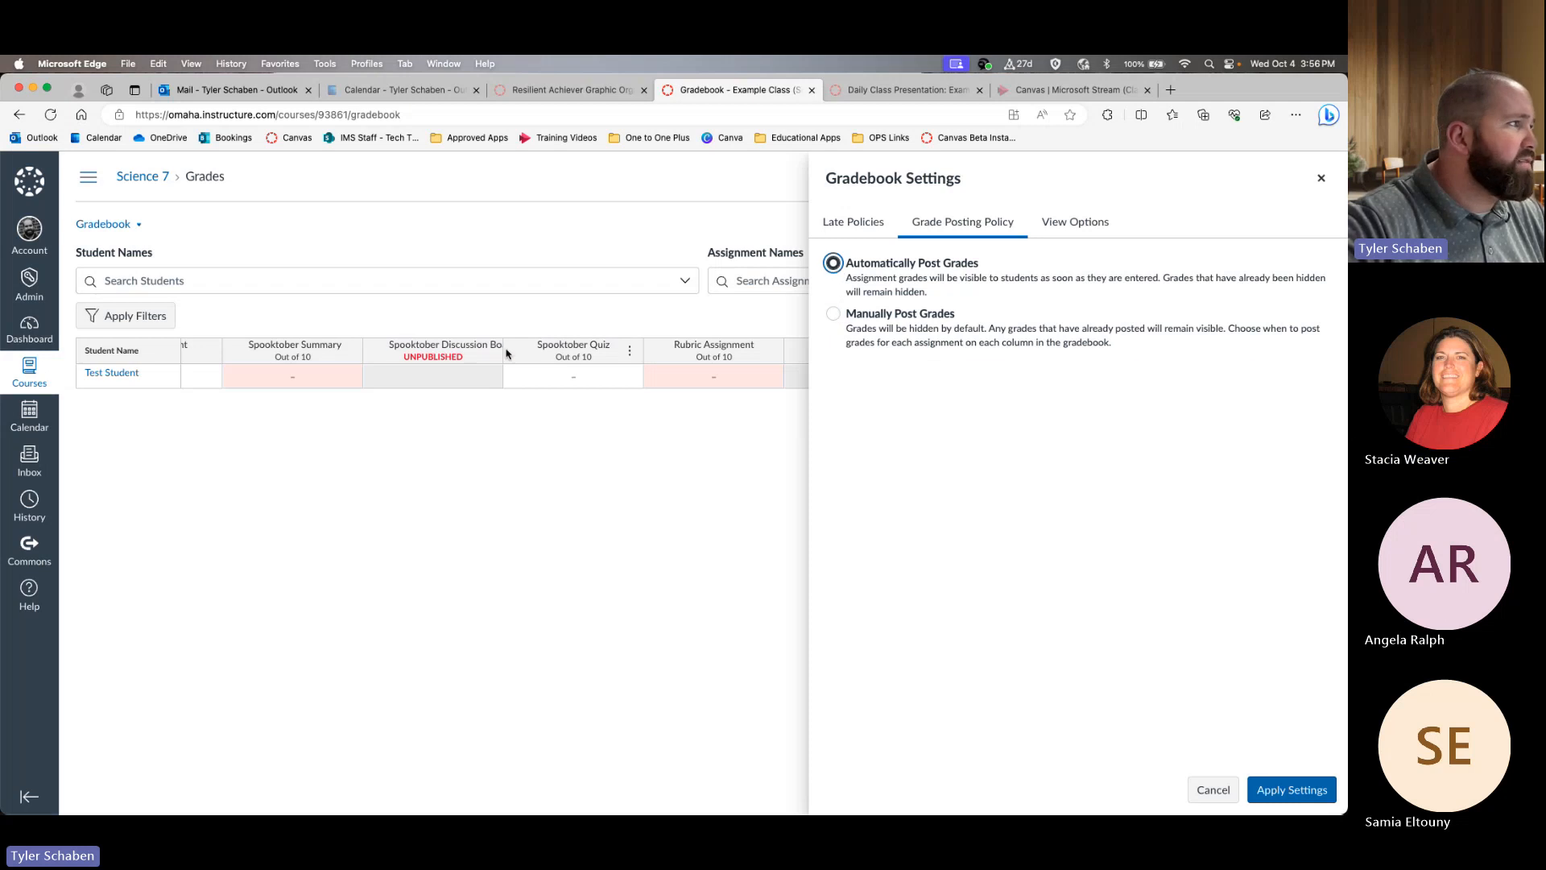
- Turn off the display of unpublished assignments, look at the Excused status color choices, and apply the gradebook settings
click(1105, 224)
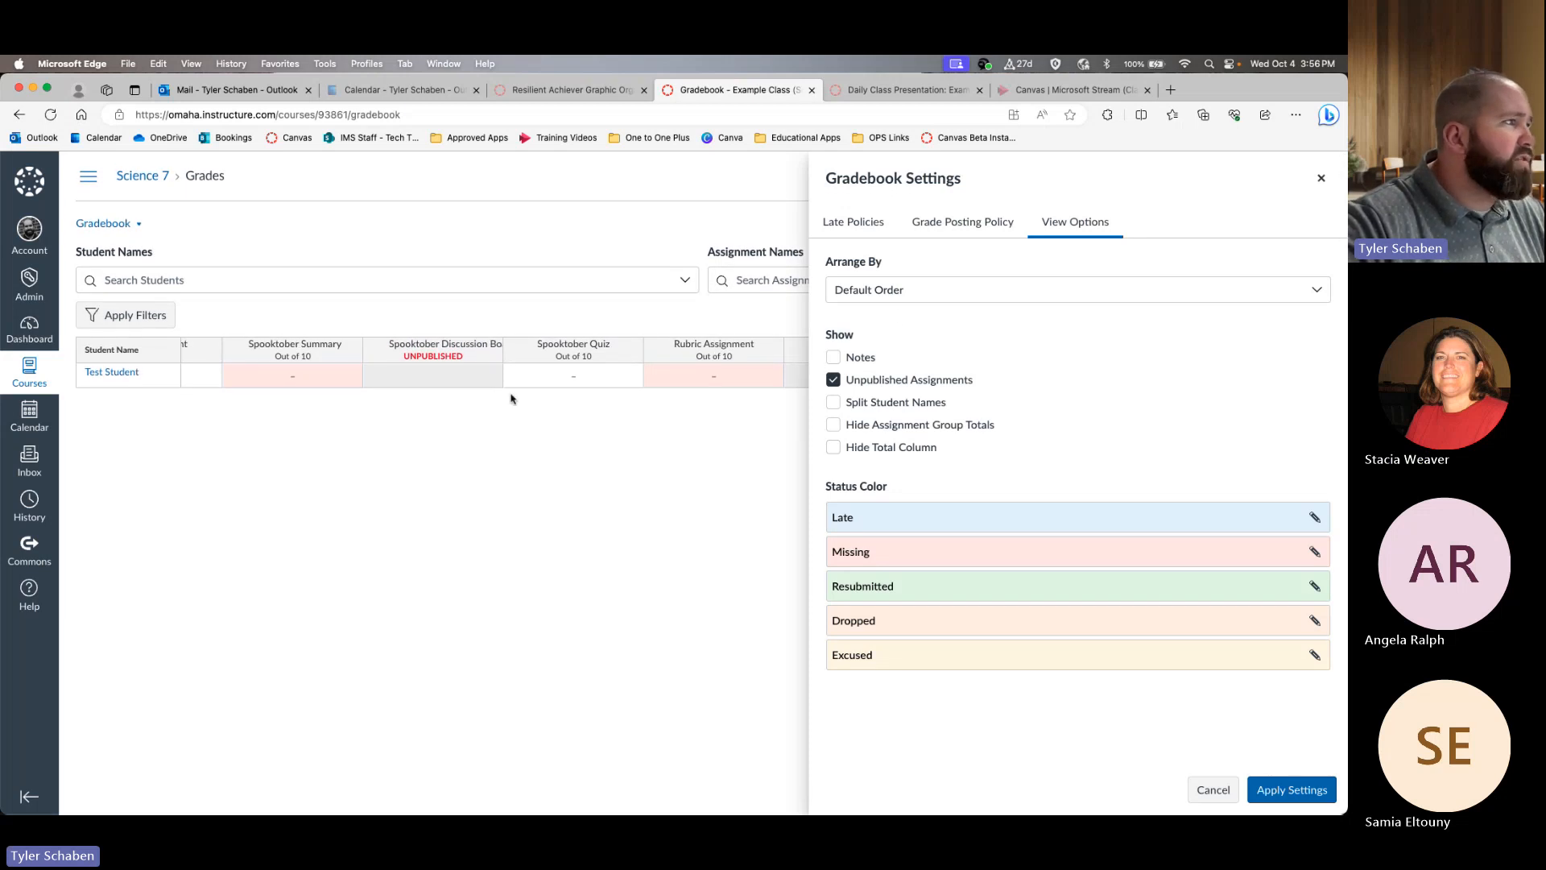
click(835, 380)
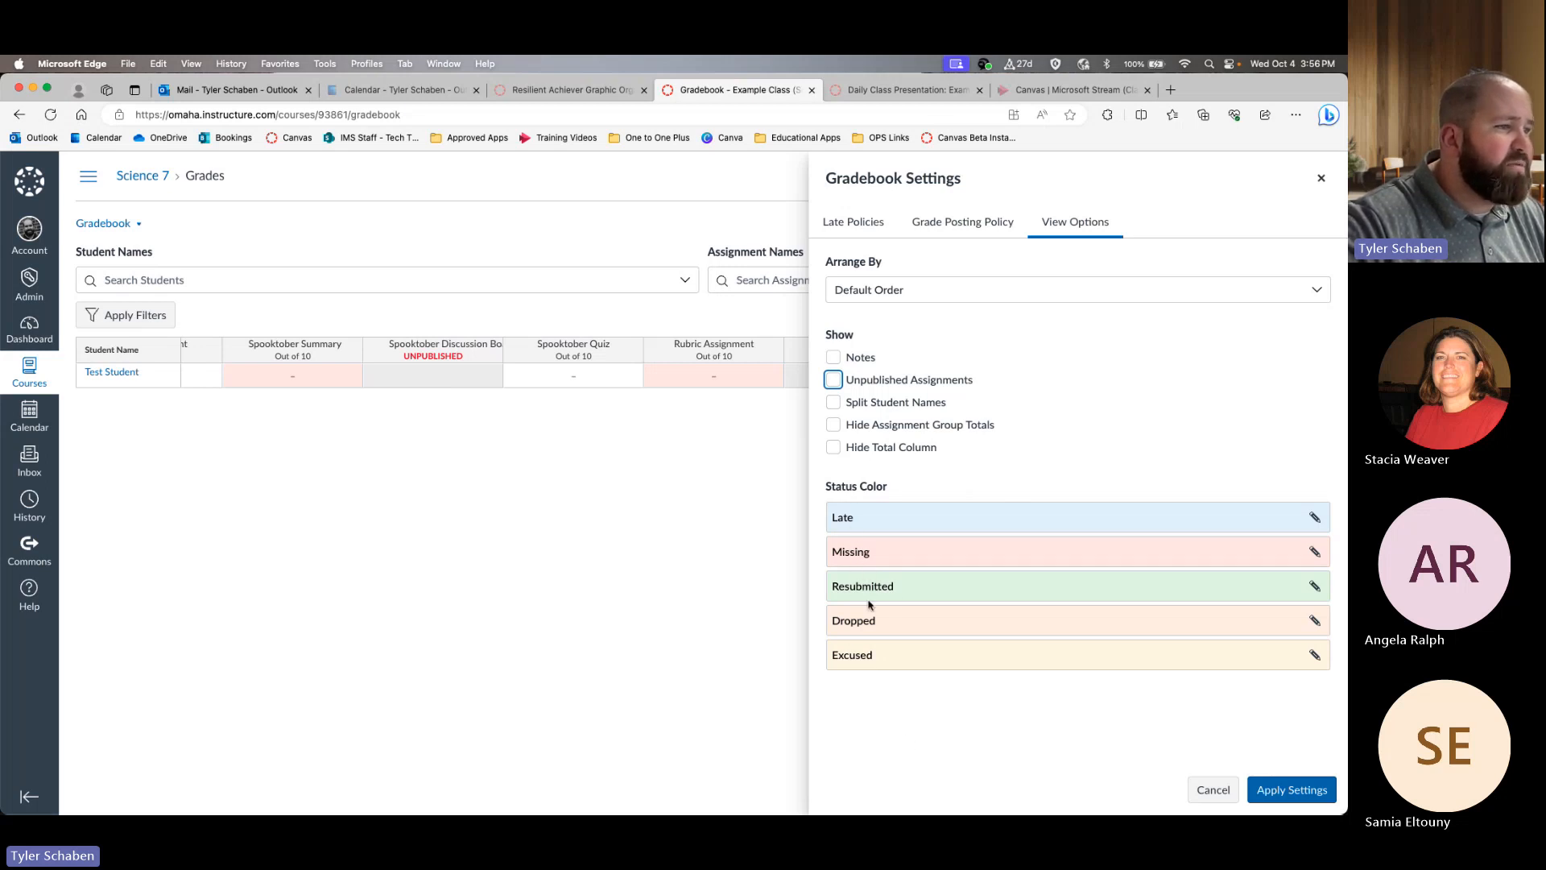
click(1316, 657)
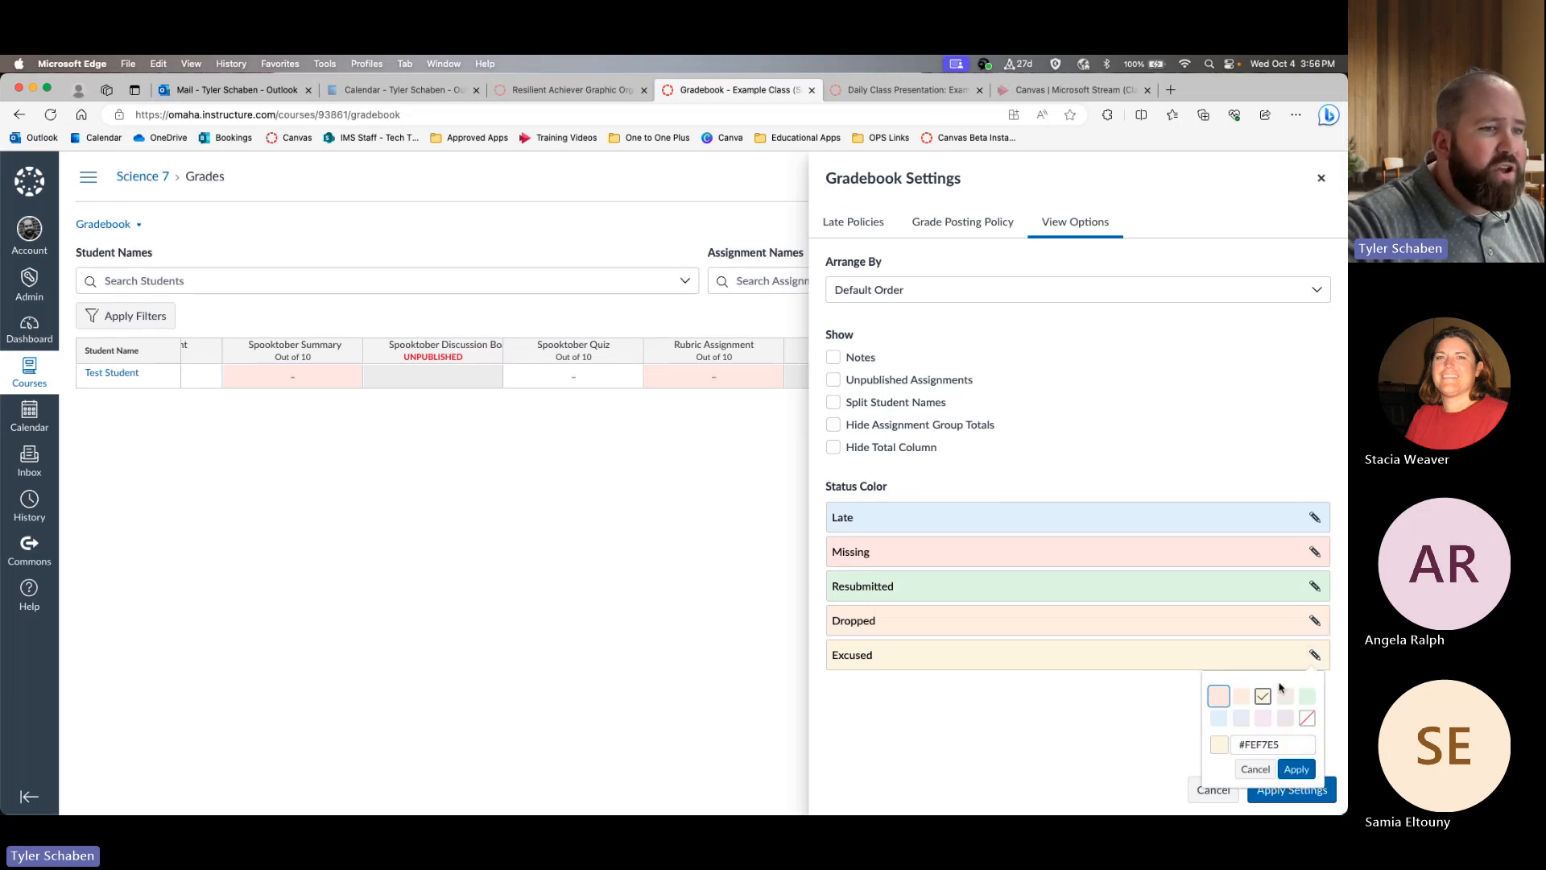
click(1090, 736)
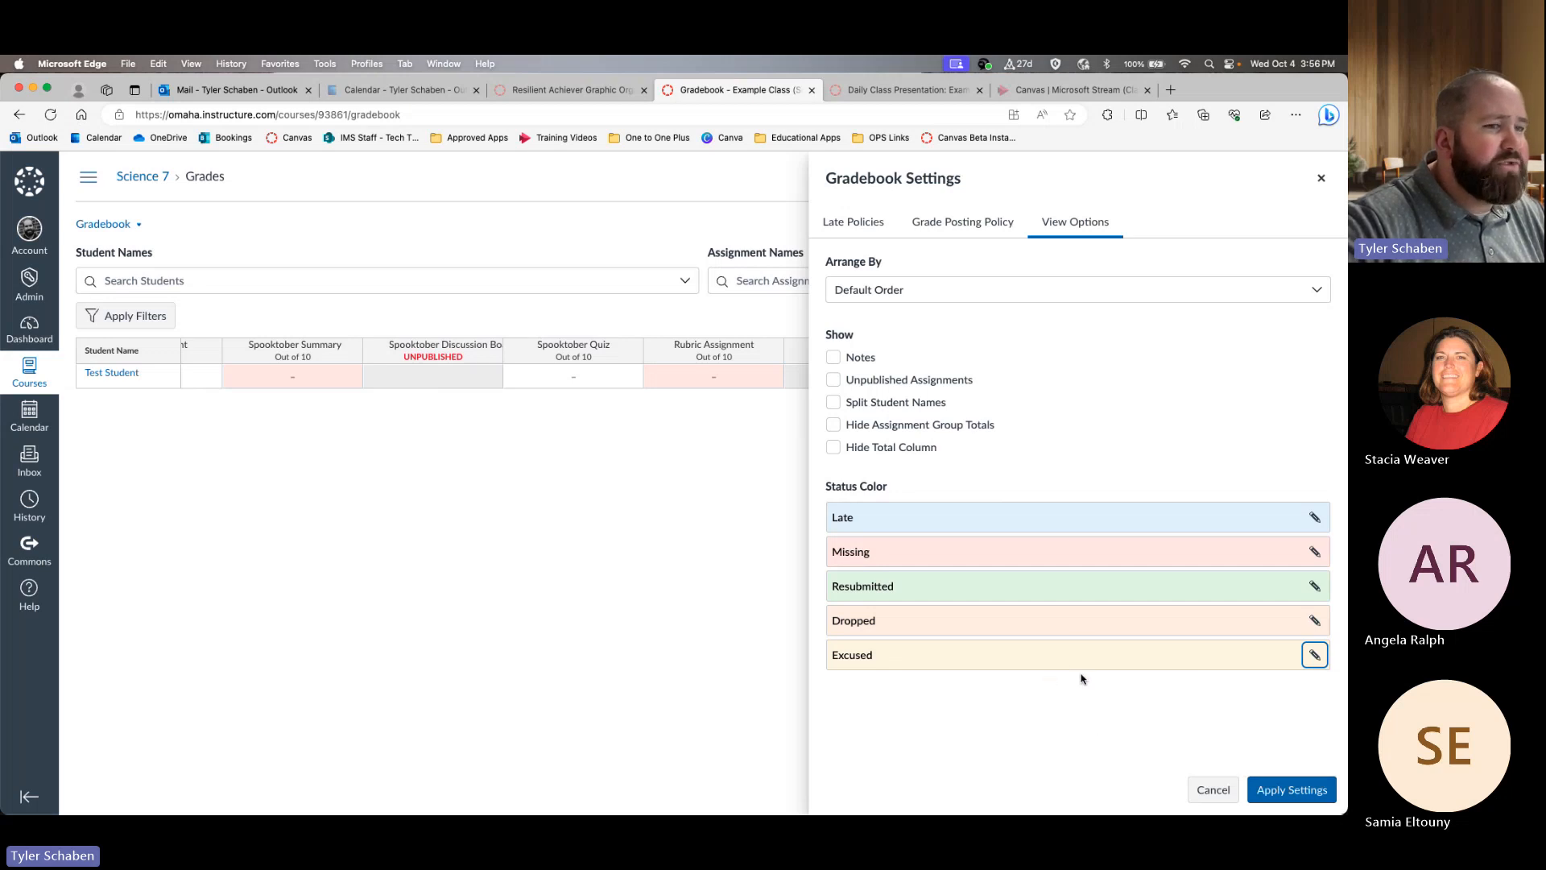
click(1311, 796)
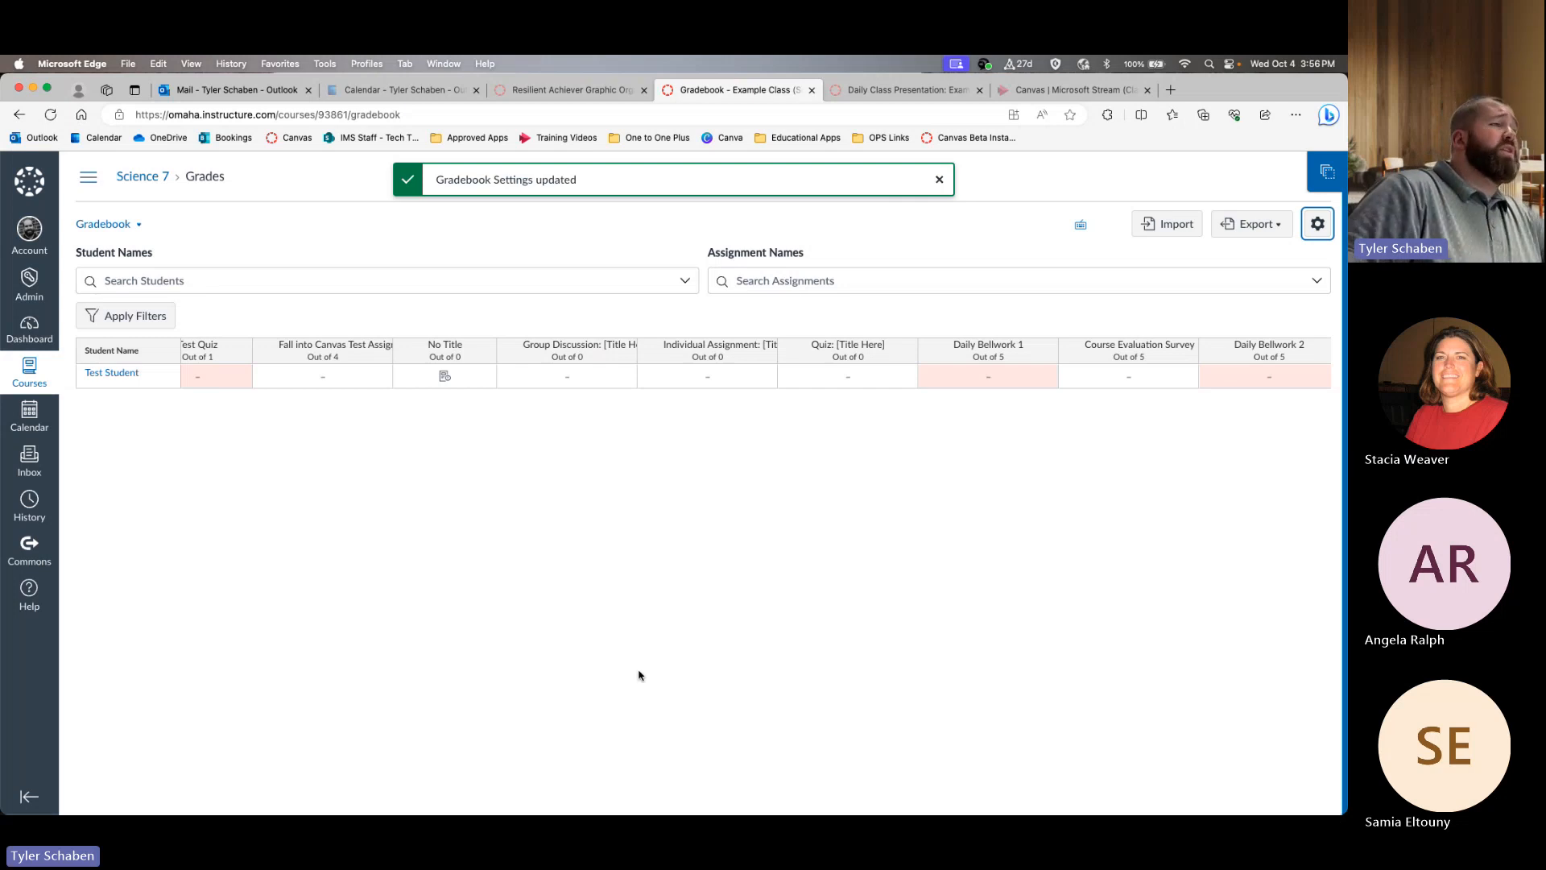
- Look over the gradebook columns and examine the Test Assignment column's options and default grade dialog, leaving the dialog without setting a grade
scroll(494, 561, right, 5)
scroll(495, 561, left, 2)
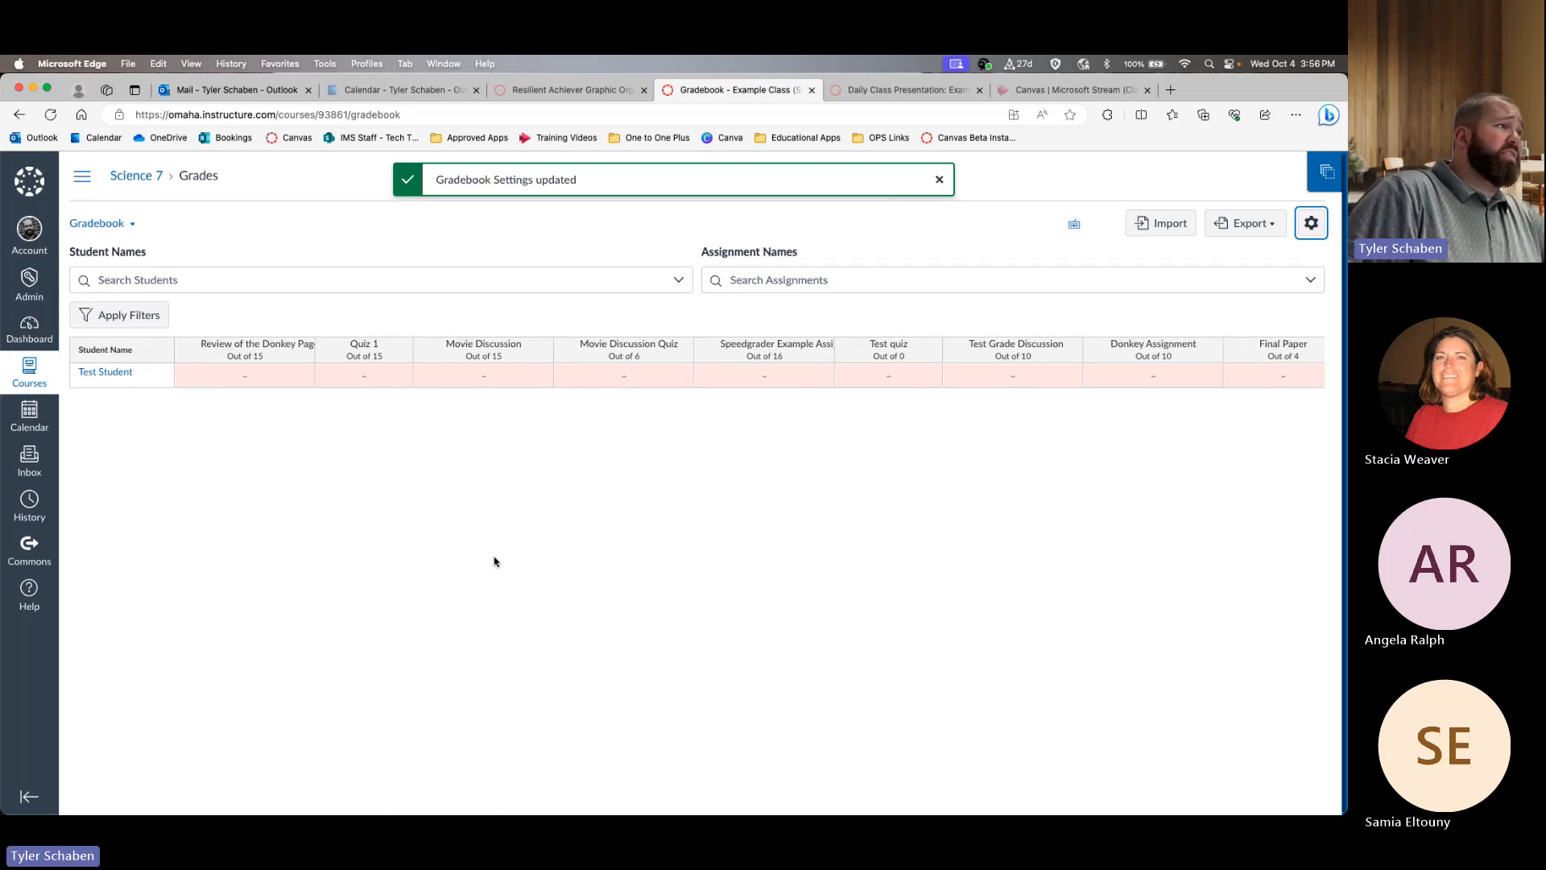
scroll(913, 512, right, 10)
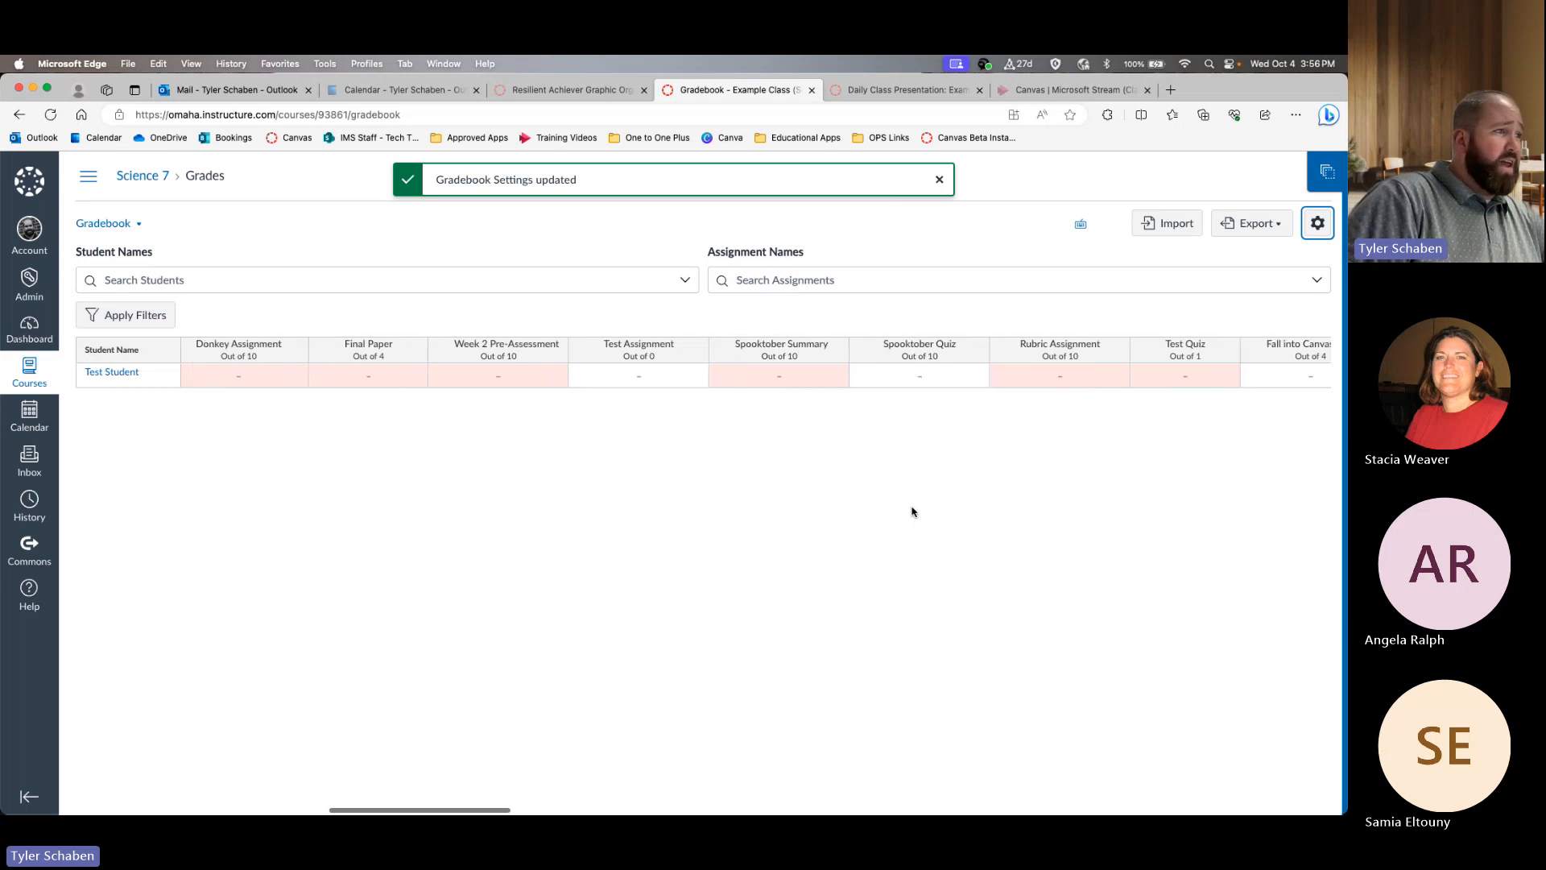
scroll(797, 474, left, 10)
scroll(802, 471, right, 5)
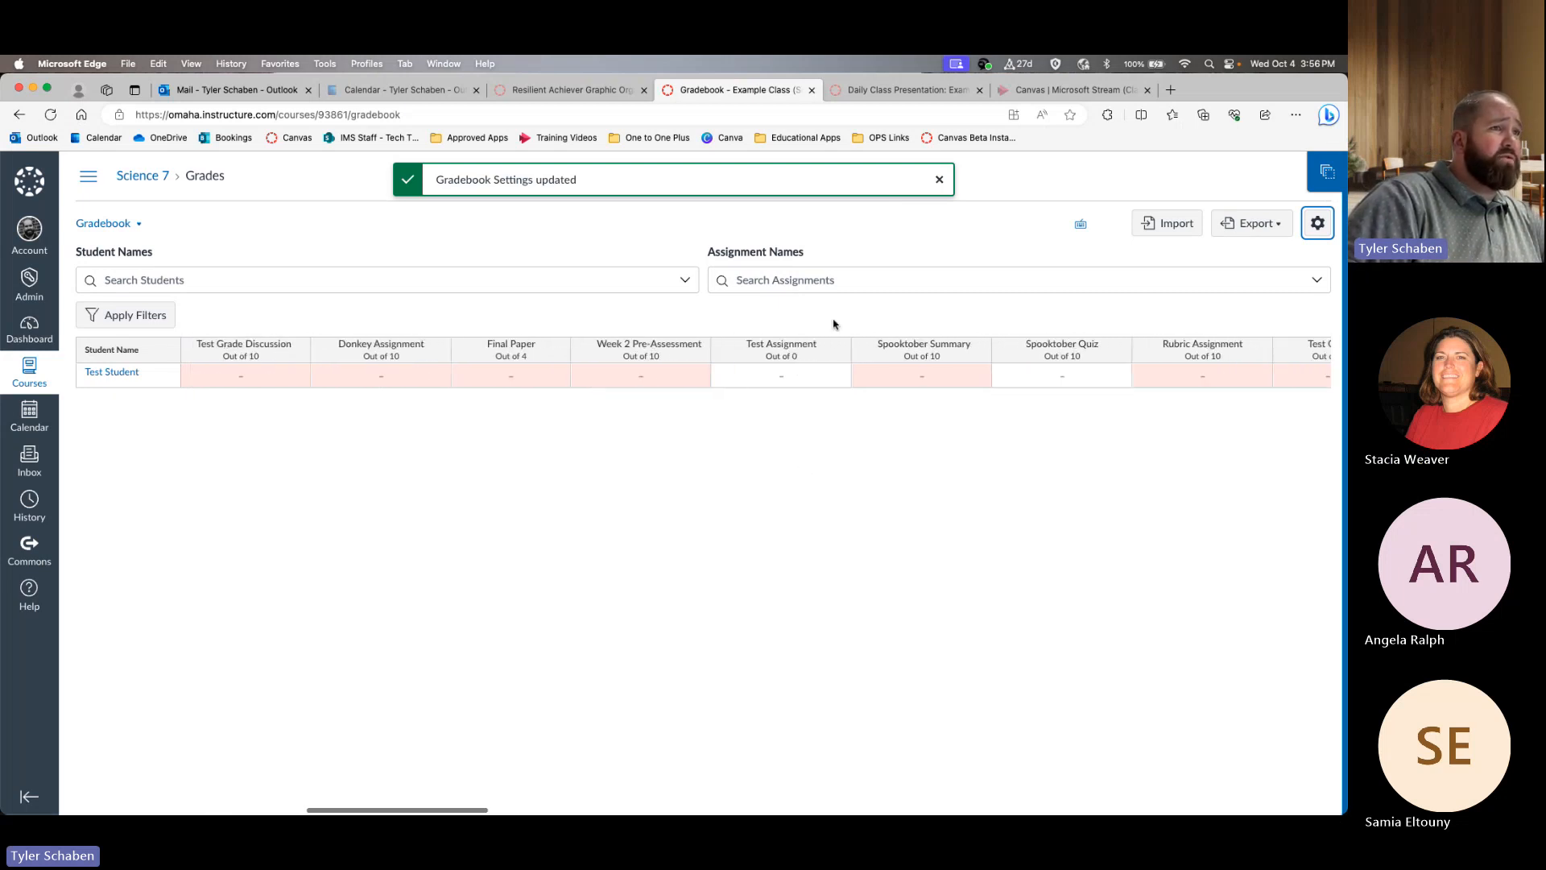
click(836, 352)
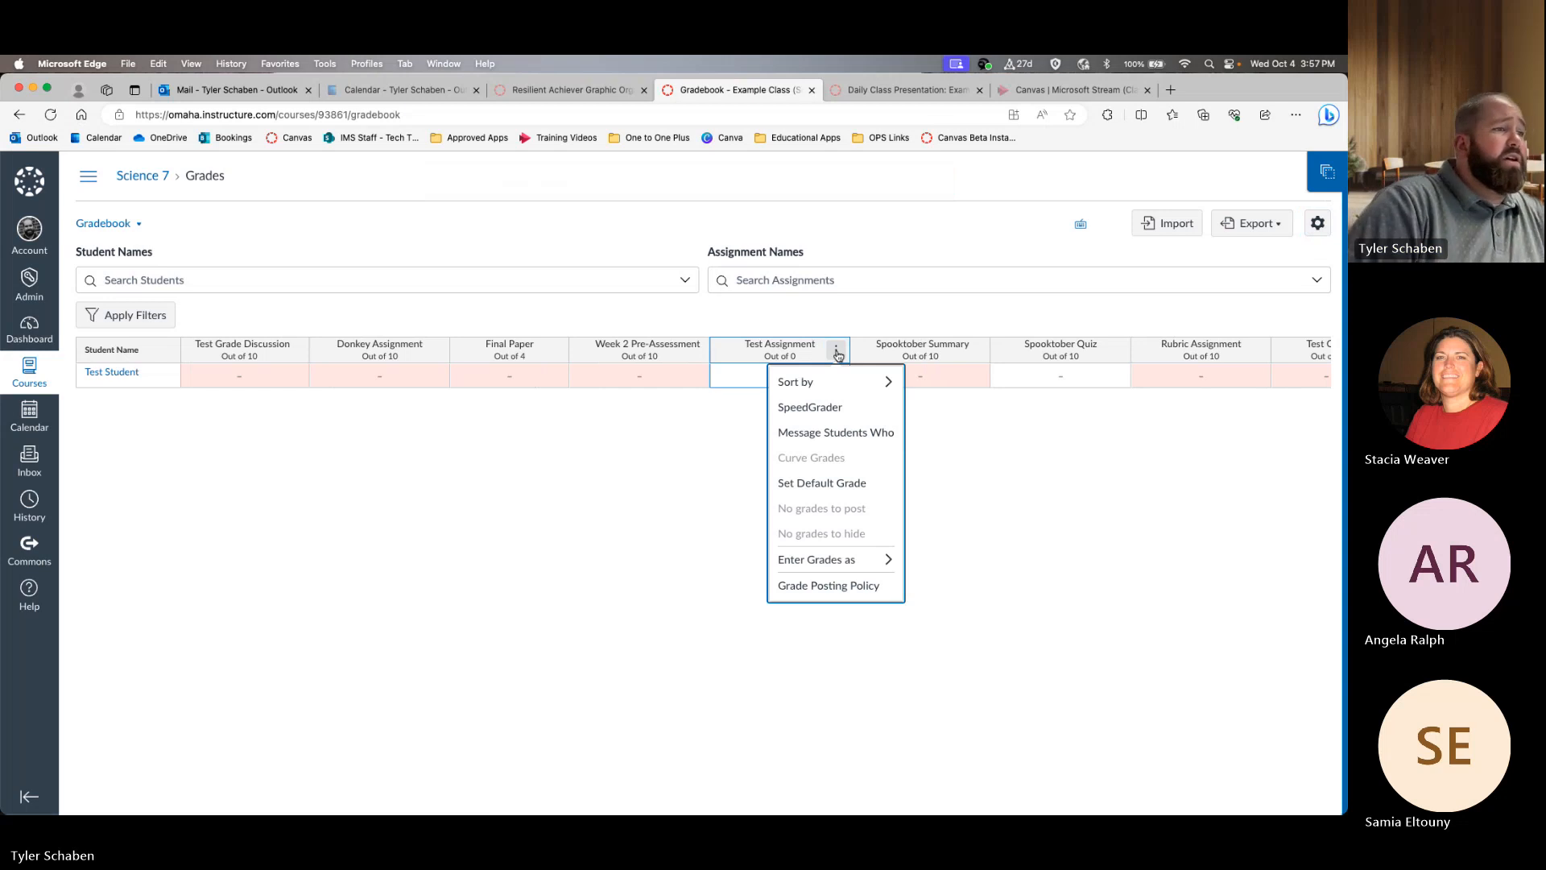
click(821, 483)
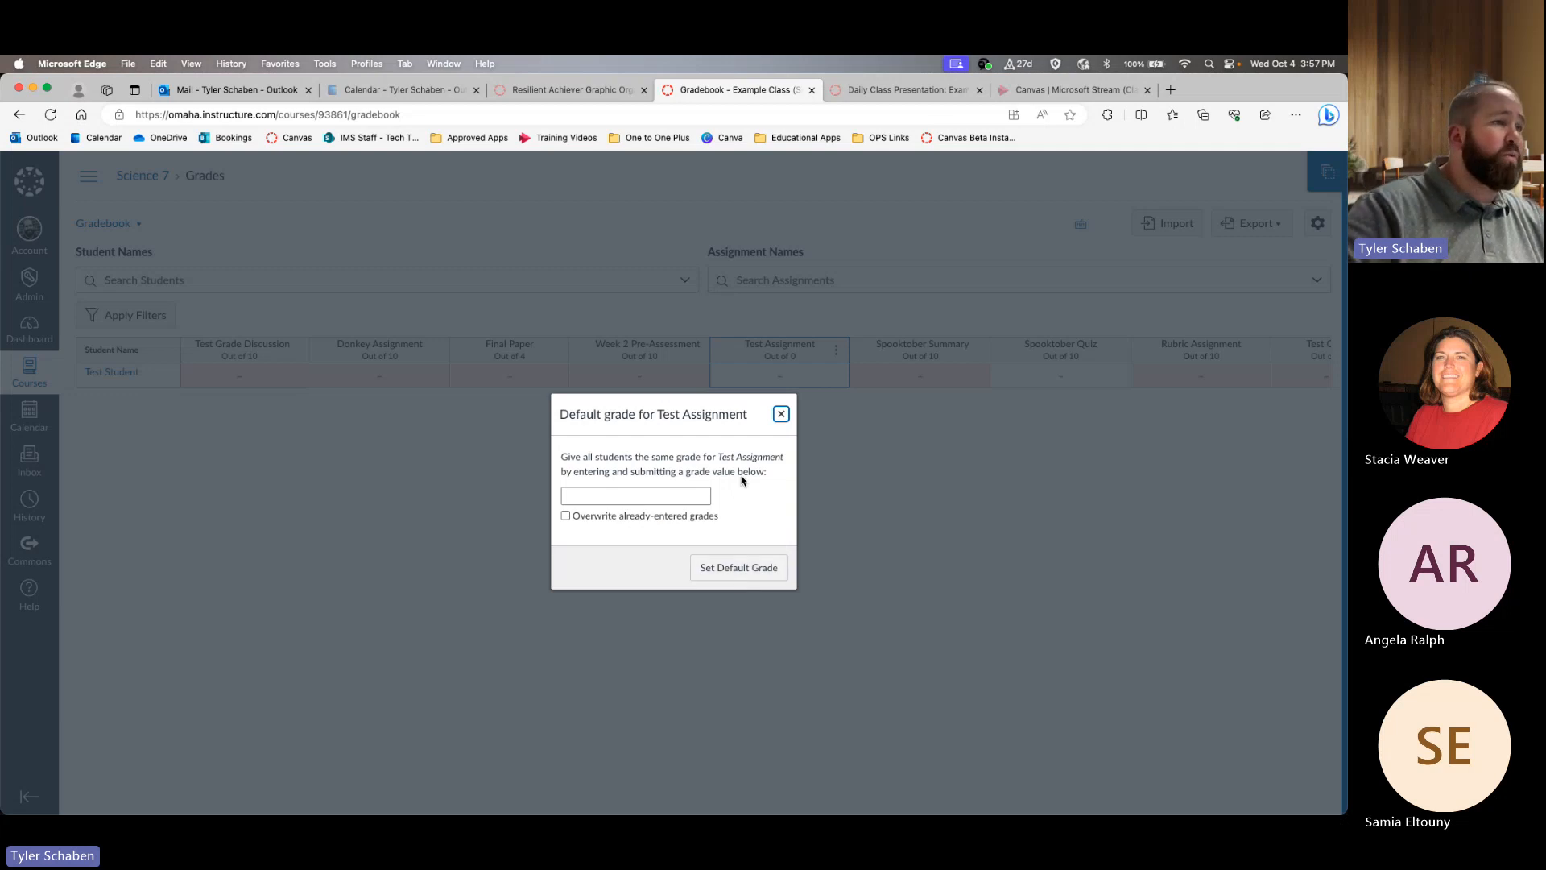
click(781, 414)
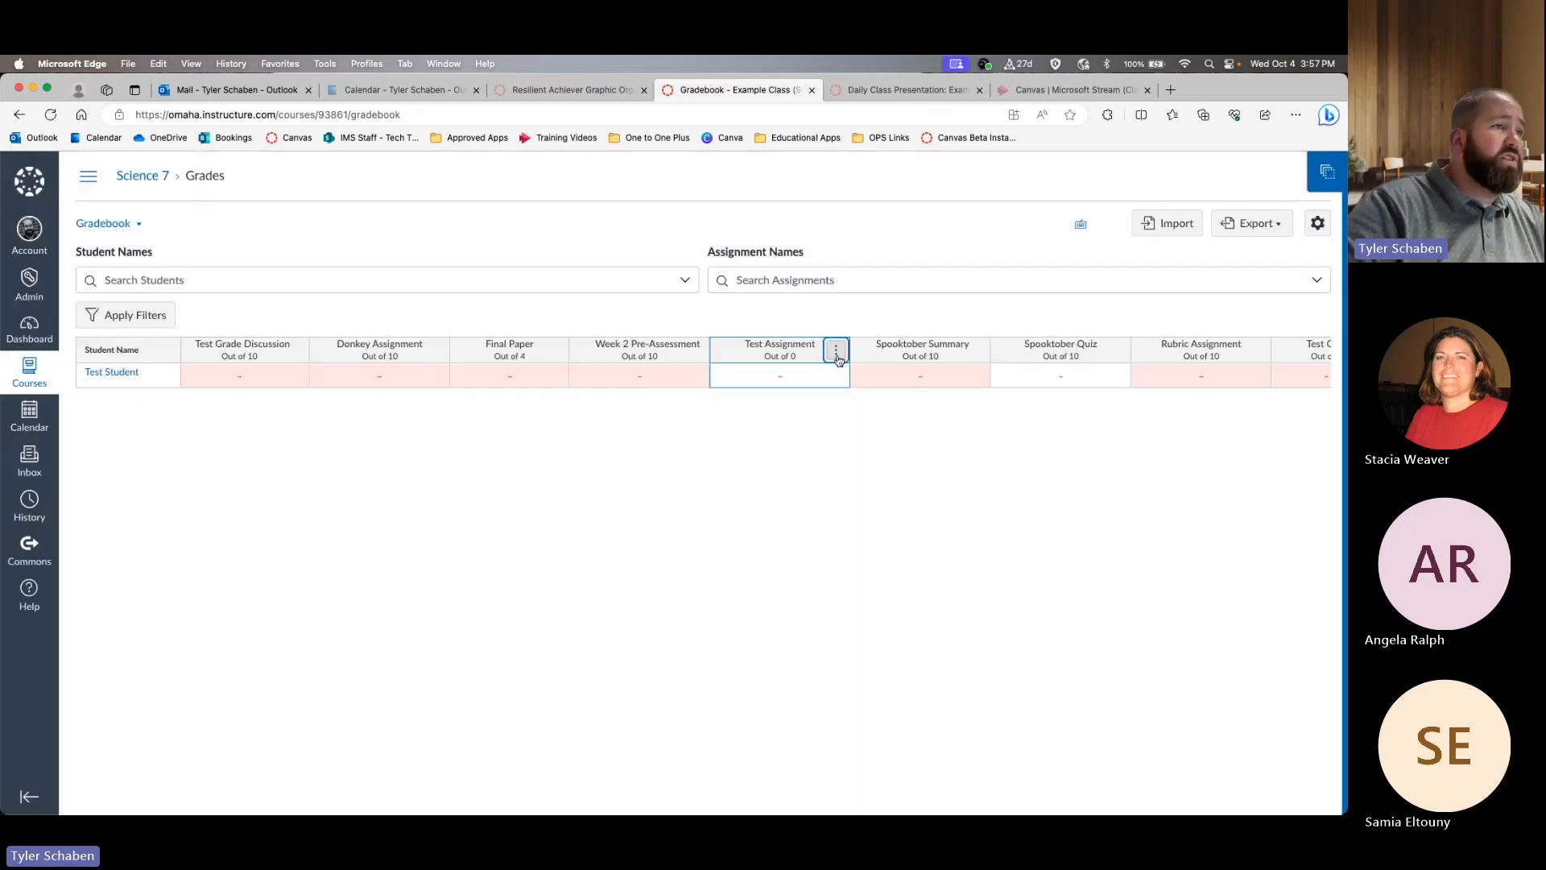
- Examine which student groups can be messaged about the Test Assignment, then discard the message without sending it
click(836, 350)
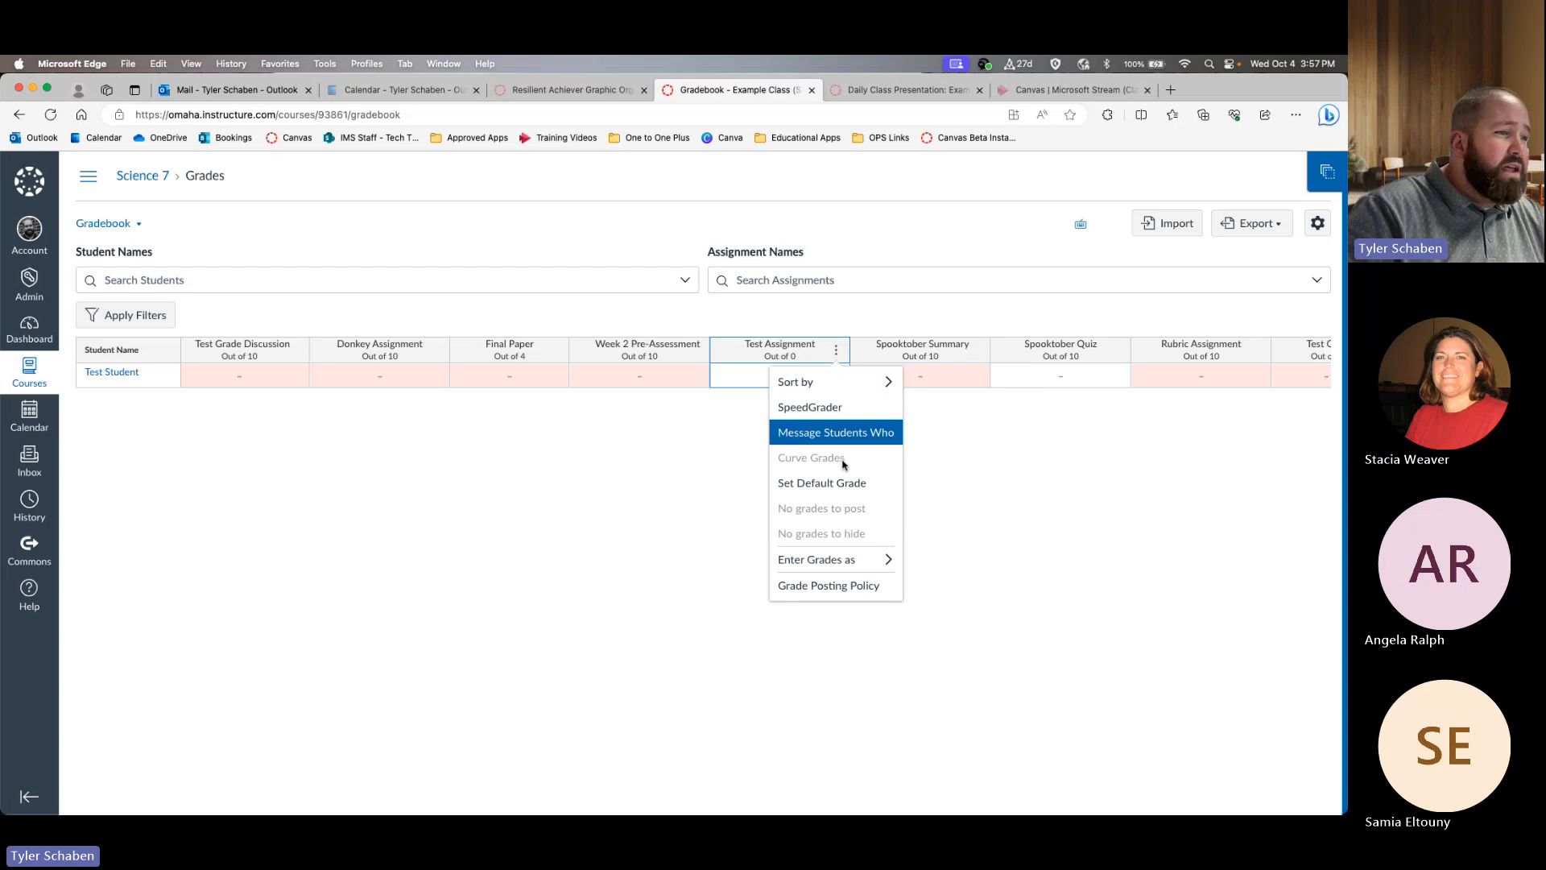
mouse_move(806, 559)
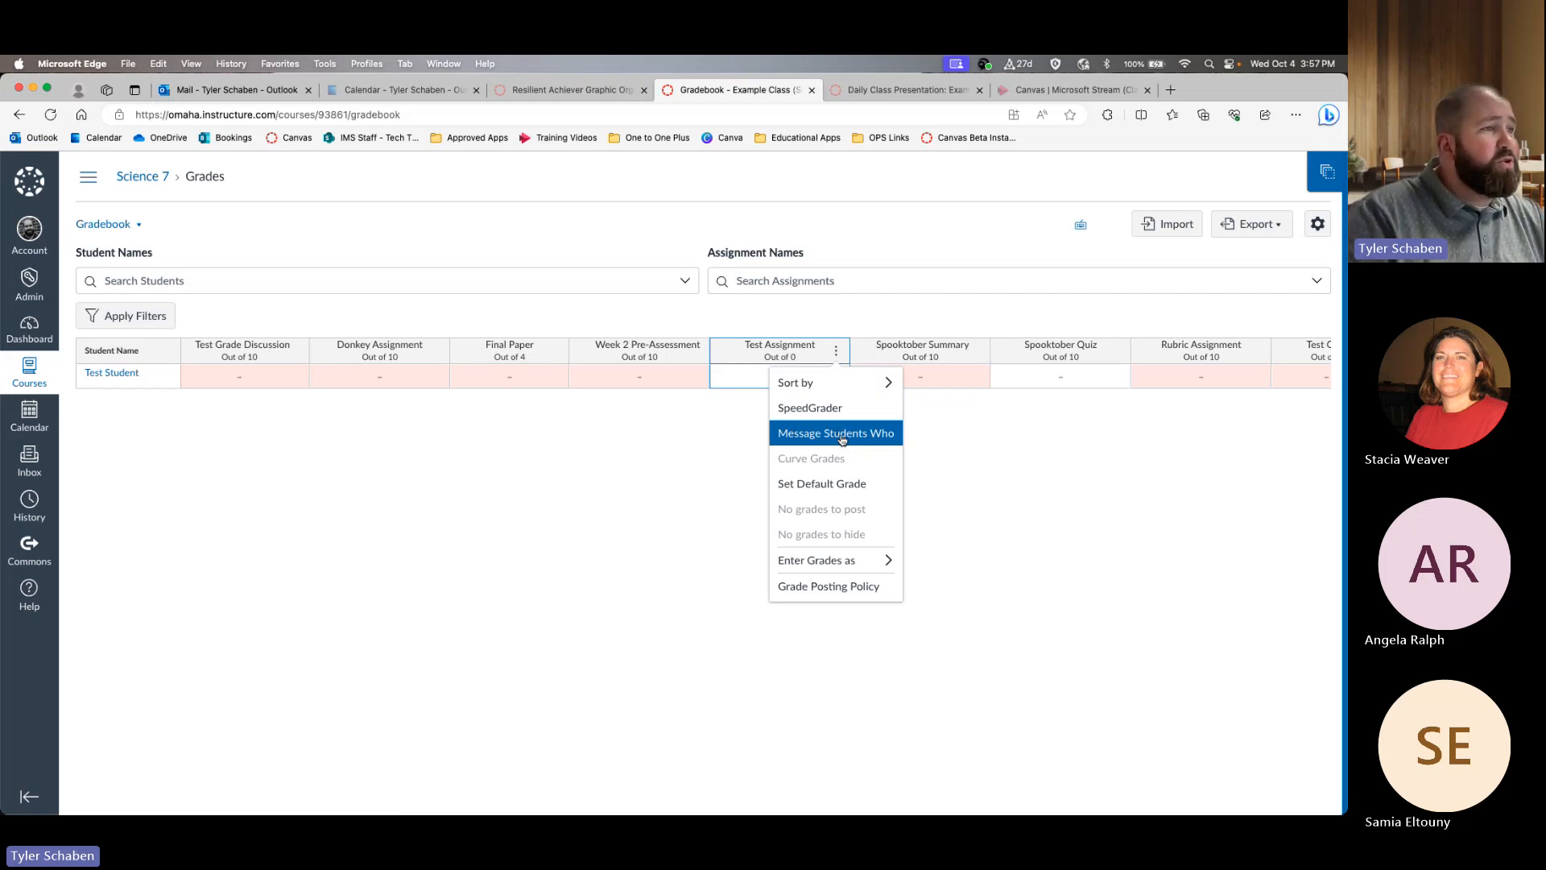
click(837, 435)
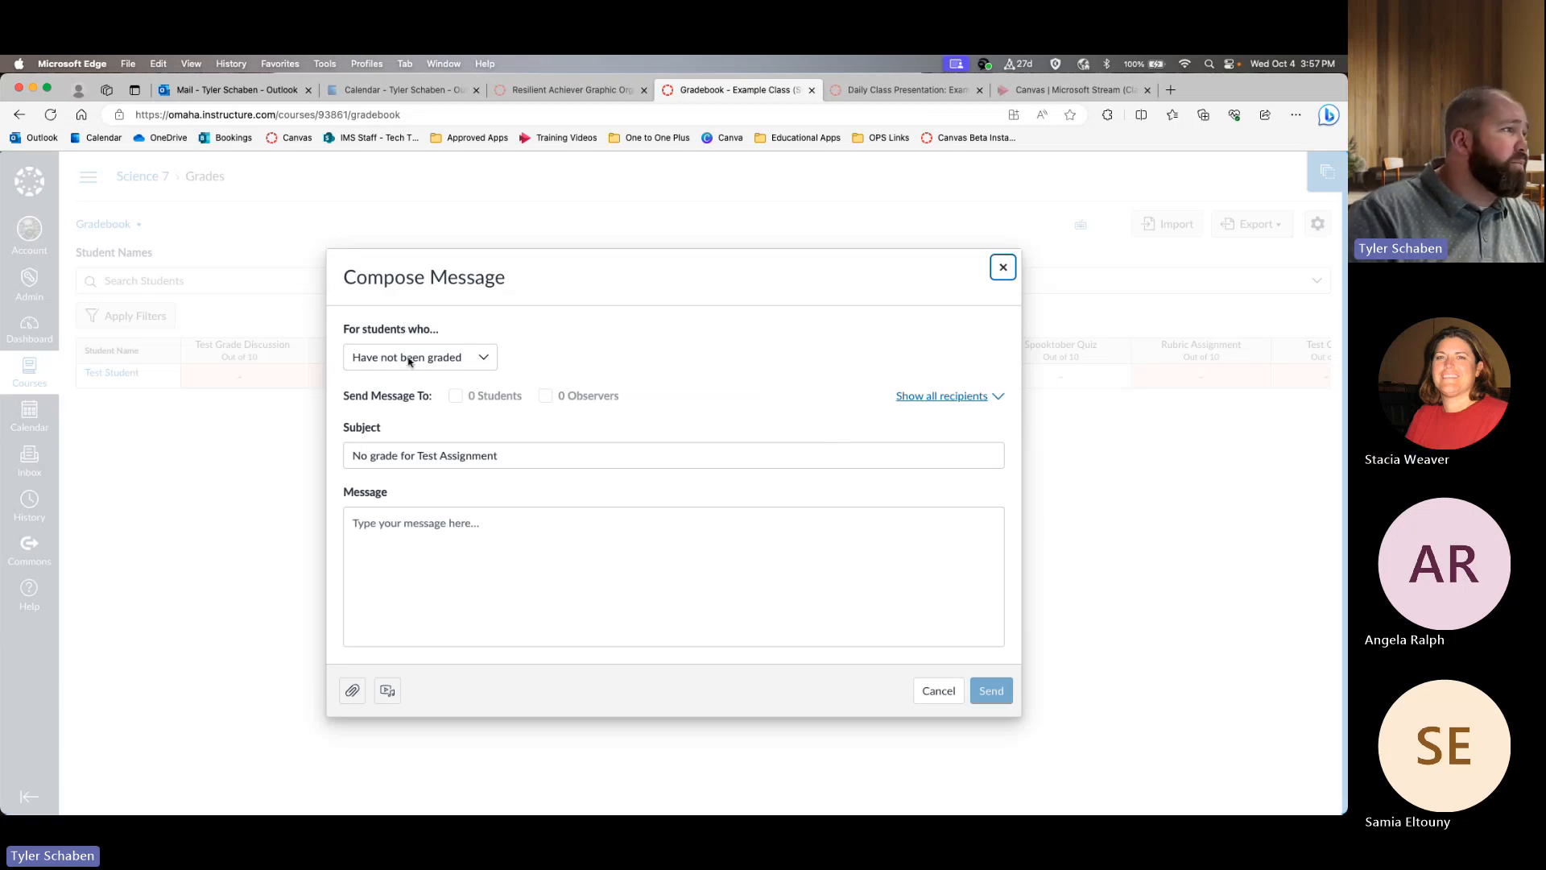
click(410, 362)
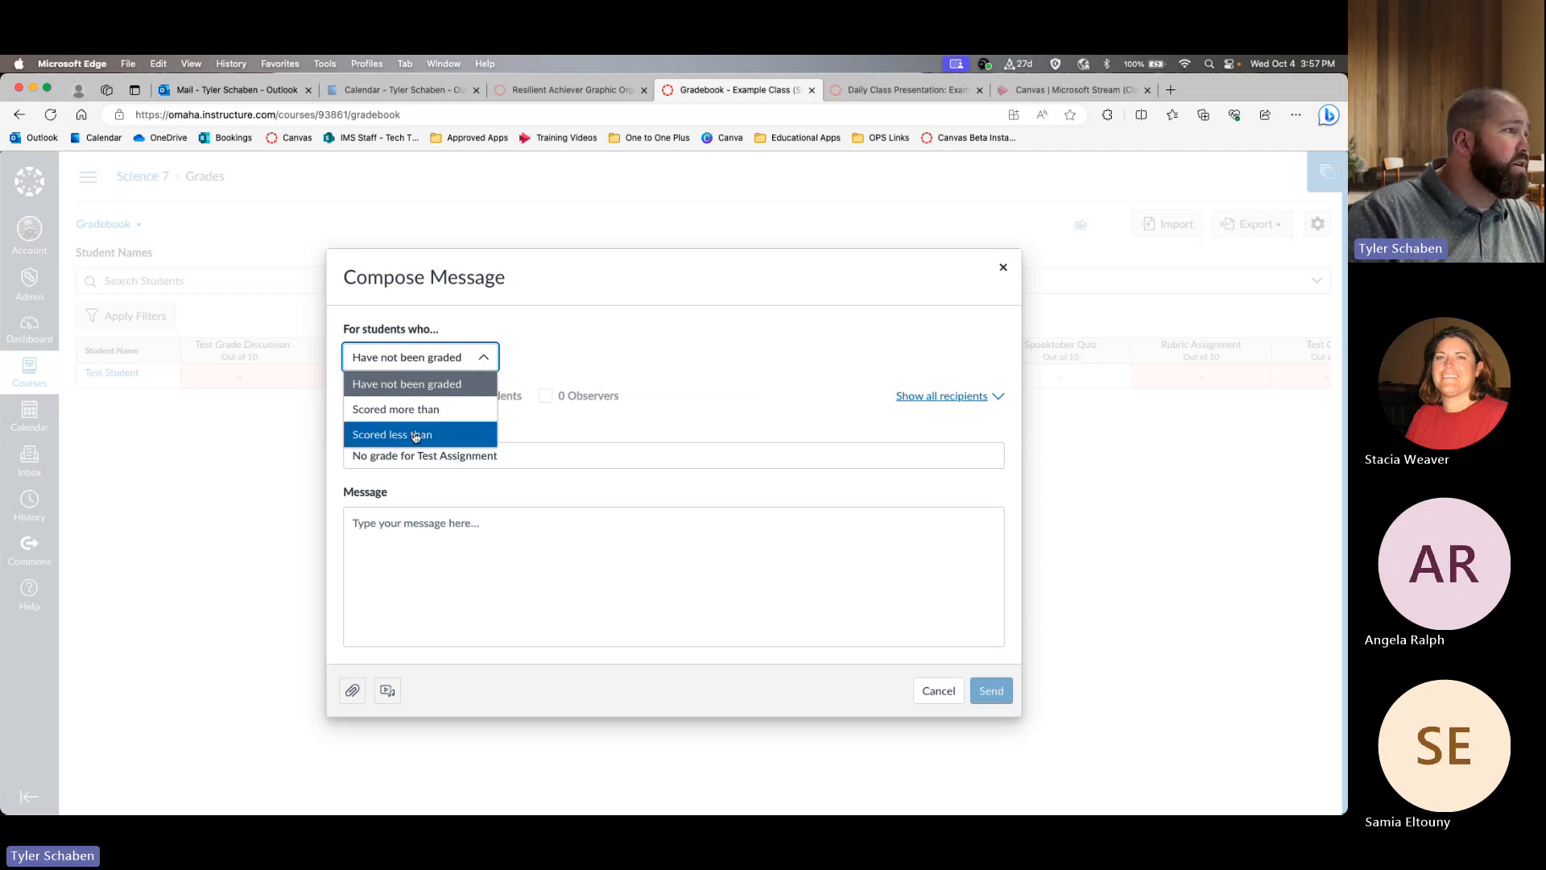
click(611, 364)
click(411, 364)
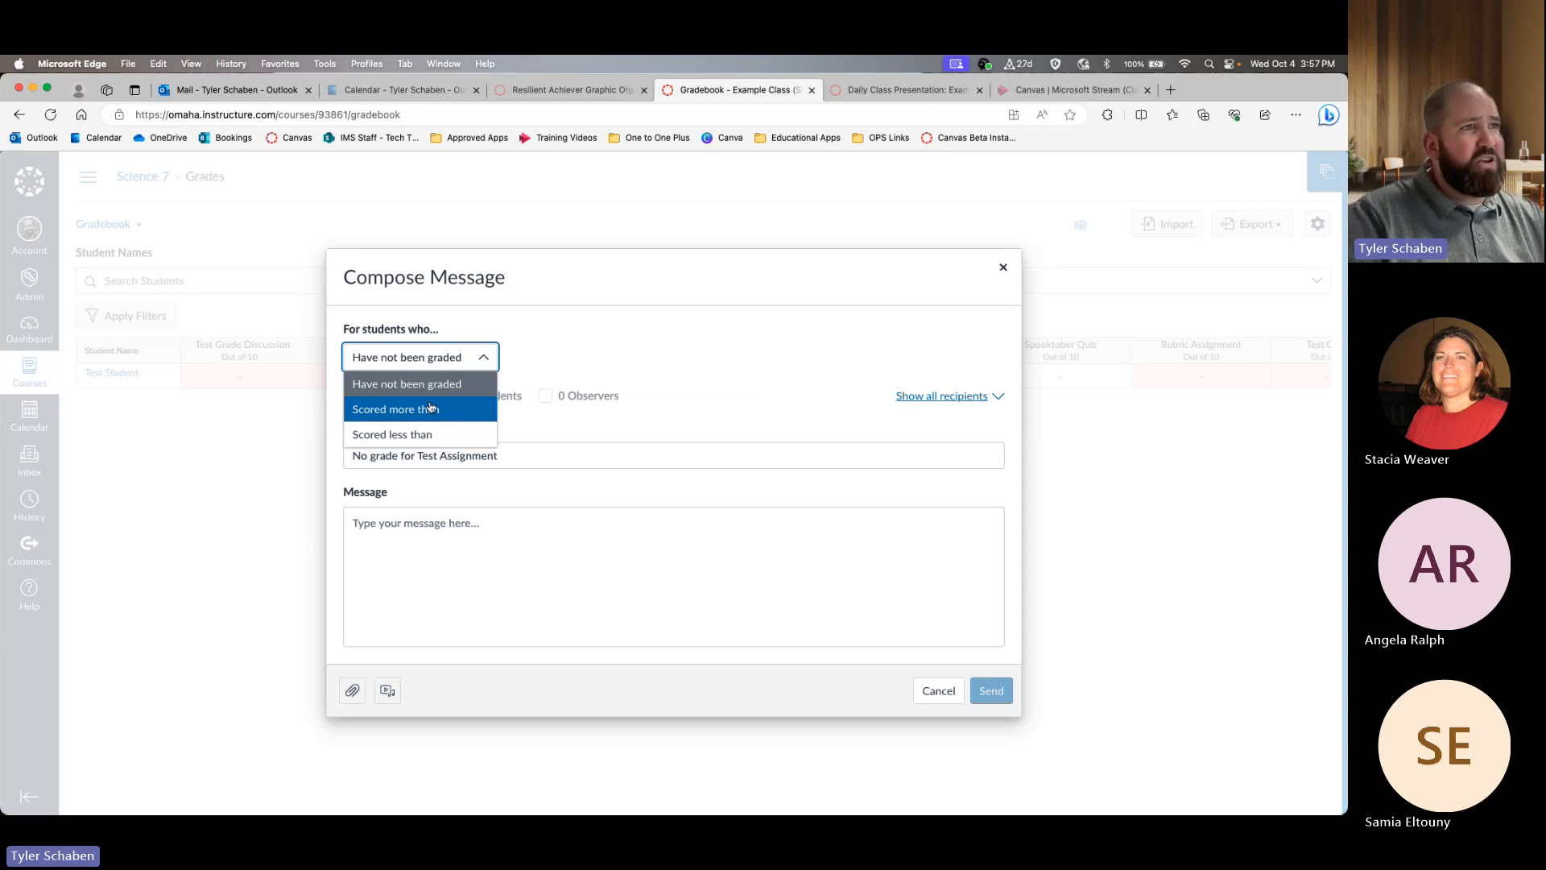
click(1003, 267)
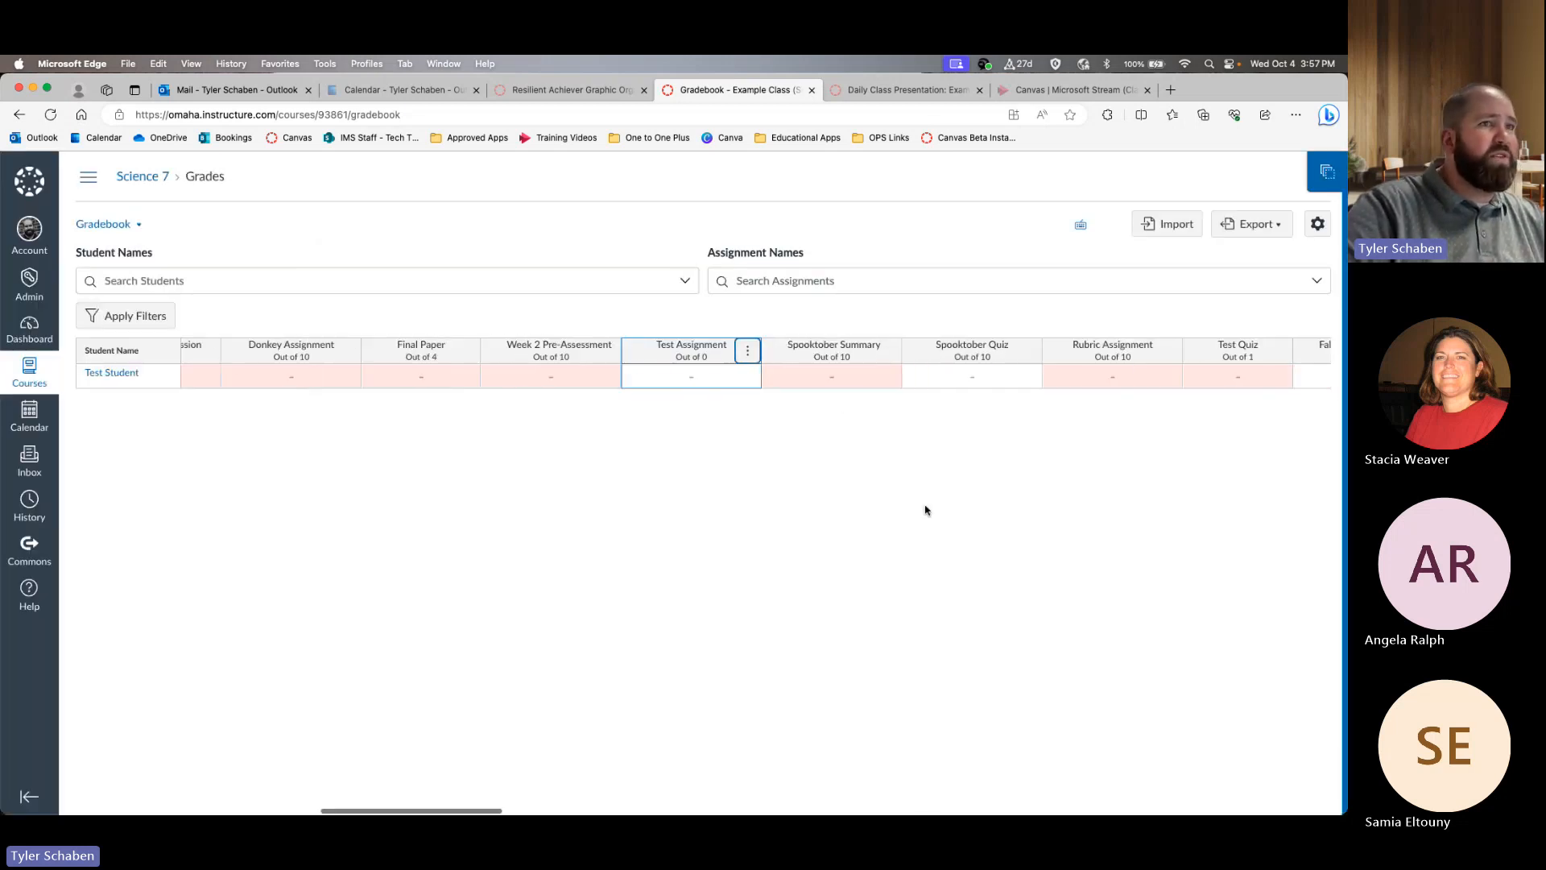
- Examine the student group choices and message fields for messaging students about the No Title assignment, then close without sending
scroll(925, 509, right, 10)
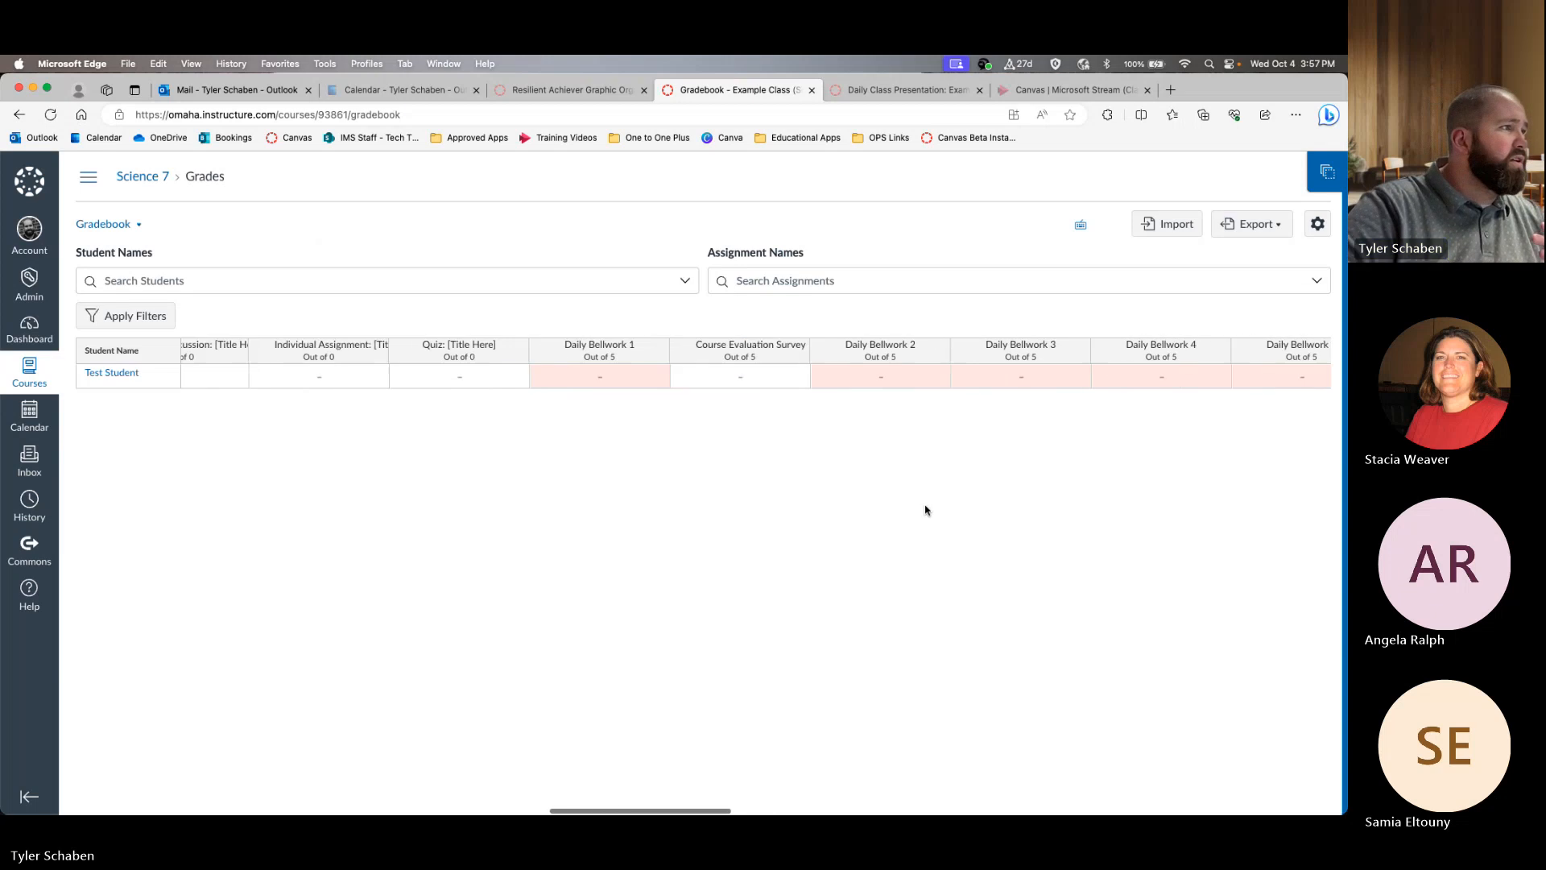
scroll(924, 510, left, 8)
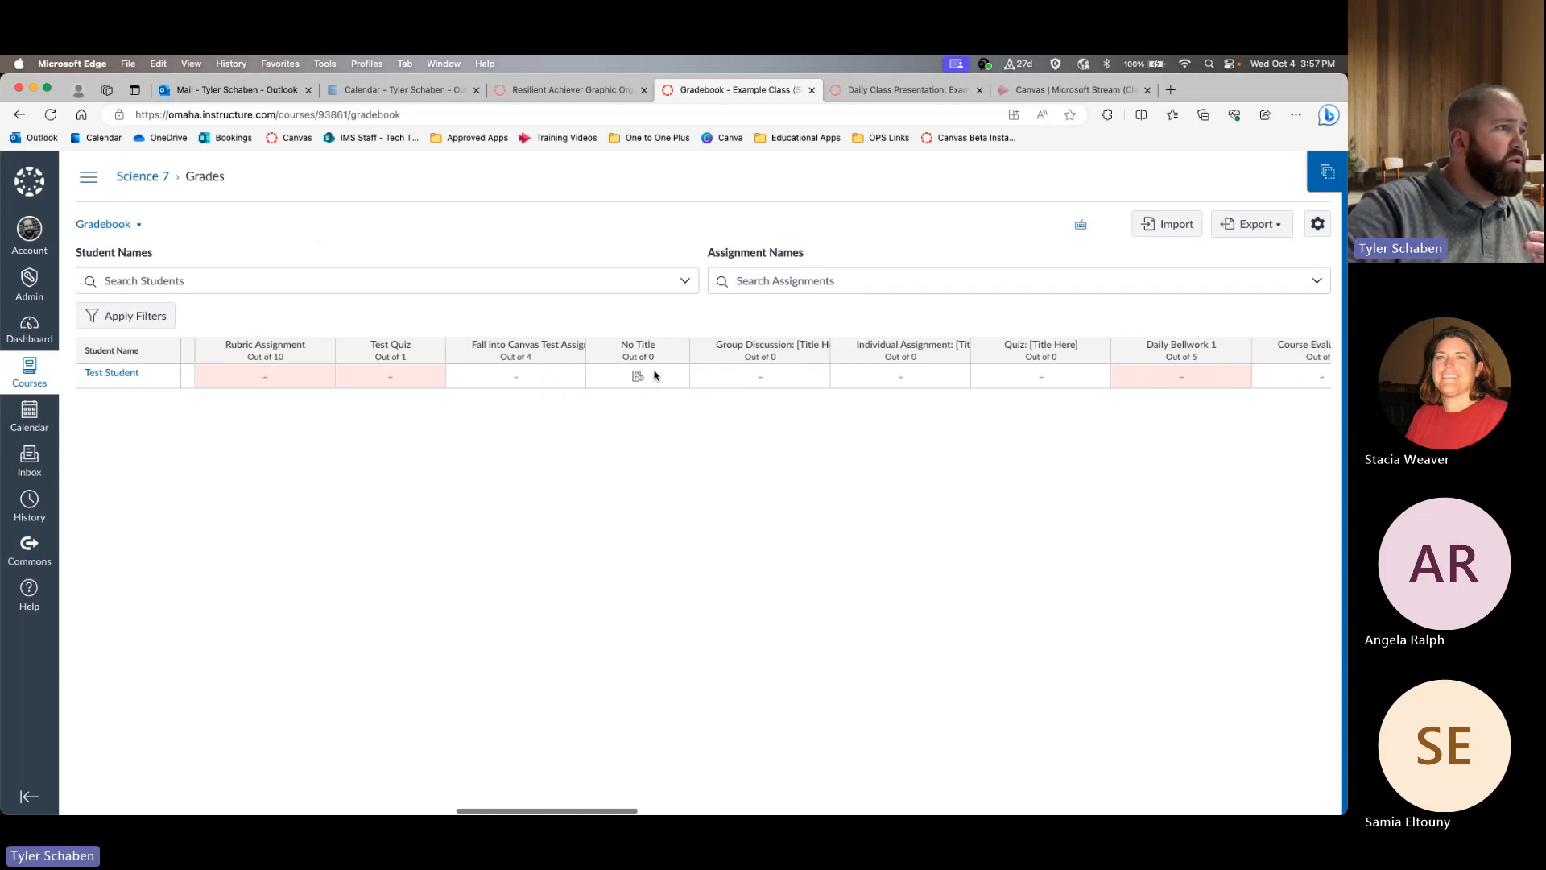
click(676, 351)
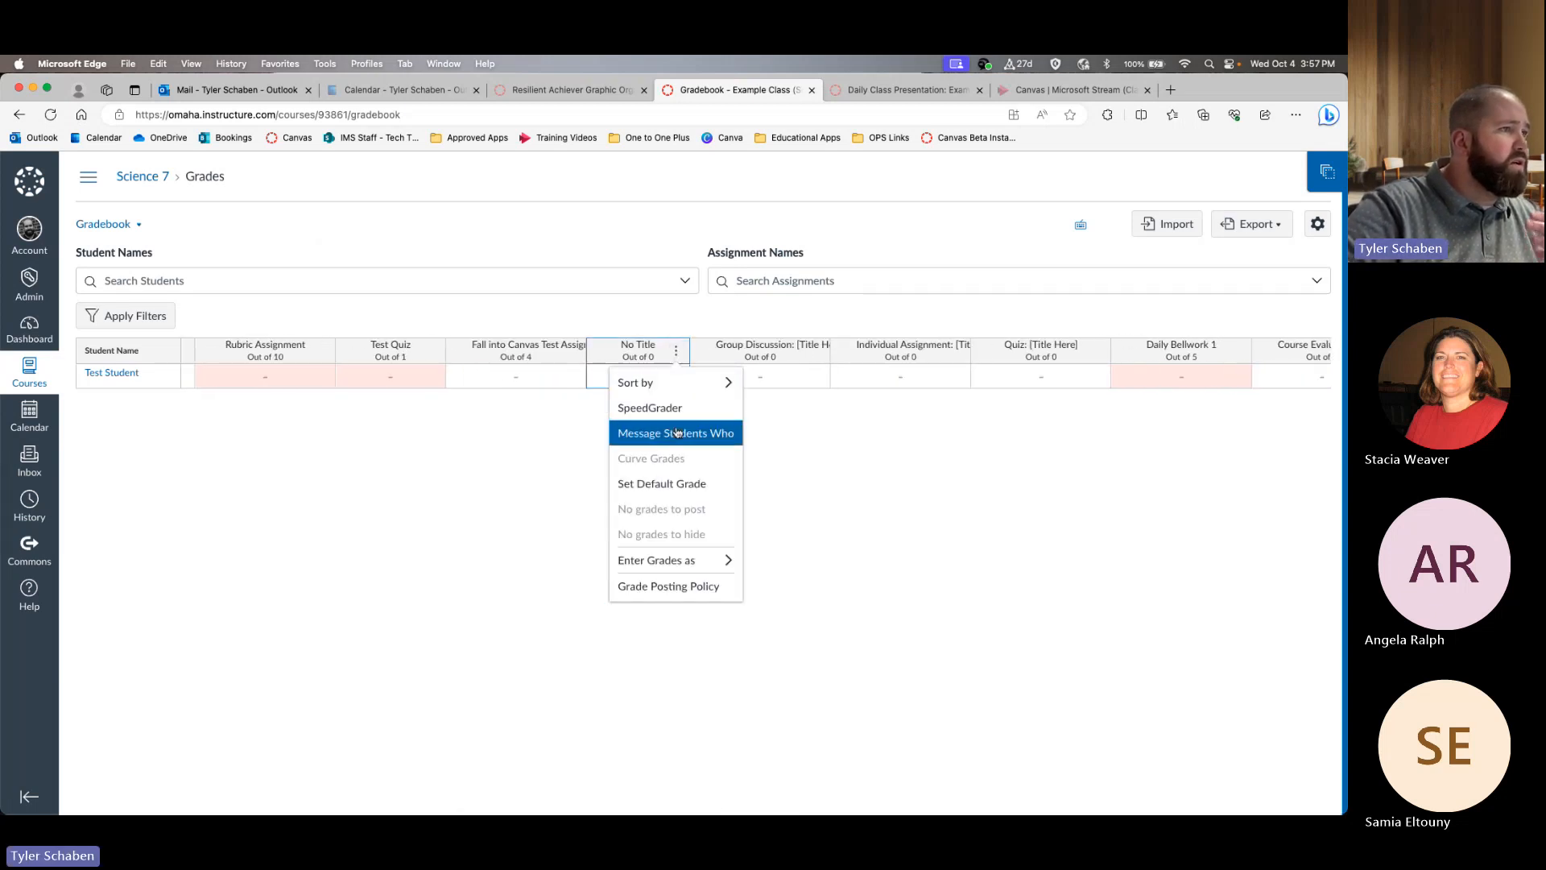
click(677, 432)
click(418, 358)
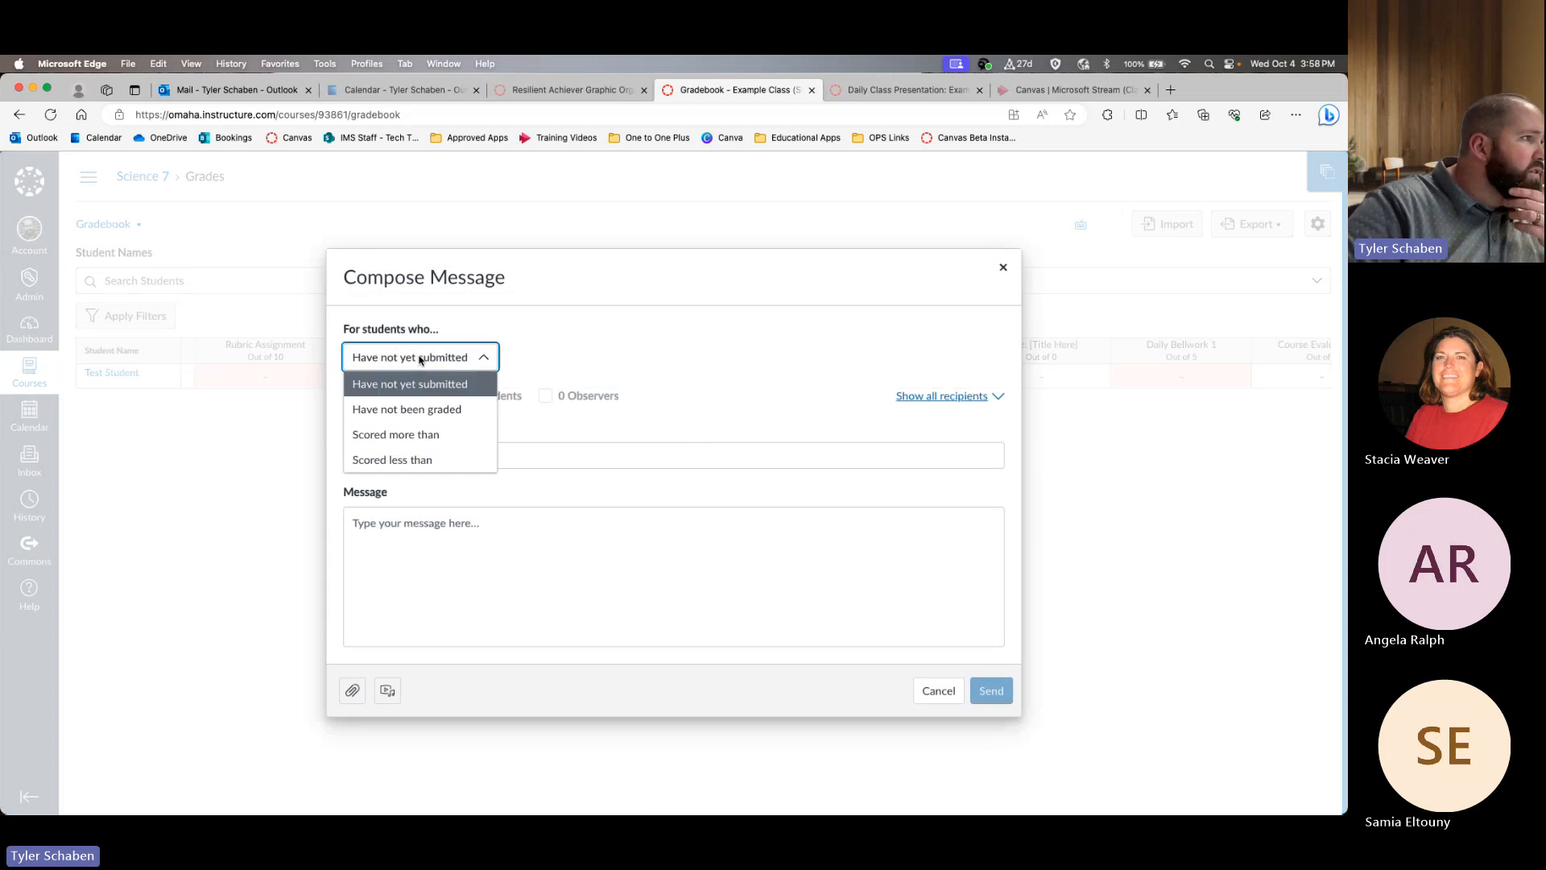
click(753, 370)
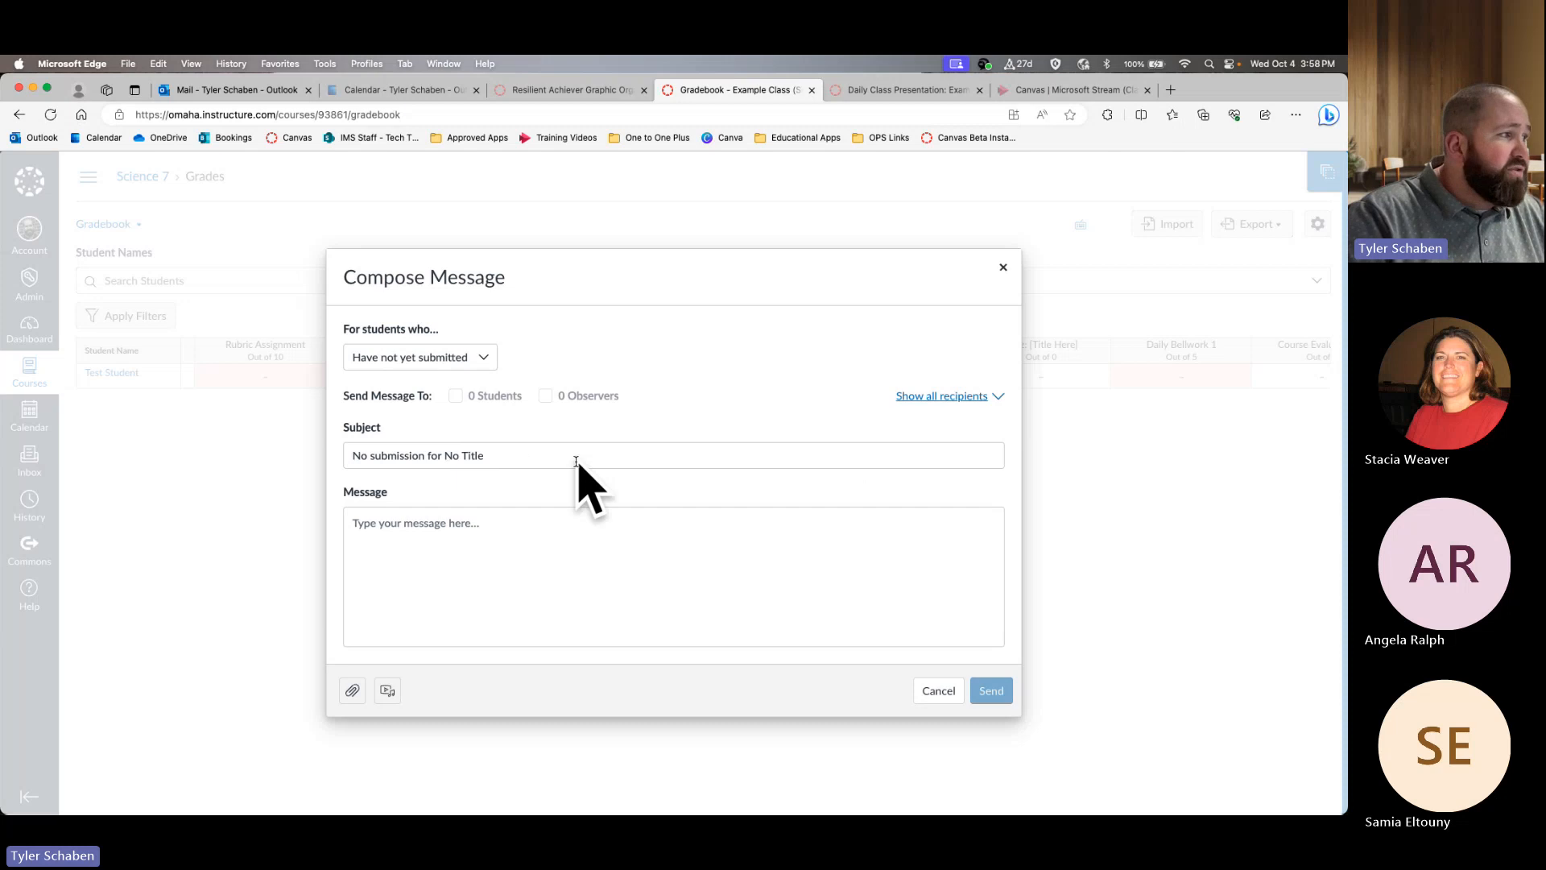
click(350, 524)
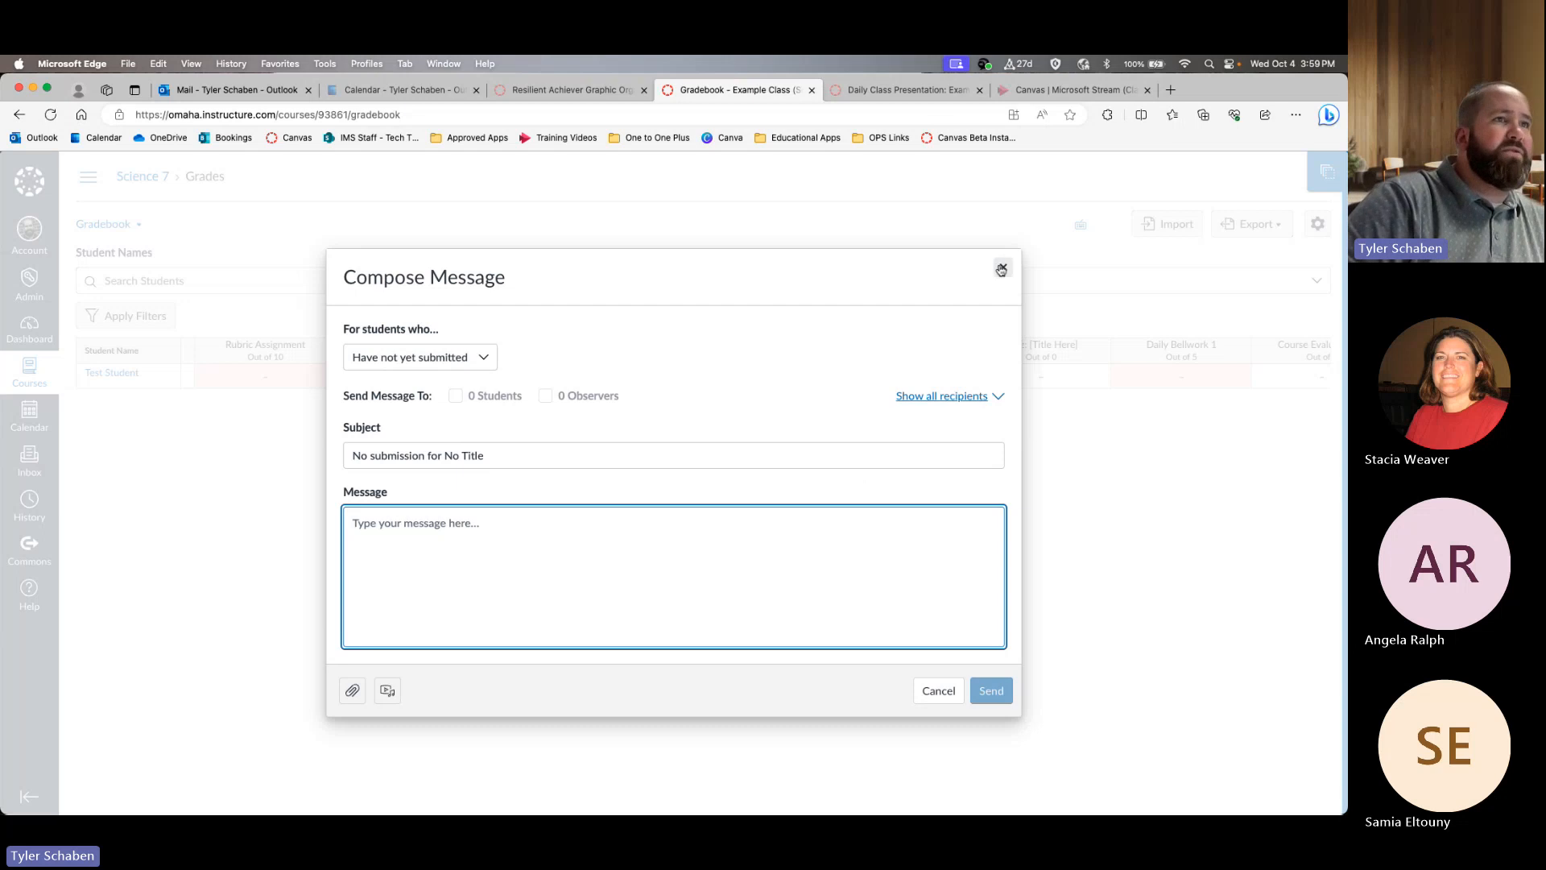
click(1001, 270)
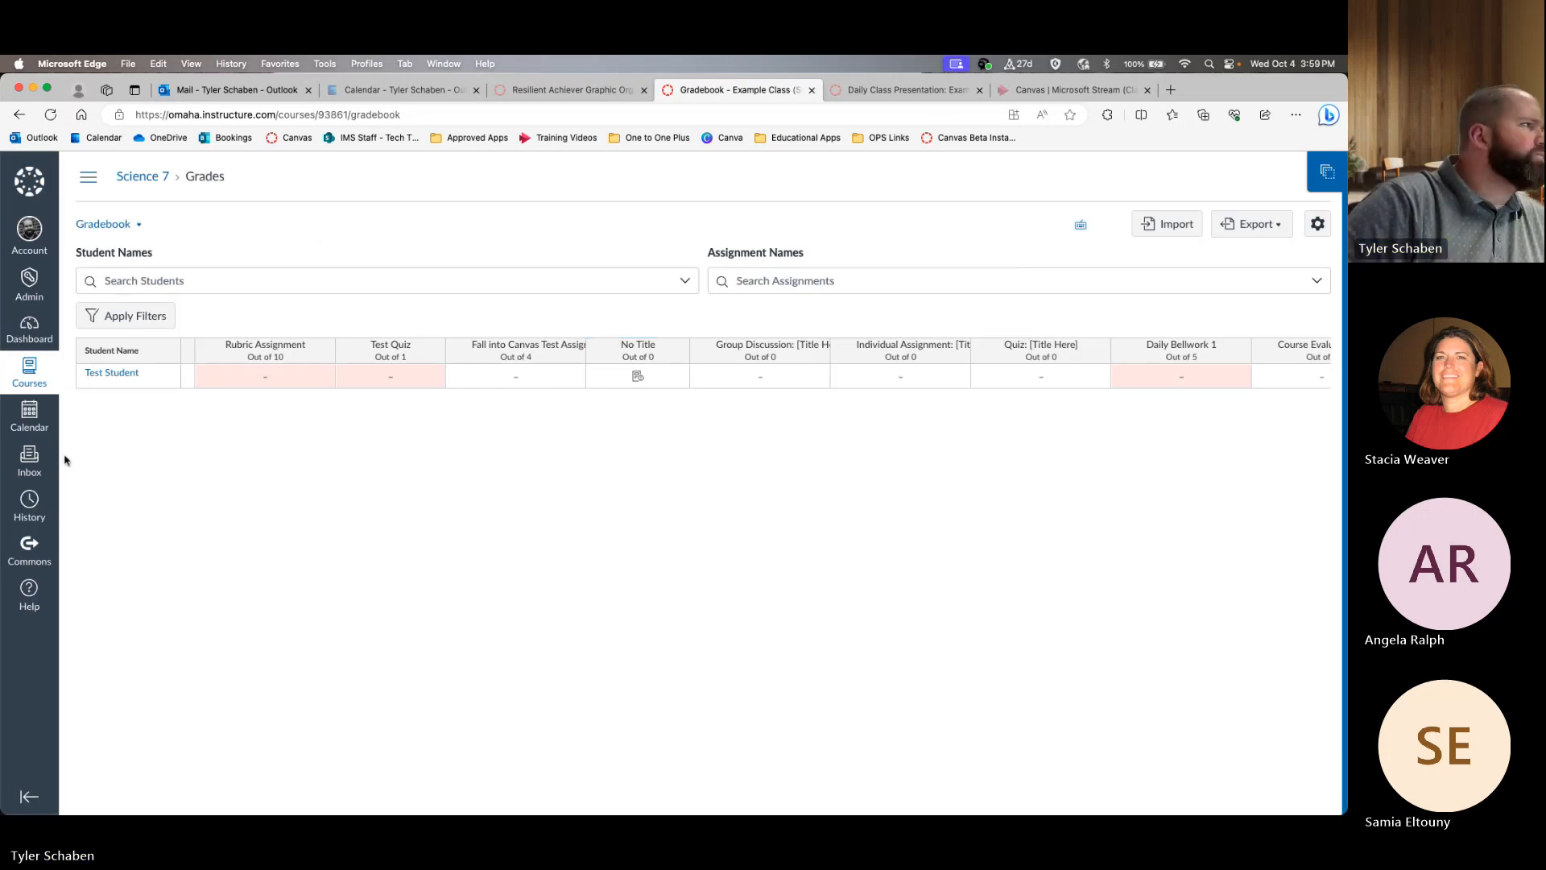
- Switch to the Learning Mastery Gradebook and look at the course average and median choices
click(138, 226)
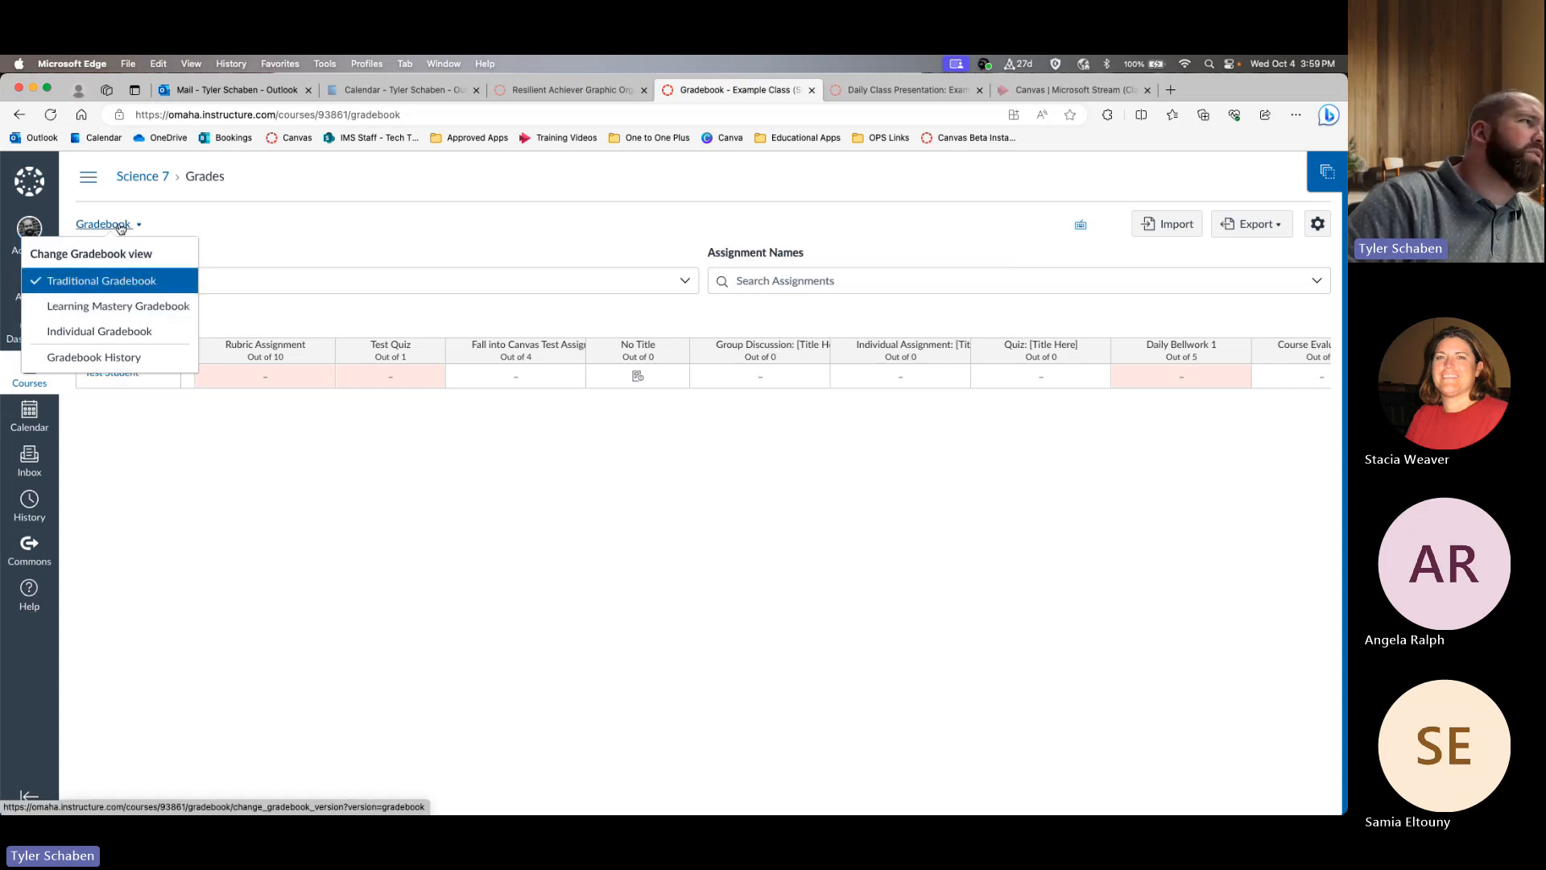
click(161, 306)
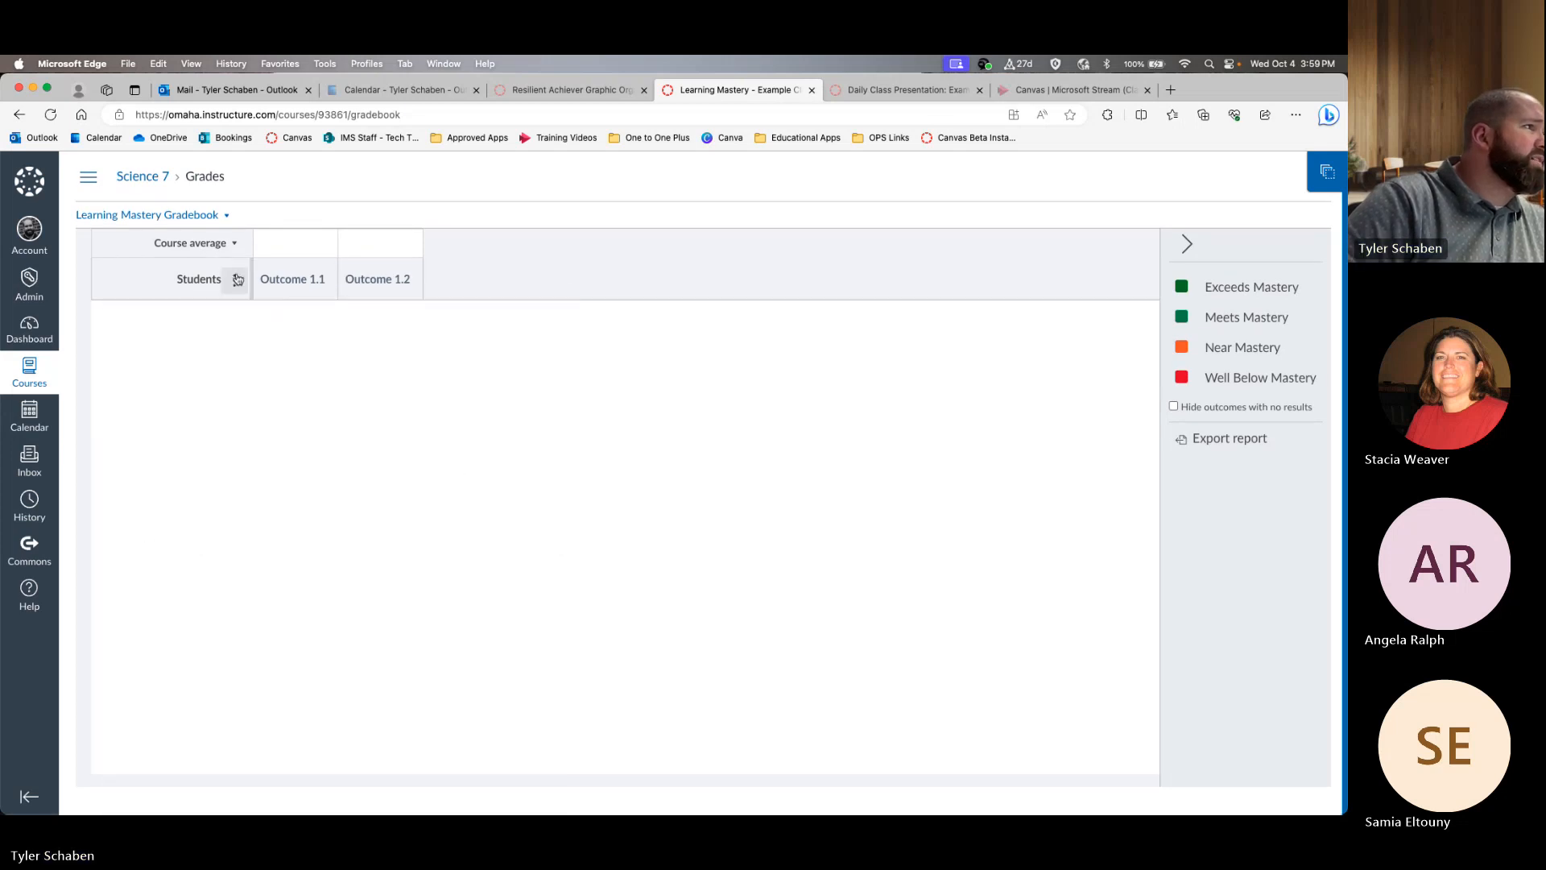
click(237, 244)
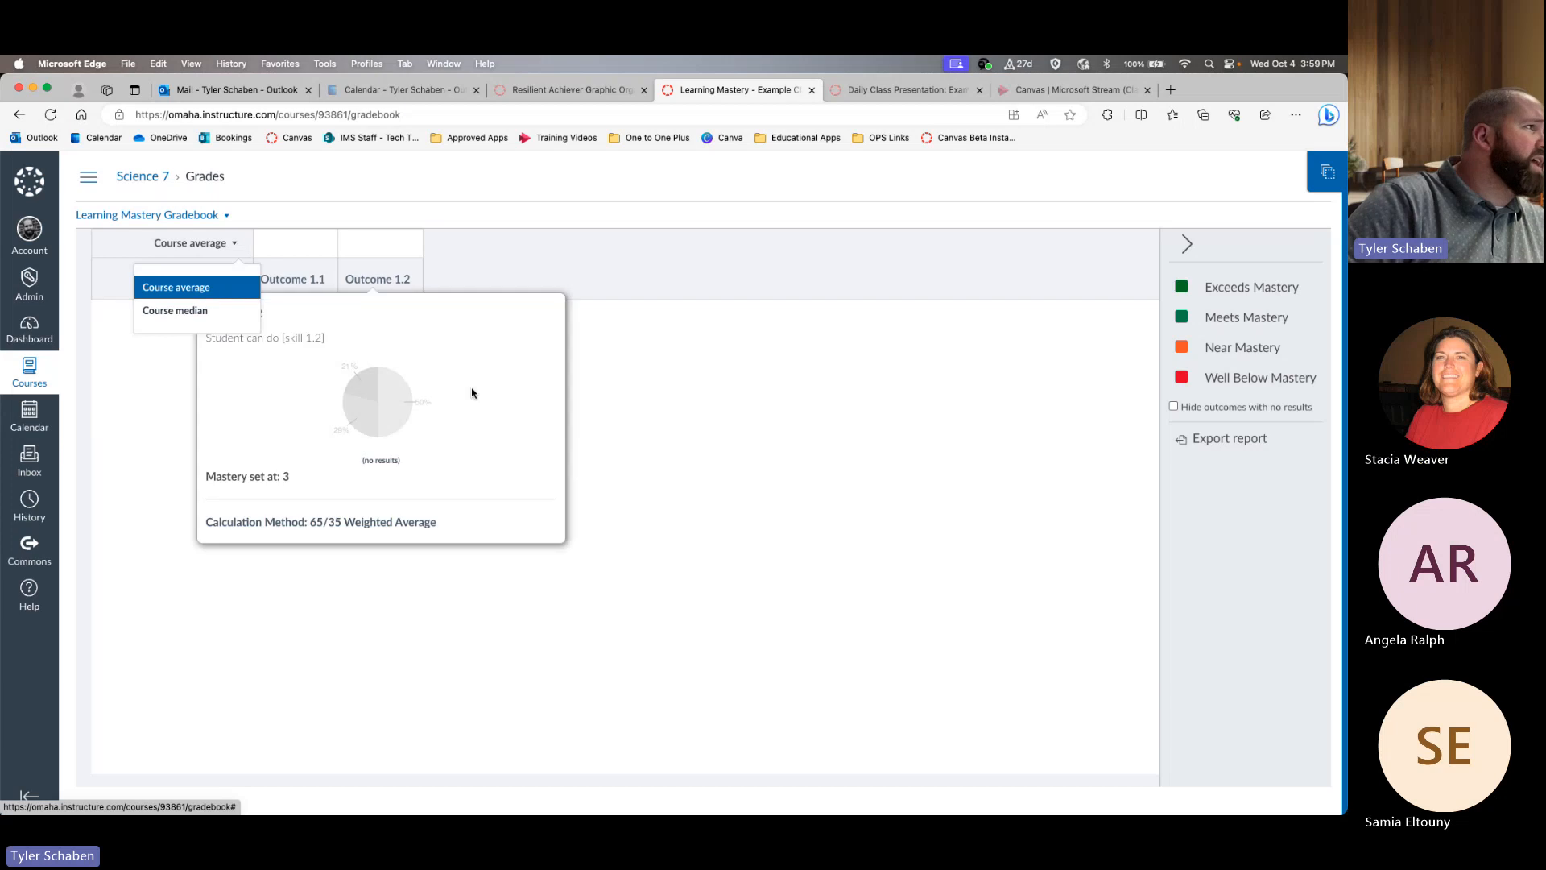
- Return to the course's Grades page and switch the gradebook back to the Traditional Gradebook view
click(27, 117)
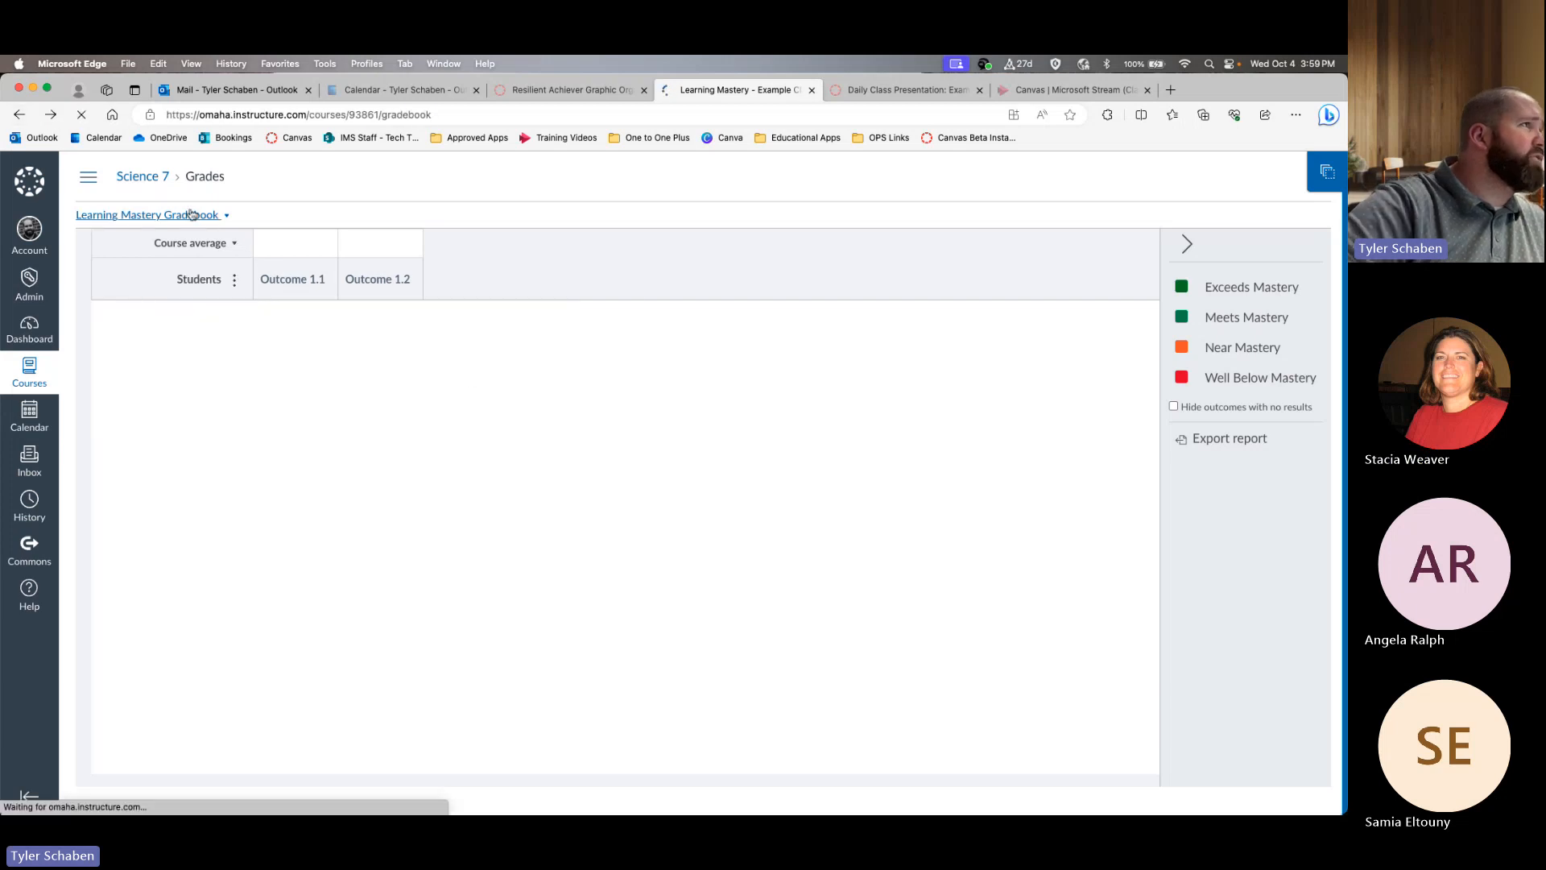
click(16, 117)
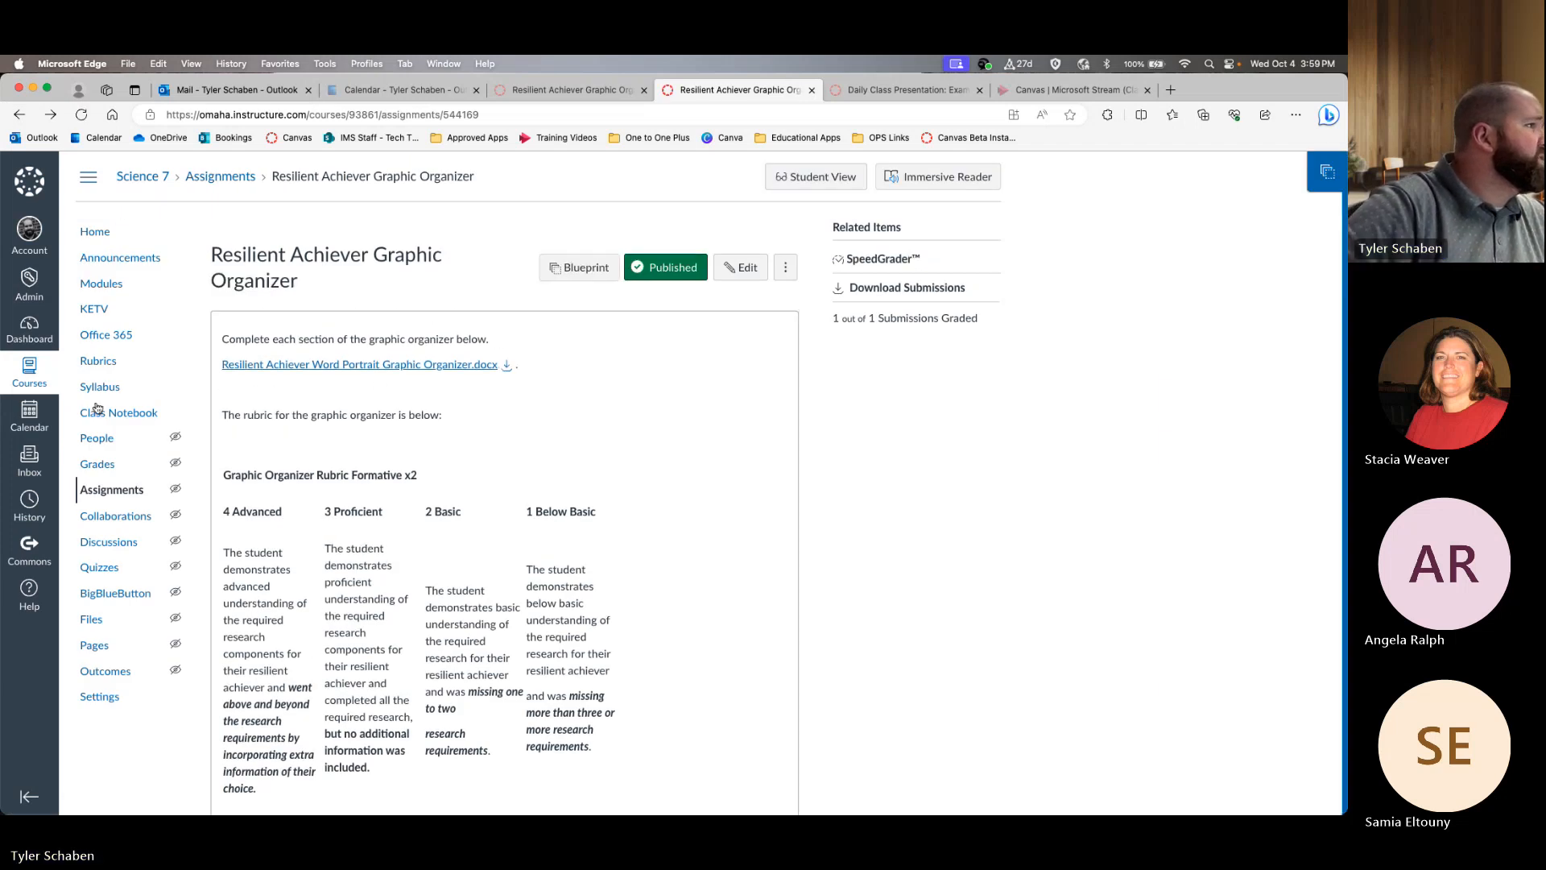
click(98, 465)
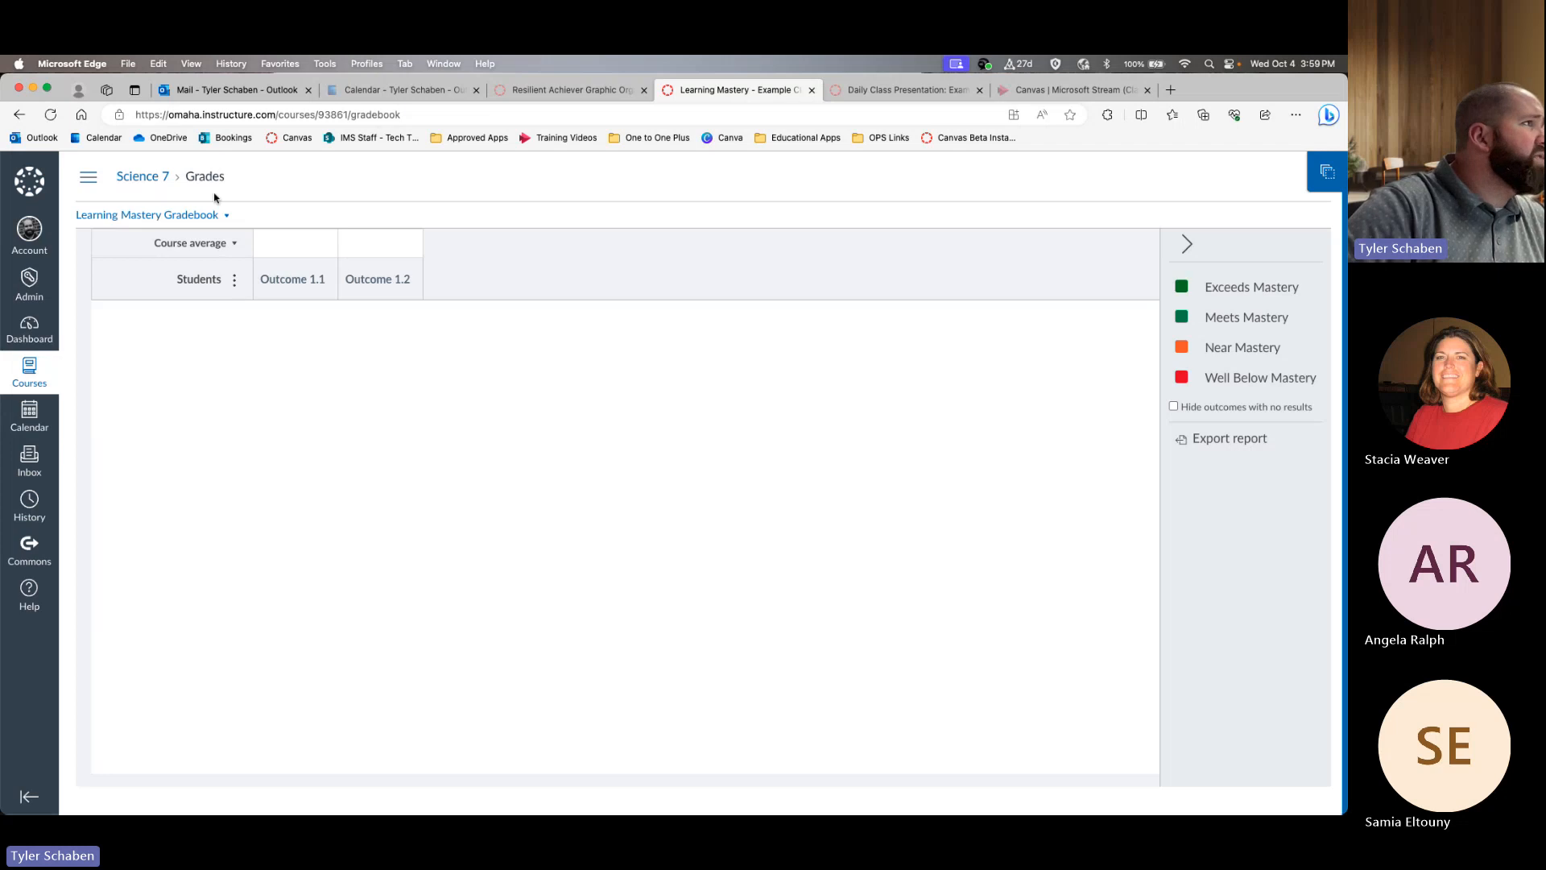
click(212, 215)
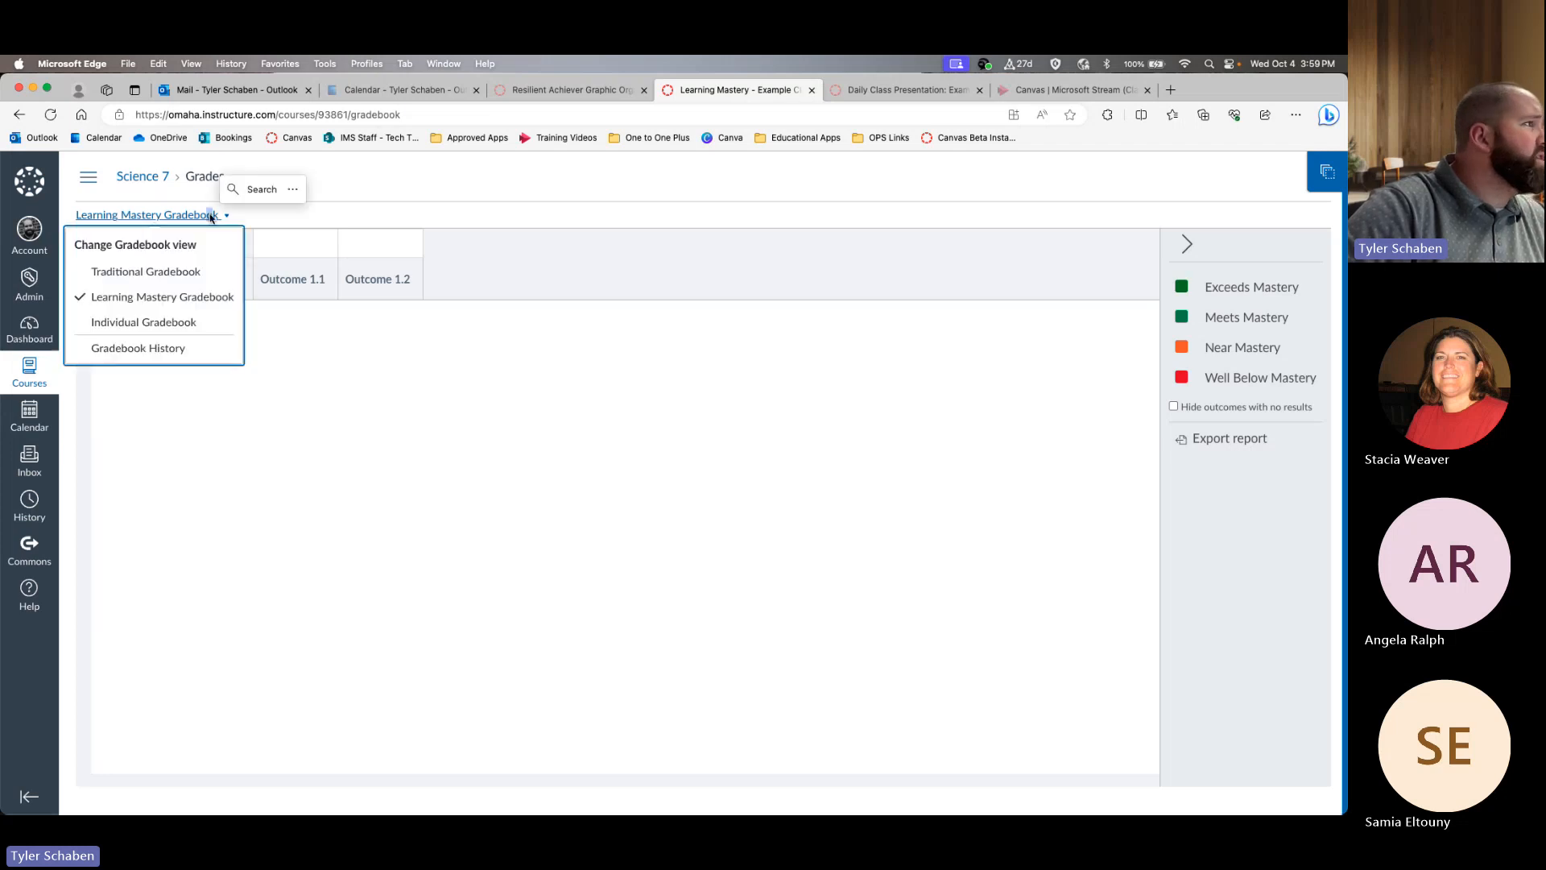
click(186, 272)
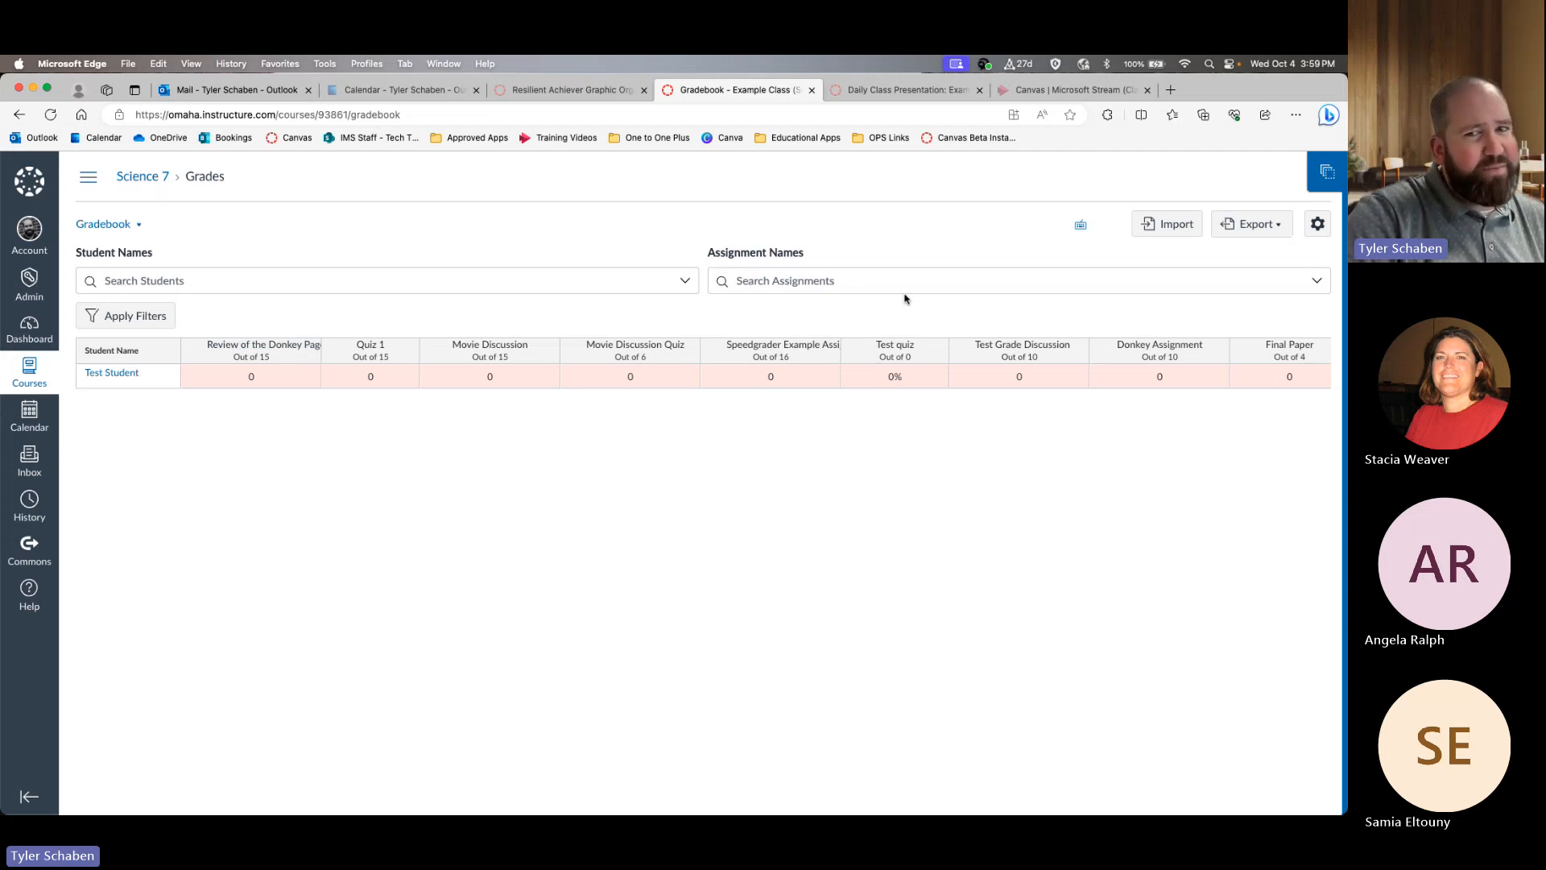
- Mark the Test Student as excused for the Movie Discussion Quiz by entering "ex" as the grade
click(630, 377)
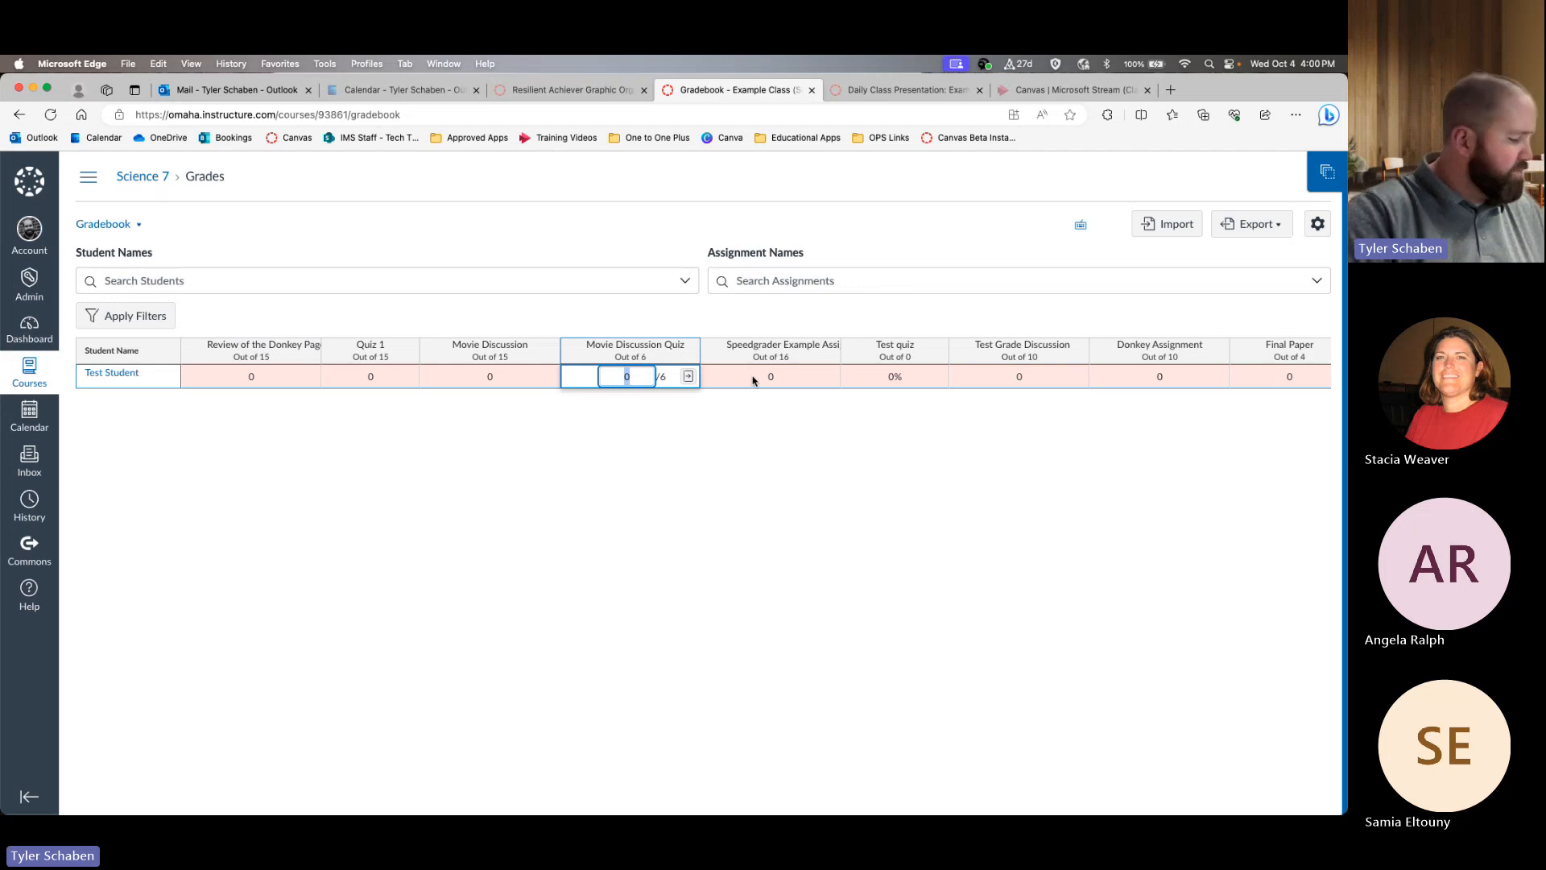
text(ex)
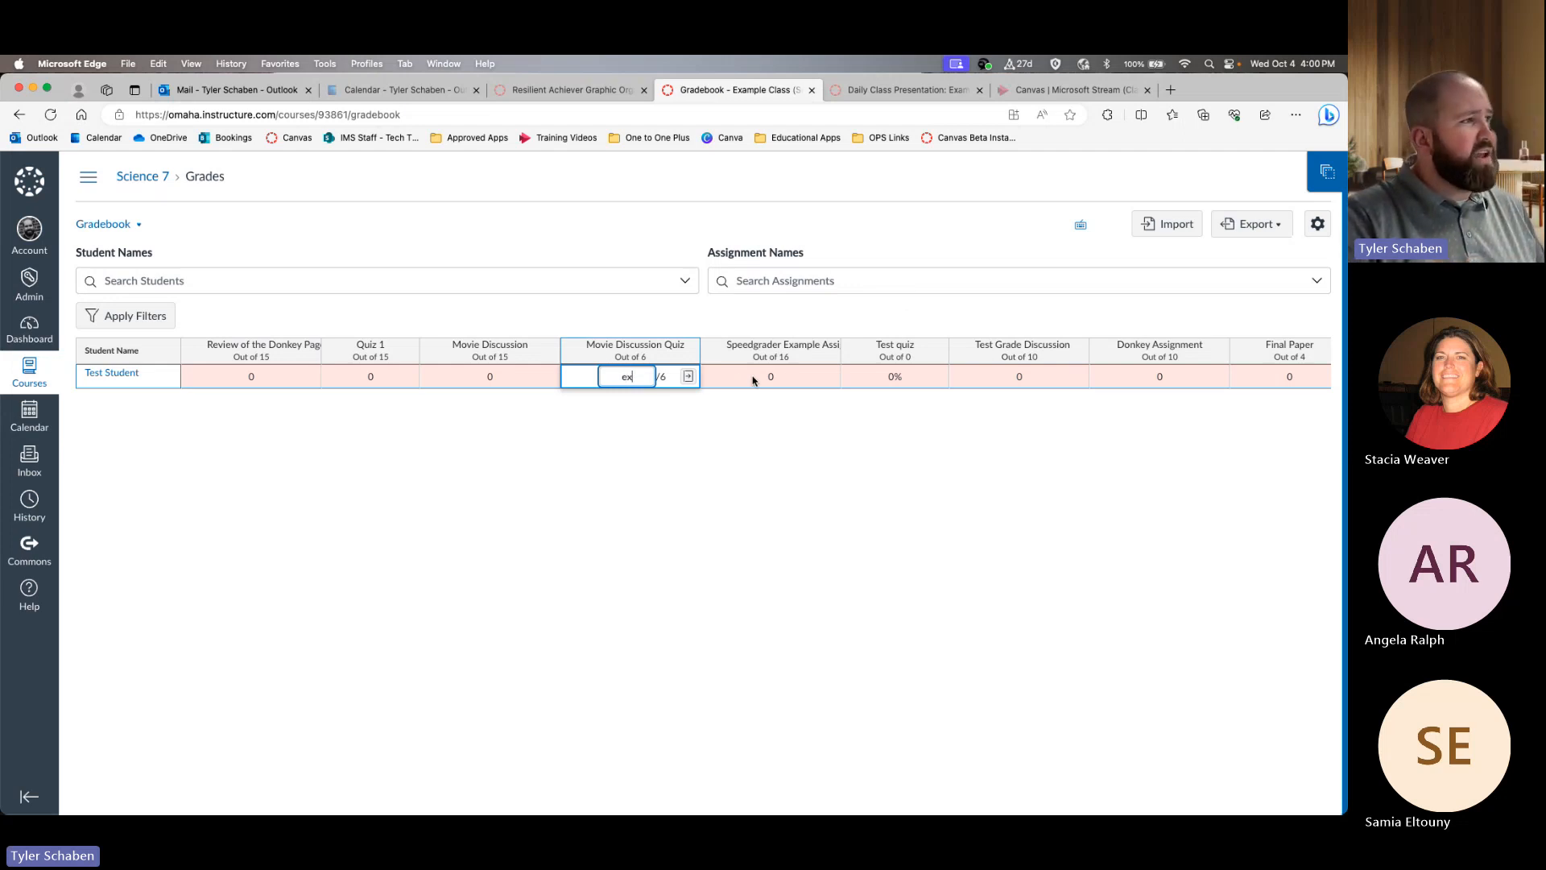
click(753, 380)
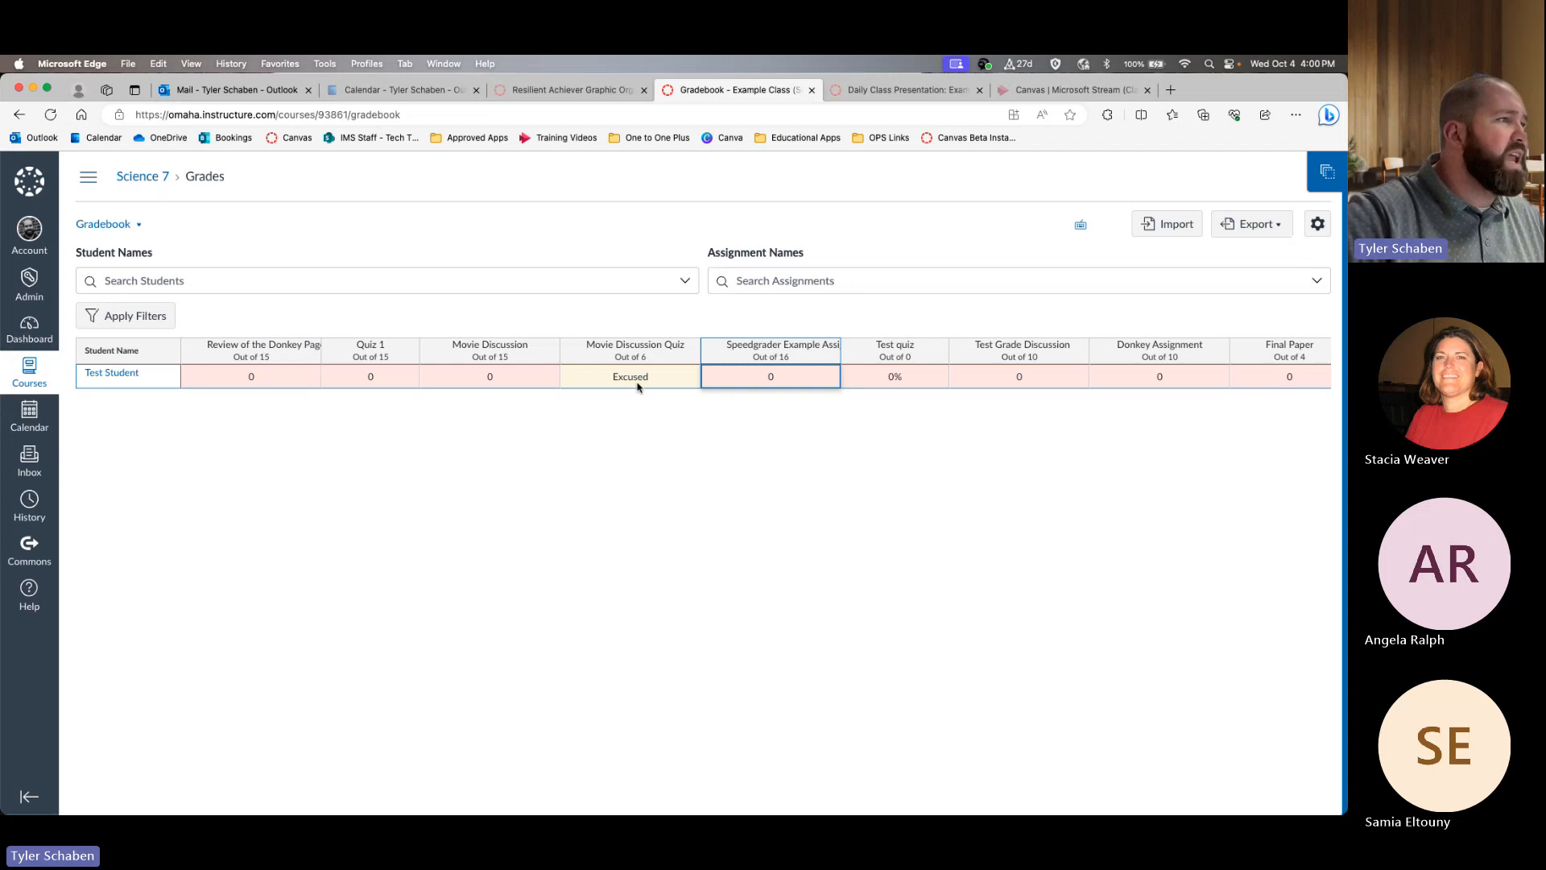
click(698, 506)
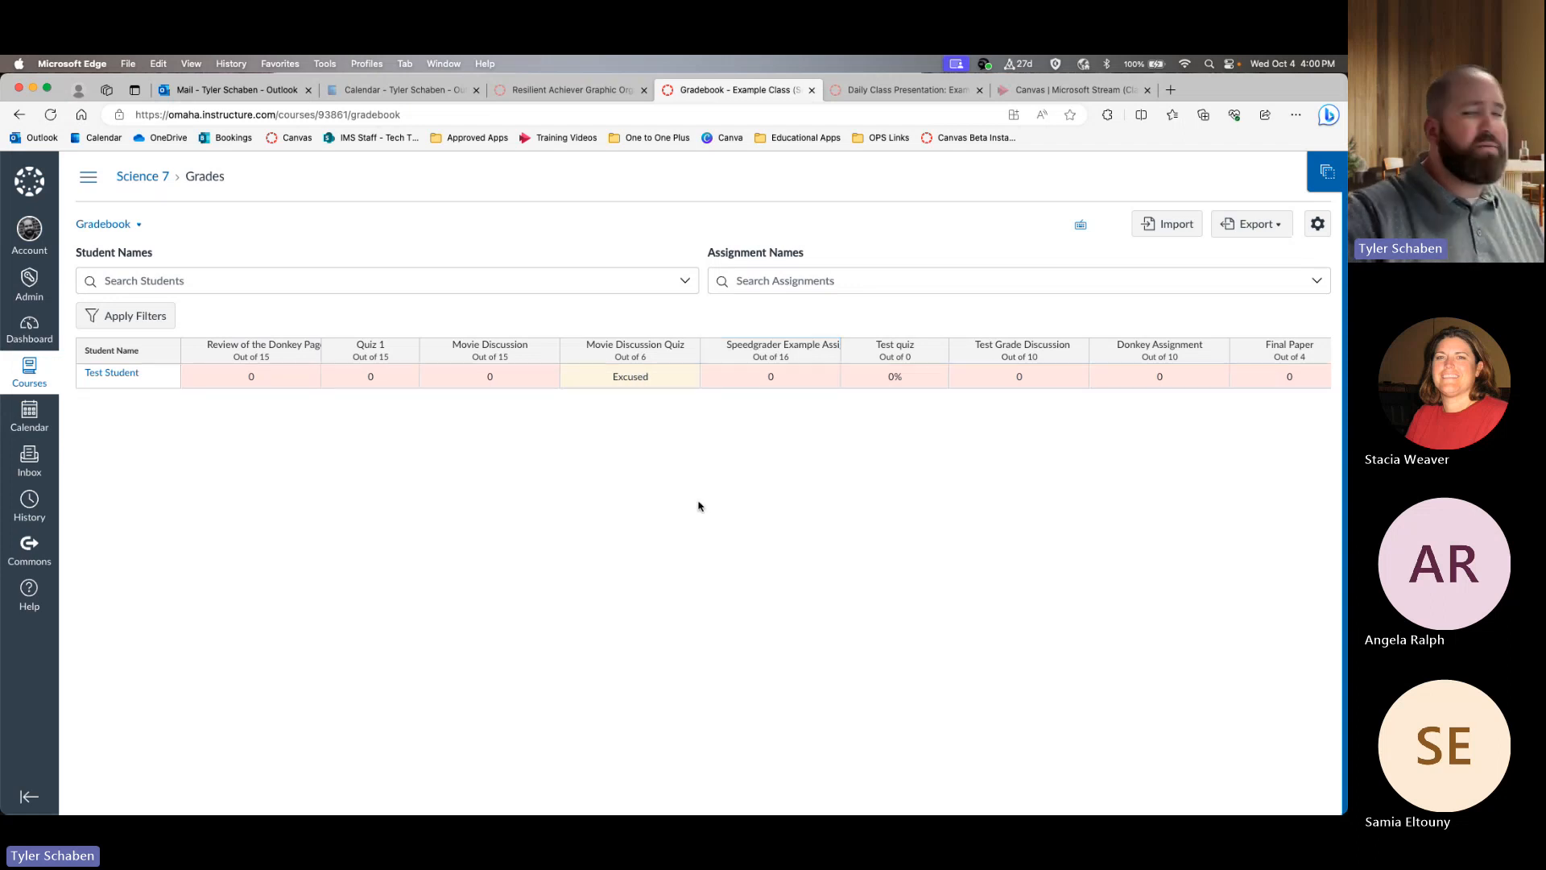